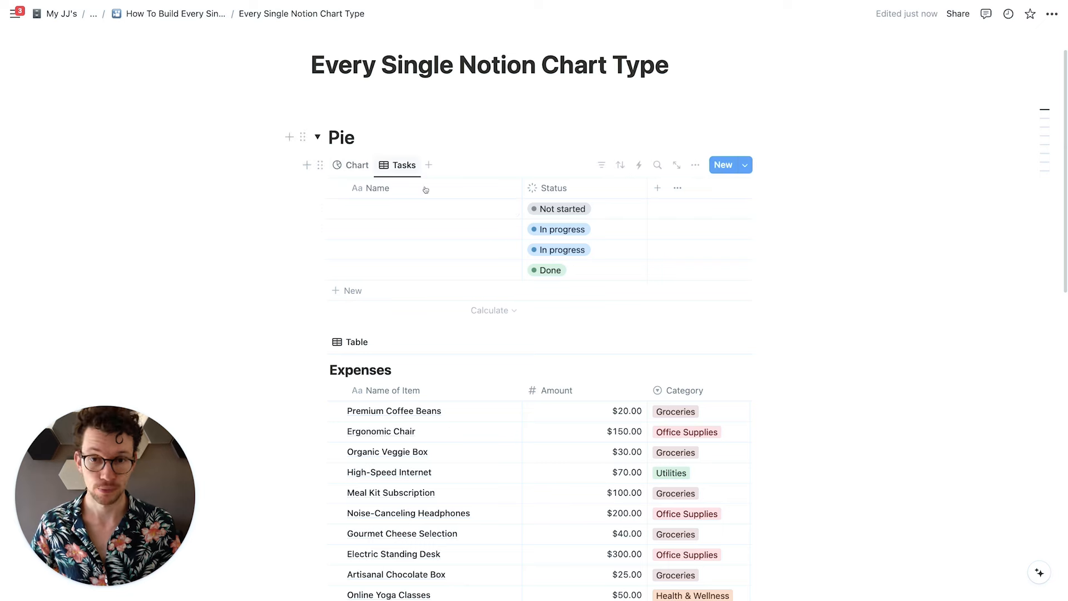
Step: Show the chart view of the tasks database under Pie and narrow the Name of Item column in the Expenses table
left_click(353, 165)
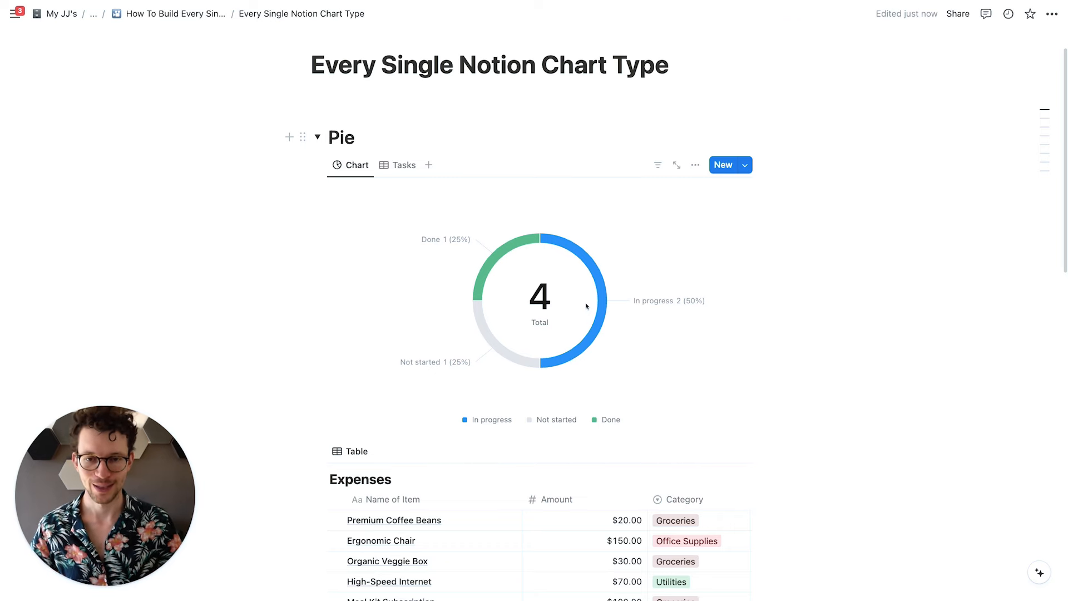
scroll(586, 306, "down", 5)
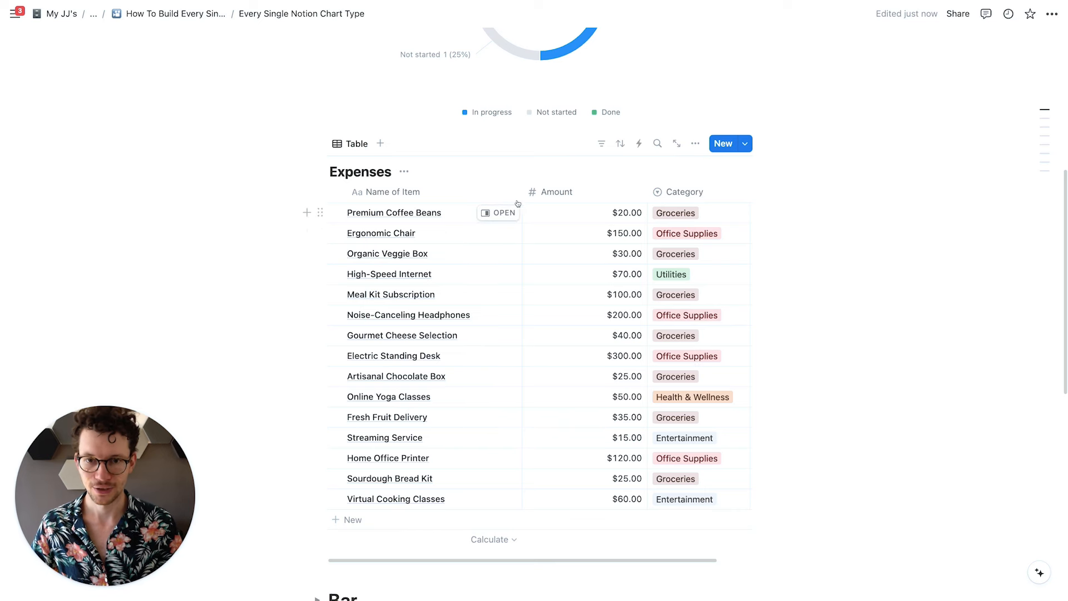
left_click_drag(521, 192, 485, 191)
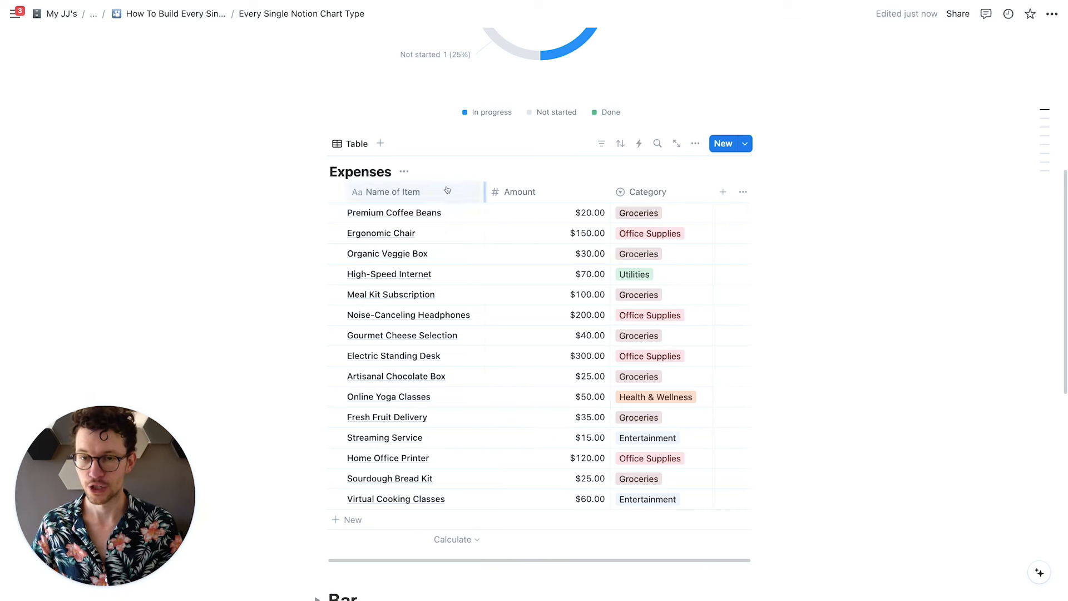
Step: Add a donut chart view to the Expenses table with each slice representing the sum of Amount
left_click(381, 144)
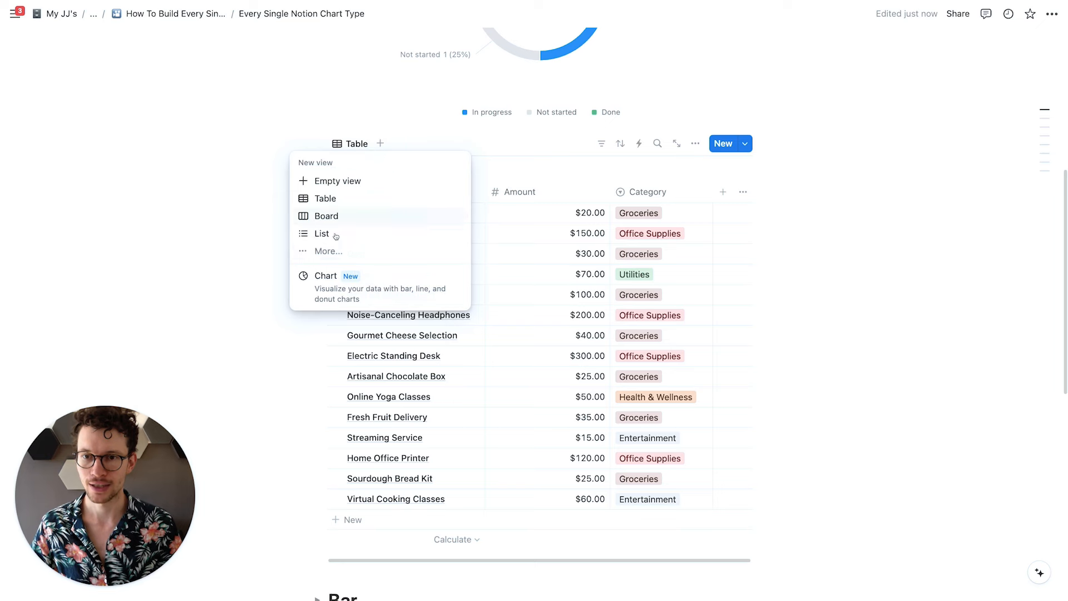
left_click(322, 279)
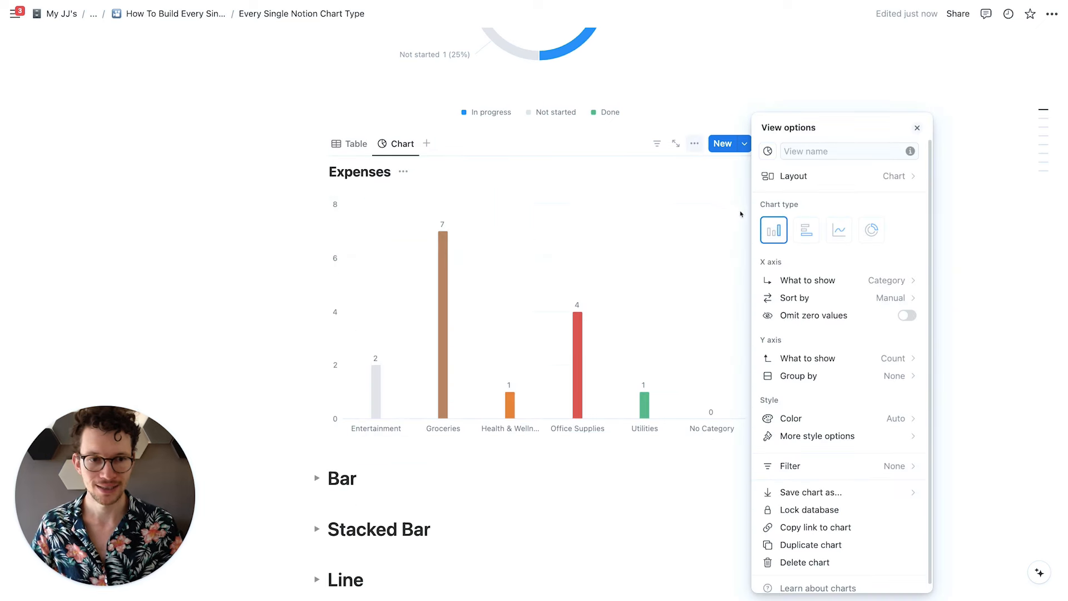
left_click(872, 229)
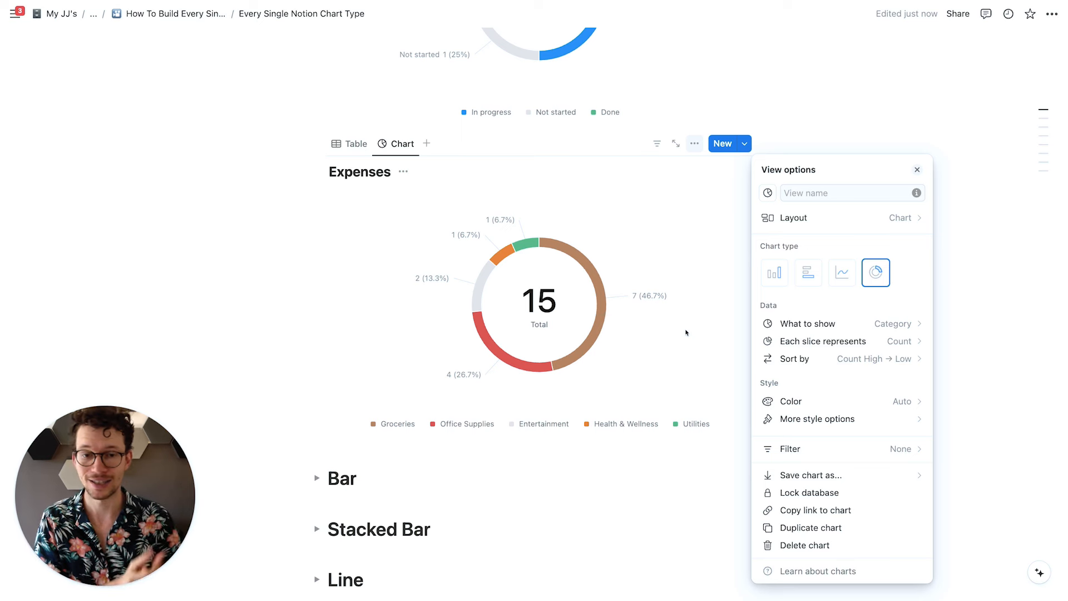
left_click(823, 343)
mouse_move(824, 388)
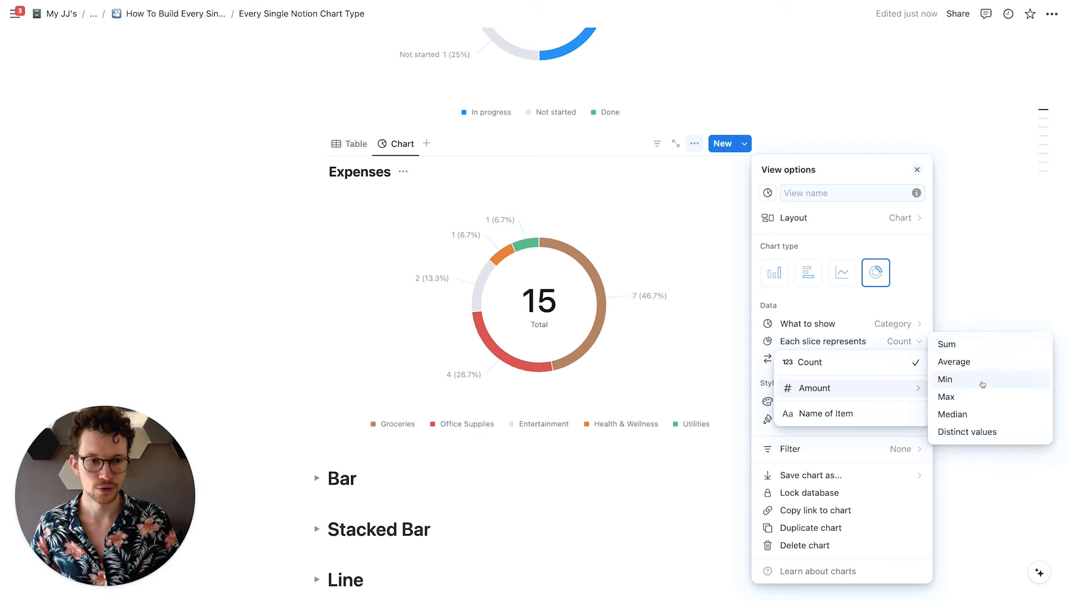
left_click(983, 346)
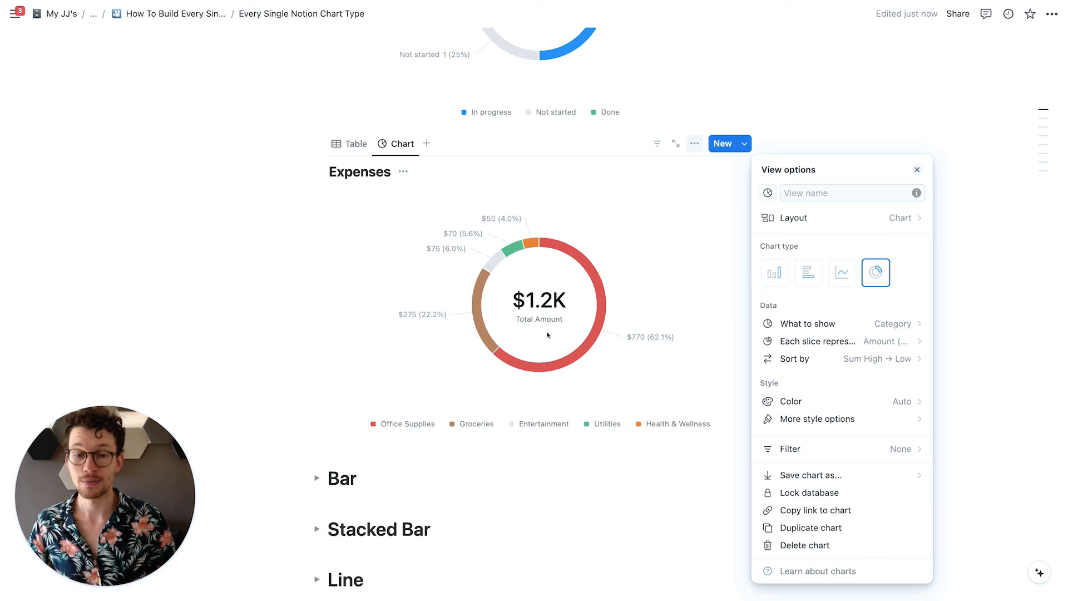
Step: Examine the color palette choices for the Expenses donut chart and close its view options
left_click(796, 402)
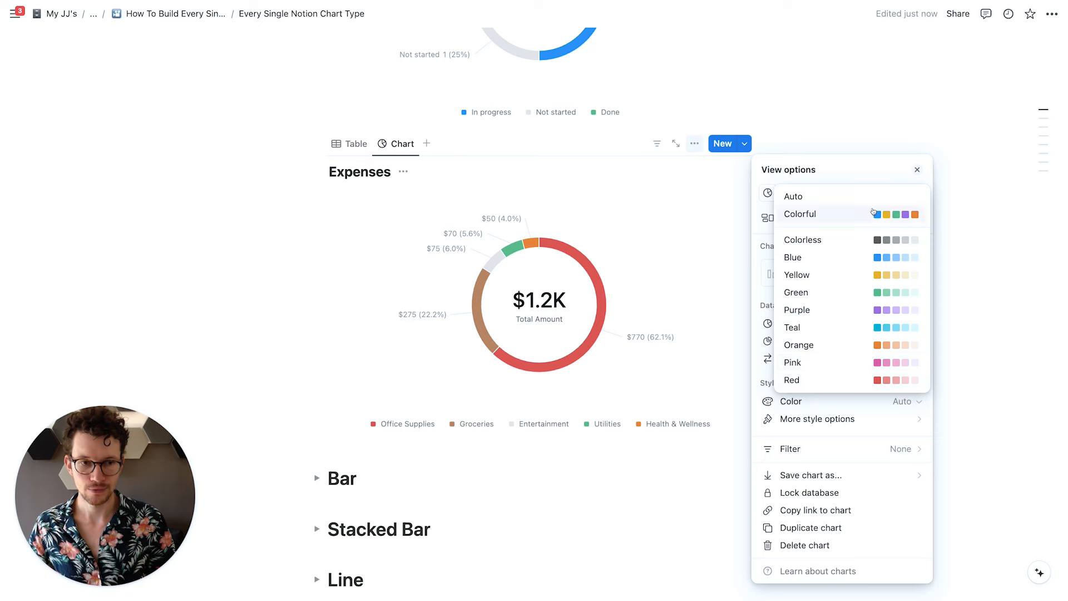
left_click(757, 365)
left_click(409, 263)
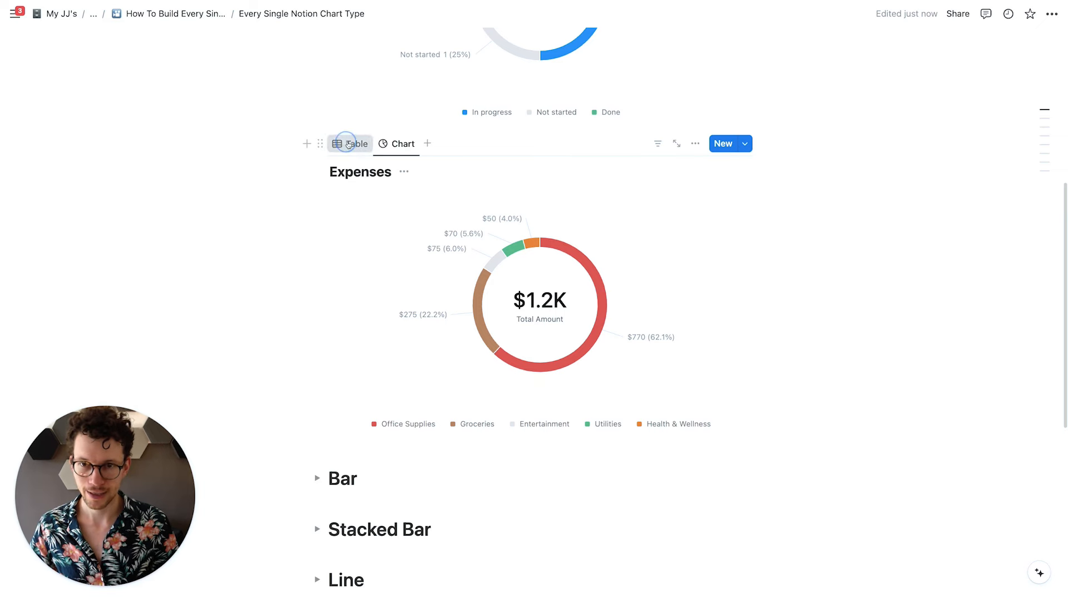
Step: Set the color of the Groceries category option to blue in the Expenses table view
left_click(352, 143)
left_click(649, 334)
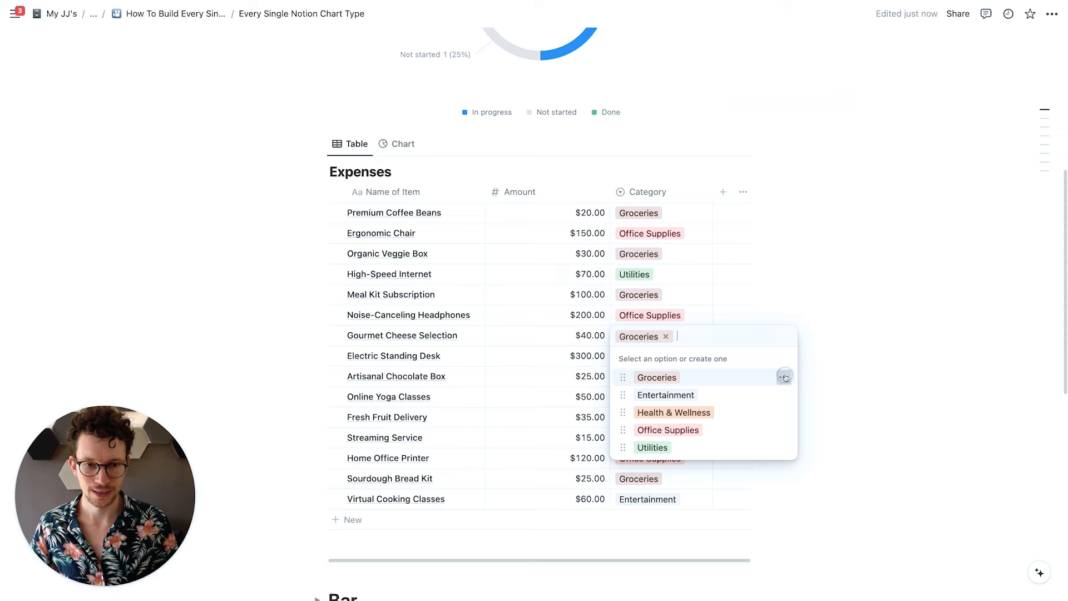
left_click(783, 378)
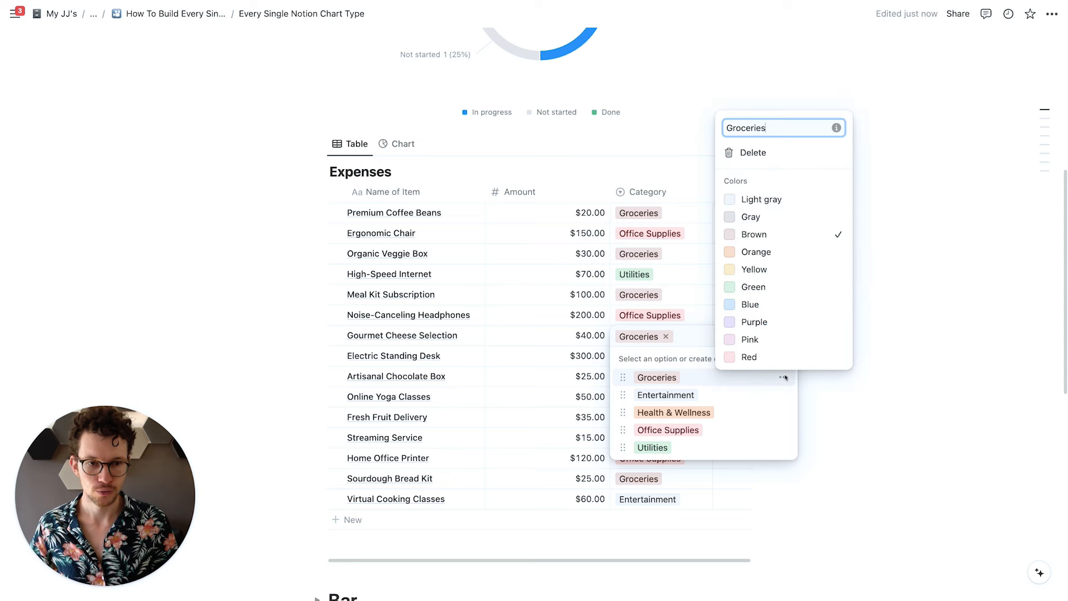
left_click(783, 305)
Step: Set the color of the Health & Wellness category option to purple and return to the Expenses chart view
left_click(784, 415)
left_click(784, 413)
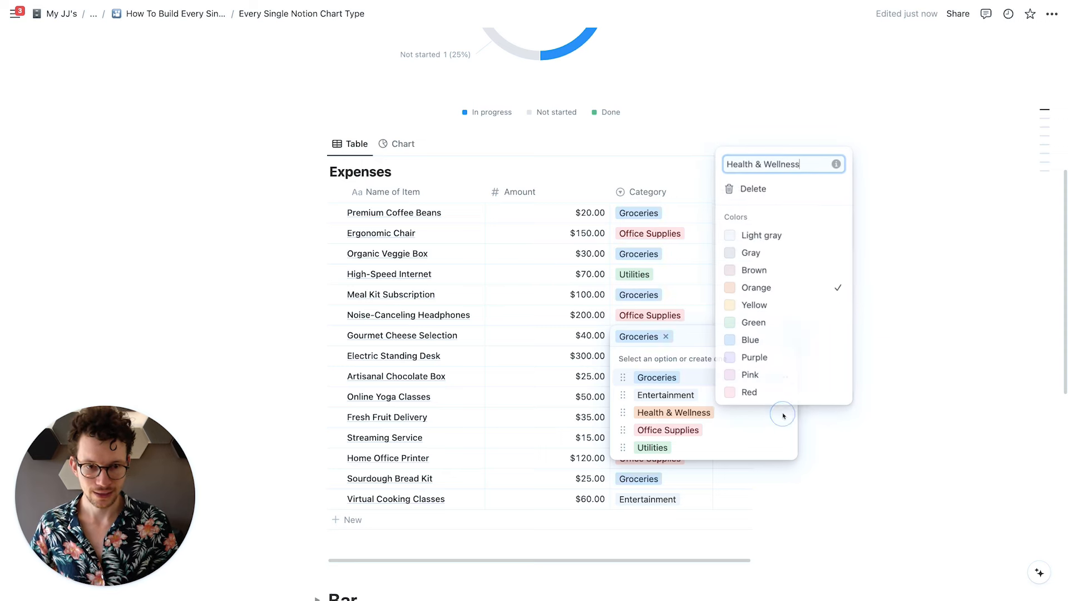
left_click(775, 356)
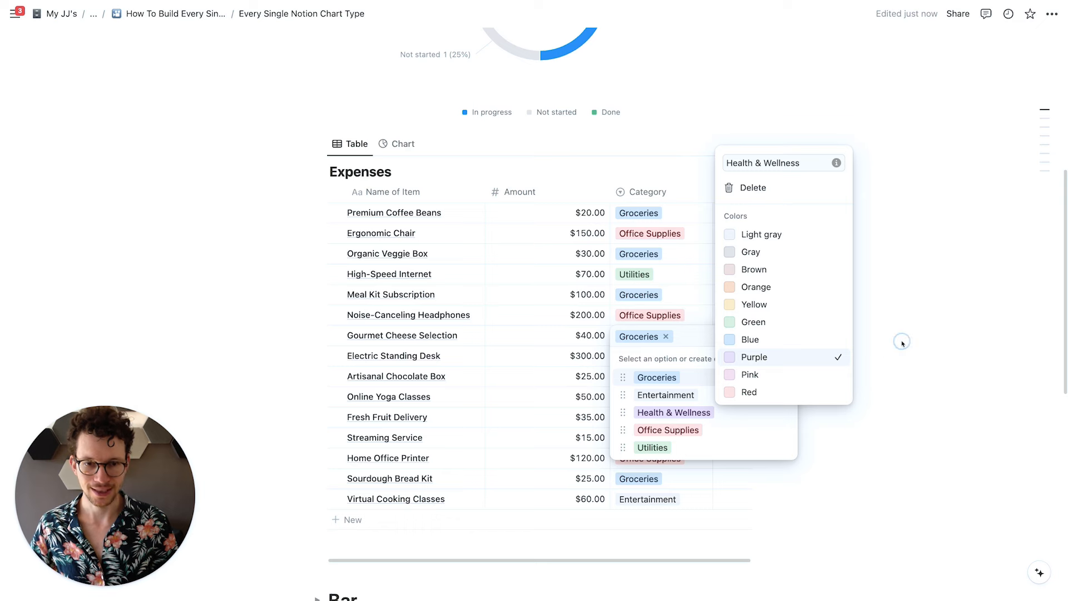
key("Escape")
key("Escape")
left_click(393, 144)
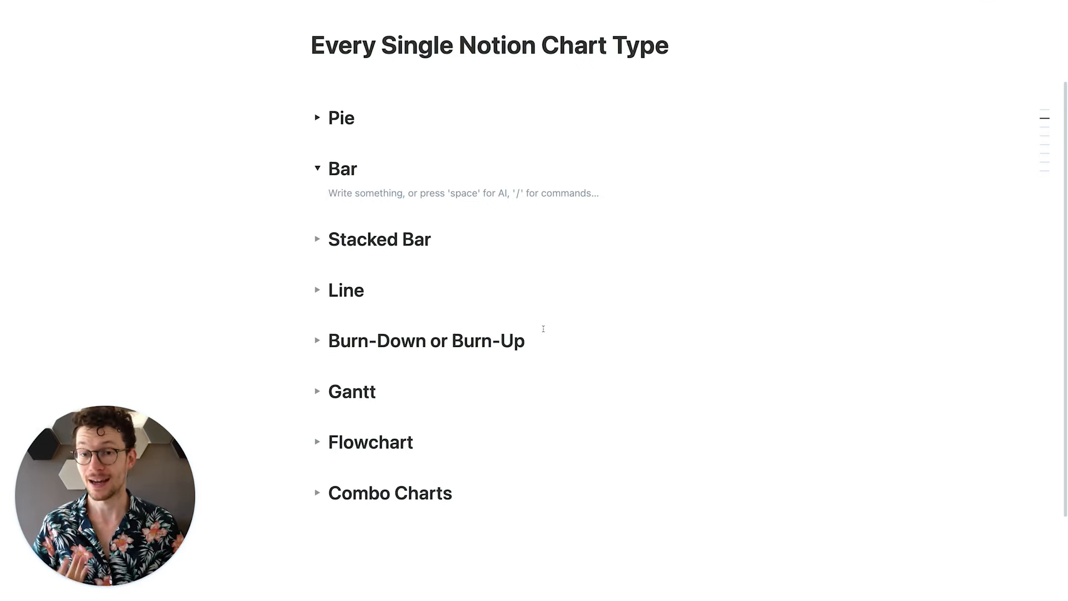
Step: Insert a vertical bar chart based on a new blank database in the Bar section
type("/bar")
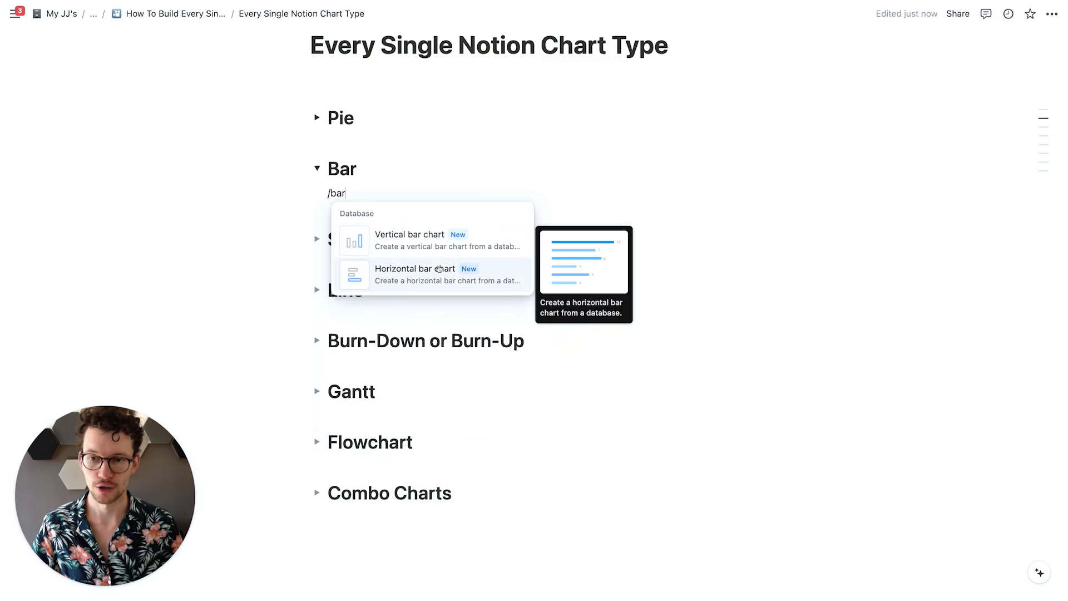
left_click(427, 241)
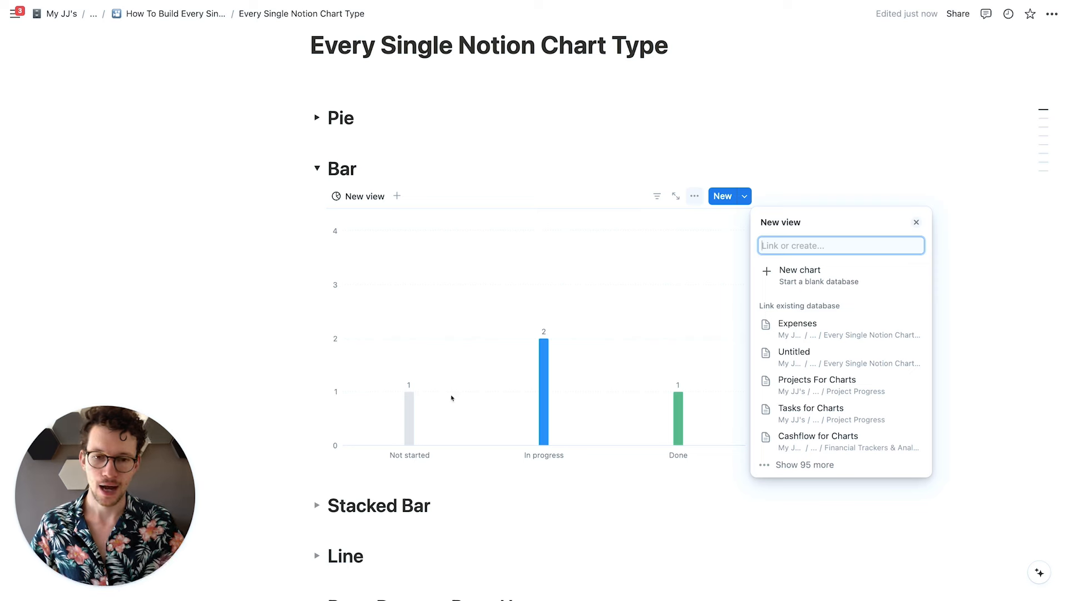
left_click(829, 276)
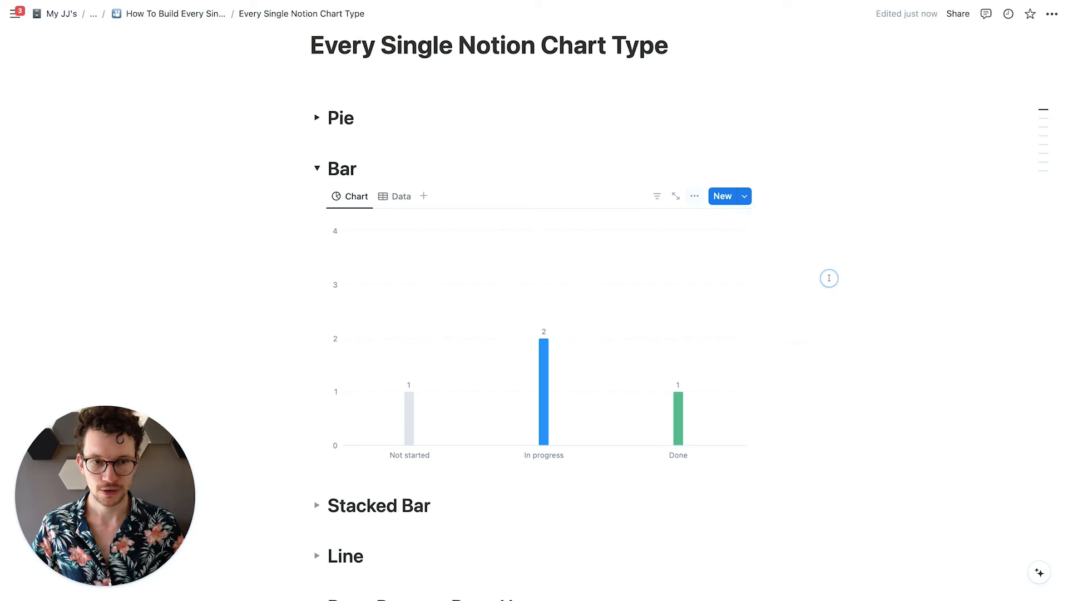
scroll(472, 269, "down", 2)
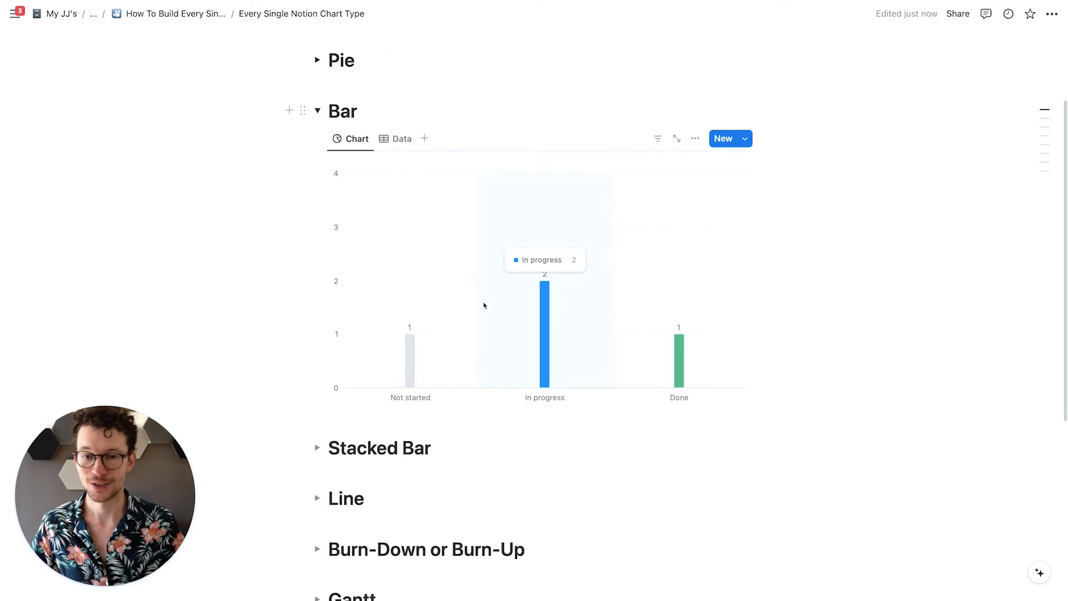
Step: Expand the Pie section and copy the link to the Expenses chart view
left_click(317, 60)
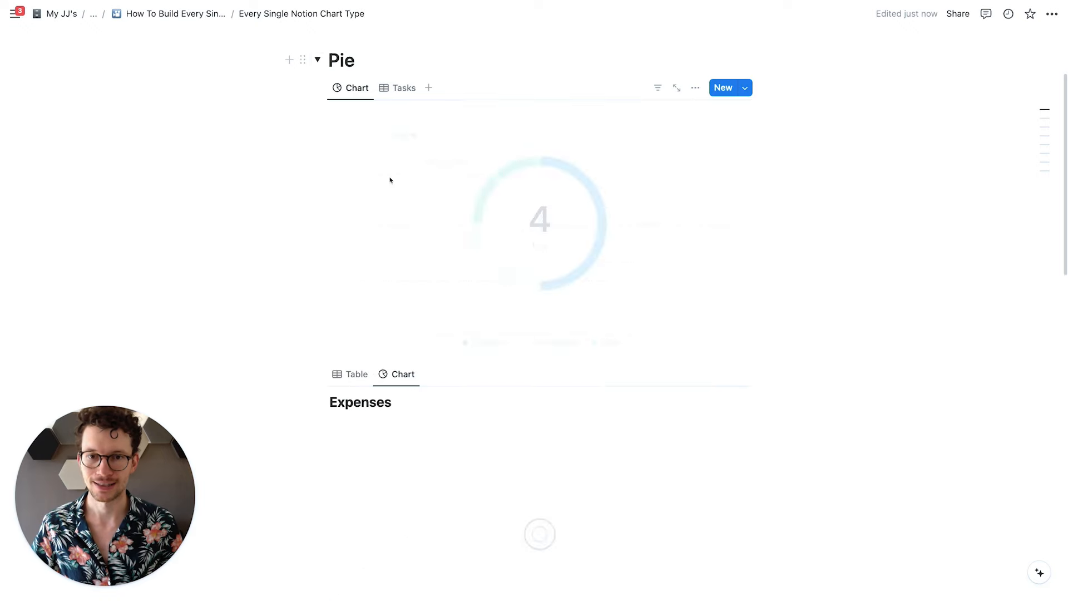
left_click(318, 60)
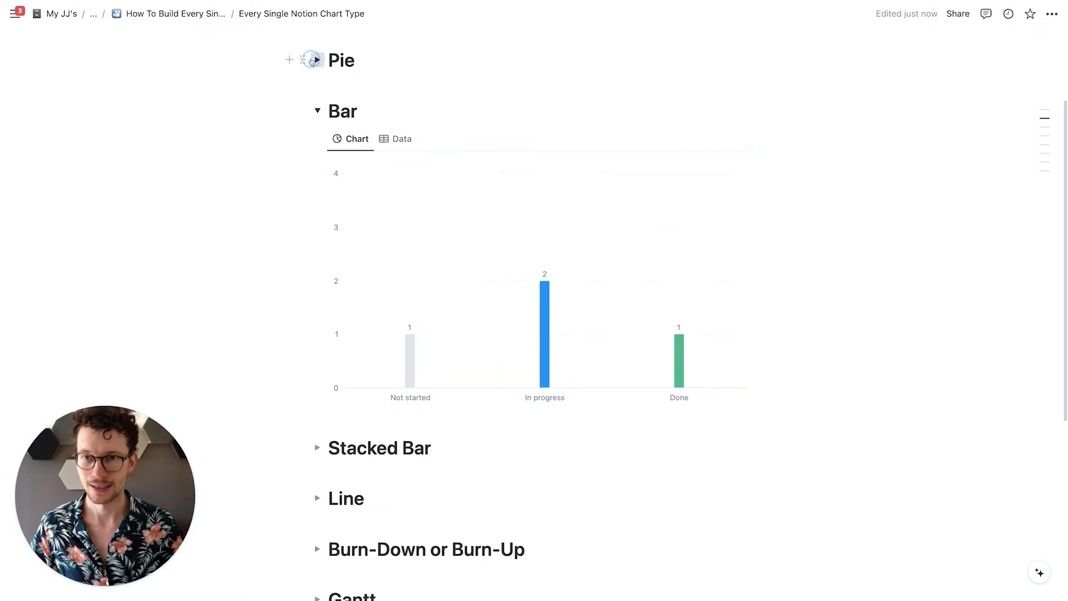
left_click(317, 60)
scroll(343, 134, "down", 6)
scroll(528, 270, "up", 1)
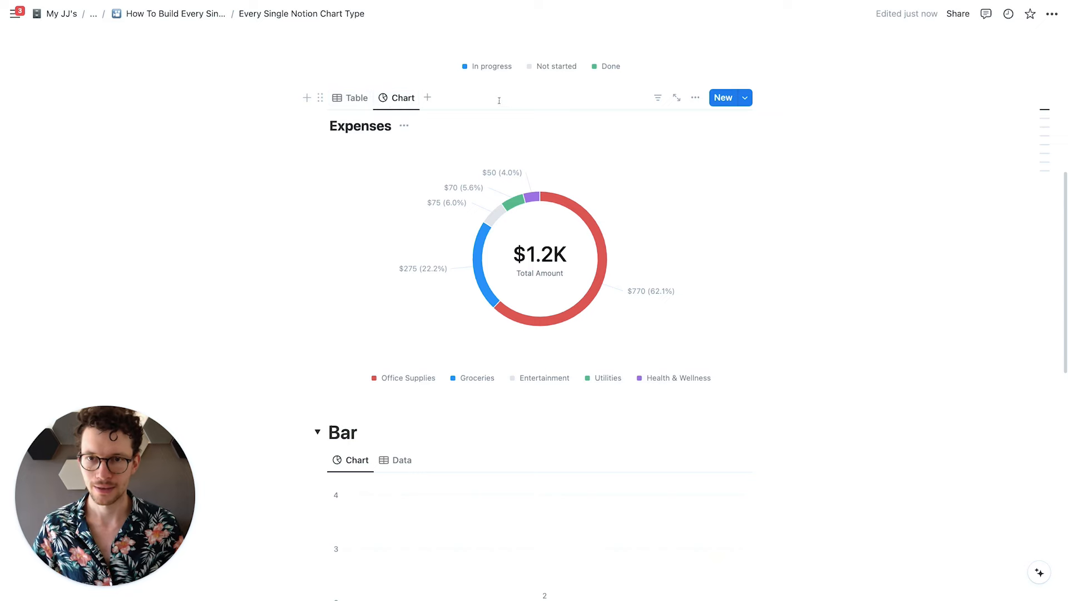
left_click(403, 98)
left_click(434, 165)
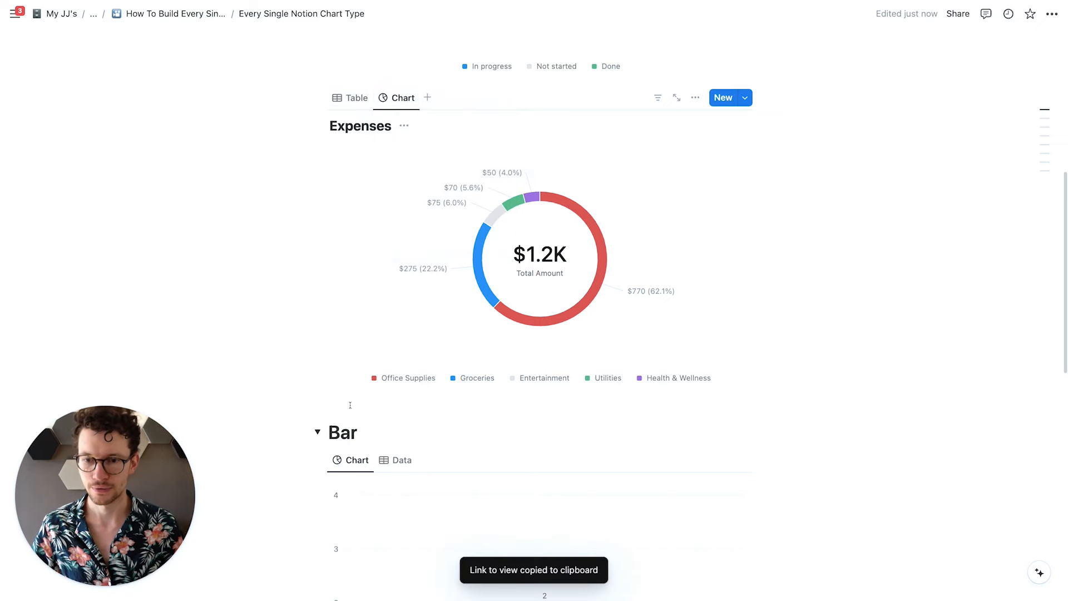
Step: Paste the copied Expenses chart as a linked database view directly below the Bar heading and make it a vertical bar chart
left_click(365, 433)
scroll(369, 440, "down", 5)
left_click(367, 466)
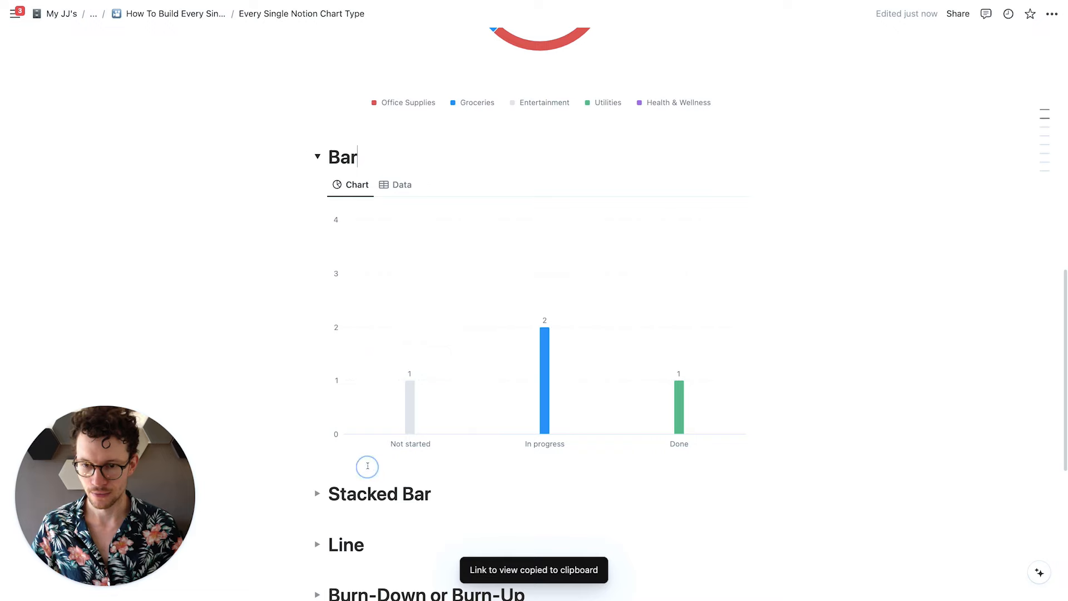
key("Return")
key("Return")
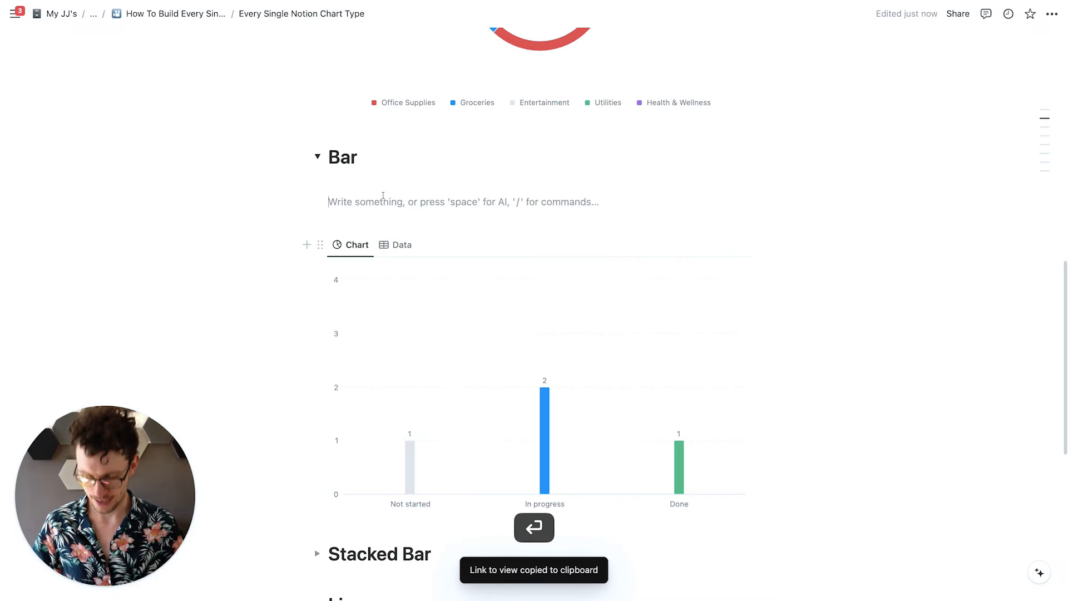
key("super+v")
left_click(596, 259)
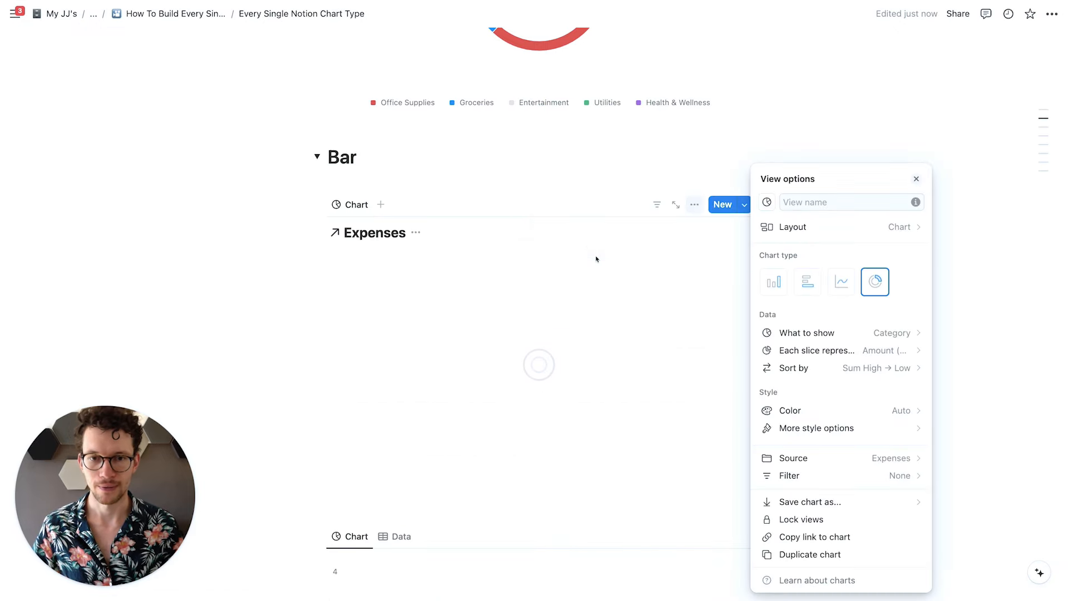
left_click(774, 284)
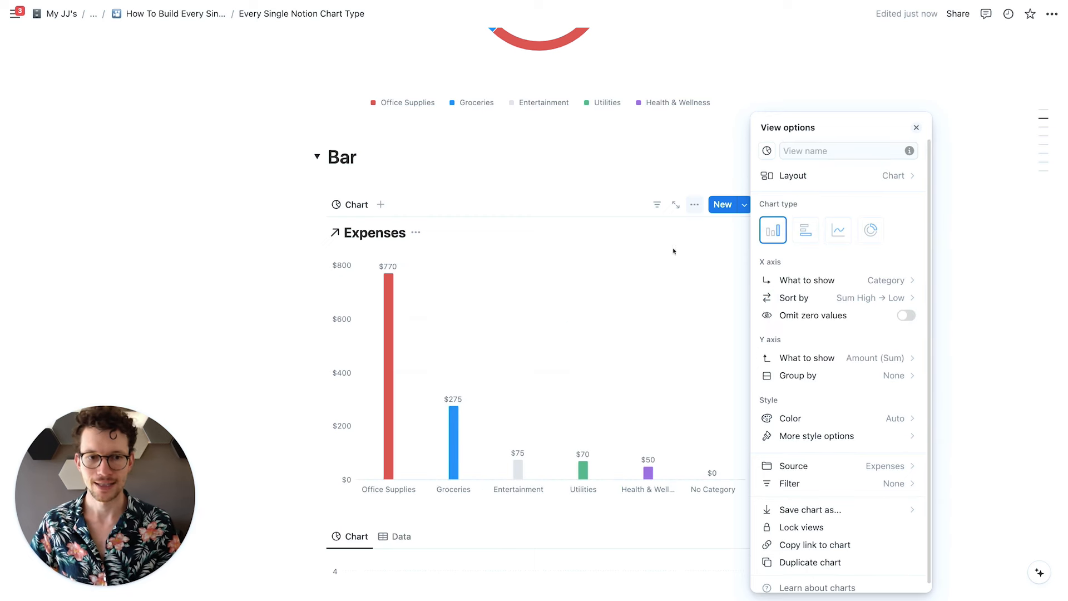
left_click(457, 188)
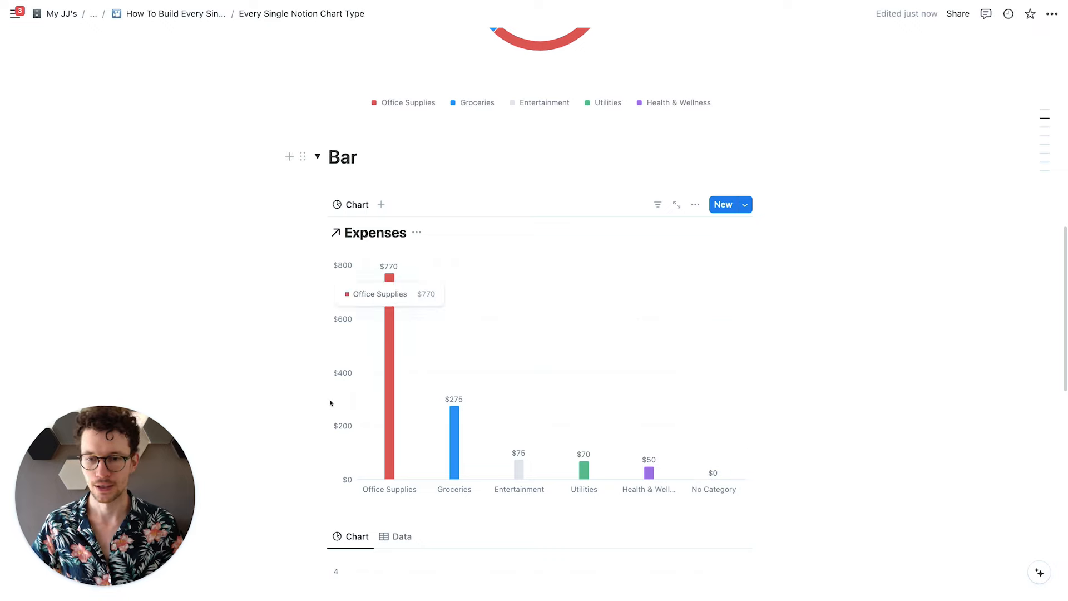
Step: Compare the Expenses vertical bar chart with the Expenses donut chart above it
scroll(429, 332, "down", 3)
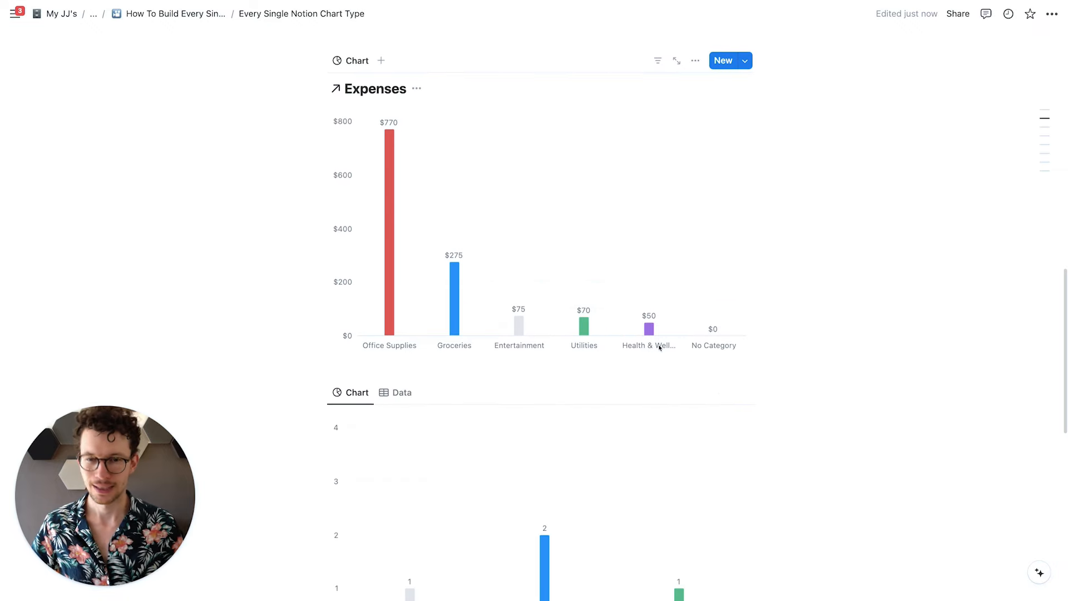
scroll(659, 347, "up", 2)
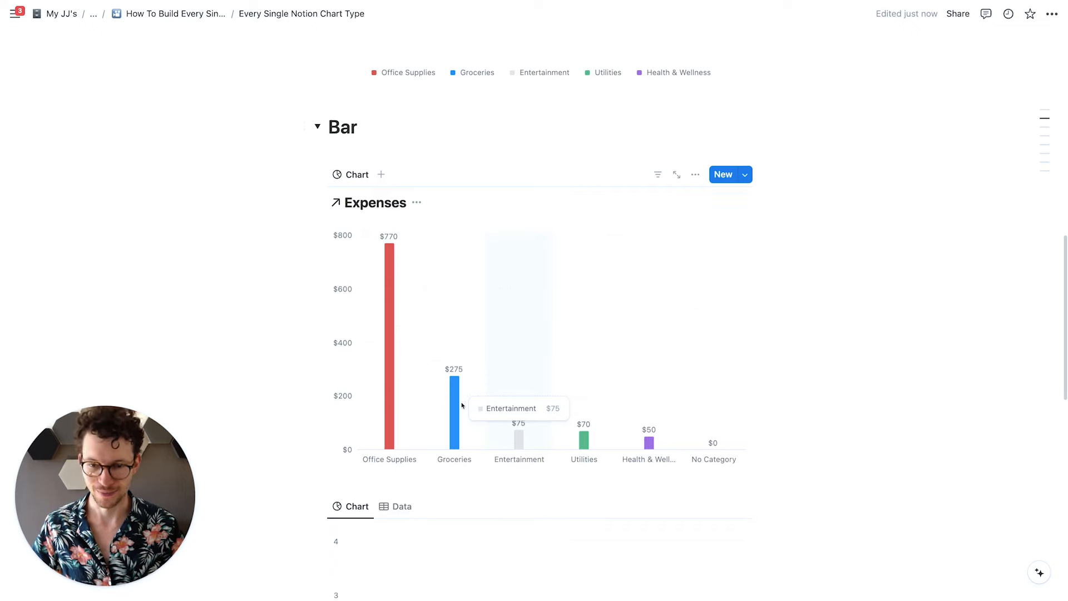
scroll(467, 408, "up", 1)
scroll(601, 419, "up", 3)
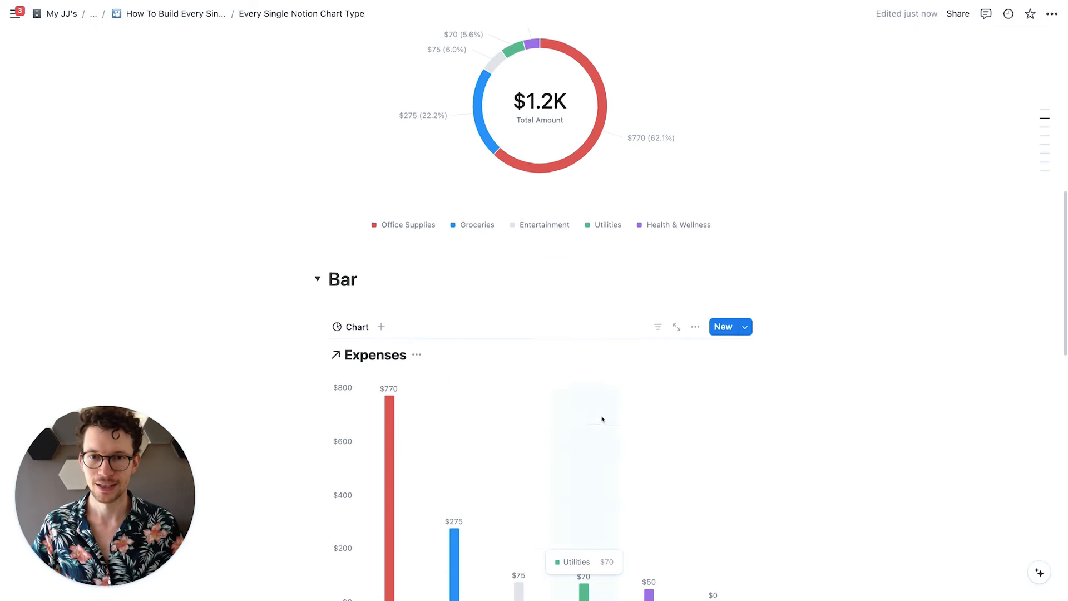
scroll(539, 89, "up", 2)
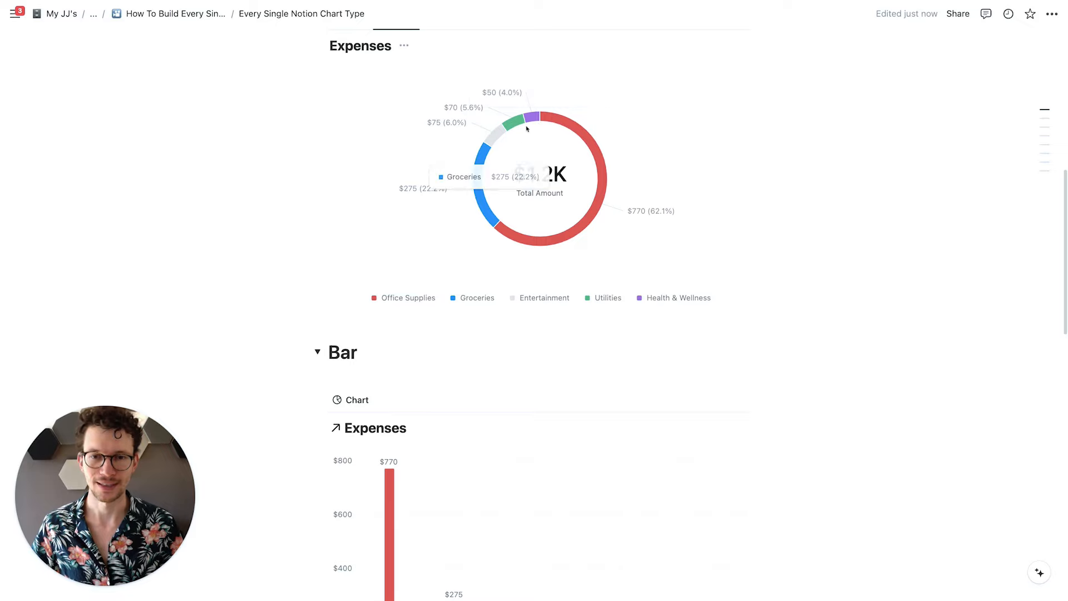
Step: Add a chart view to the Donut Sales table
scroll(508, 193, "down", 8)
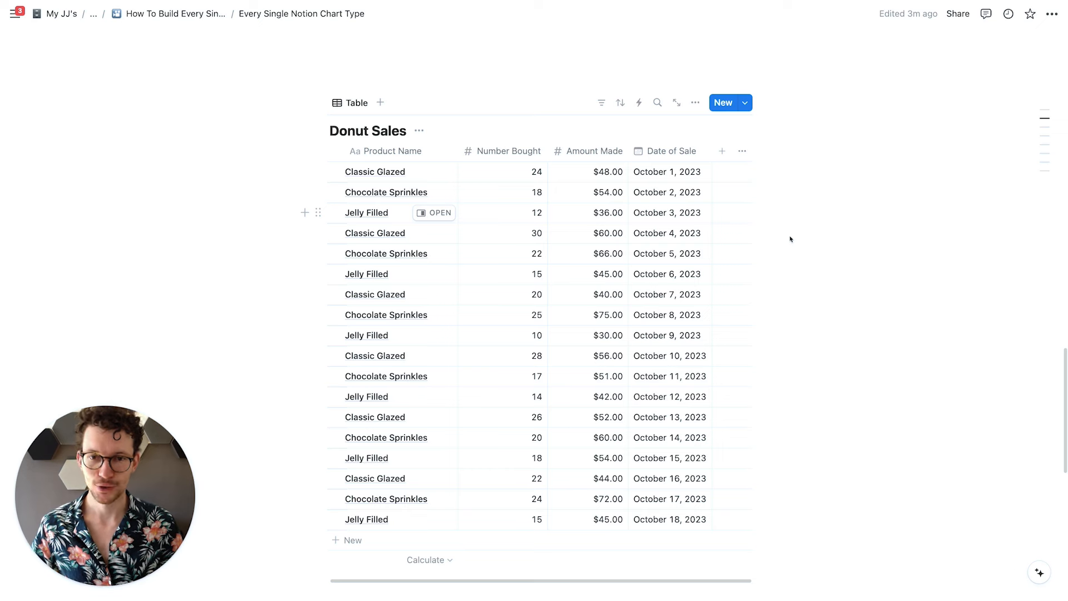
left_click(381, 104)
left_click(369, 259)
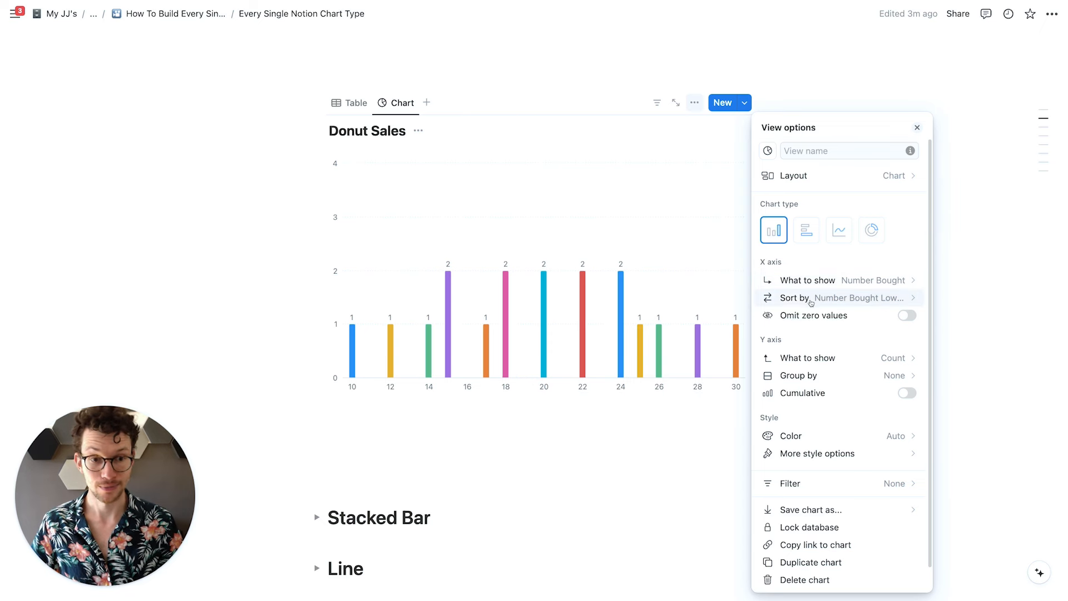
Step: Chart the sum of Amount Made on the Y axis against Date of Sale by day on the X axis
left_click(816, 280)
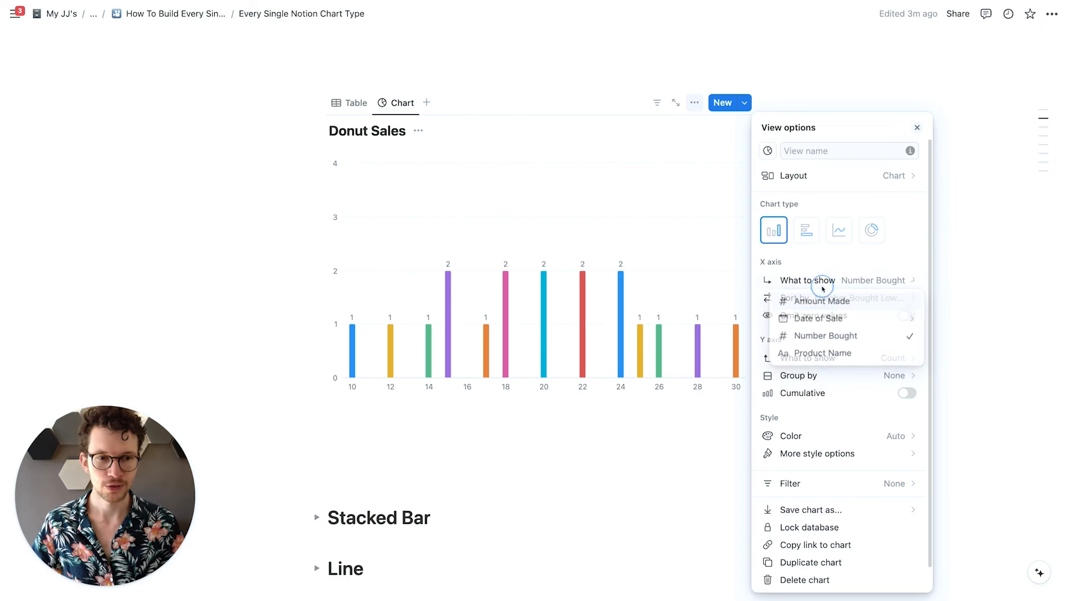
mouse_move(809, 325)
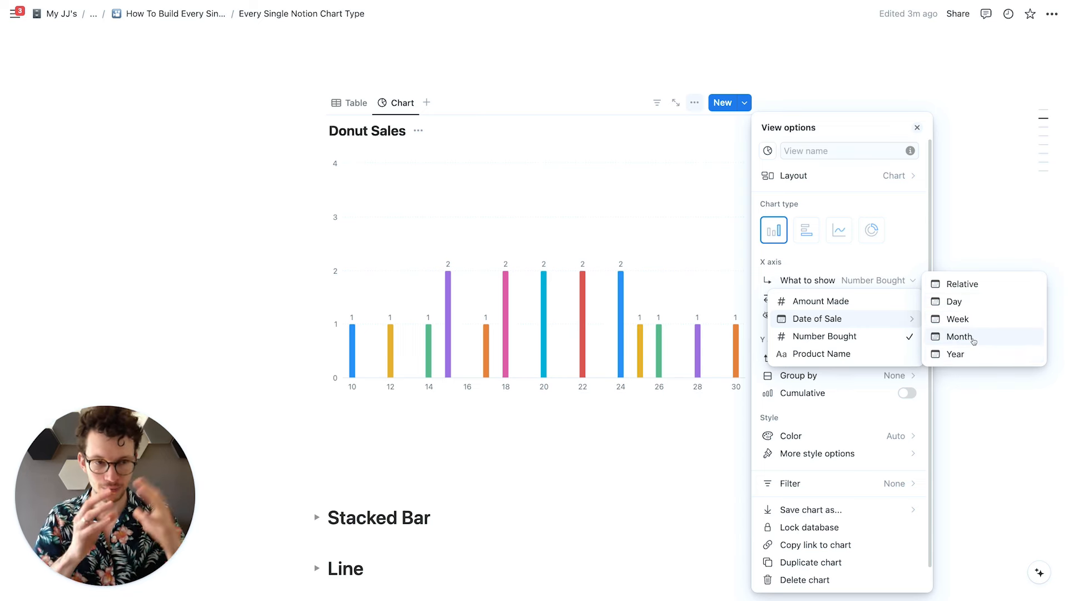
left_click(961, 304)
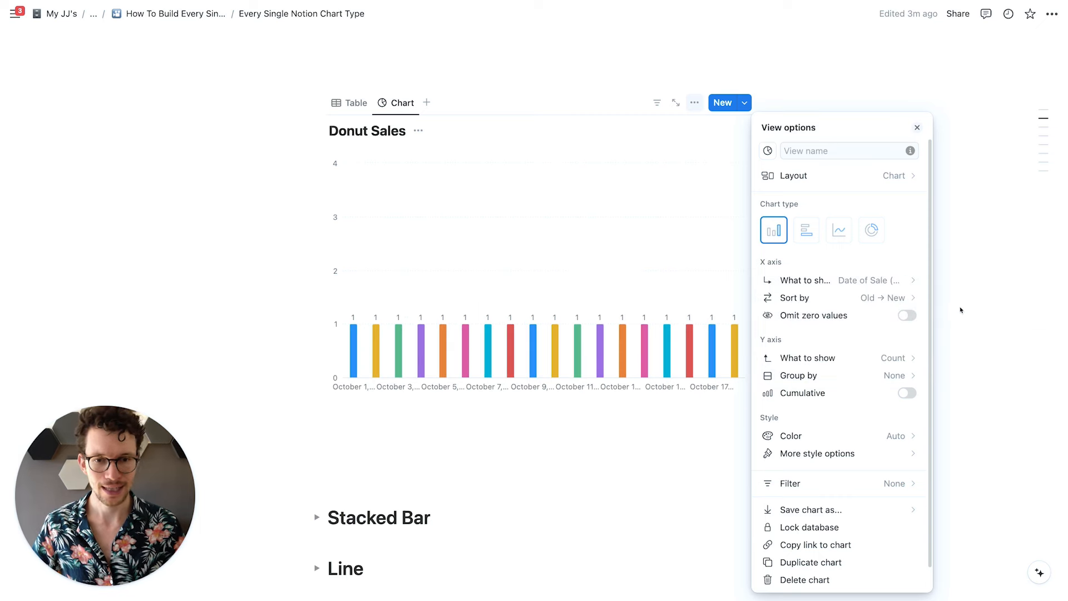
left_click(815, 359)
mouse_move(865, 405)
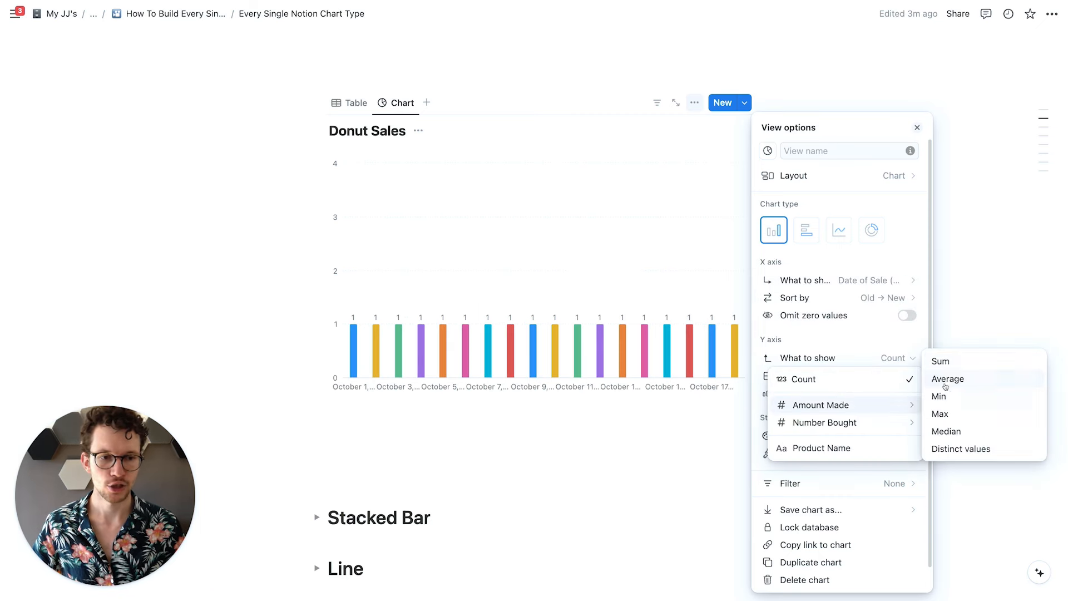
left_click(940, 362)
left_click(591, 421)
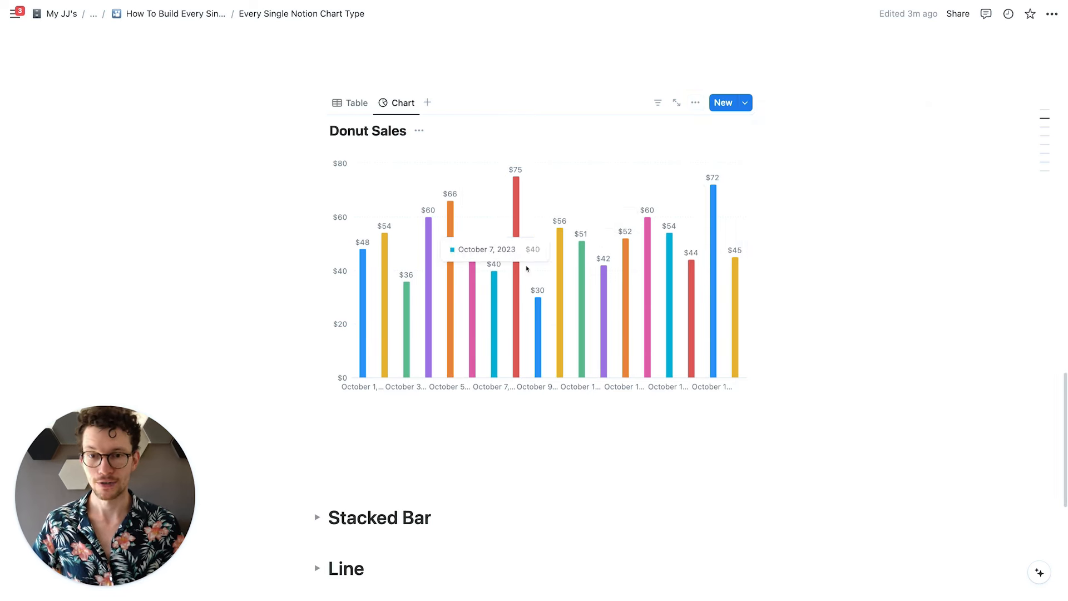
Step: Group the Donut Sales chart's Date of Sale axis by week and plot the sum of Amount Made
left_click(696, 103)
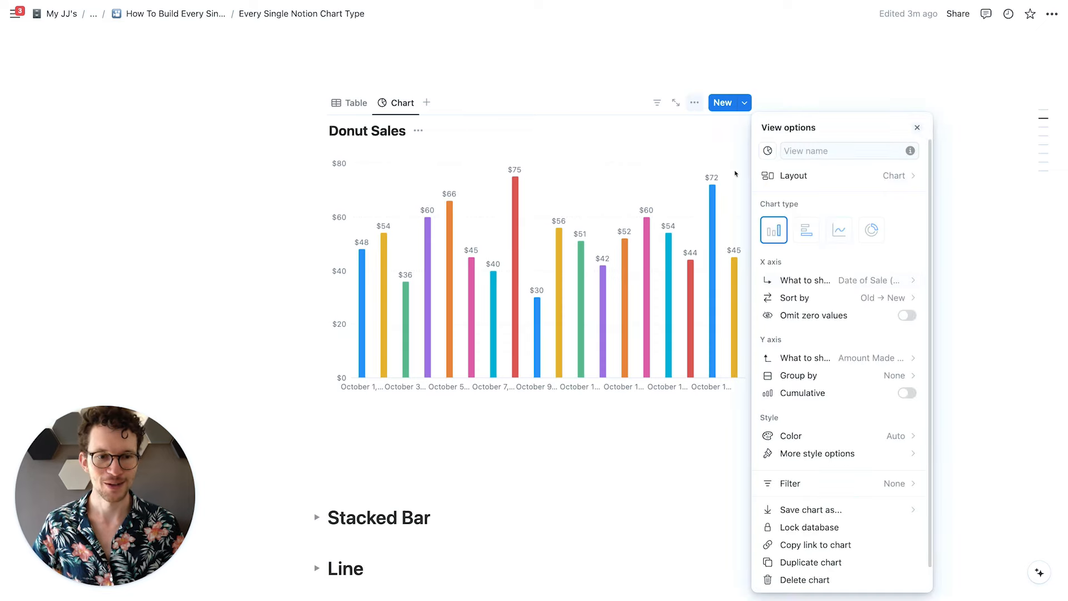
left_click(830, 283)
mouse_move(882, 318)
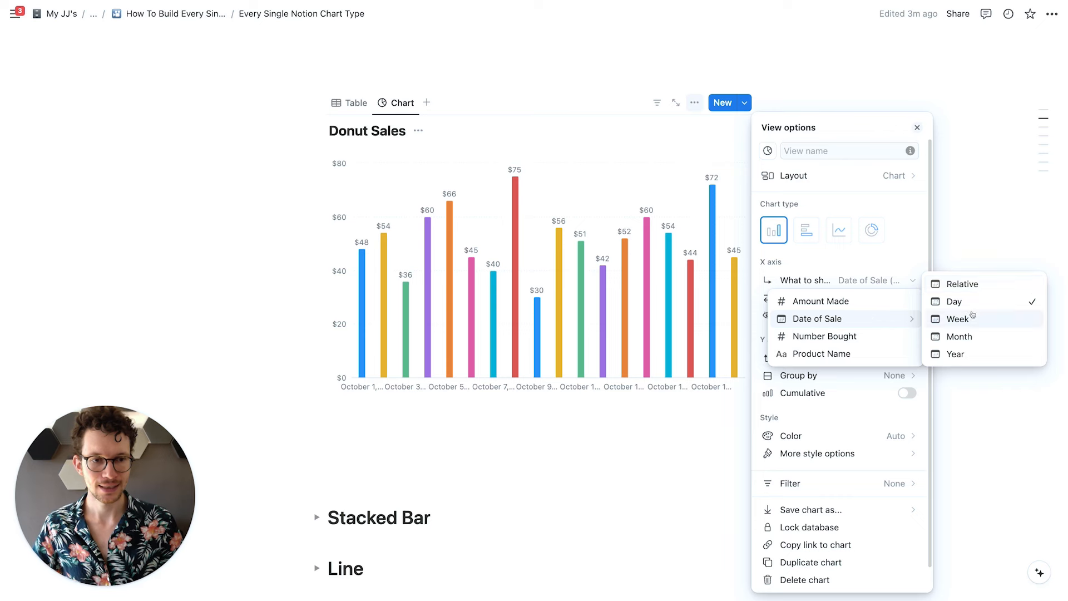
left_click(951, 320)
left_click(865, 361)
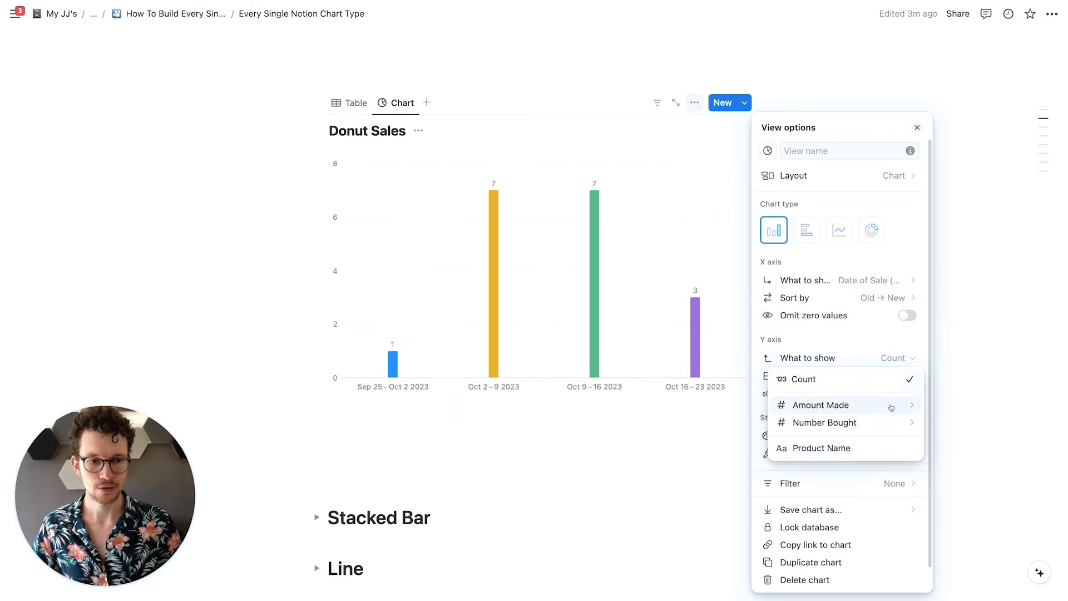
mouse_move(889, 405)
left_click(983, 359)
left_click(644, 422)
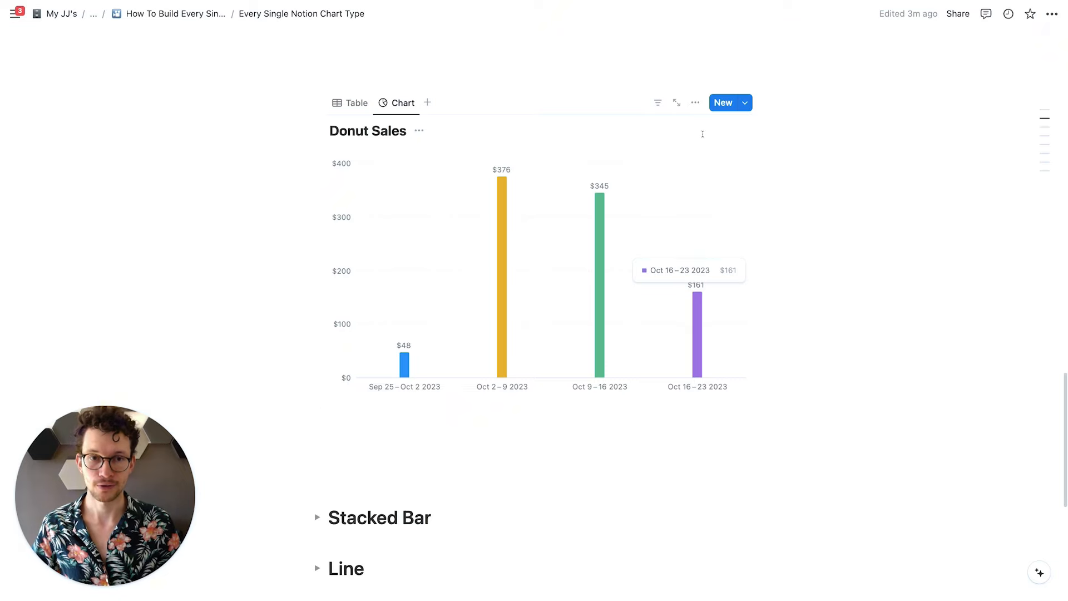
Step: Return to the Donut Sales table view and add a formula property named Day of Week
left_click(695, 102)
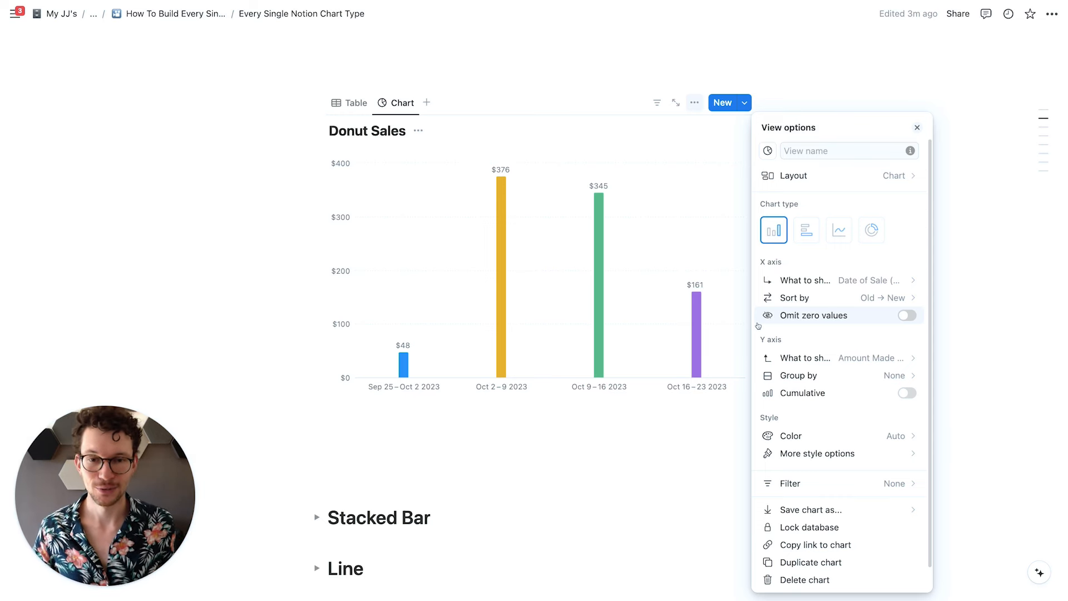
left_click(332, 100)
left_click(339, 106)
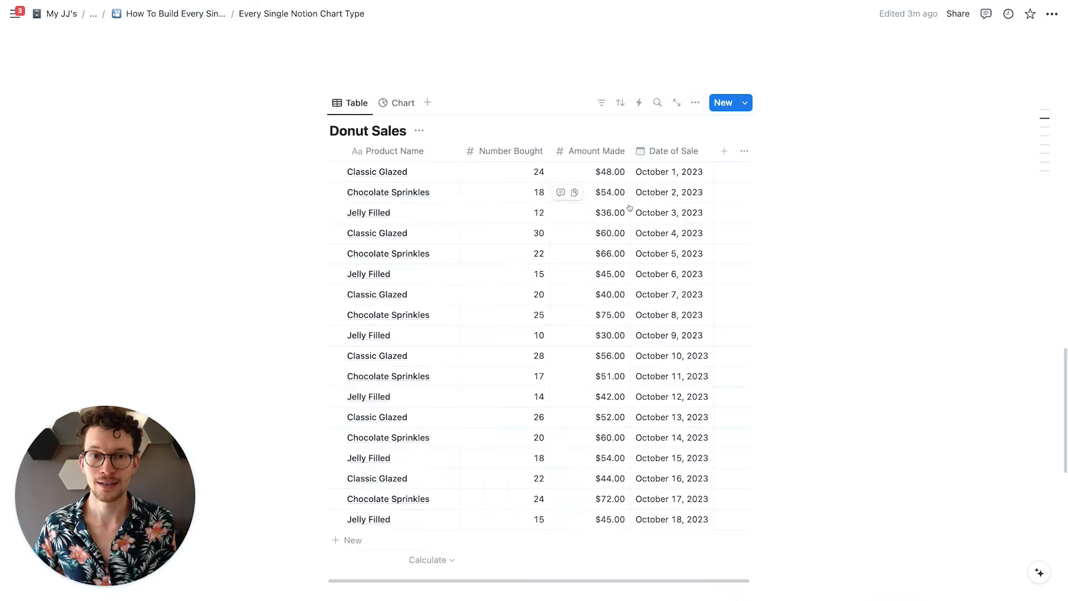
left_click(724, 152)
type("form")
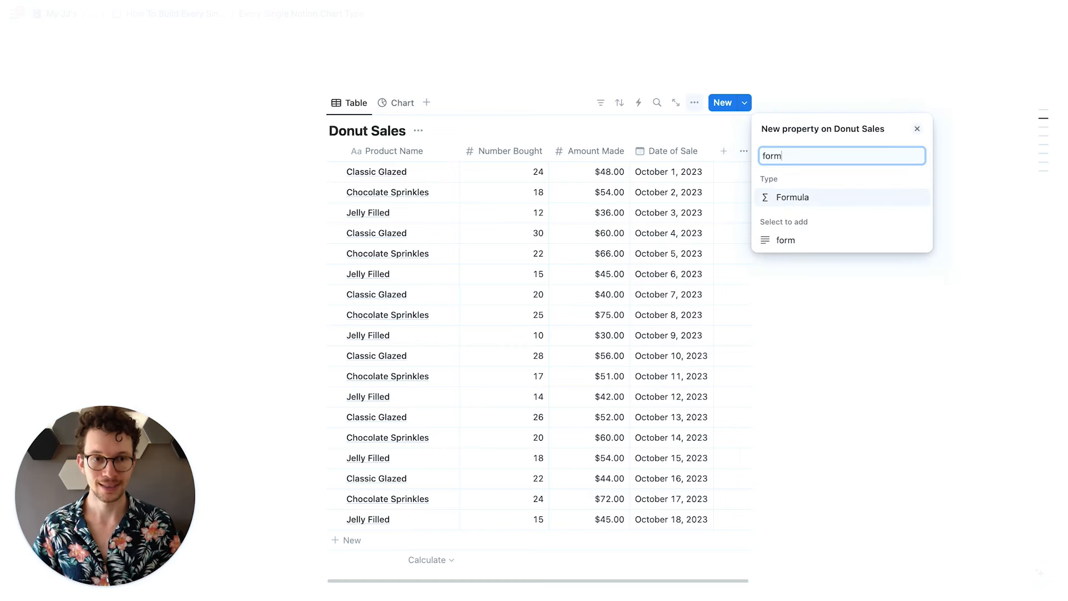
key("Return")
type("Day of Week")
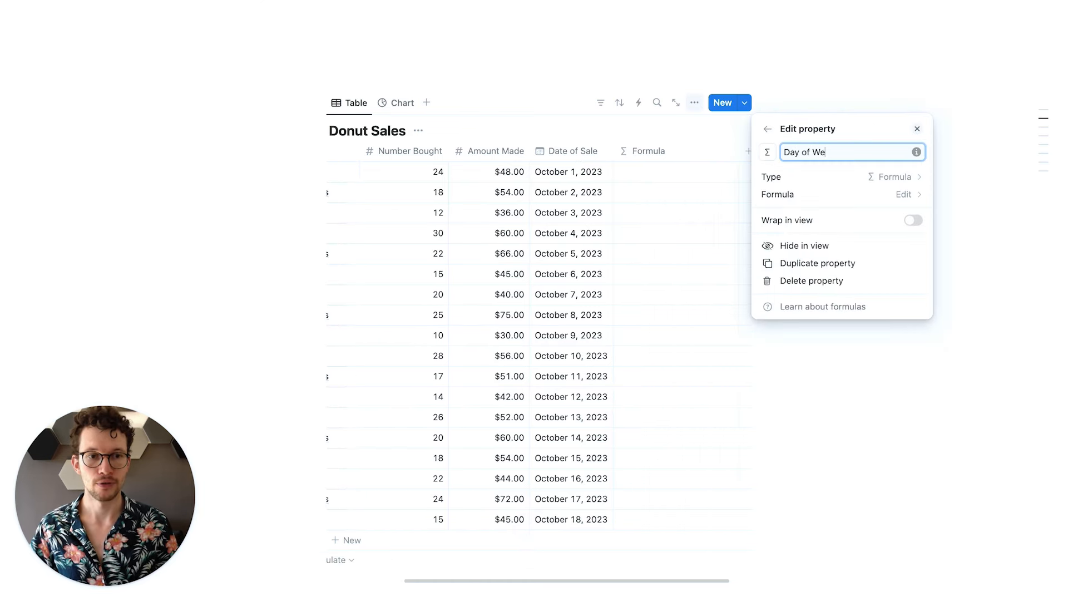
Step: Set the Day of Week formula to Date of Sale.formatDate("dddd") and save it
left_click(775, 195)
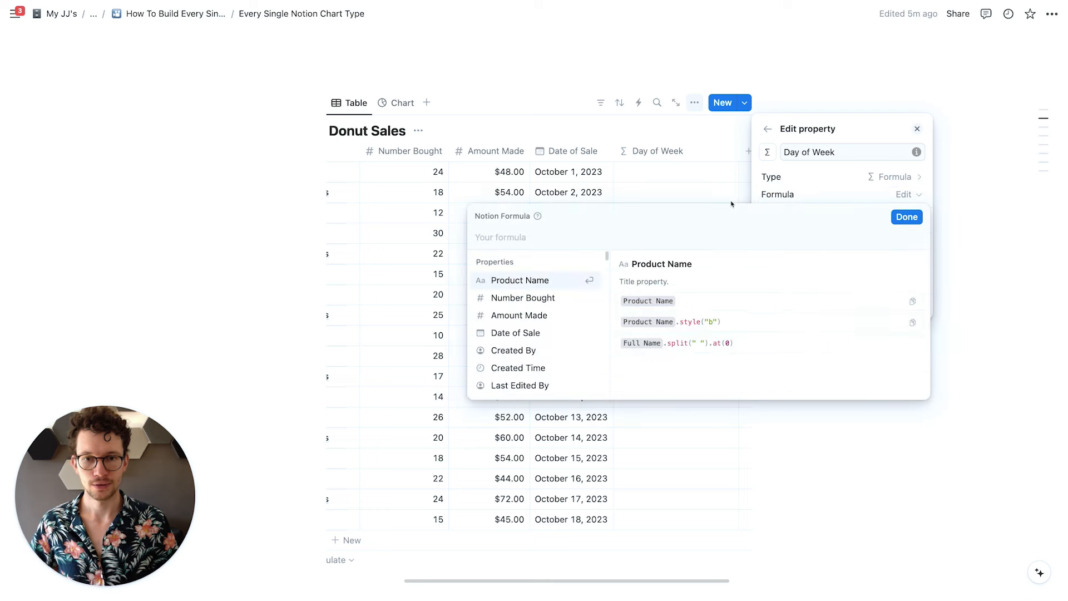
type("date")
key("Return")
type(".")
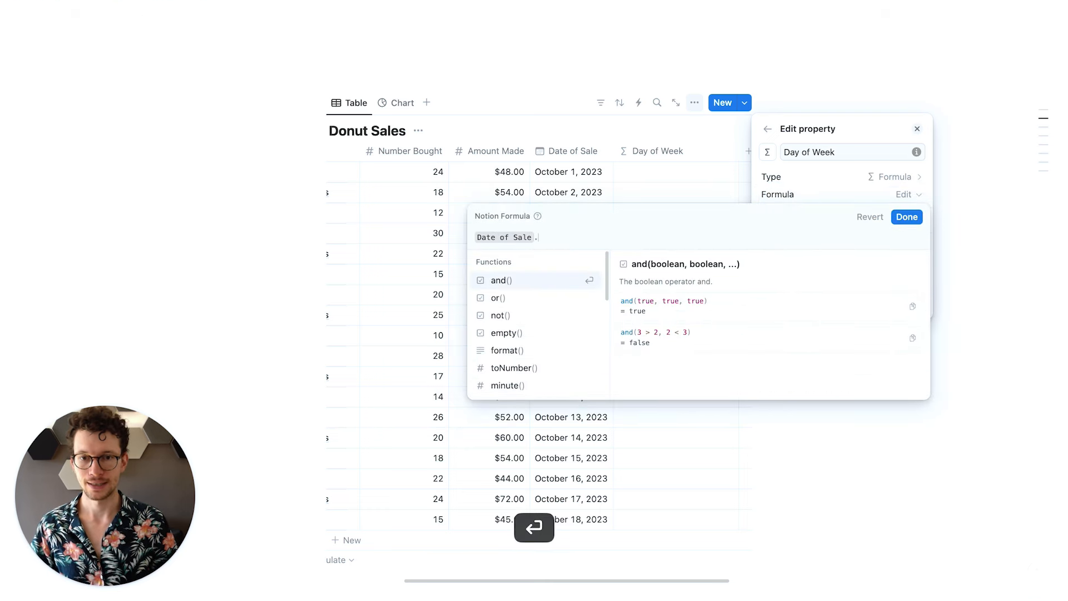
type("form")
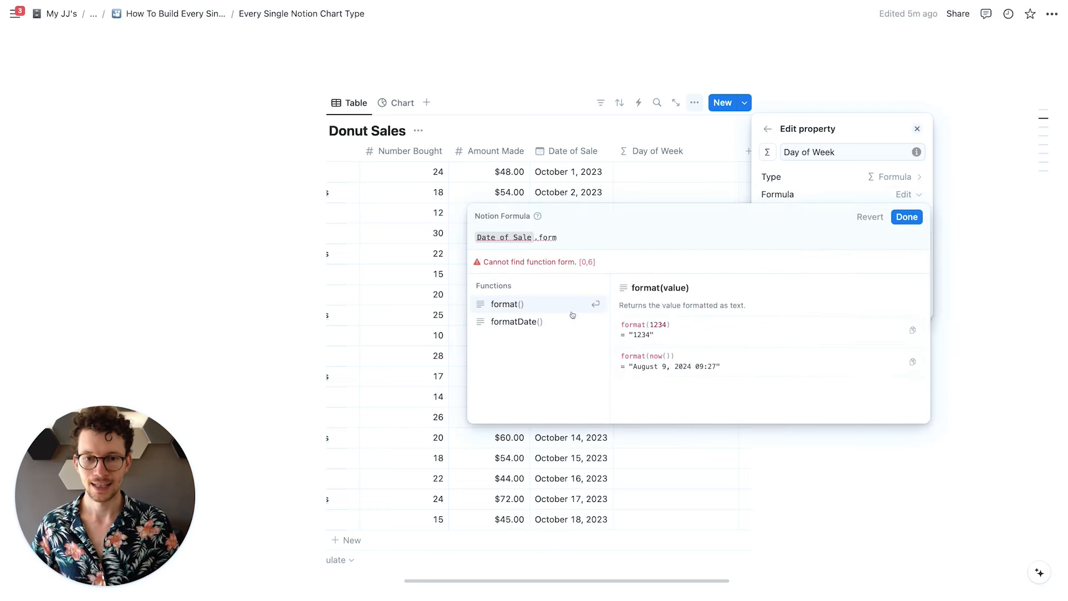
left_click(559, 322)
type("\"")
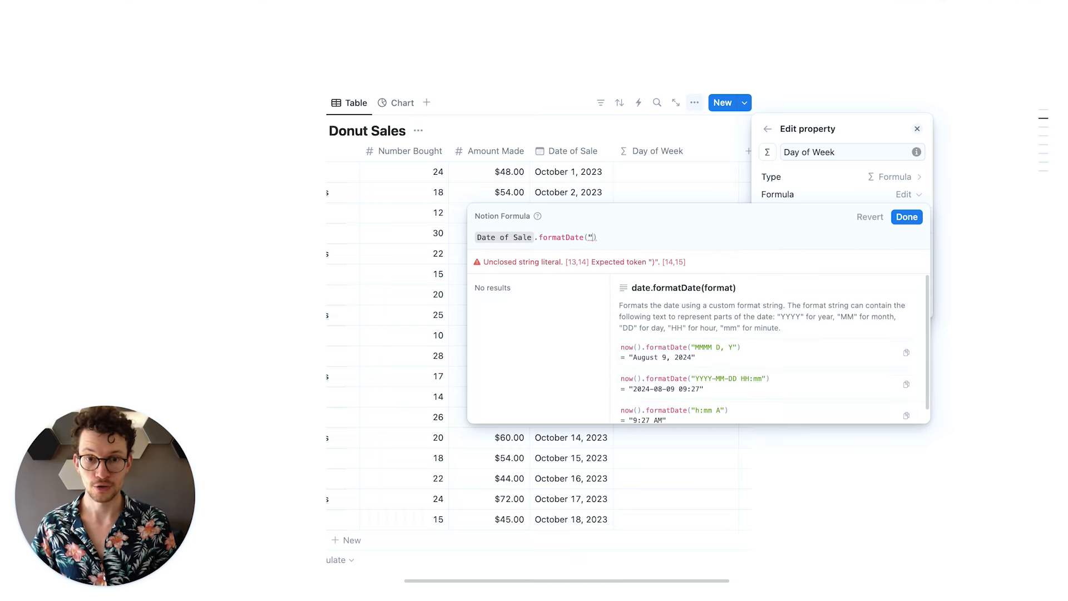
type("dddd\"")
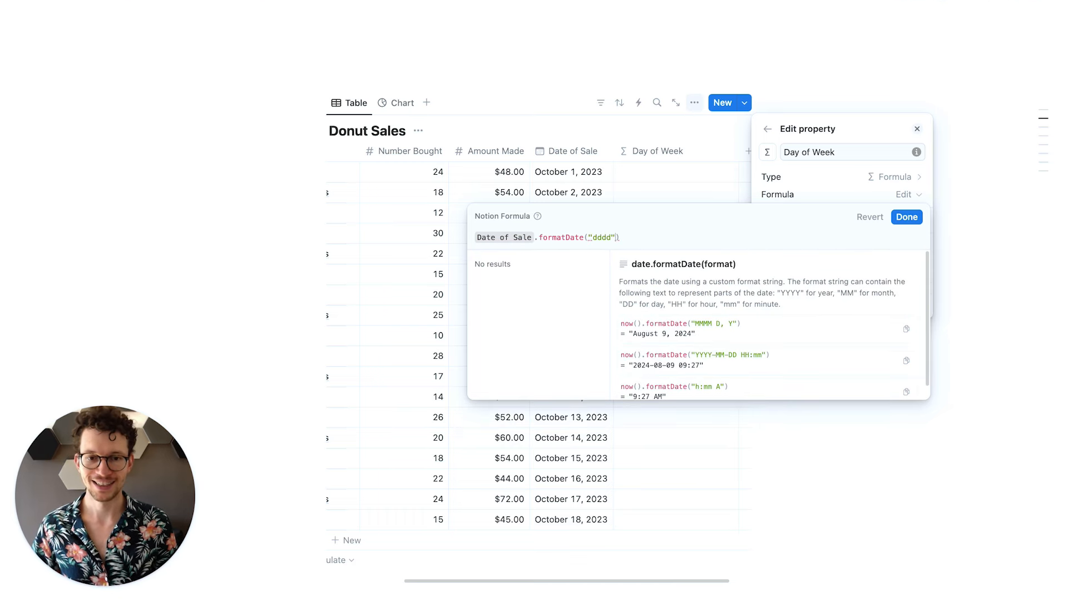
left_click(907, 217)
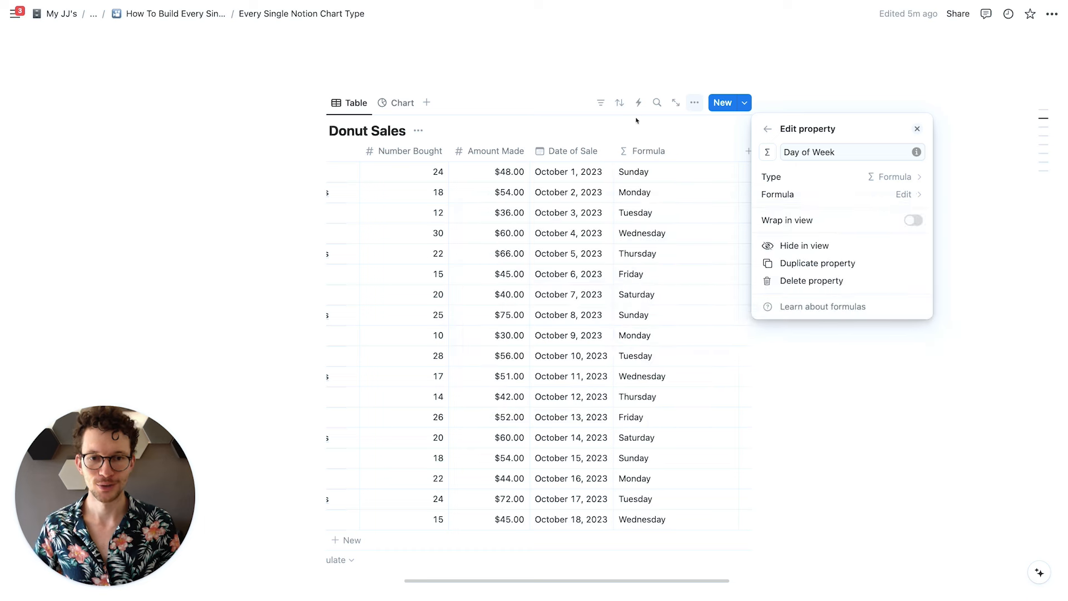
left_click(605, 199)
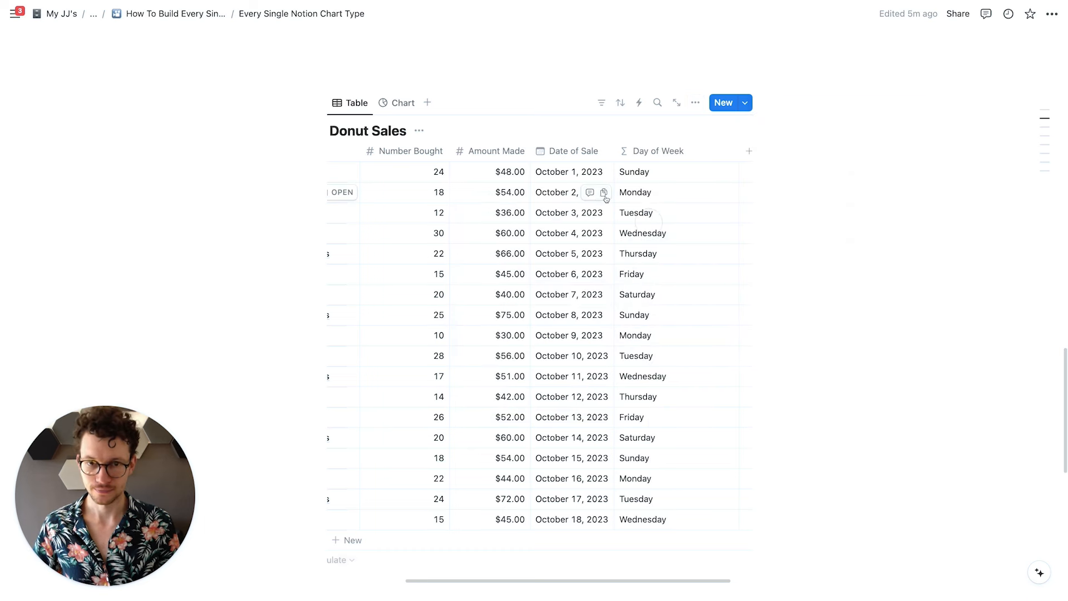
Step: Set the Donut Sales chart's X axis to Day of Week and its Y axis to the sum of Amount Made
left_click(402, 106)
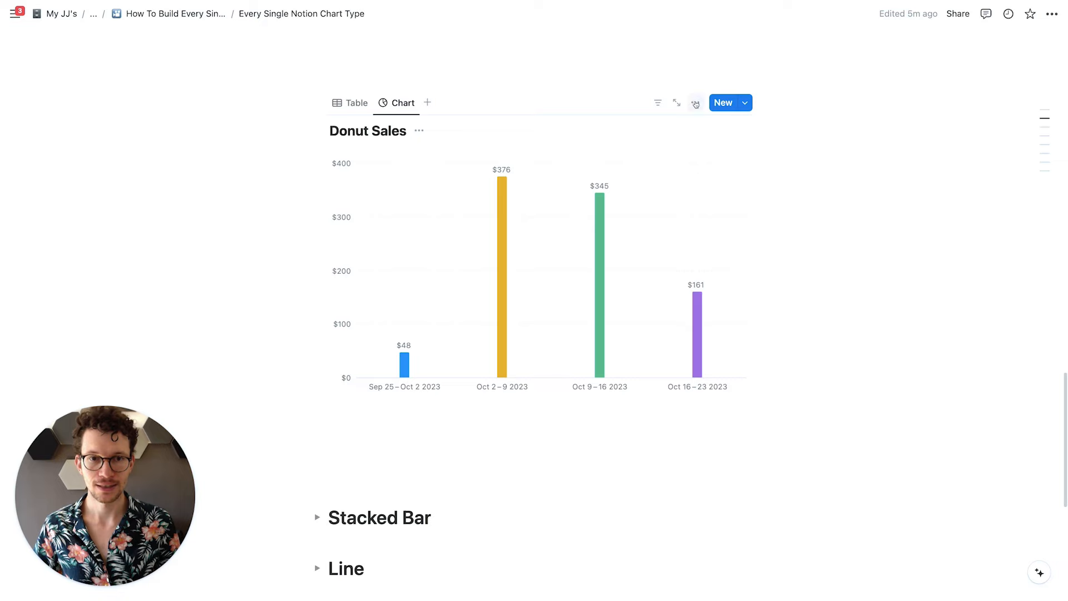
left_click(696, 102)
left_click(831, 286)
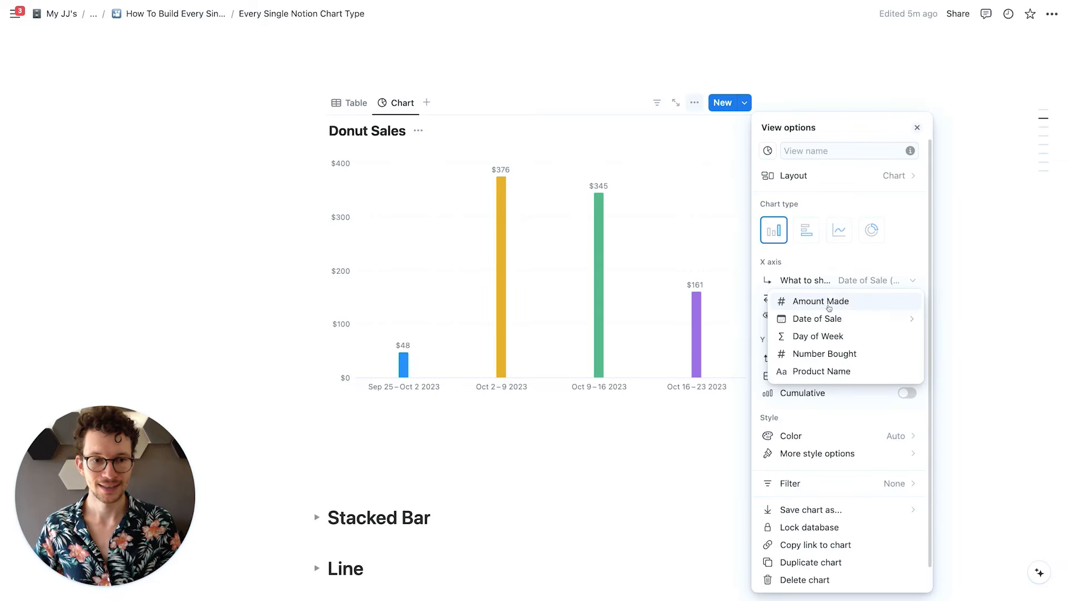
left_click(823, 338)
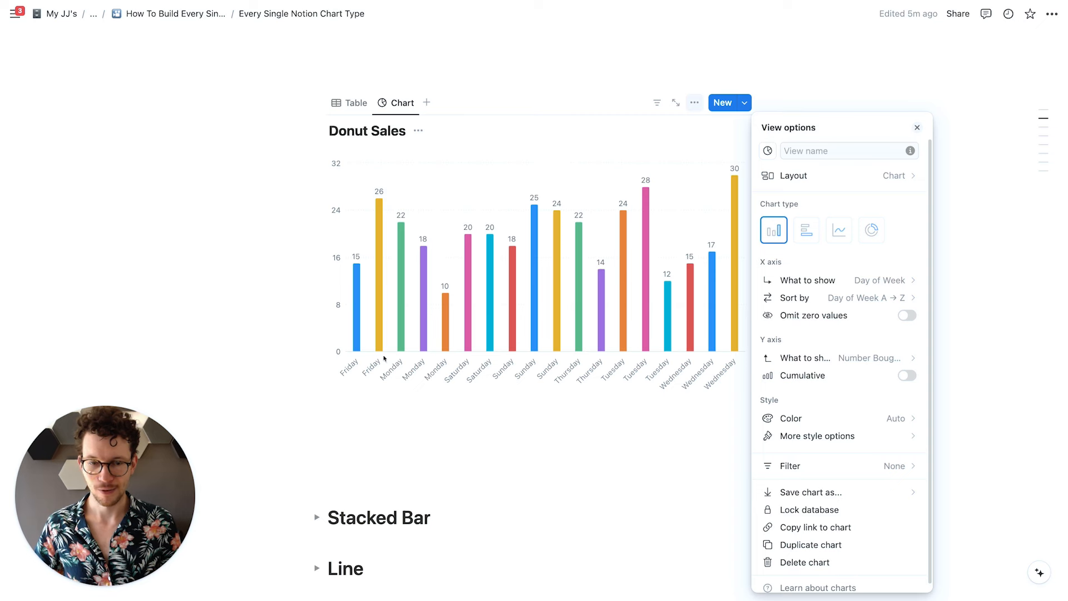
left_click(848, 365)
mouse_move(841, 405)
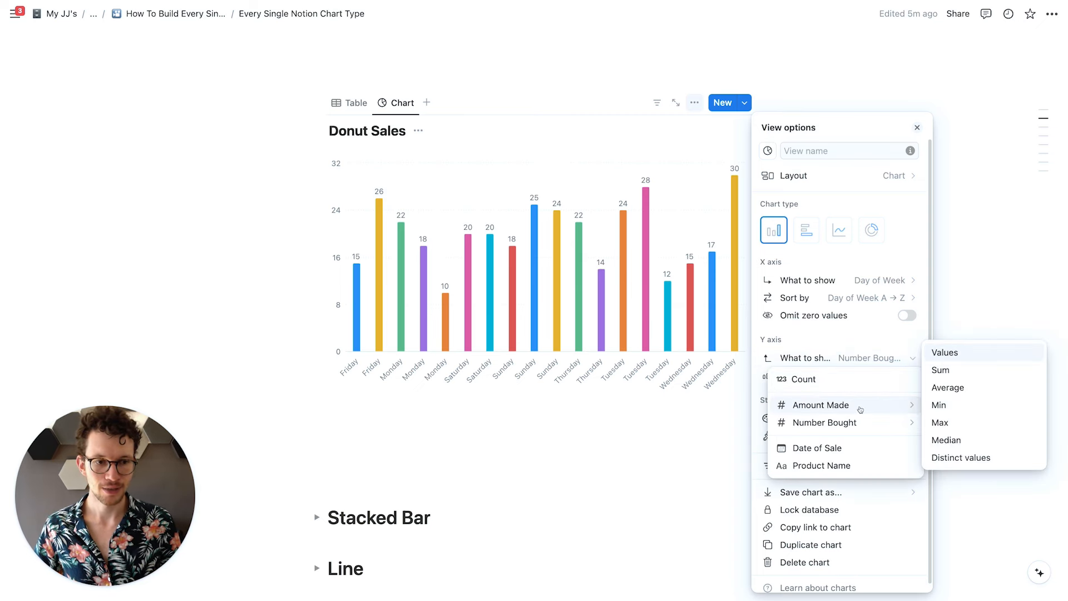
left_click(949, 371)
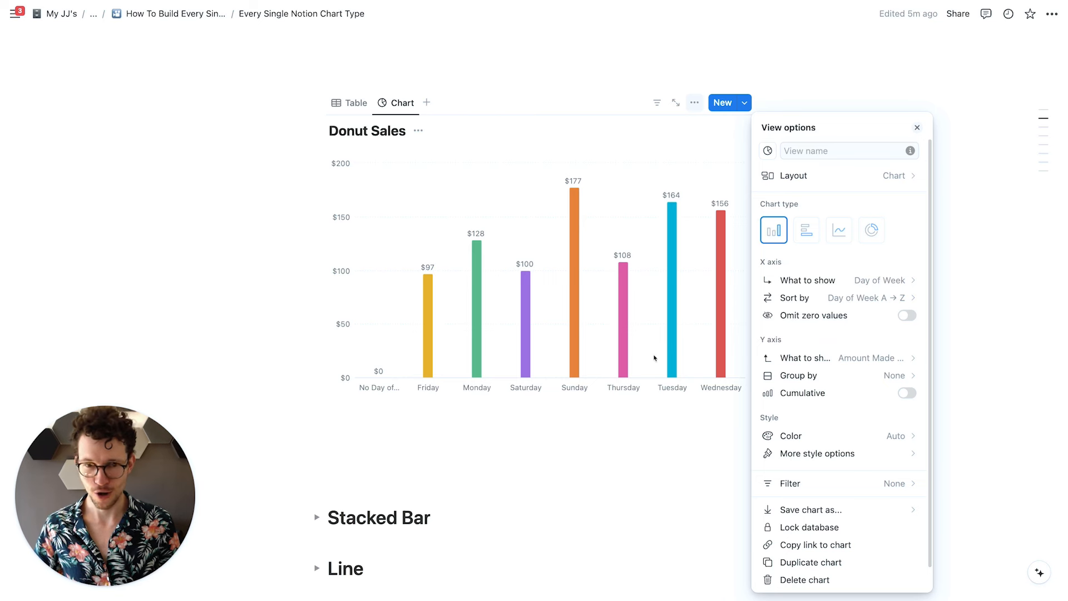
Step: Sort the chart's X axis manually from Monday through Sunday, with No Day of Week last
left_click(815, 303)
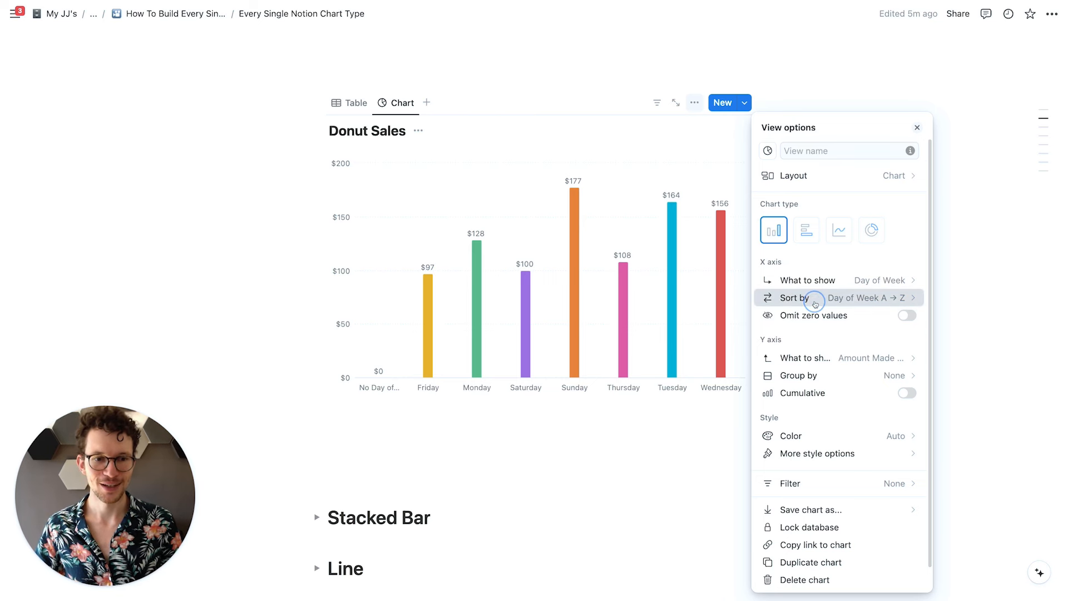
left_click(829, 320)
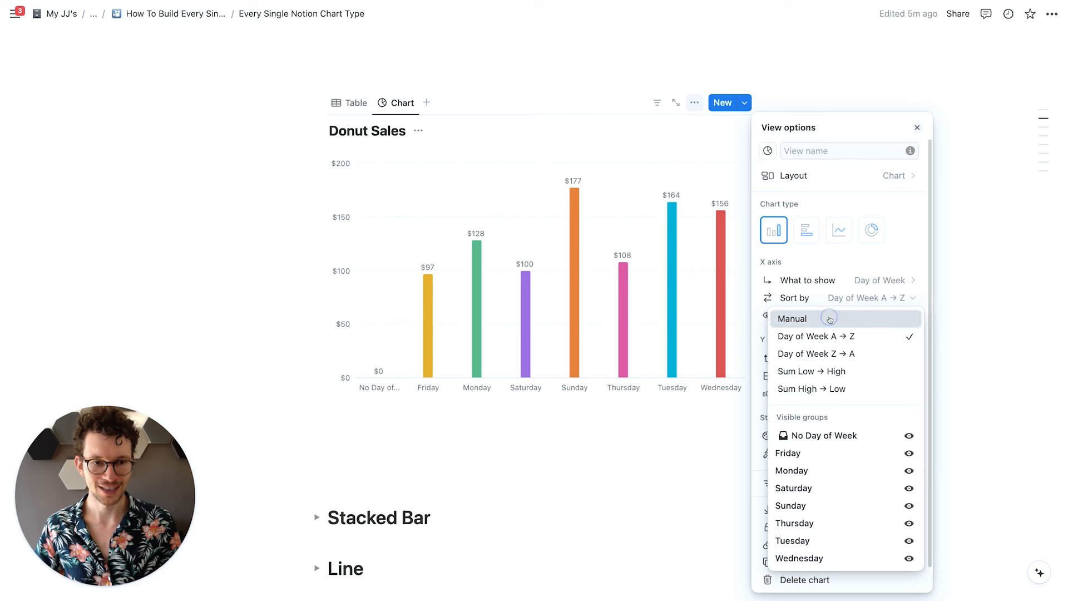
left_click_drag(780, 454, 781, 438)
left_click_drag(781, 524, 783, 453)
left_click_drag(780, 526, 782, 490)
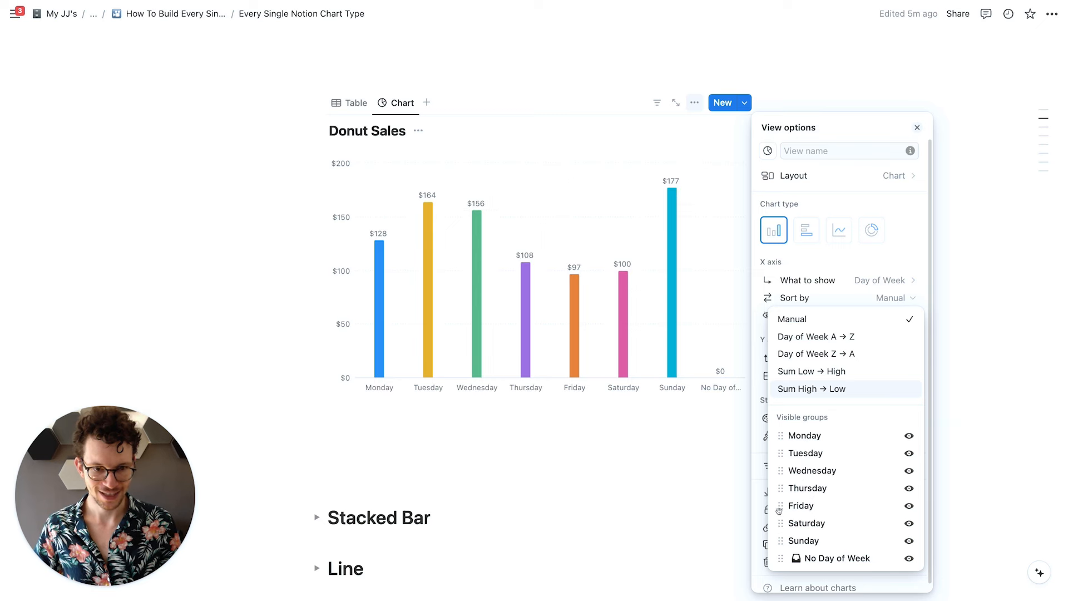
left_click(629, 462)
left_click(628, 461)
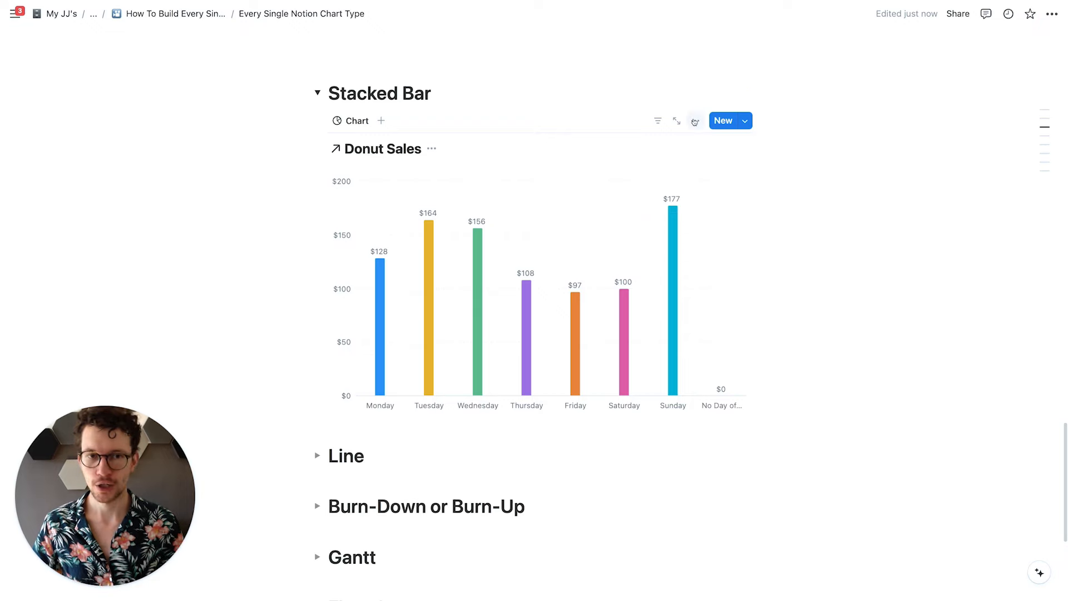
Step: Group the Donut Sales chart's Y axis by Product Name and close the view options
left_click(695, 121)
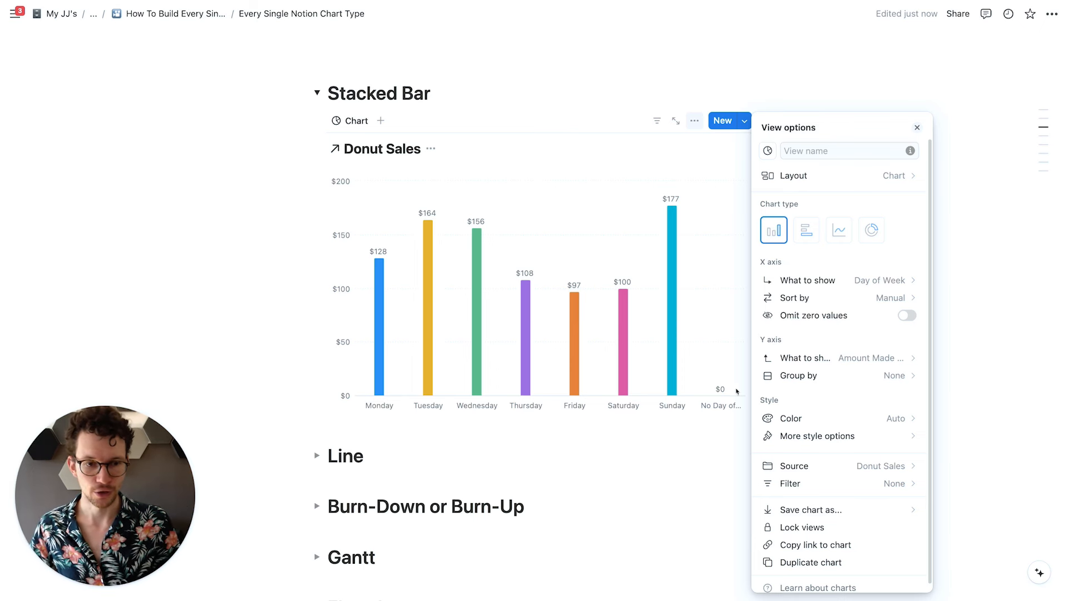
left_click(817, 377)
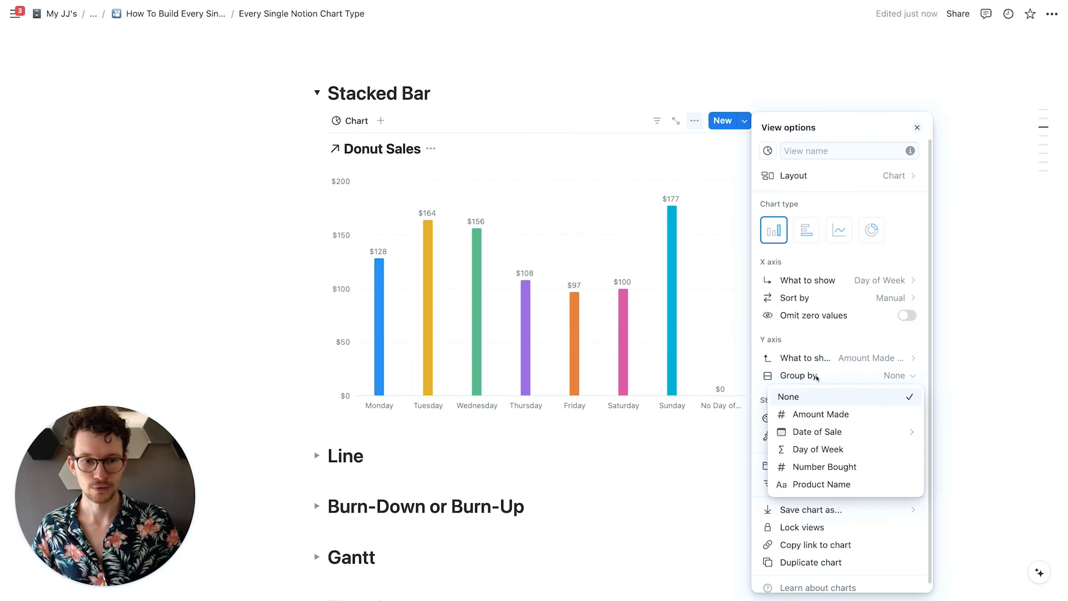
left_click(811, 484)
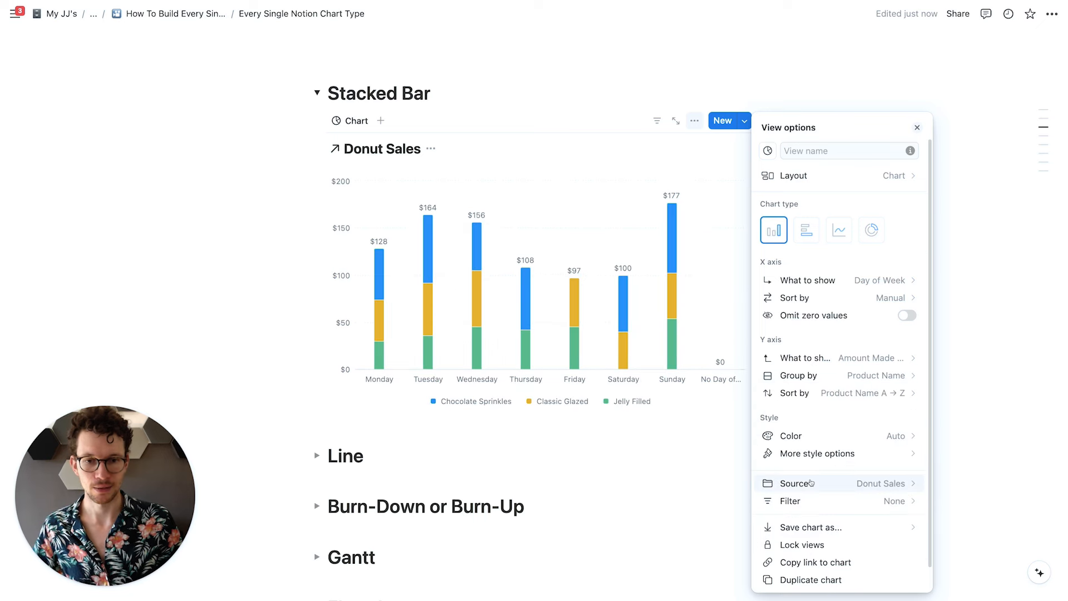
left_click(689, 436)
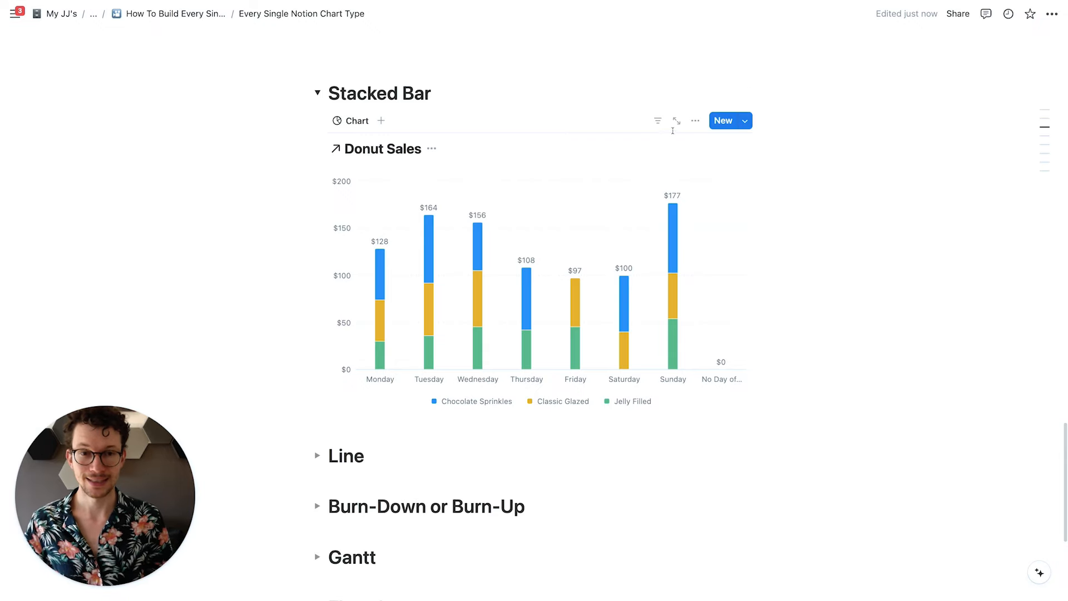
Step: Try the Not stacked group style on the Donut Sales chart and switch it back to Stacked
left_click(696, 120)
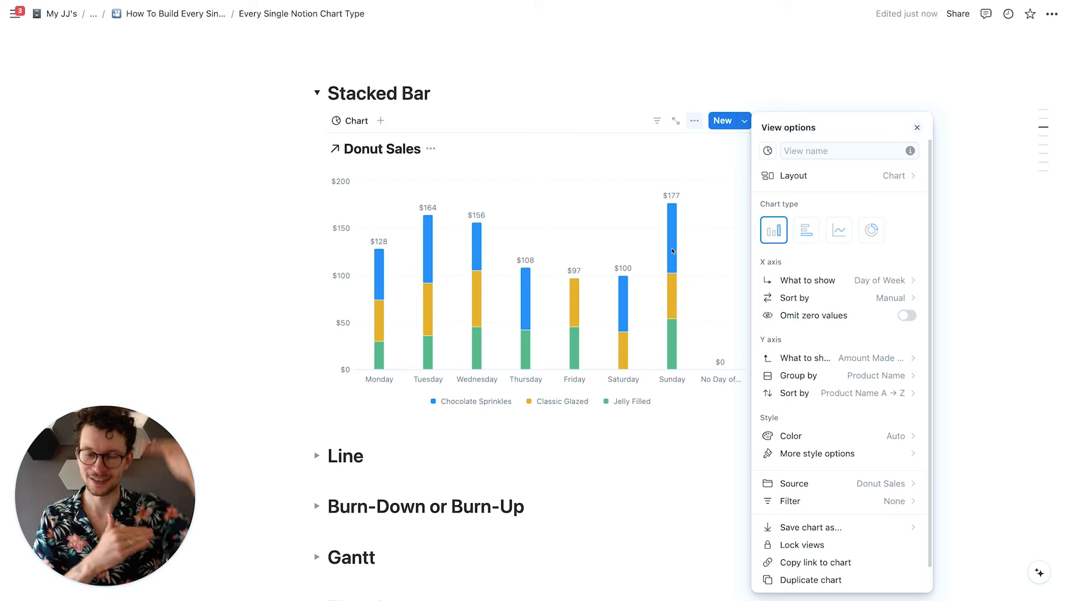
left_click(820, 455)
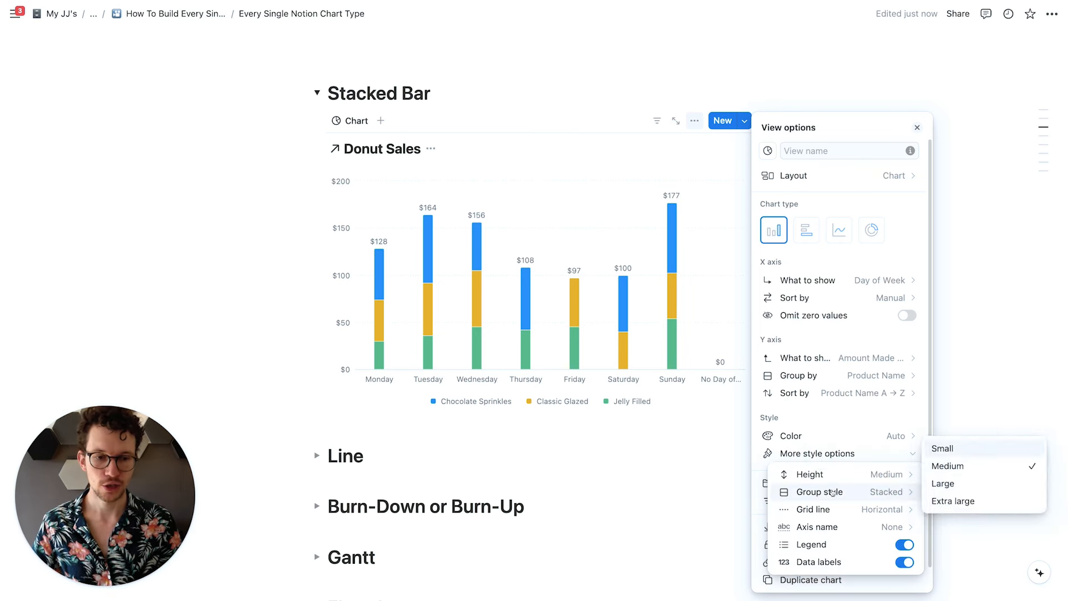
mouse_move(835, 492)
left_click(955, 512)
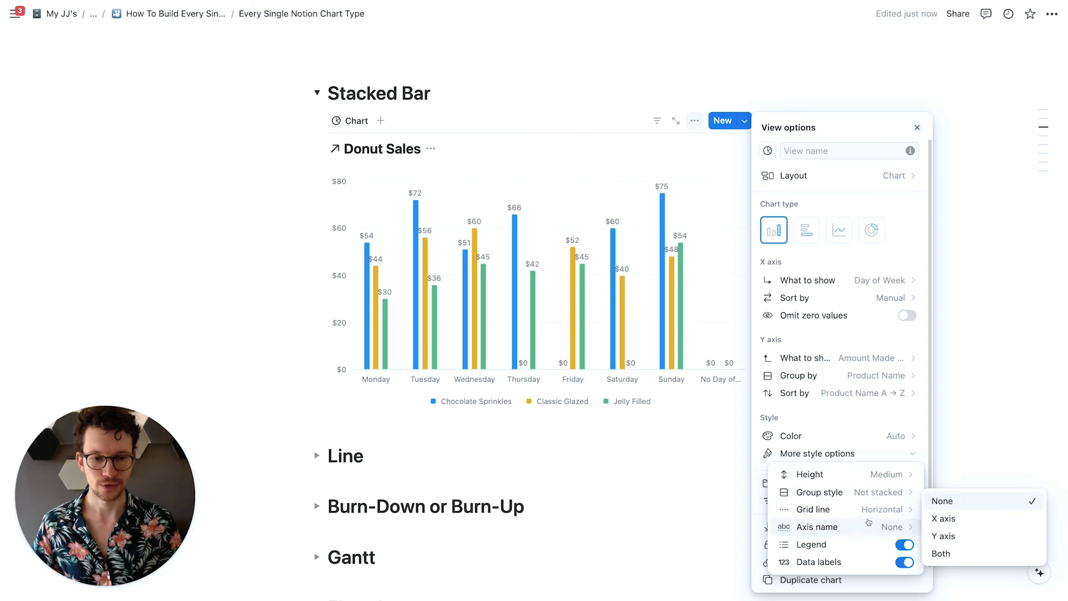
mouse_move(879, 500)
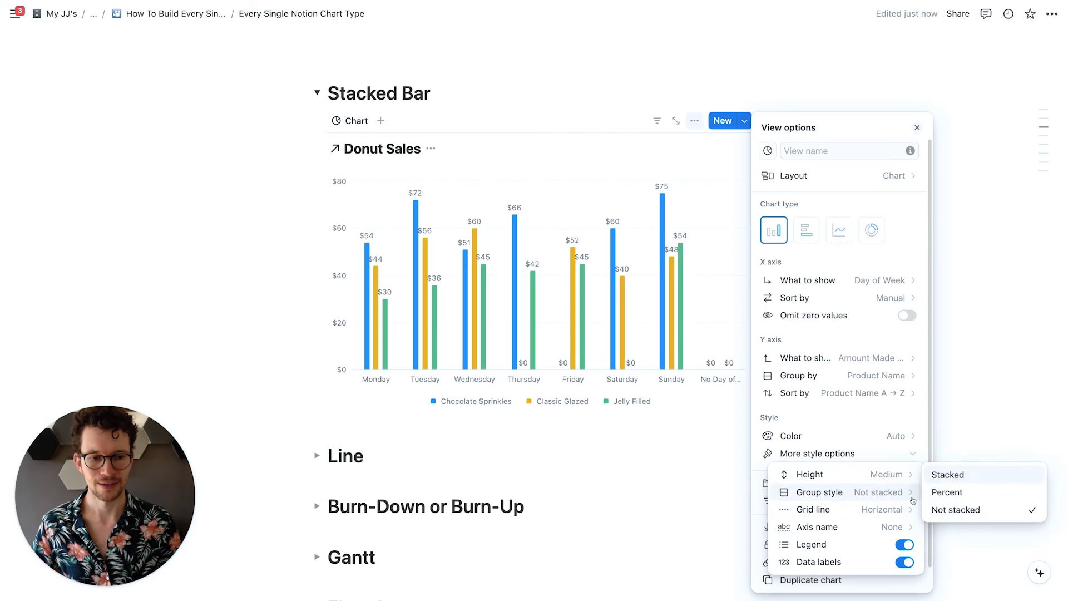
left_click(949, 478)
left_click(554, 404)
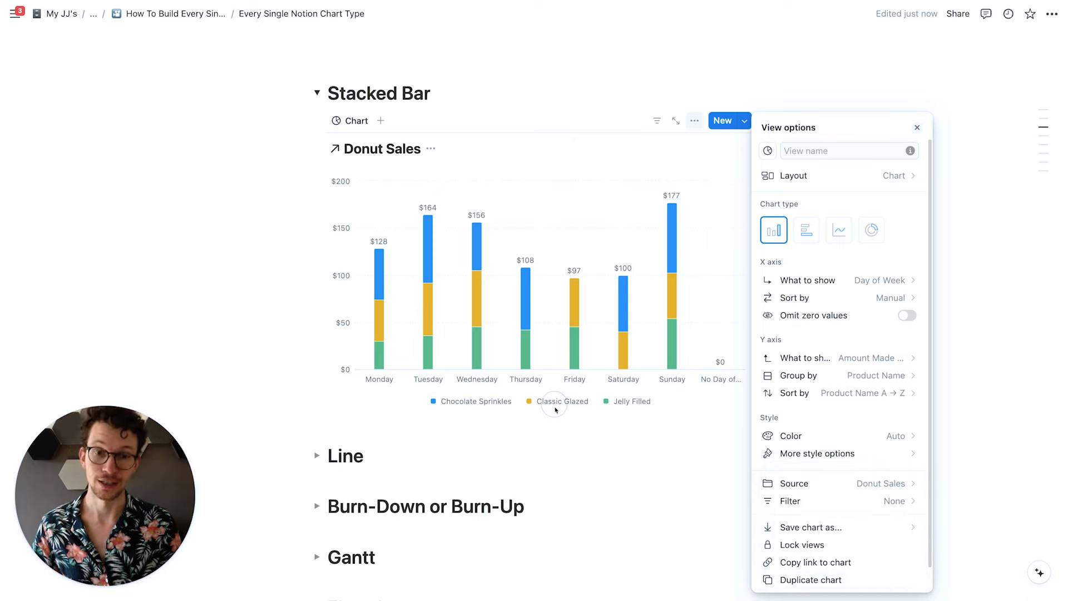
left_click(549, 456)
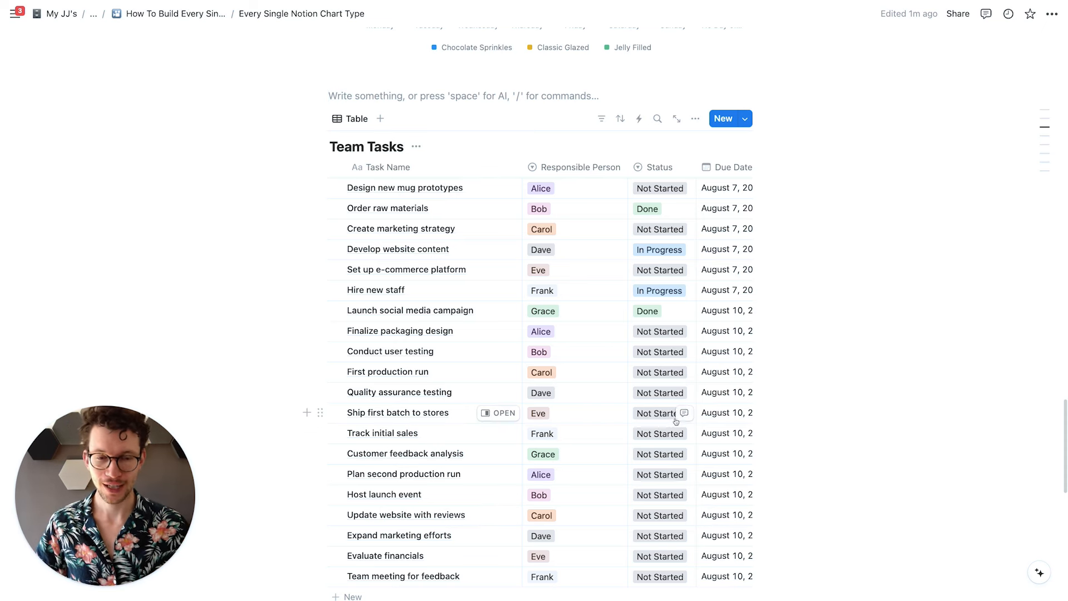
Step: Add a formula property named Overdue? to the Team Tasks table
scroll(677, 403, "right", 4)
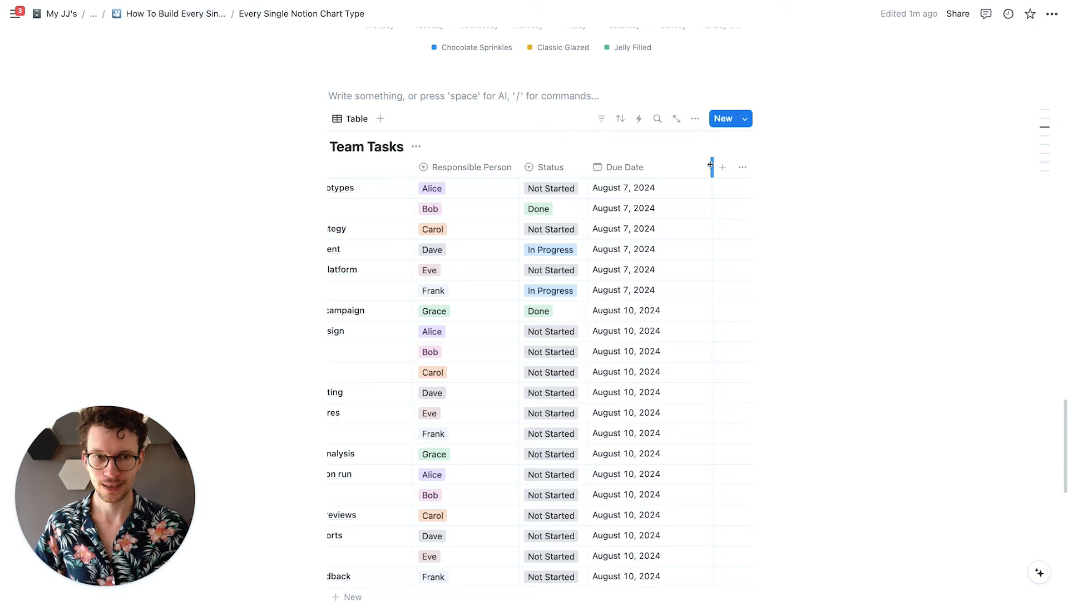
scroll(679, 166, "left", 2)
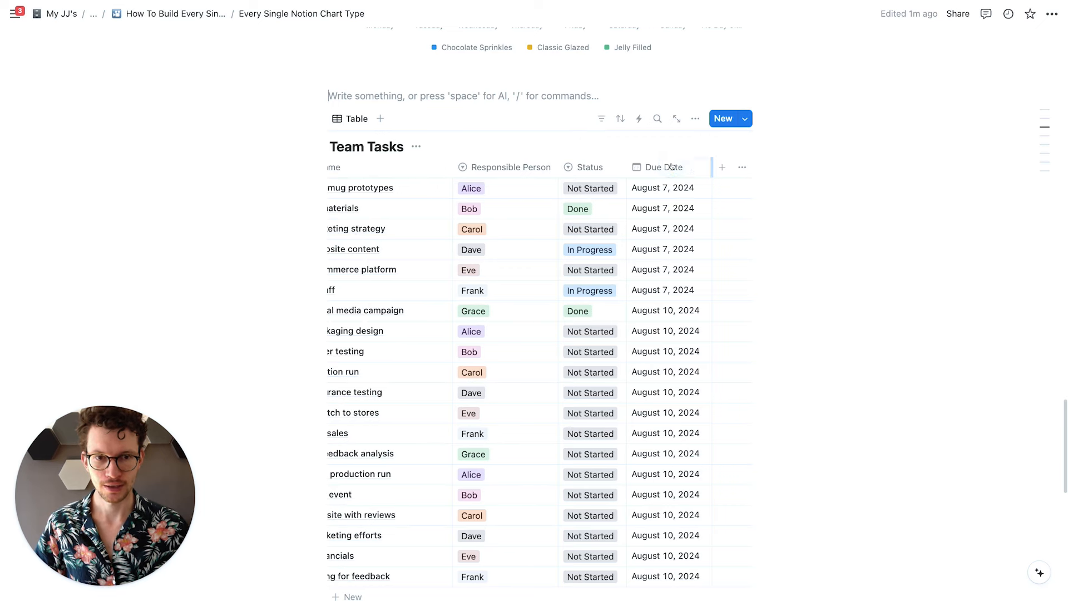
left_click(721, 167)
type("for")
key("Return")
type("Overdue?")
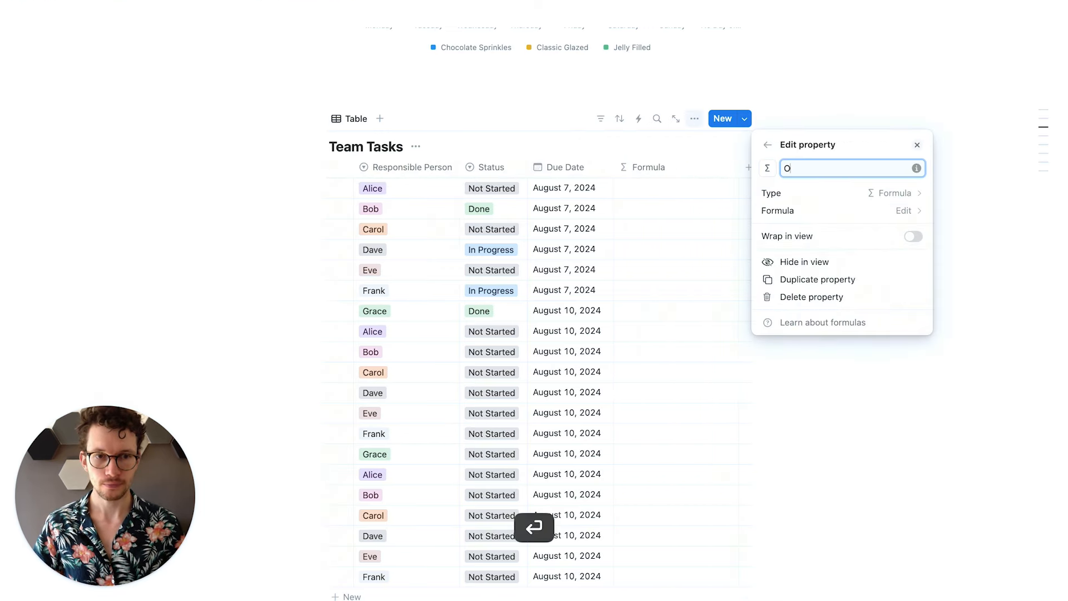
Step: Begin the Overdue? formula with an and() function whose first condition is Due Date<now()
left_click(779, 211)
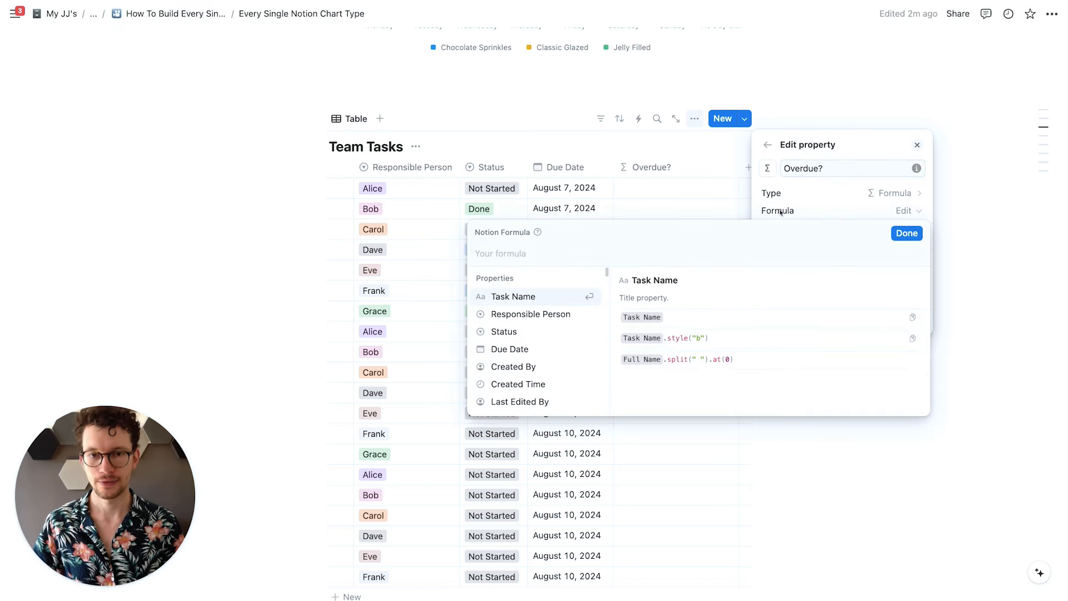
type("due")
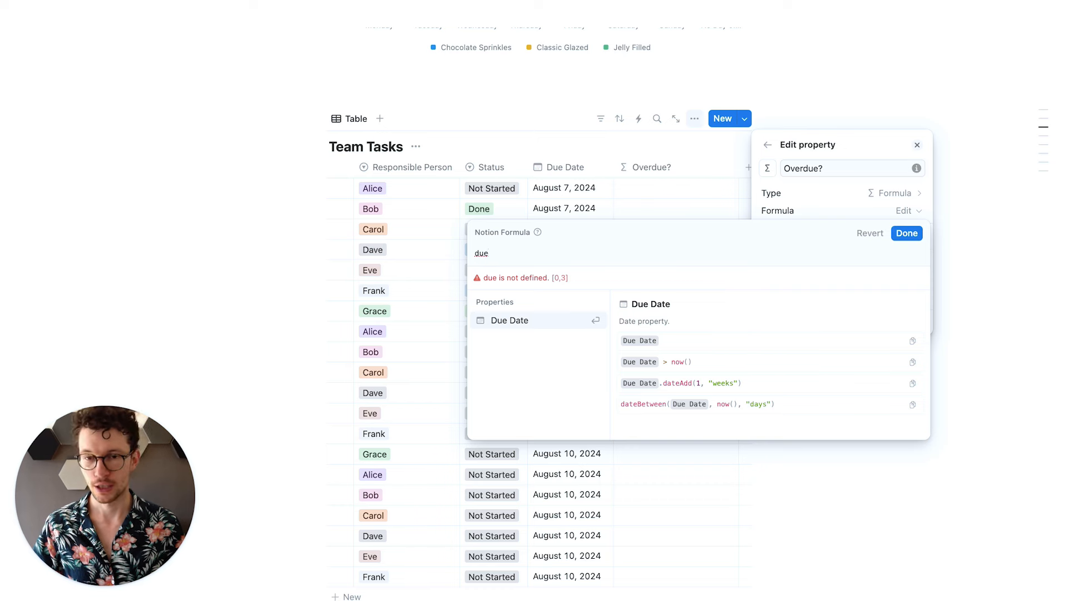
key("super+a")
type("and(")
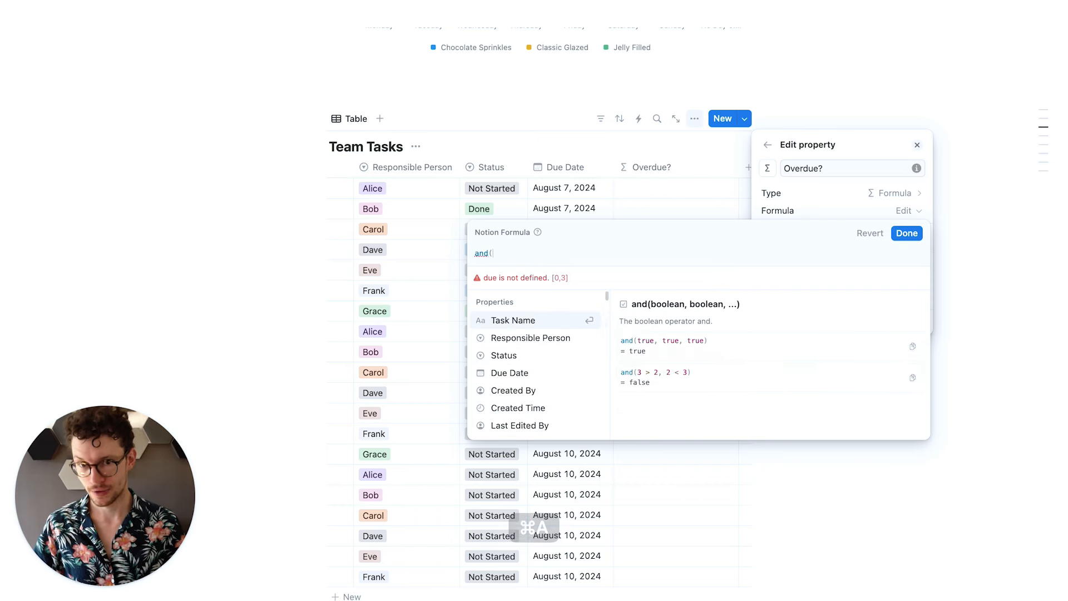
type("due")
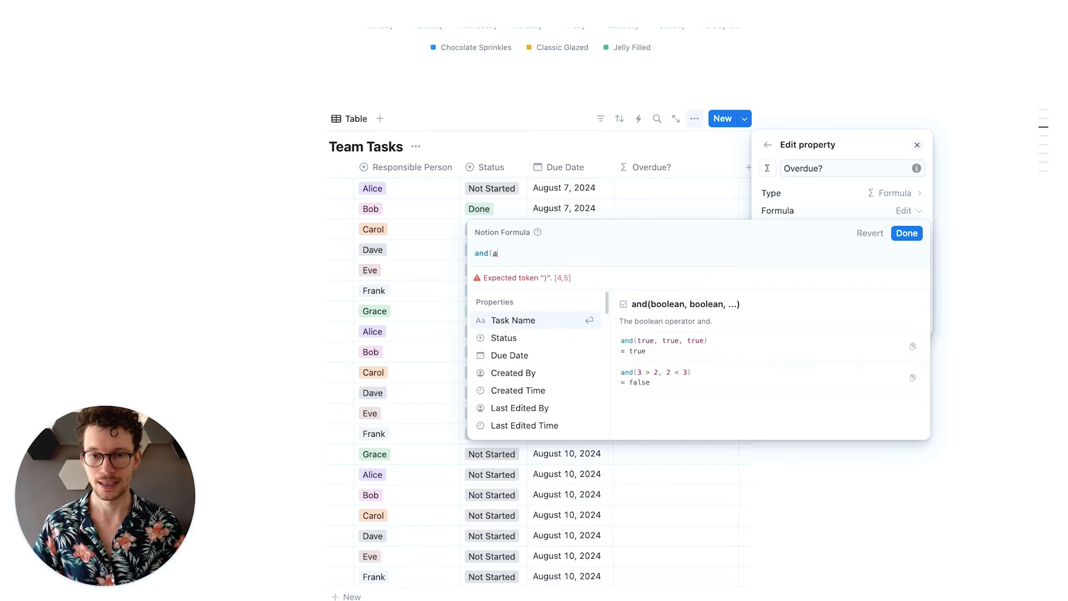
key("Return")
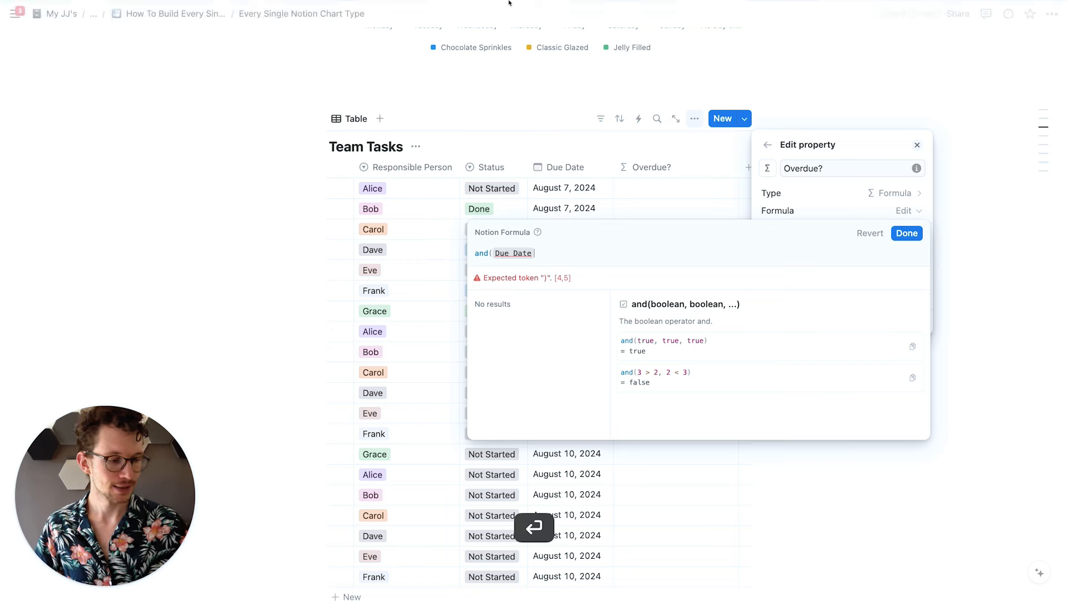
type("<")
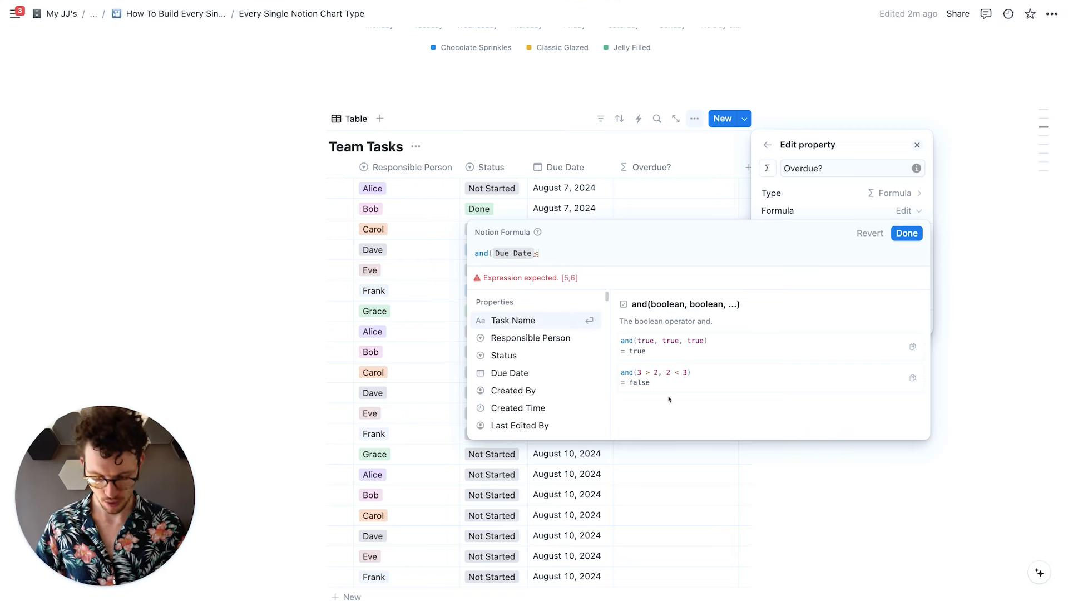
type("now()")
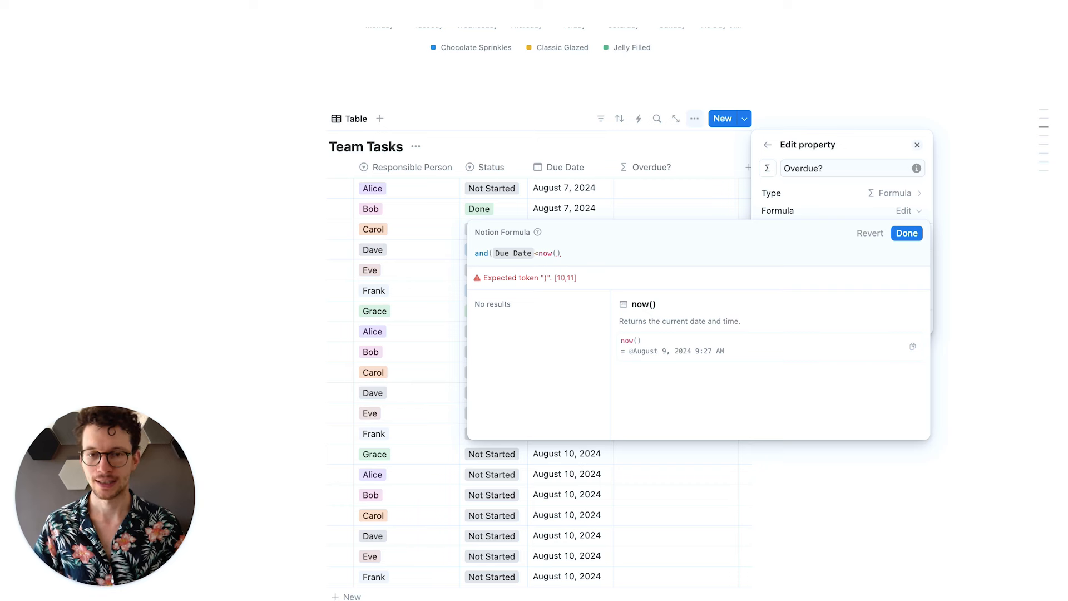
Step: Add Status!="Done" as the second condition of the Overdue? formula, save it and close the property settings
type(",")
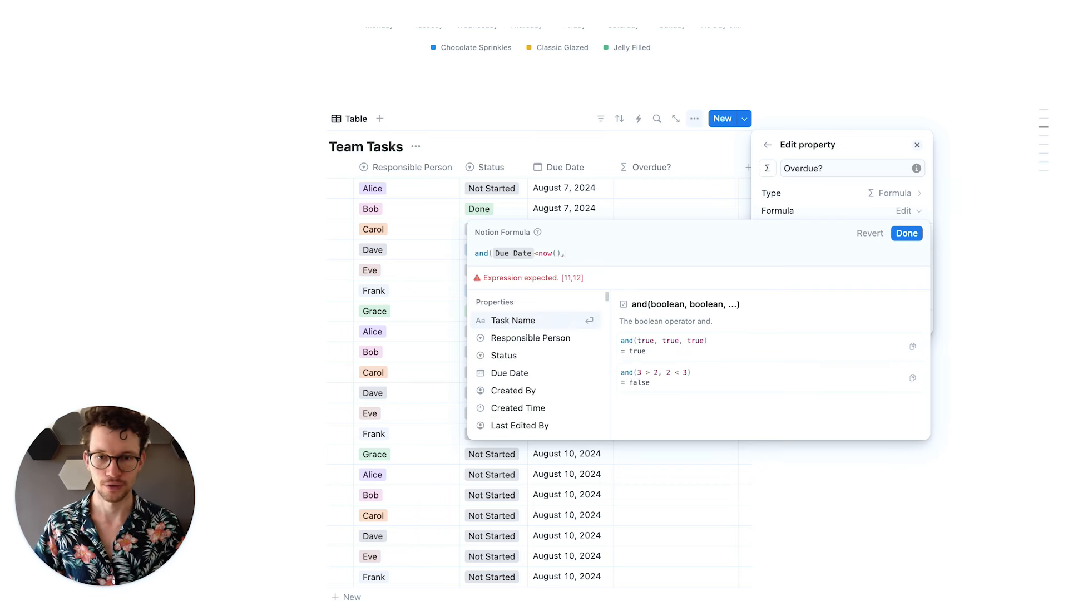
type("Status")
key("Return")
type("!=")
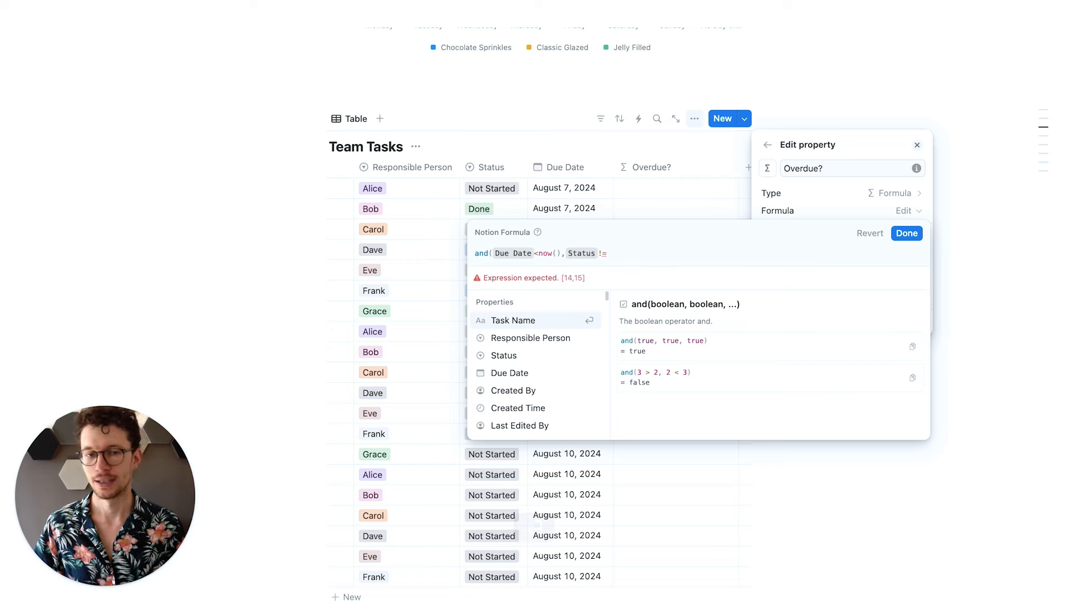
type("\"Done\")")
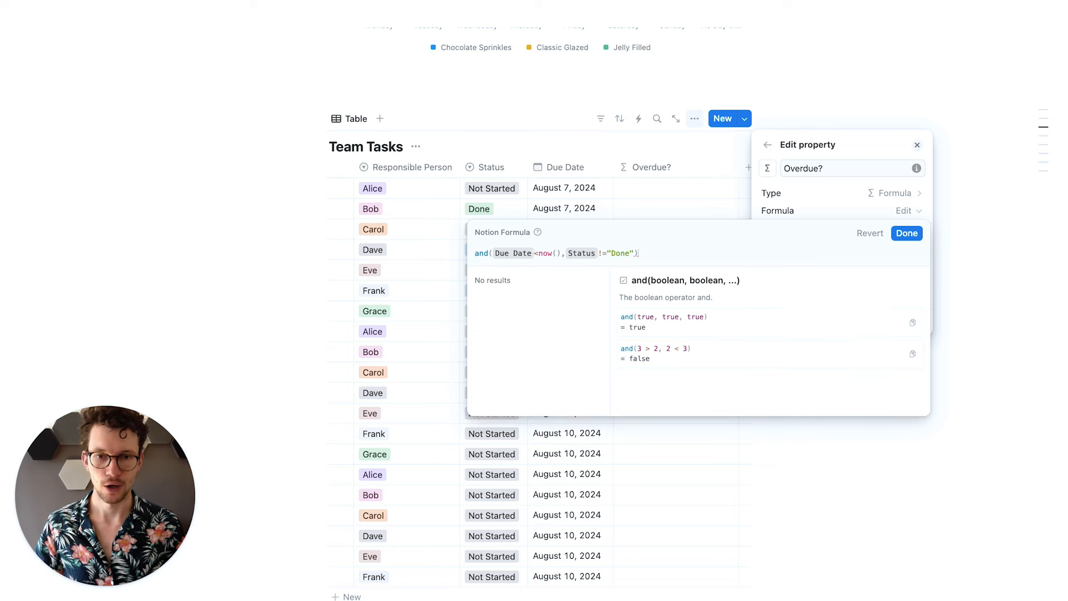
left_click(907, 233)
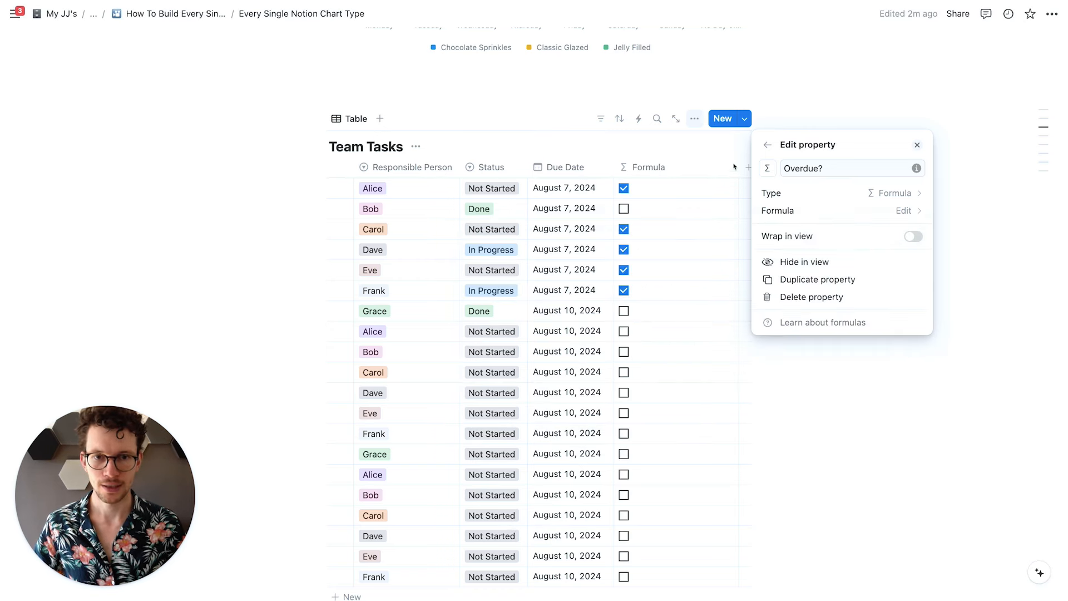
left_click(859, 405)
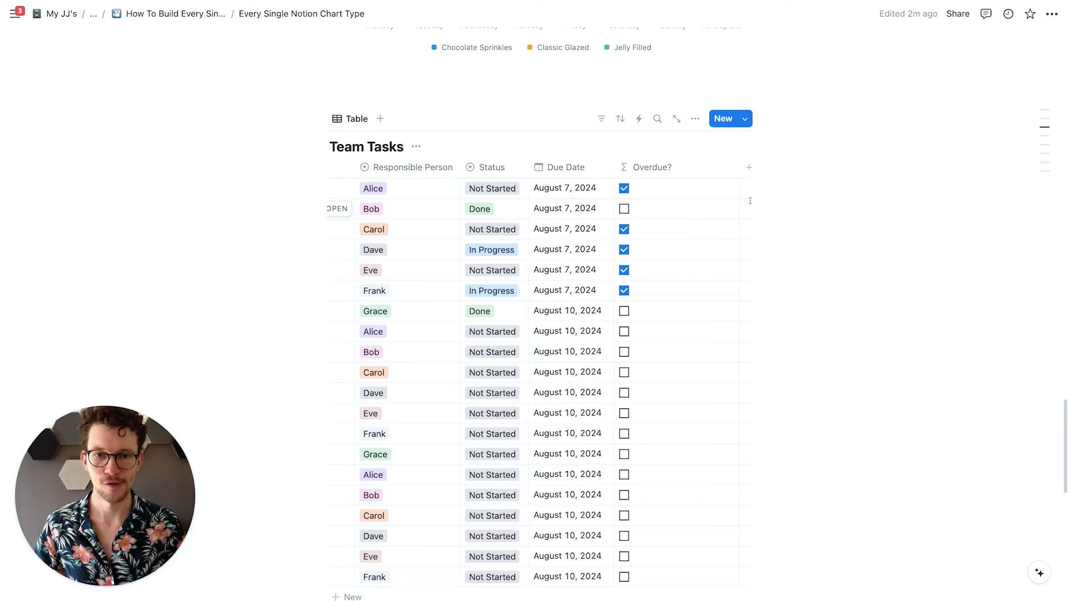
Step: Add a chart view to the Team Tasks database
scroll(722, 225, "left", 5)
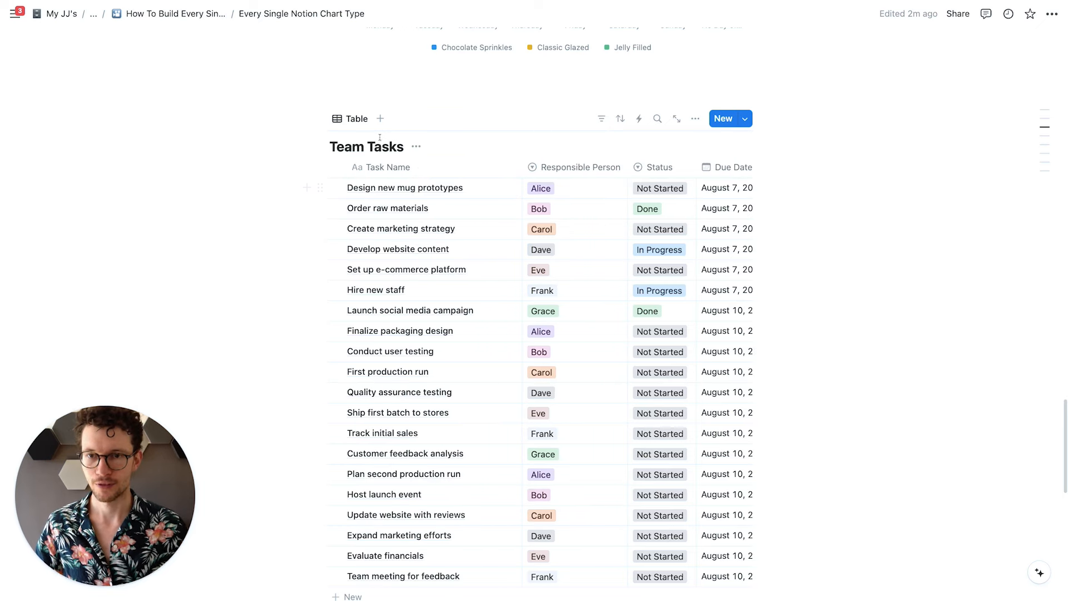
left_click(381, 126)
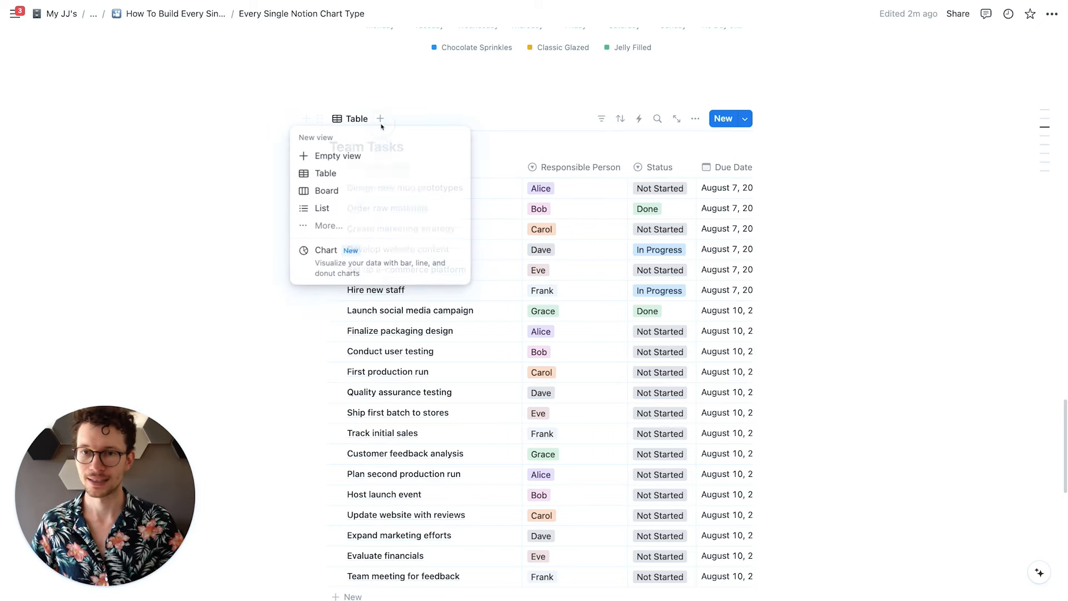
left_click(334, 252)
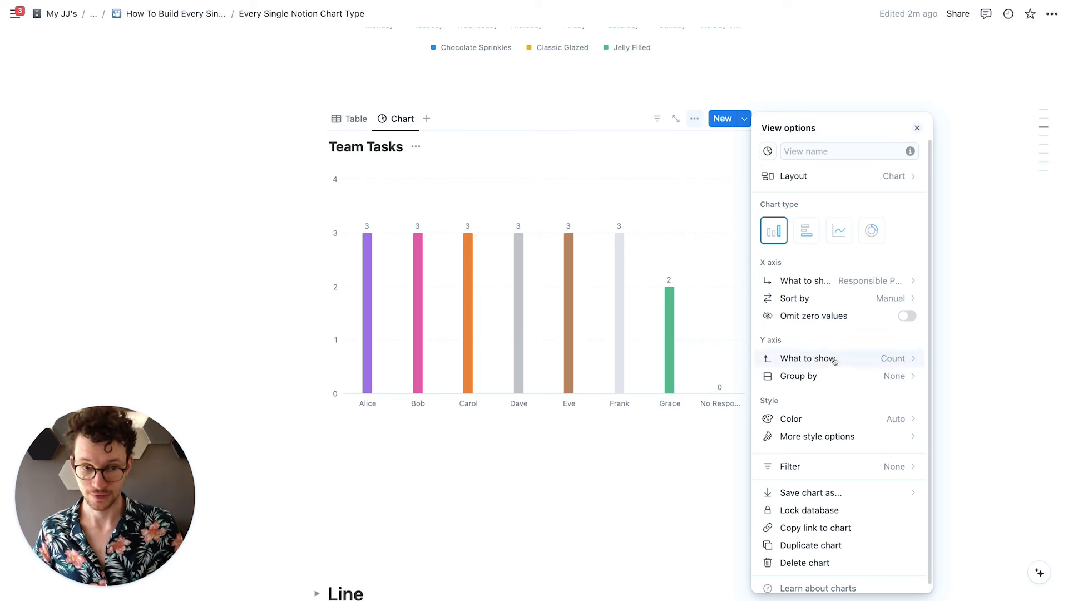
Step: Add an advanced filter to the Team Tasks chart with the rule Status is not Done
scroll(828, 395, "down", 1)
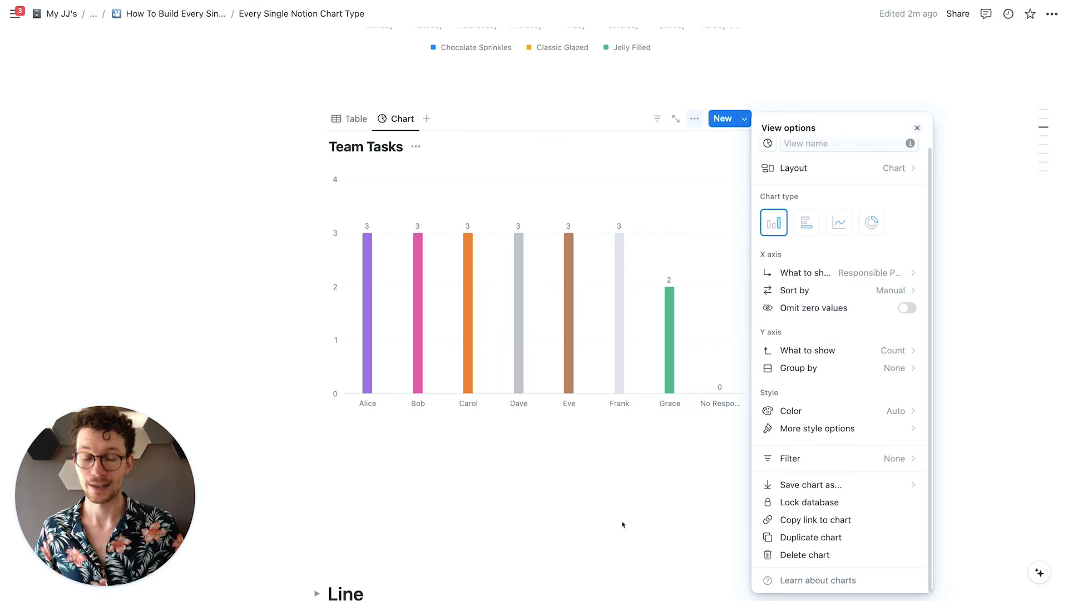
left_click(867, 469)
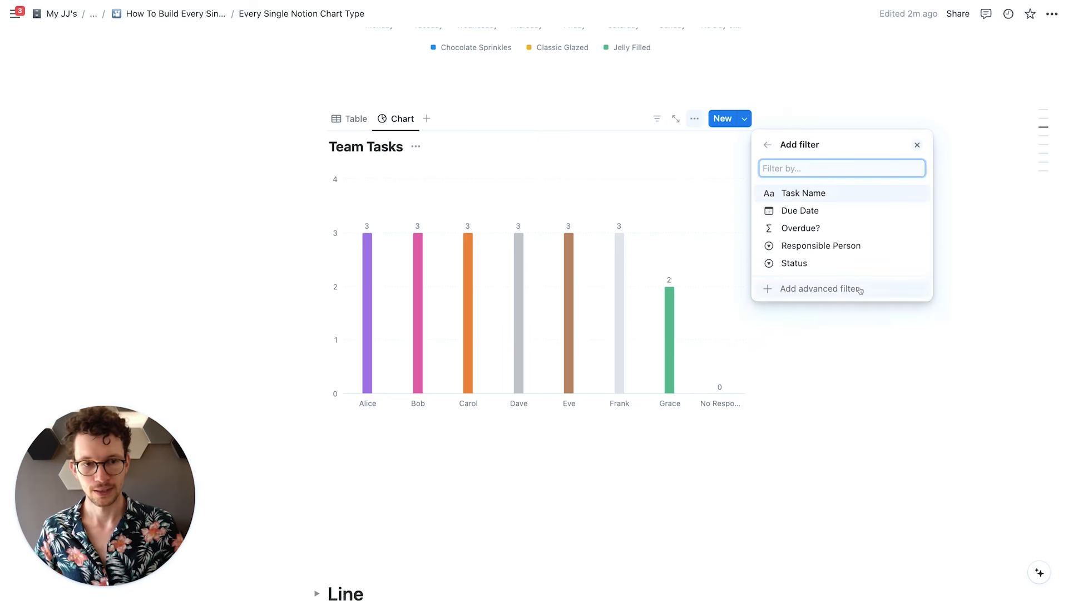
left_click(828, 291)
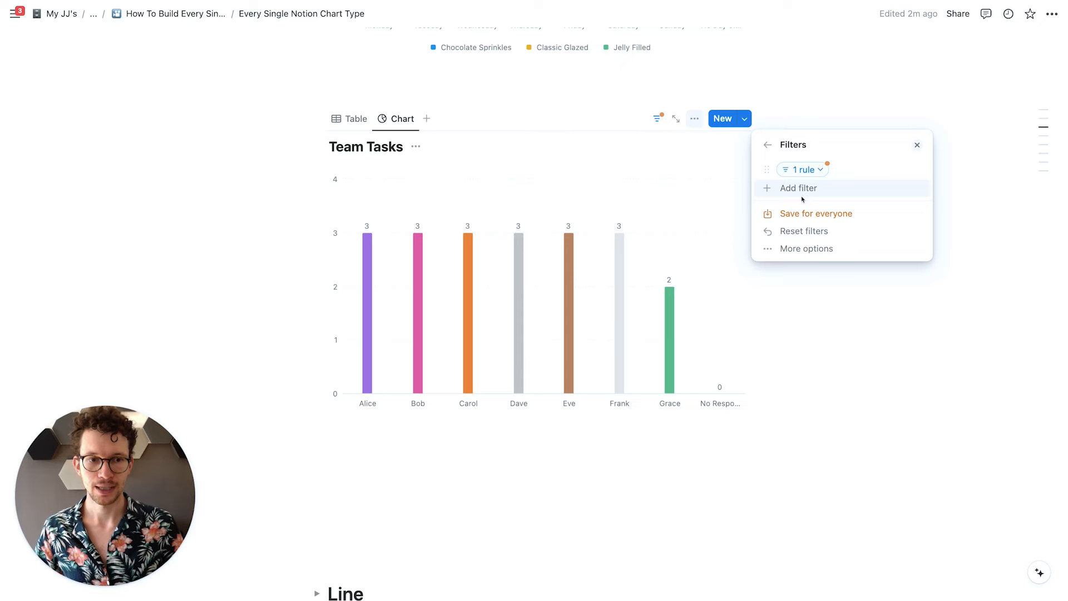
left_click(807, 170)
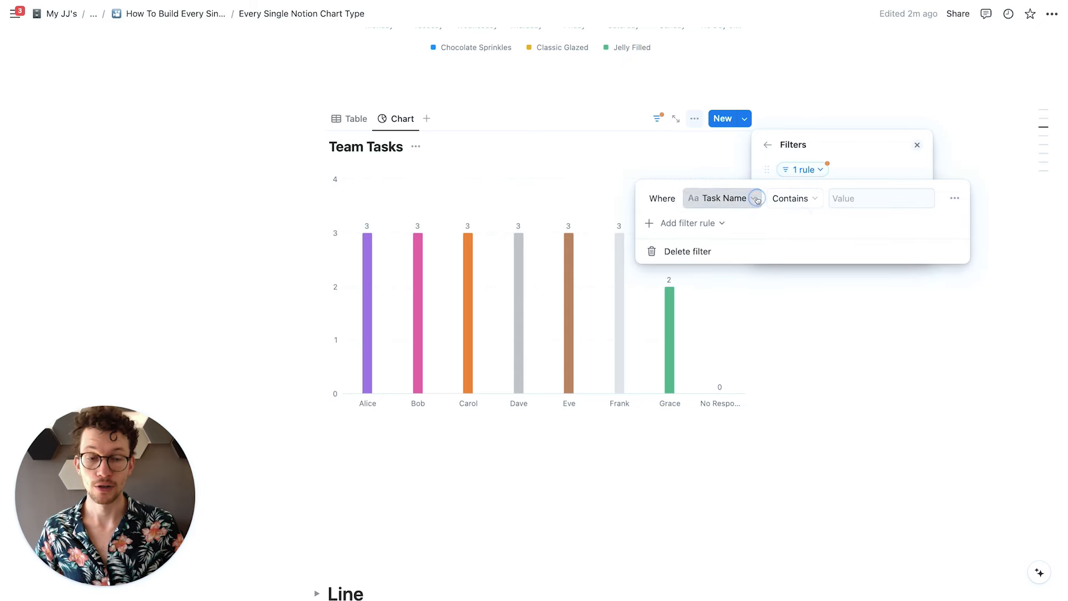
left_click(757, 199)
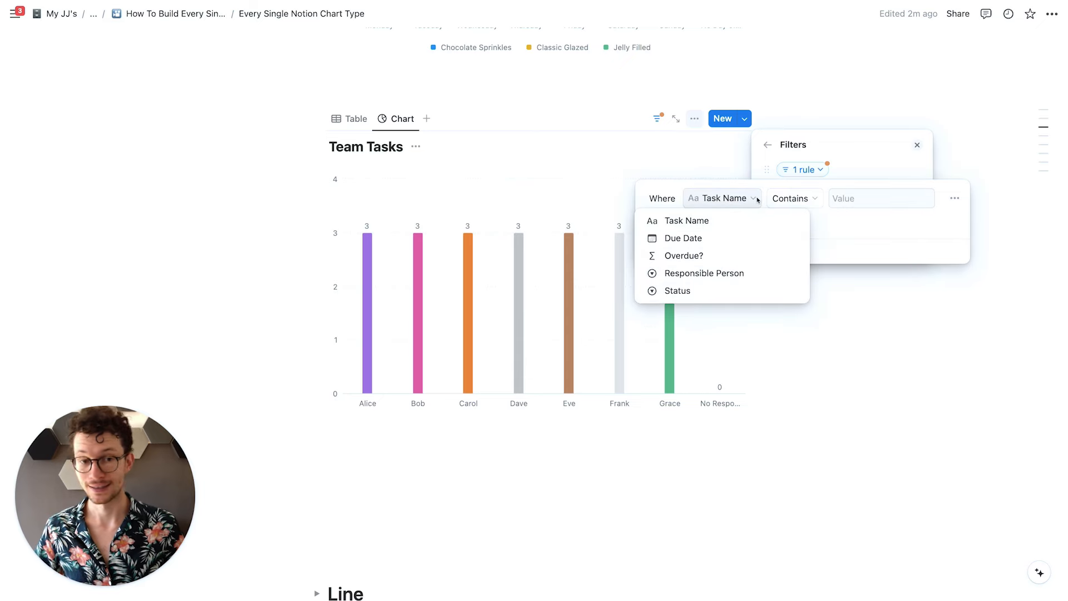
left_click(718, 291)
left_click(796, 200)
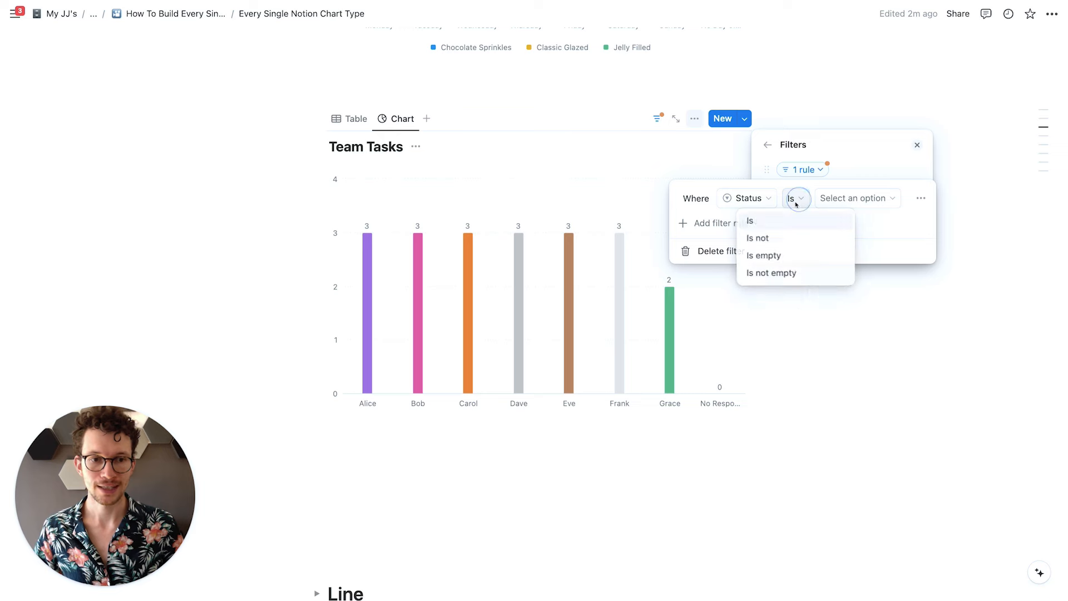
left_click(758, 238)
left_click(860, 199)
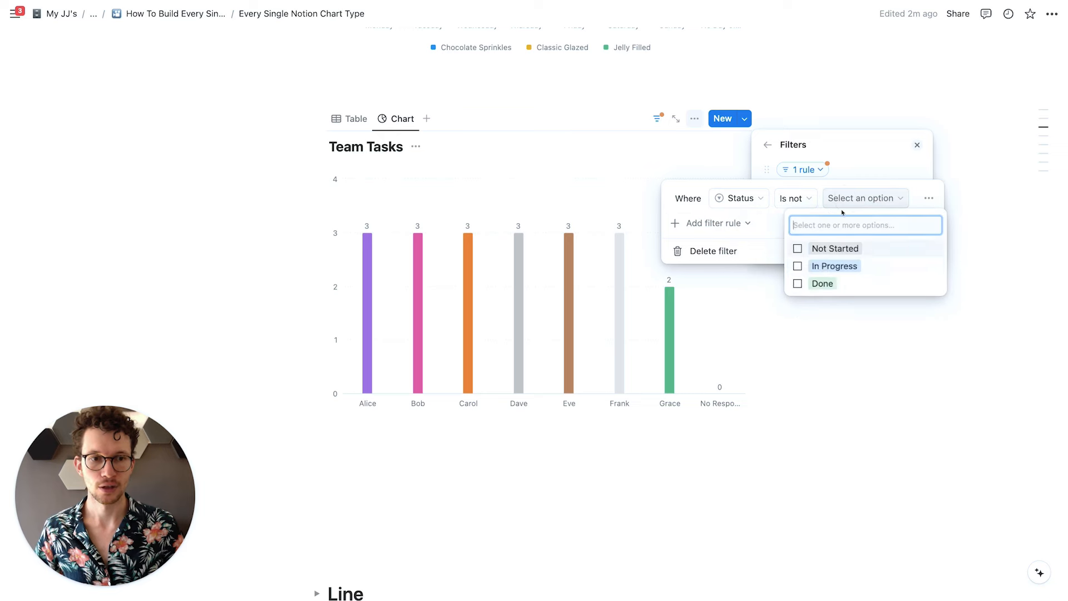
left_click(822, 283)
Step: Save the chart's Status filter for everyone and return to the view options
left_click(849, 170)
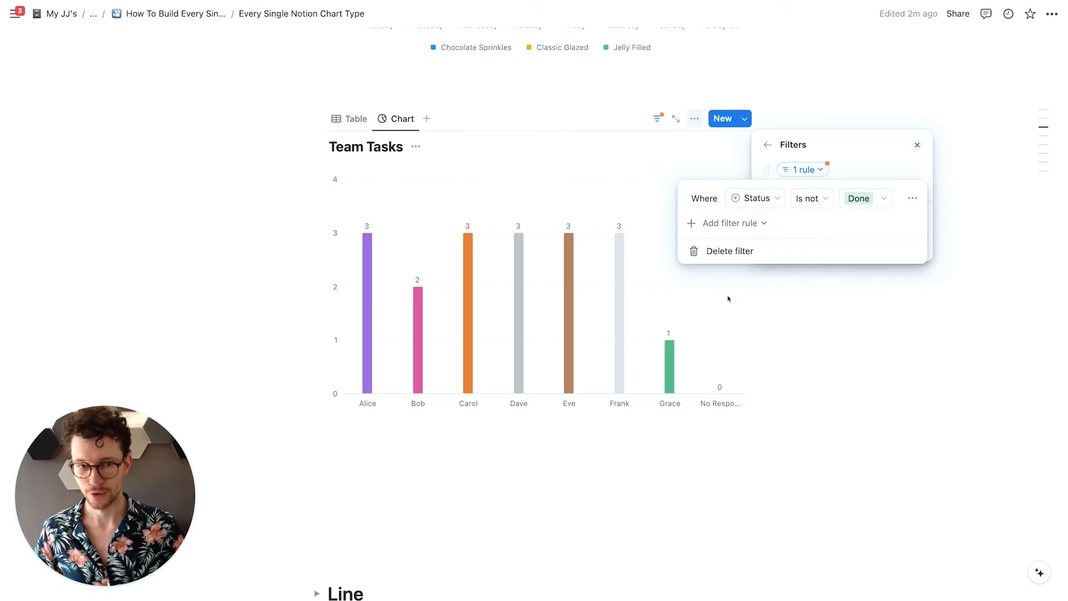
left_click(852, 151)
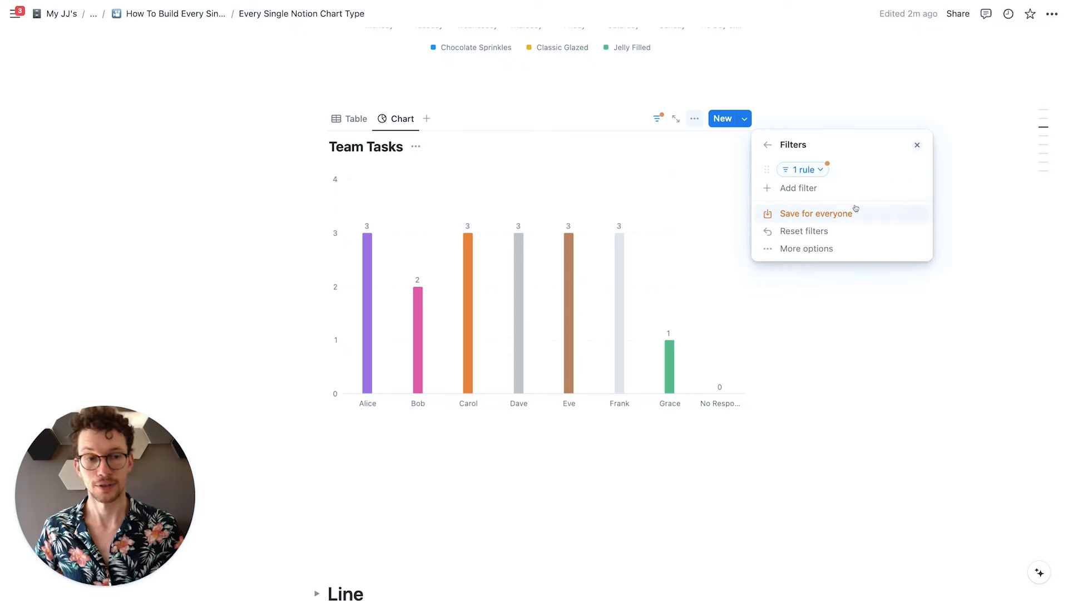
left_click(846, 214)
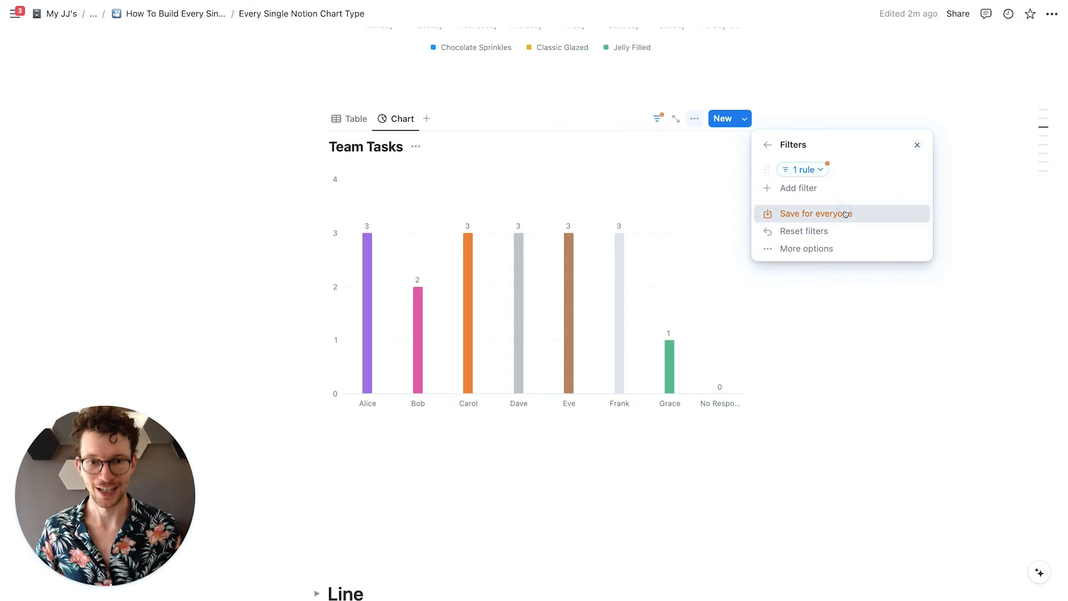
left_click(768, 145)
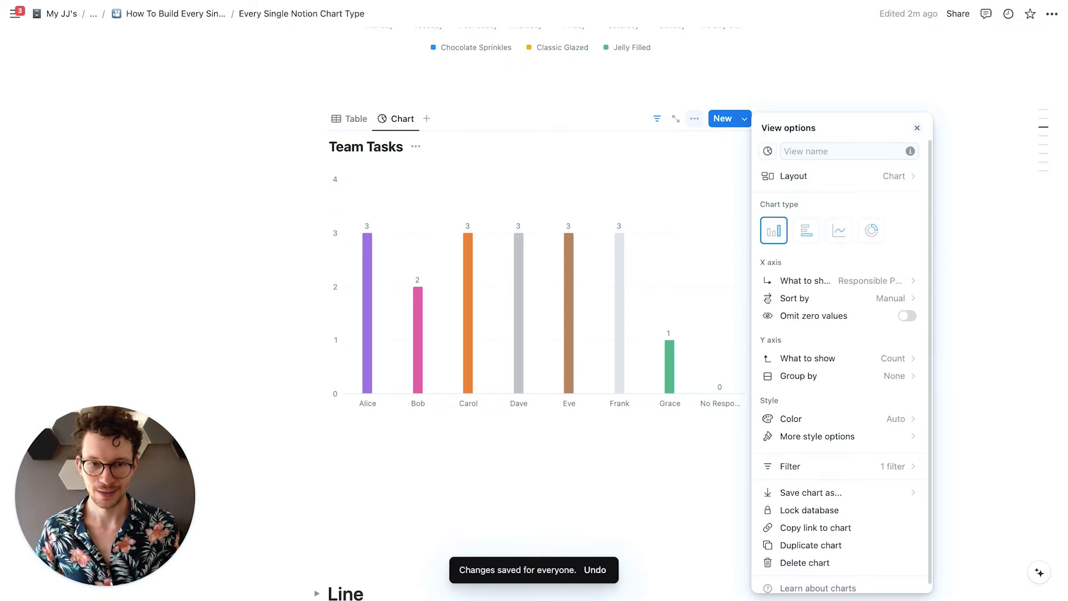
Step: Group the Team Tasks chart's Y axis by Overdue? and close the view options
left_click(814, 382)
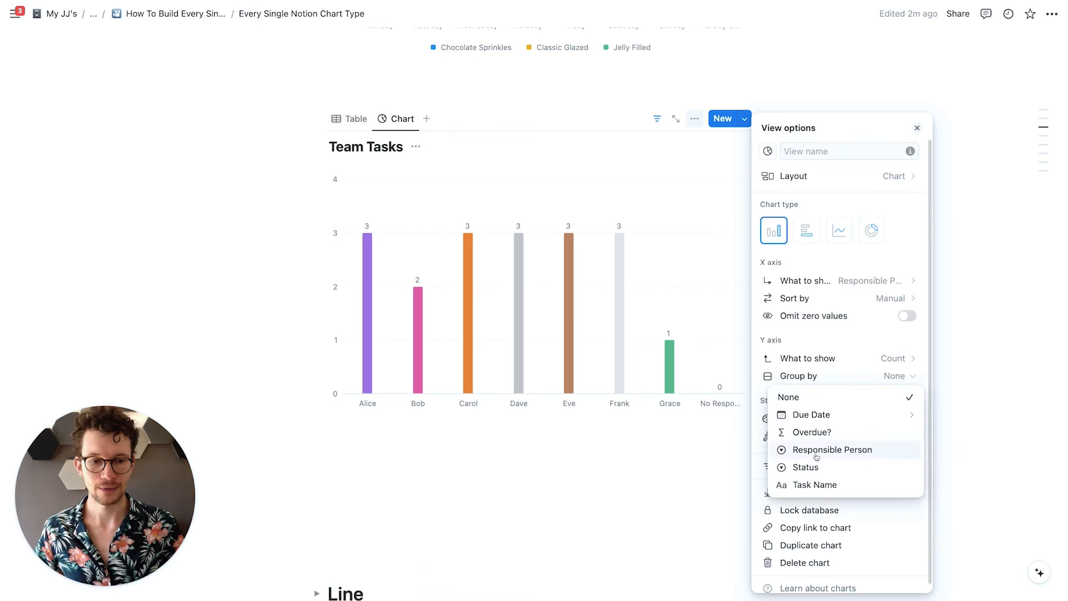
left_click(829, 434)
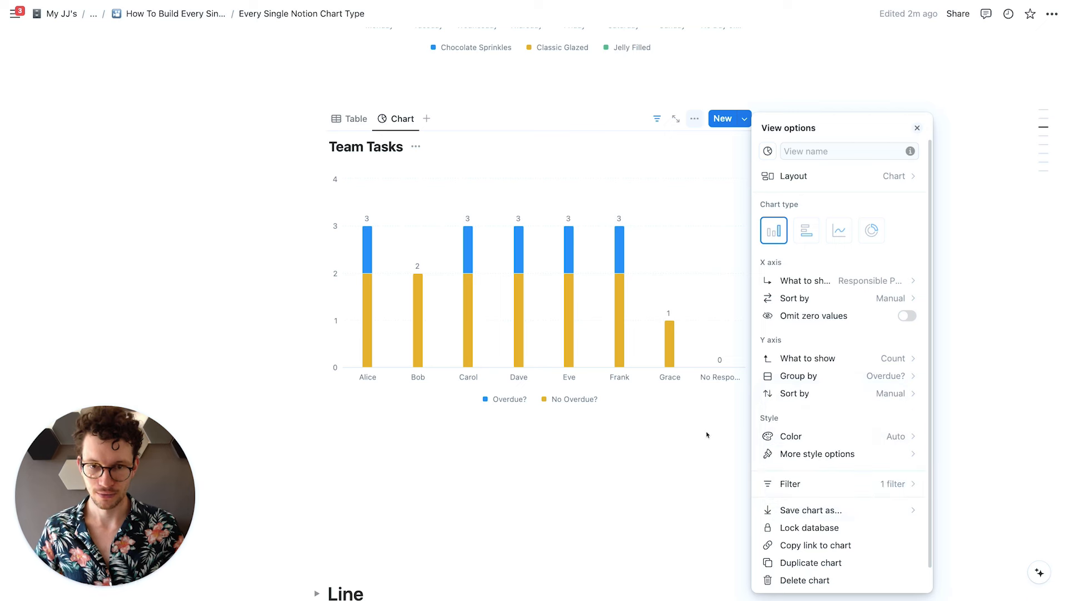
left_click(649, 426)
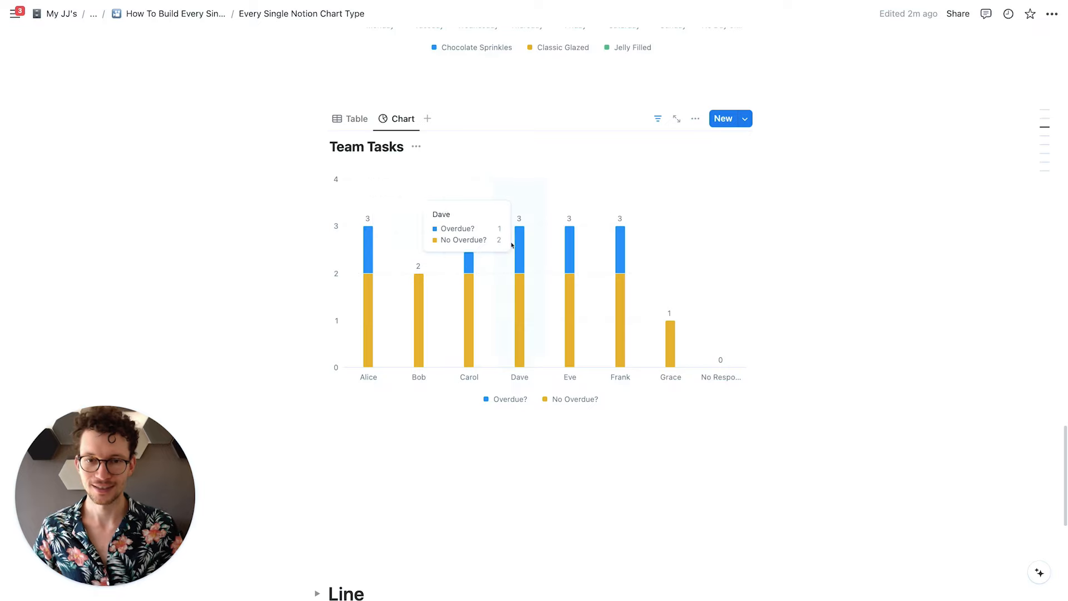
scroll(401, 410, "up", 3)
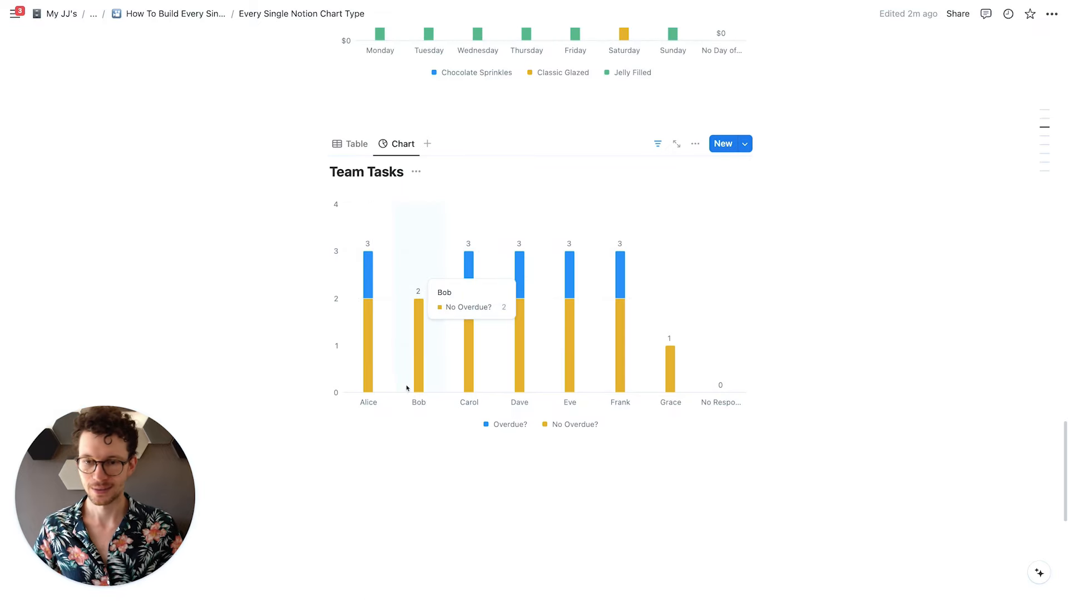
scroll(398, 391, "down", 2)
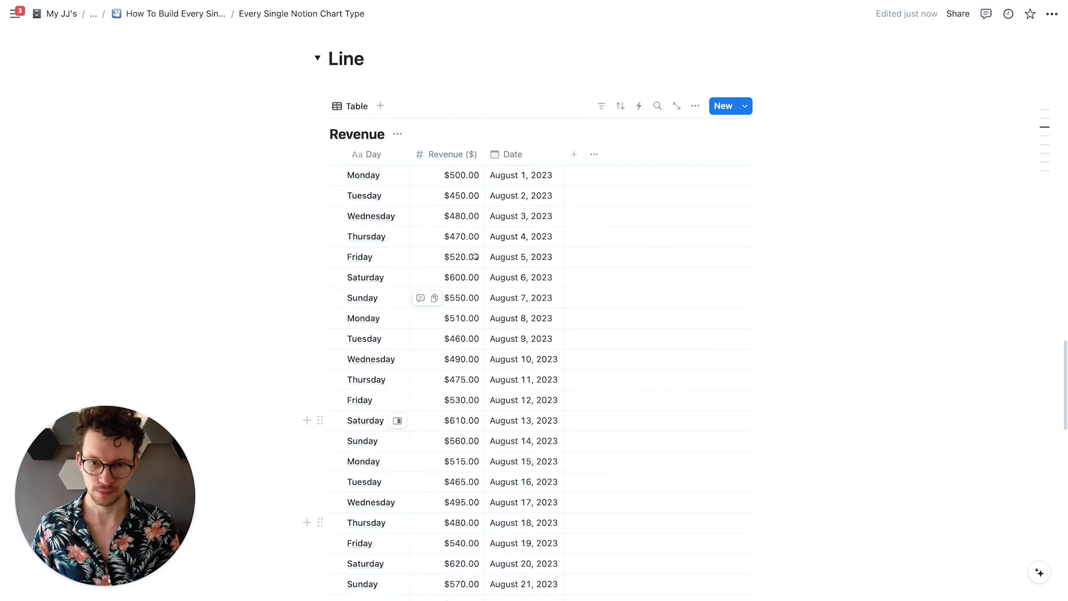
Step: Add a chart view to the Revenue database in the Line section and make it a line chart
scroll(551, 242, "up", 2)
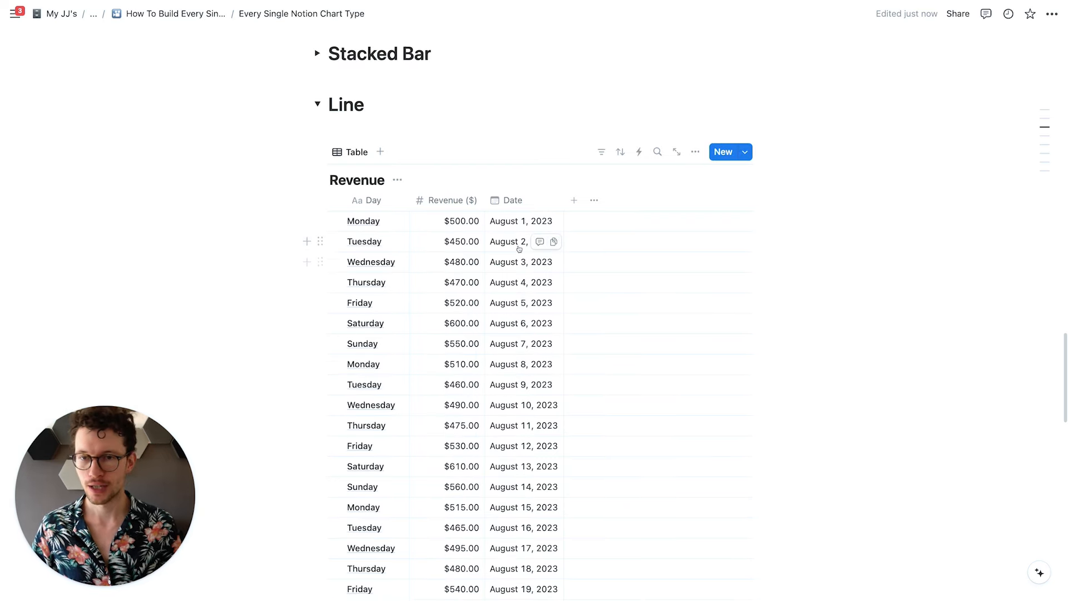
scroll(550, 242, "down", 2)
scroll(404, 113, "up", 1)
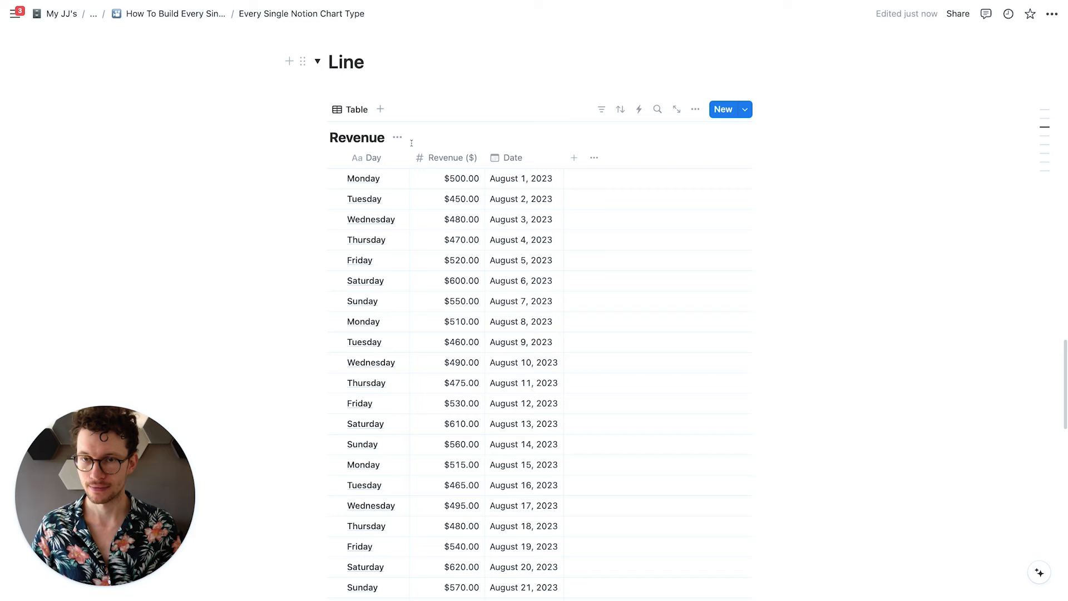
left_click(380, 109)
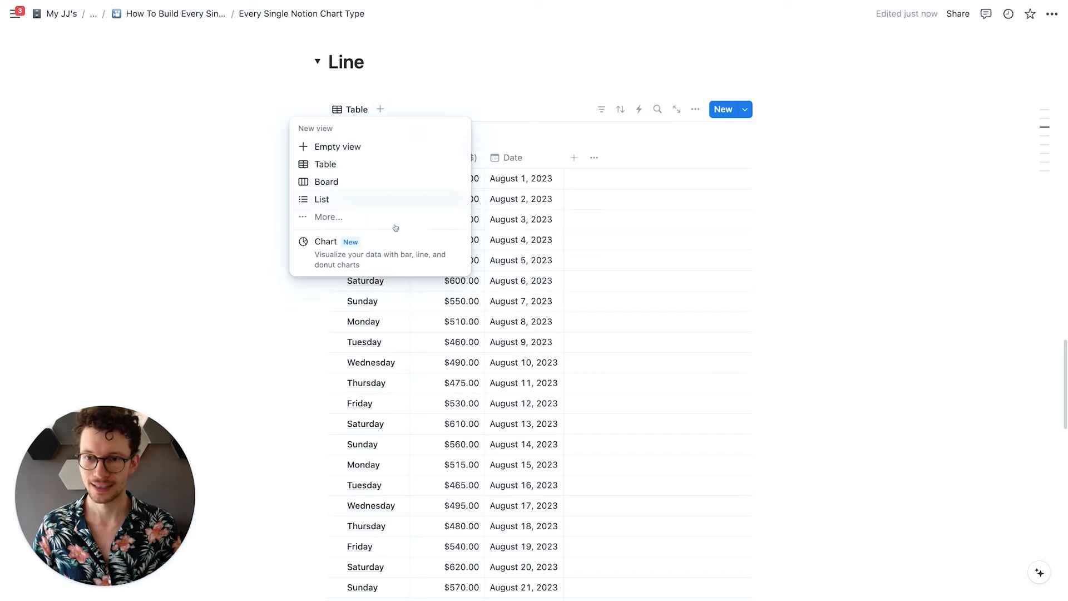
left_click(383, 257)
left_click(838, 231)
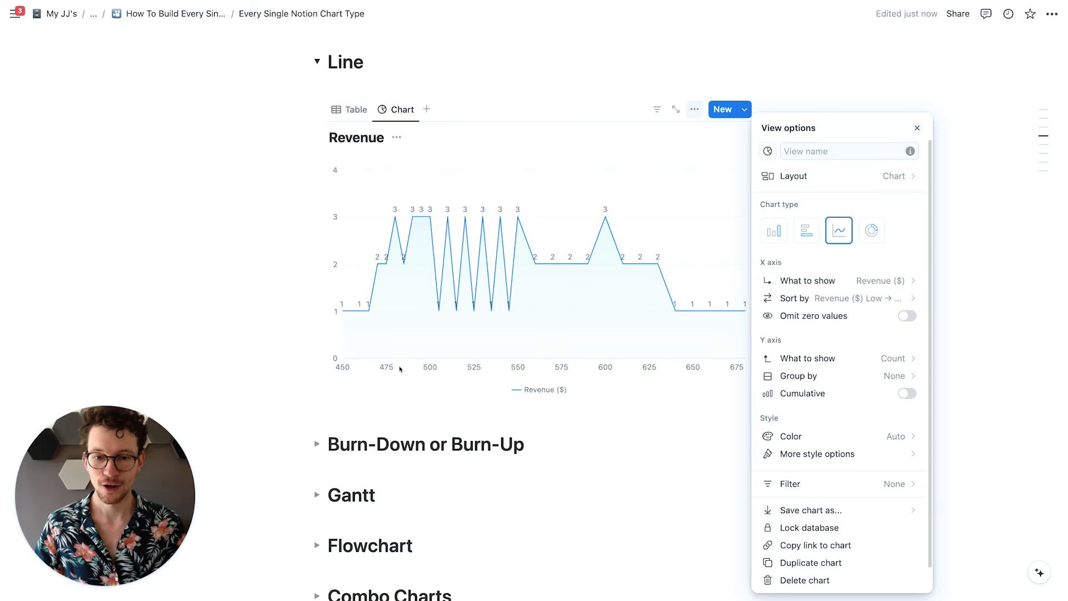
Step: Plot Revenue ($) on the Y axis against Date by Day on the X axis, and close the view options
left_click(797, 282)
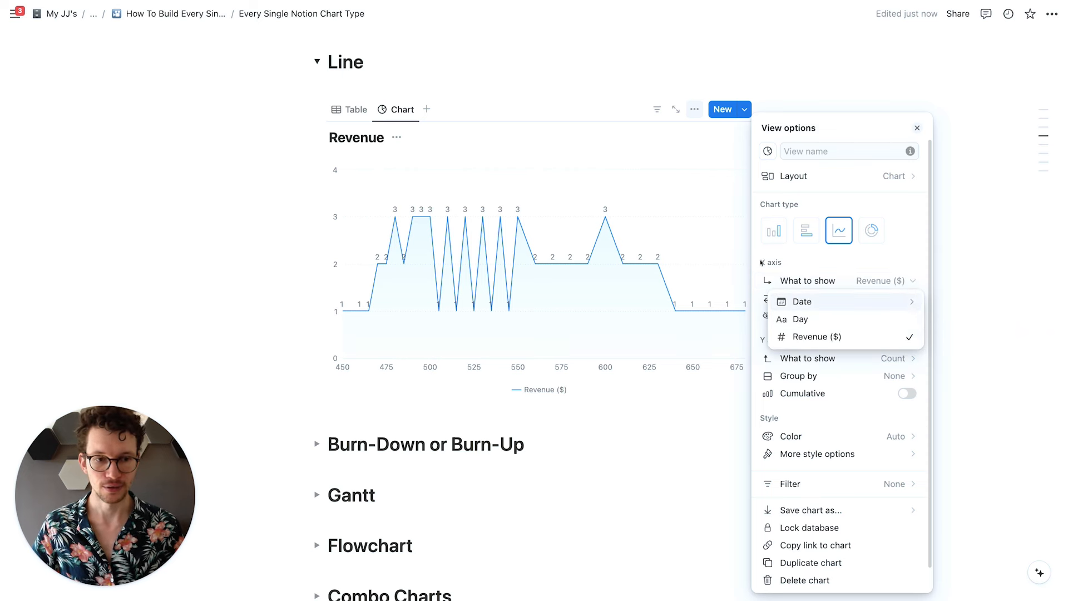
mouse_move(855, 299)
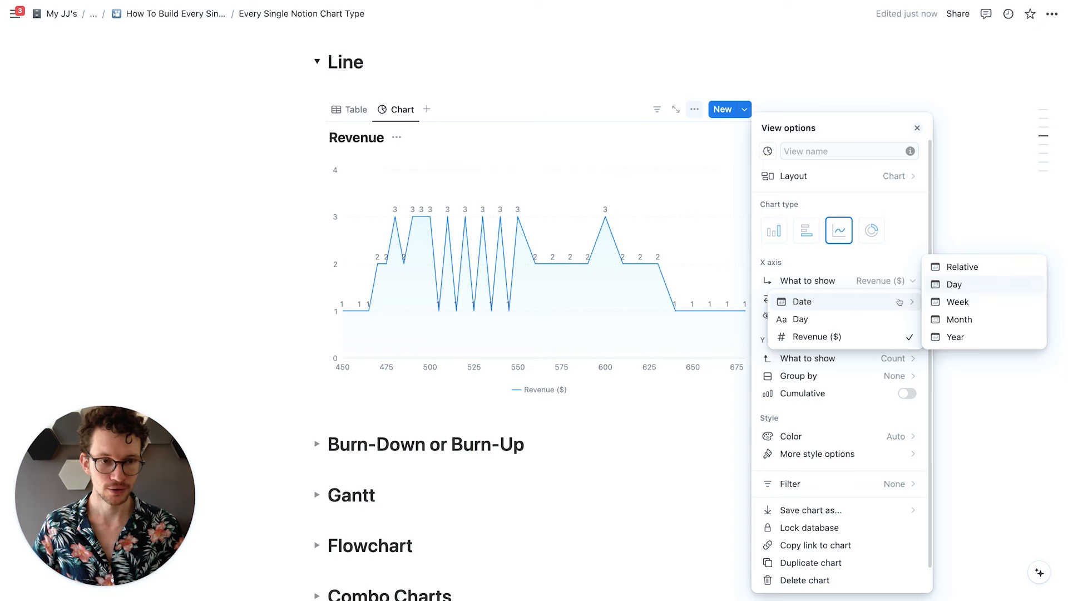
left_click(955, 285)
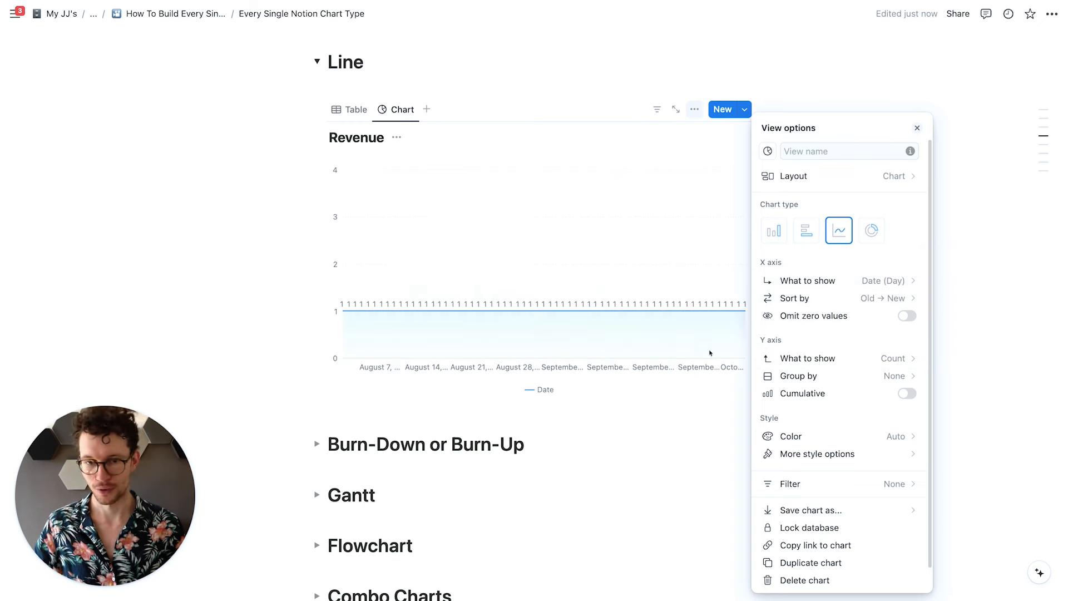
left_click(794, 361)
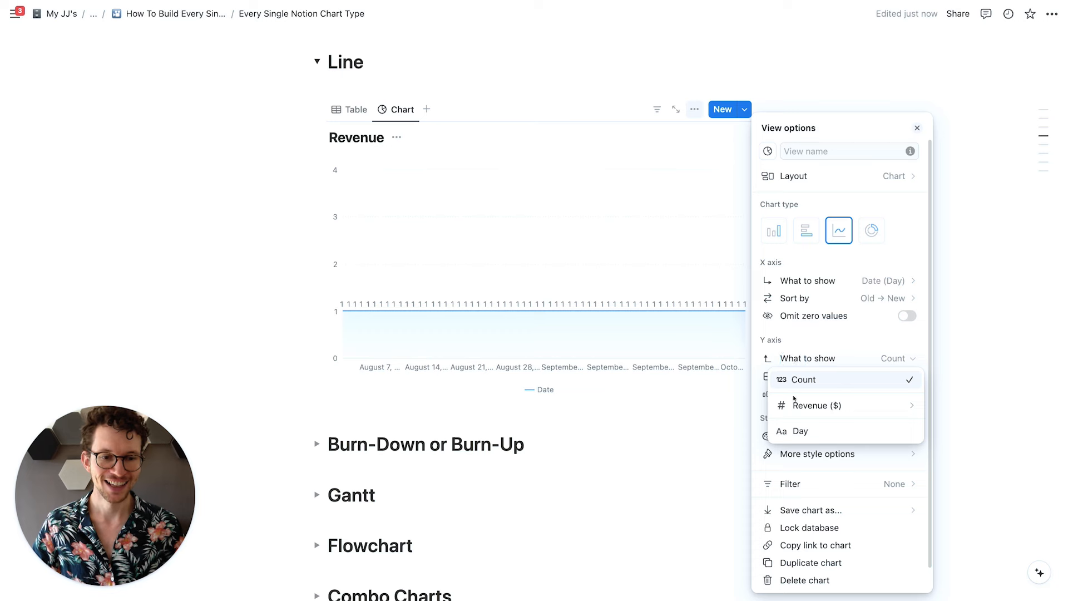
mouse_move(833, 409)
left_click(943, 362)
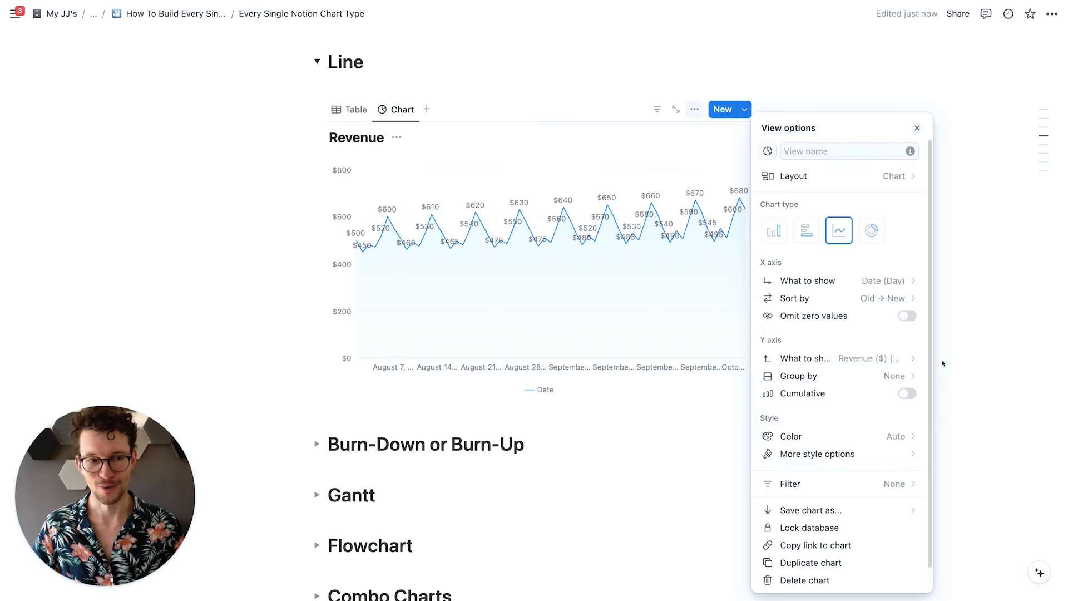
left_click(591, 380)
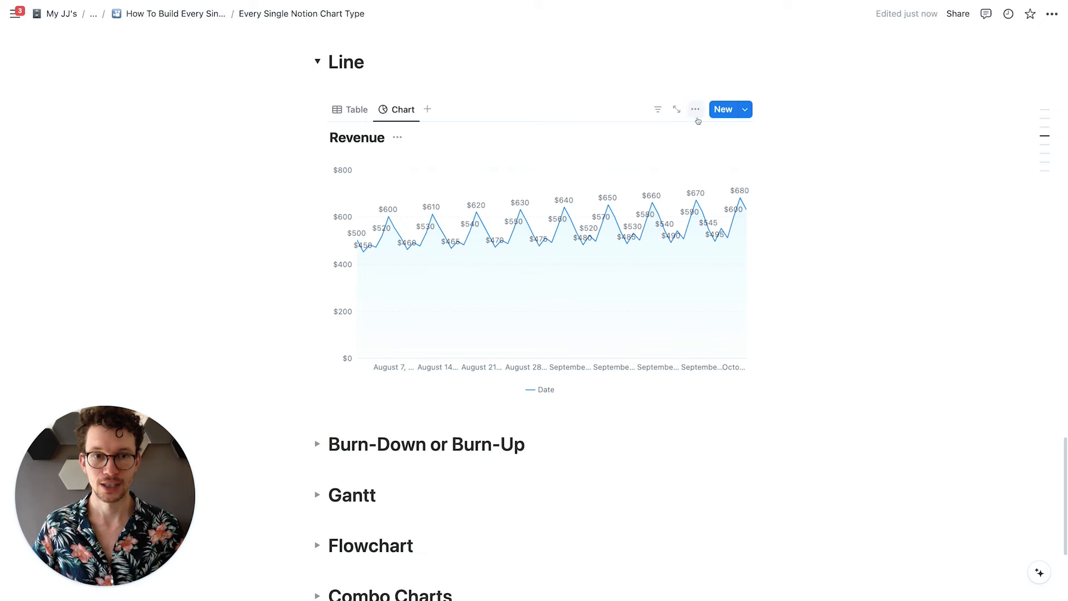
Step: Turn on the Smooth line style for the Revenue line chart and close the view options
left_click(695, 109)
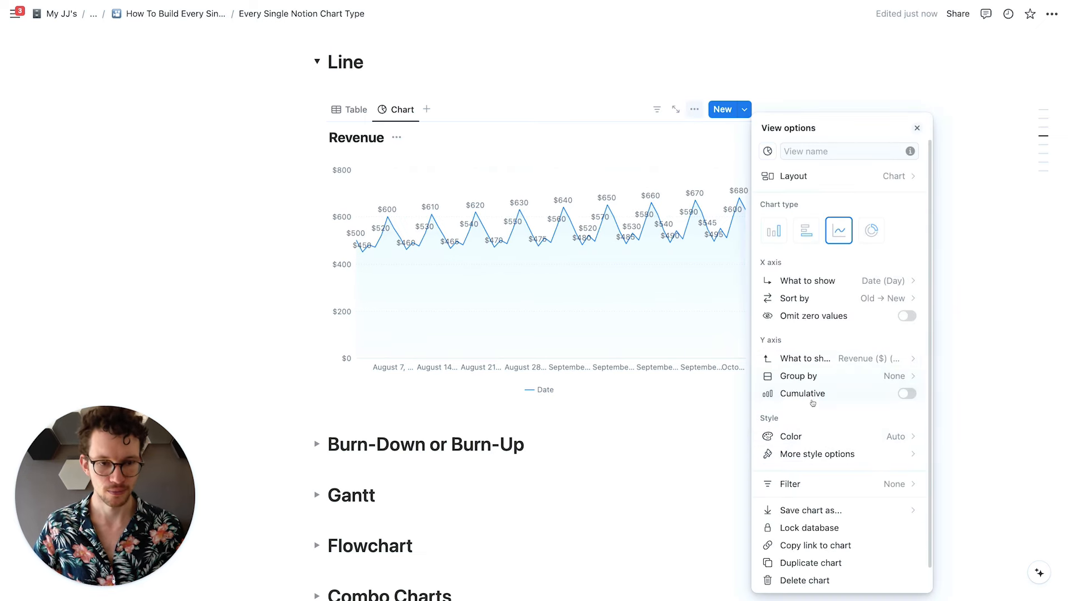
left_click(803, 454)
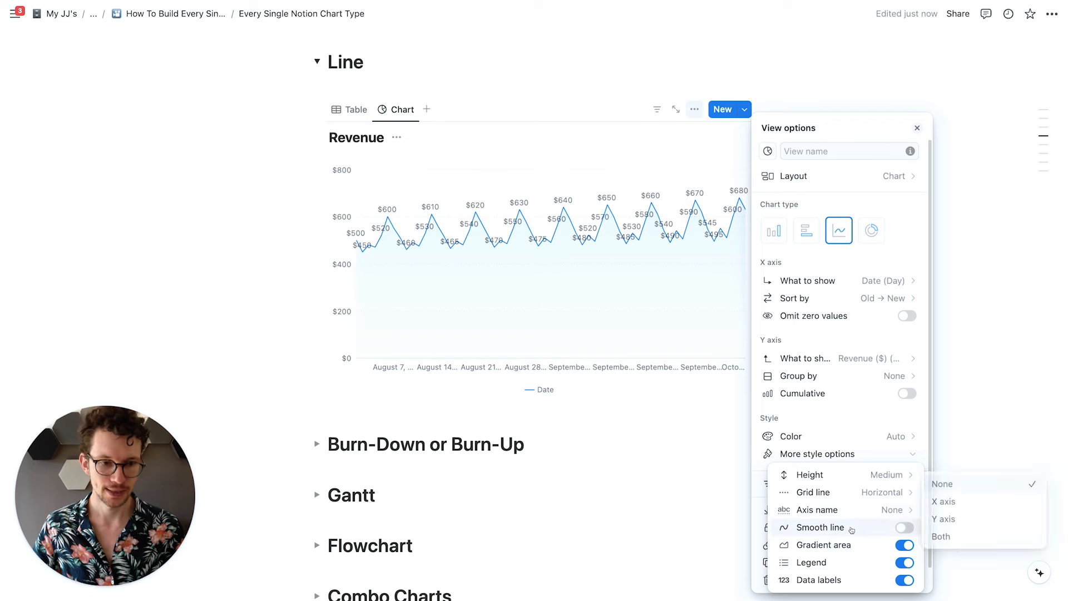
left_click(904, 527)
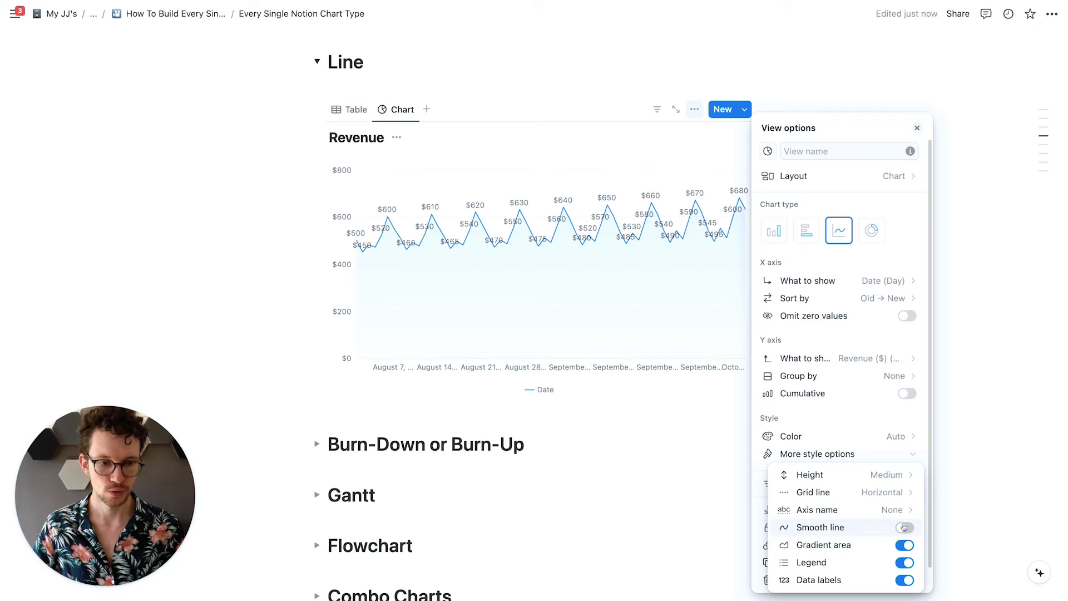
left_click(535, 403)
left_click(294, 249)
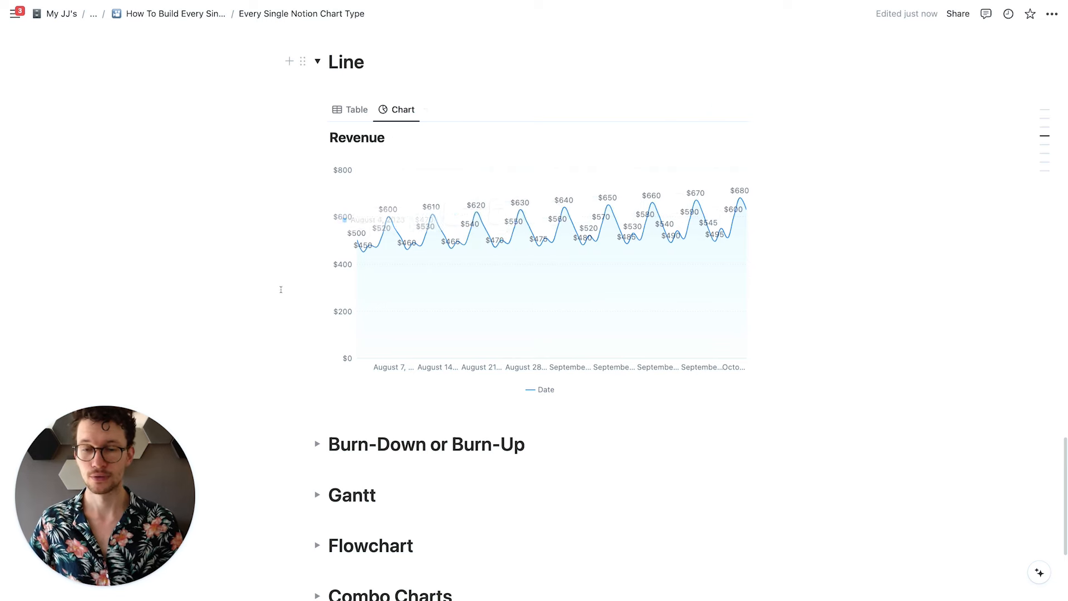
Step: Change the Revenue line chart's X axis to Date by Week and set its Y axis to Revenue ($)
left_click(695, 110)
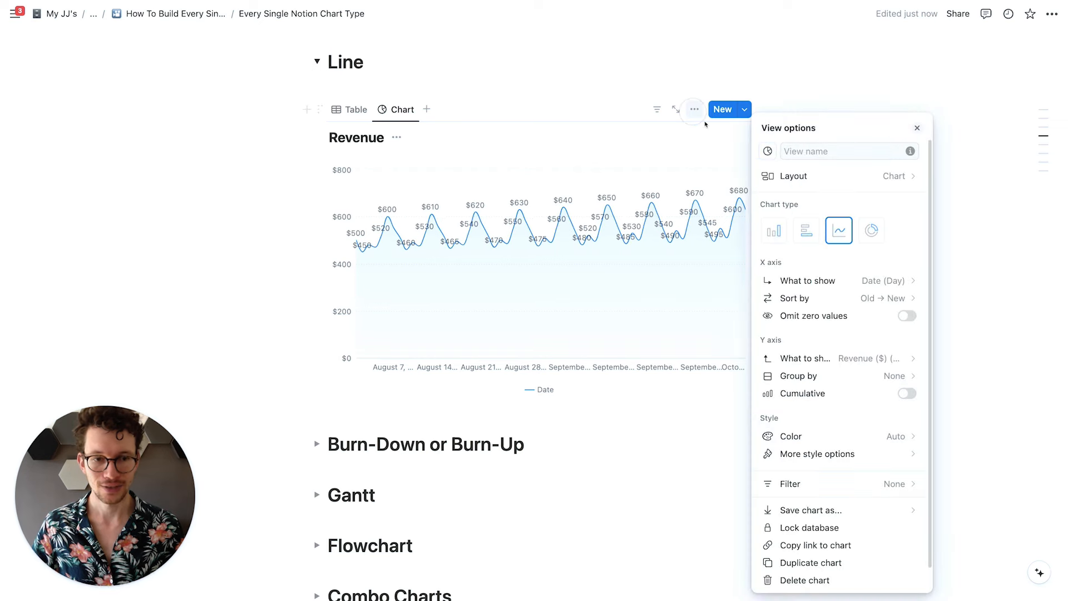
left_click(823, 283)
mouse_move(840, 302)
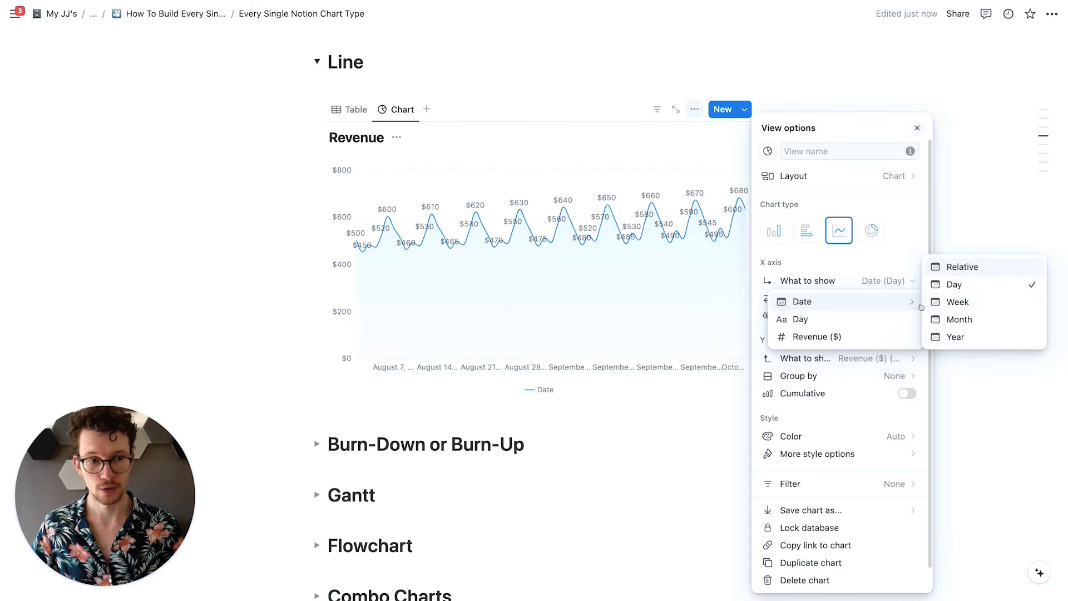
left_click(958, 301)
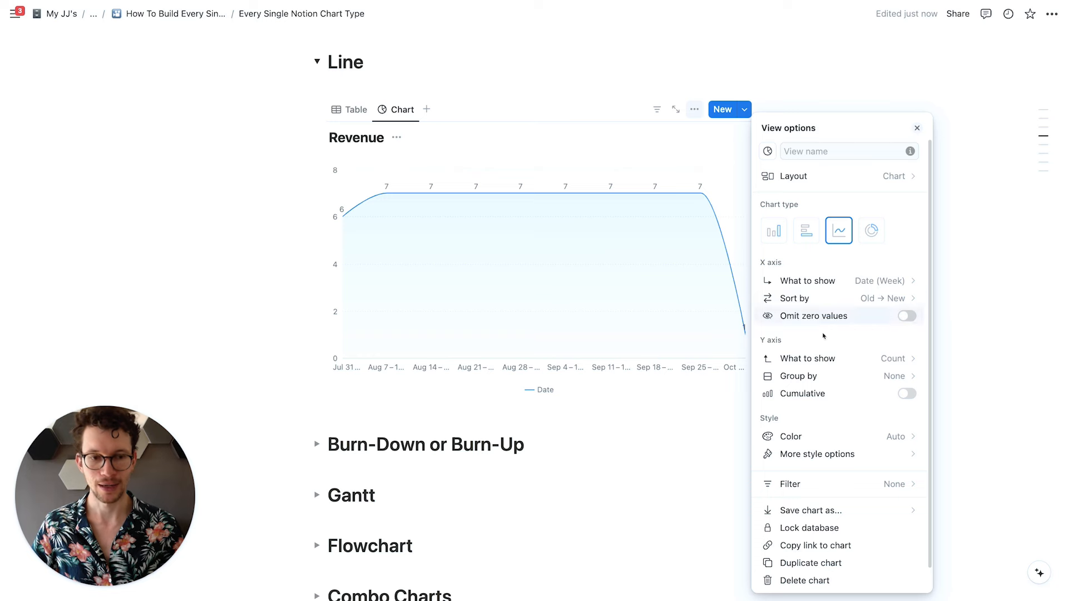
left_click(815, 366)
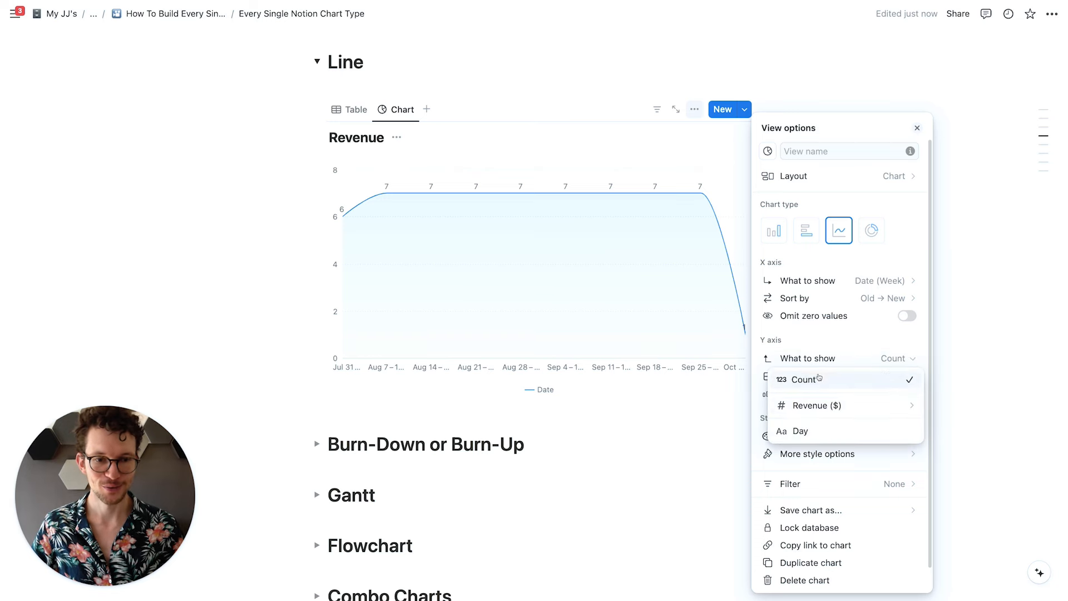
mouse_move(868, 404)
left_click(957, 362)
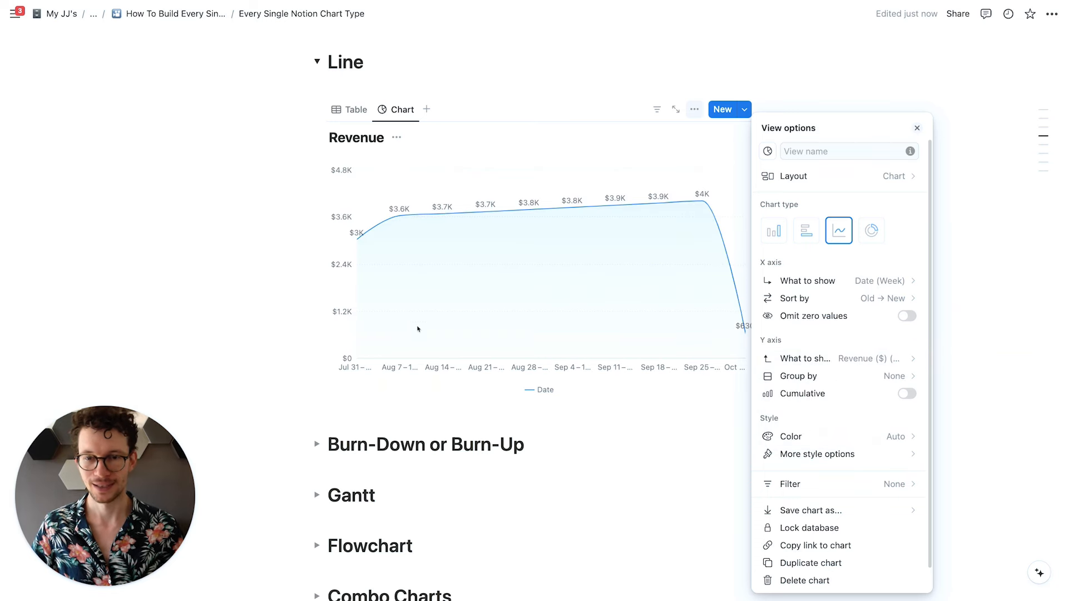
Step: Make the Revenue line chart cumulative and close the view options
left_click(288, 294)
mouse_move(355, 242)
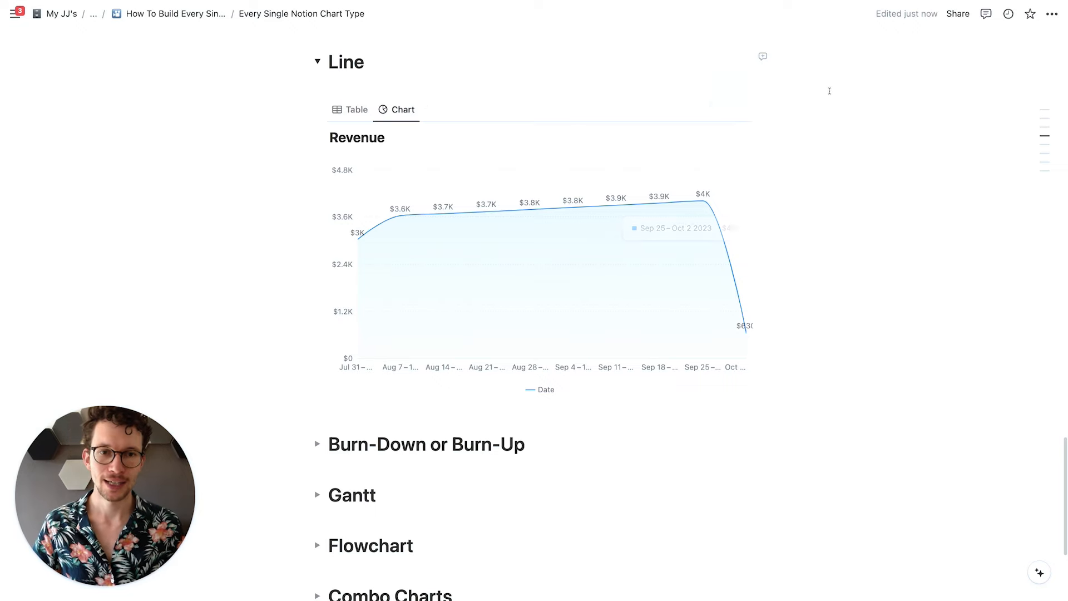
left_click(697, 111)
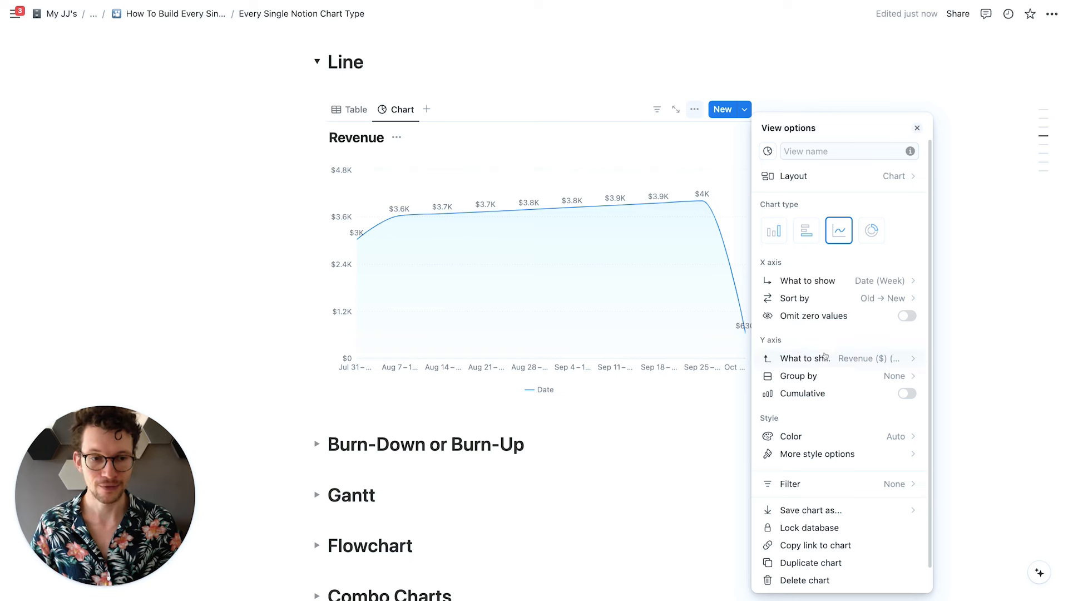
left_click(907, 394)
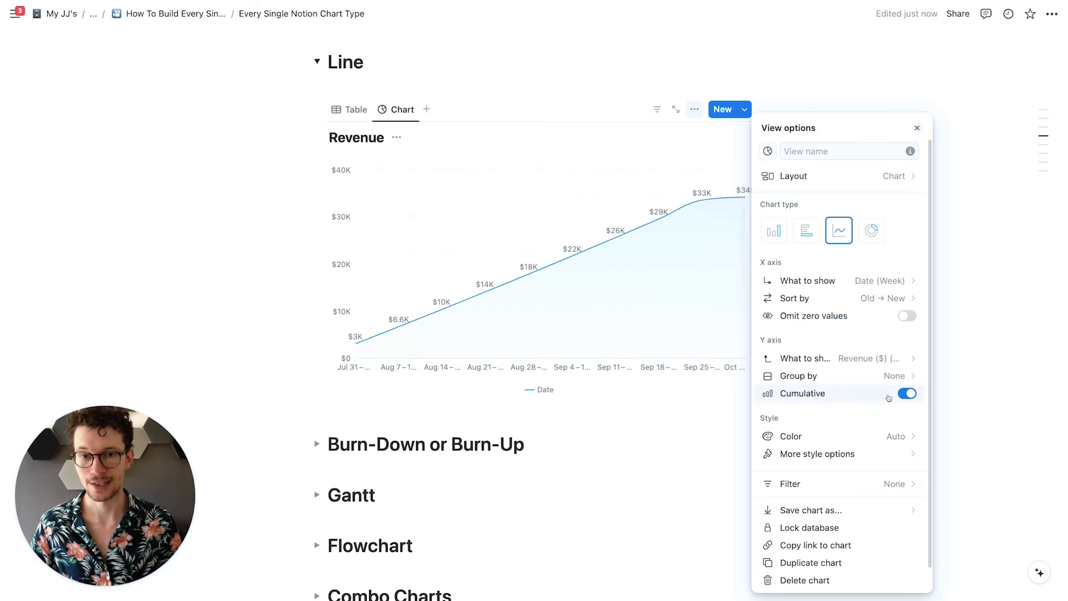
left_click(262, 269)
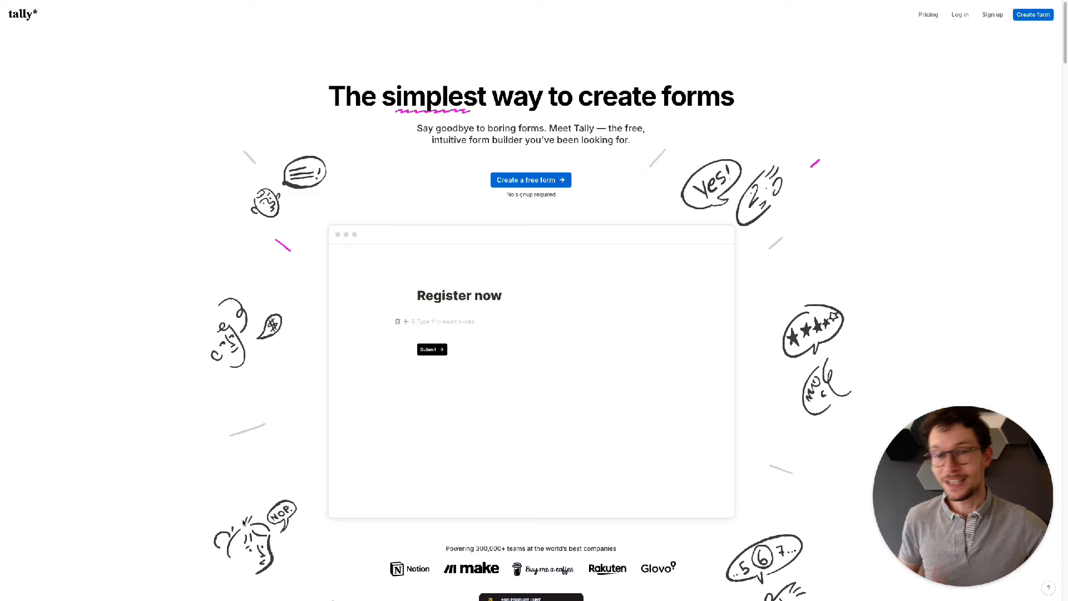
scroll(244, 523, "down", 6)
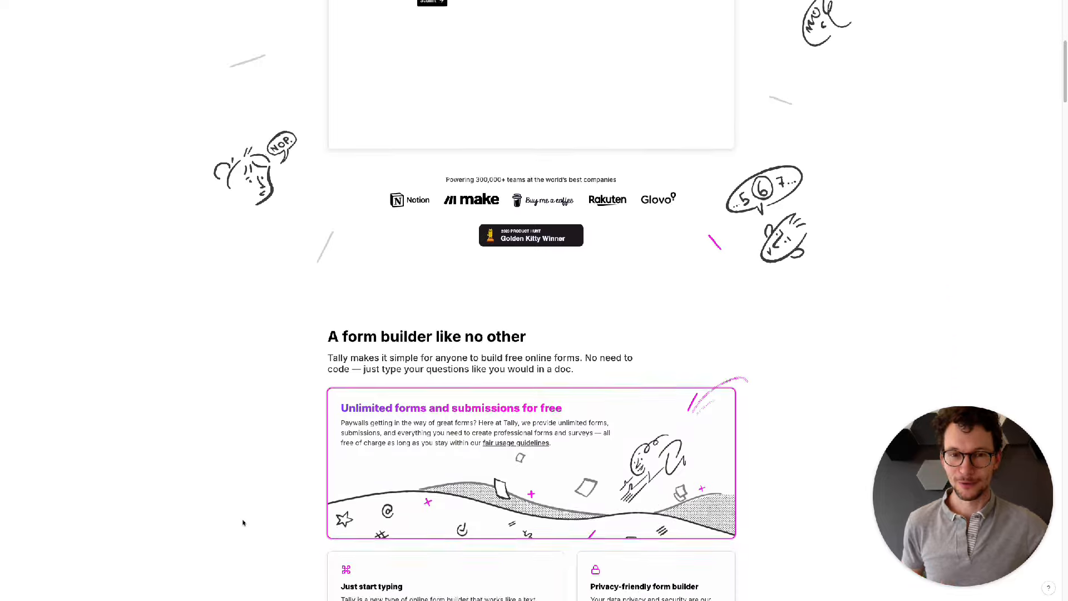
scroll(243, 523, "down", 7)
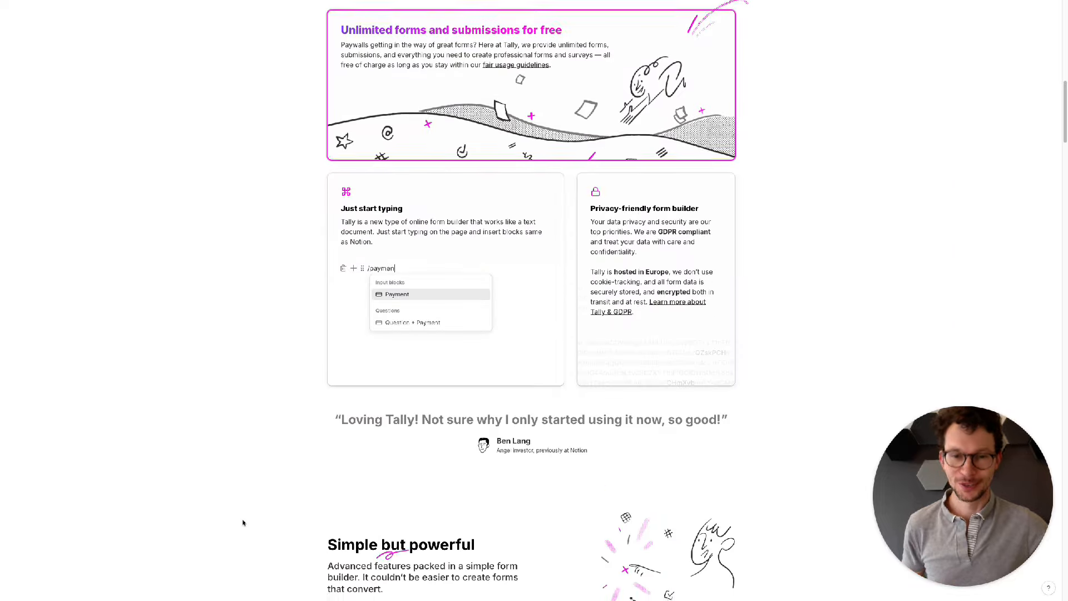
scroll(243, 522, "down", 2)
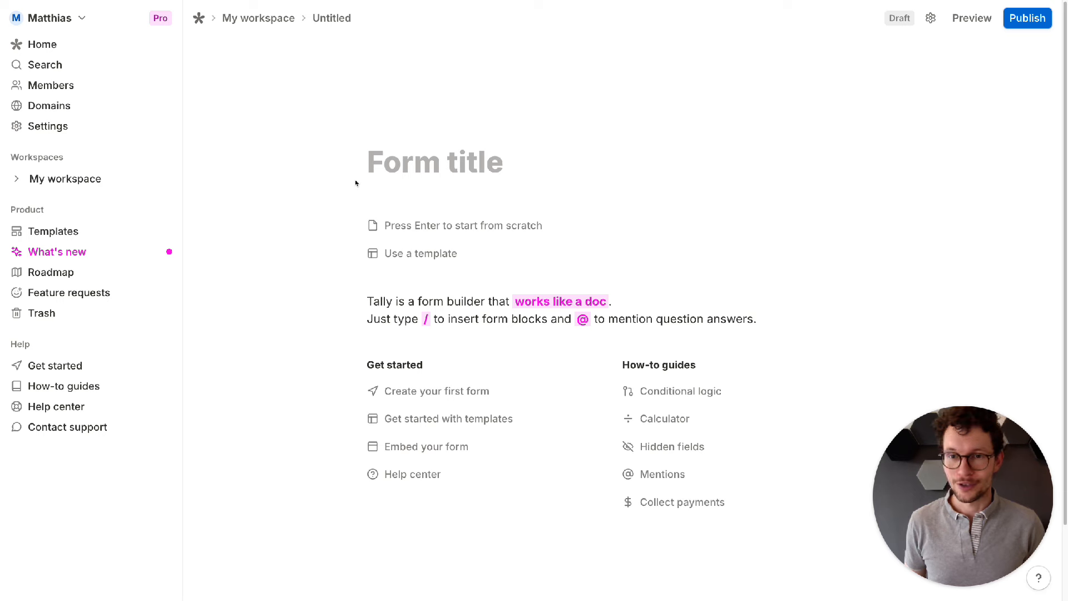
Step: In Tally, title the new form "Join The Waitlist" and add a short answer question reading "What's your name?"
left_click(388, 161)
type("Join The Waitlist")
key("Return")
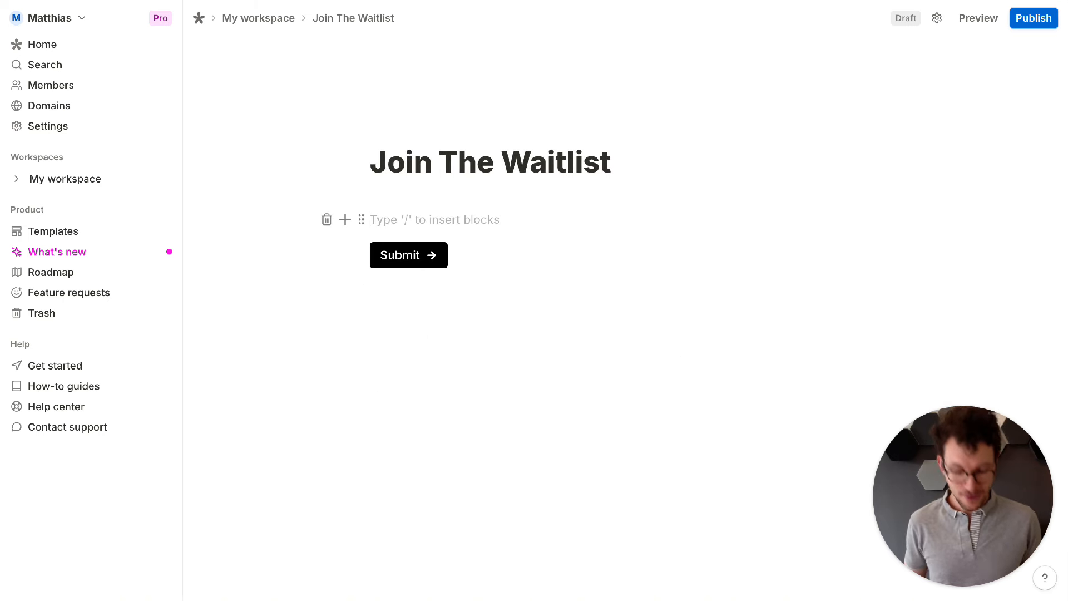
type("/")
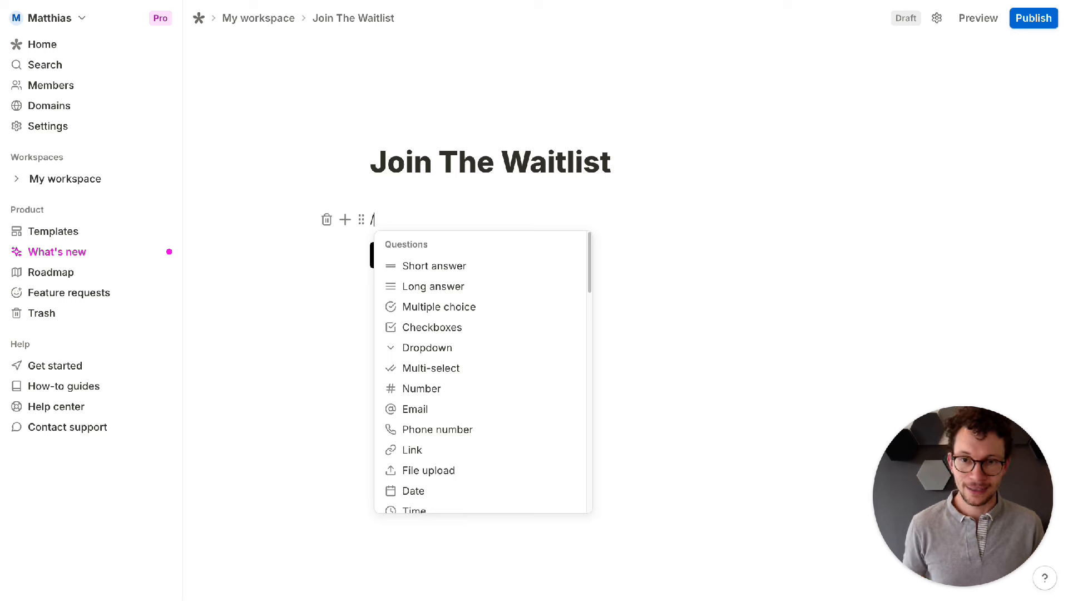
left_click(424, 255)
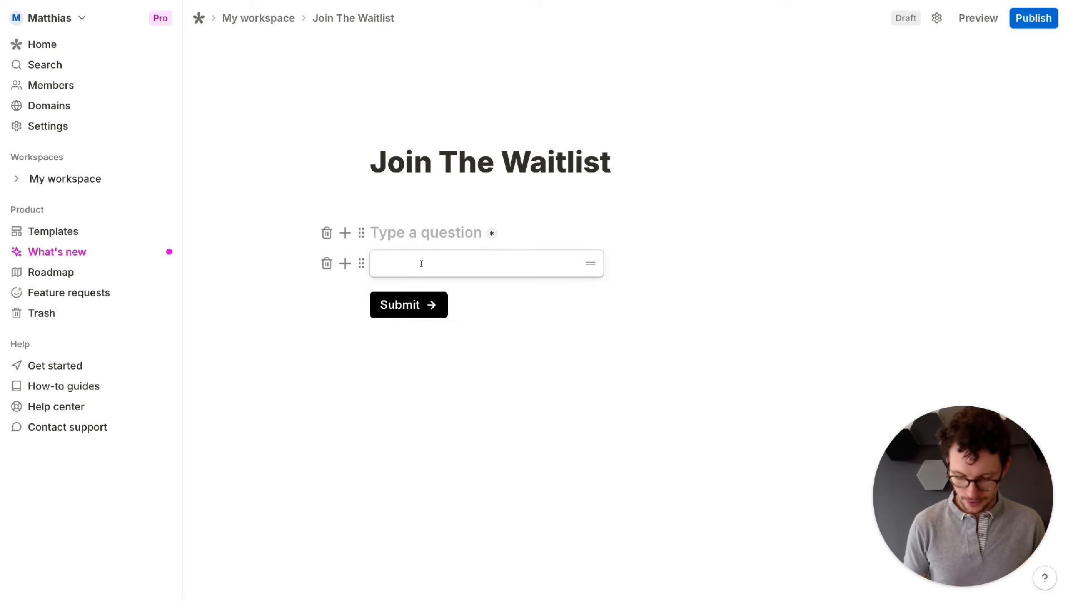
type("What's your name?")
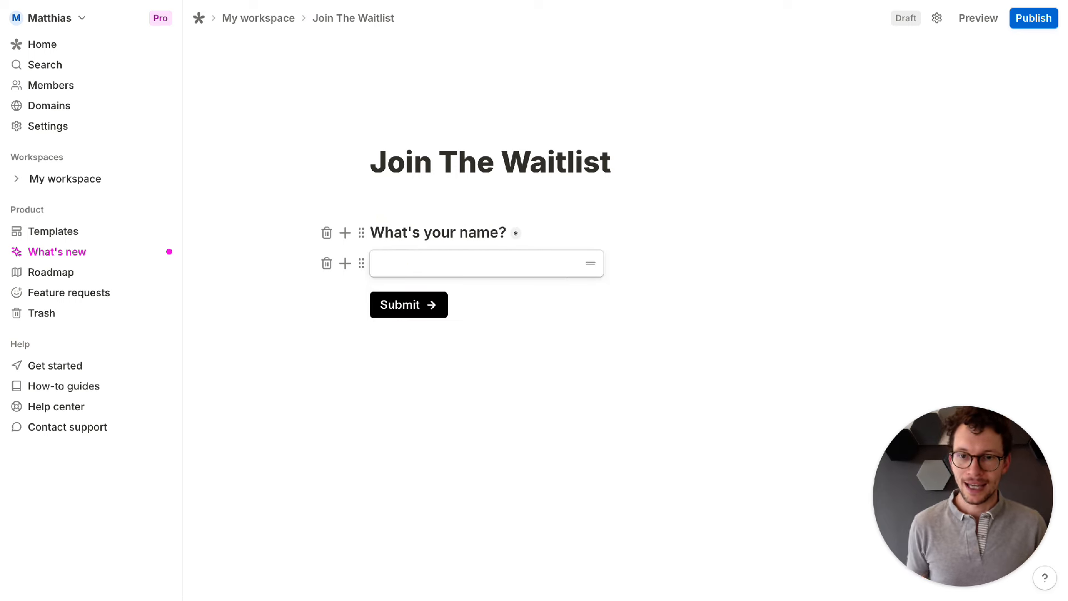
Step: Insert an Email question reading "What's your email" below the name question
left_click(341, 269)
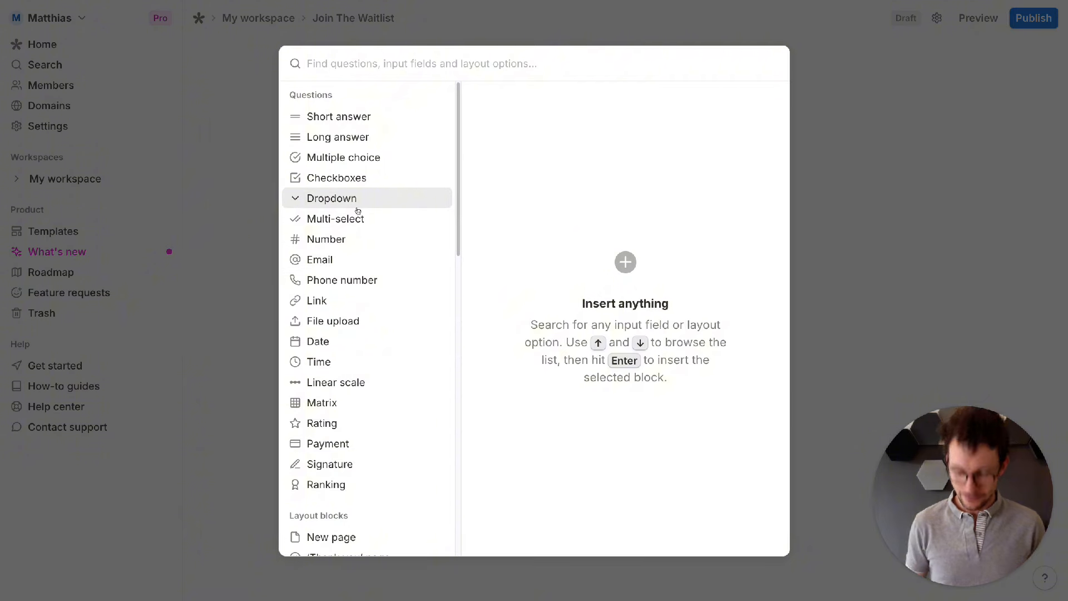
left_click(328, 259)
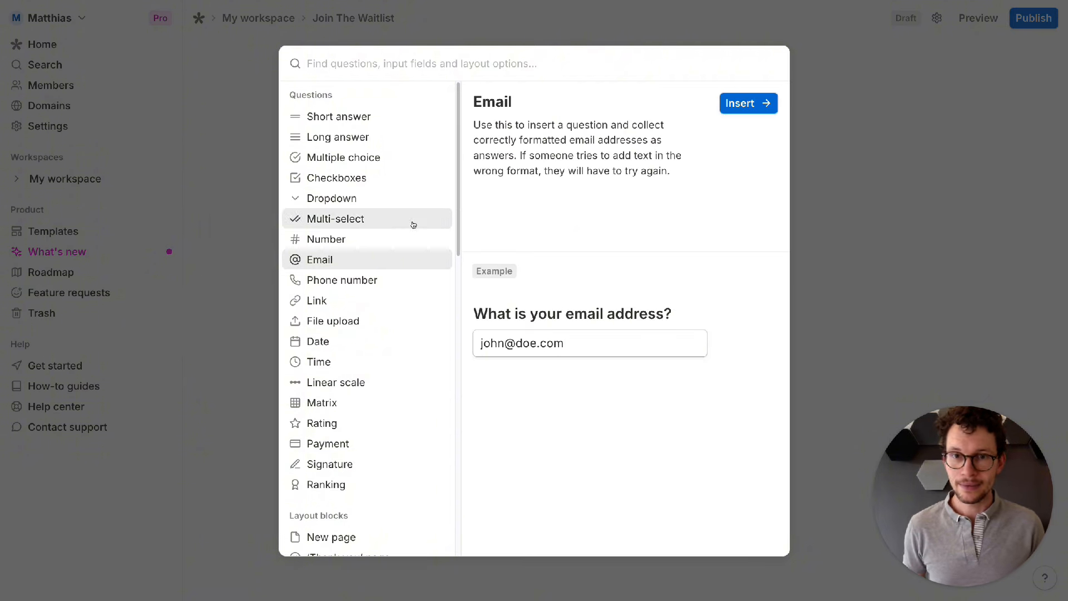
left_click(743, 102)
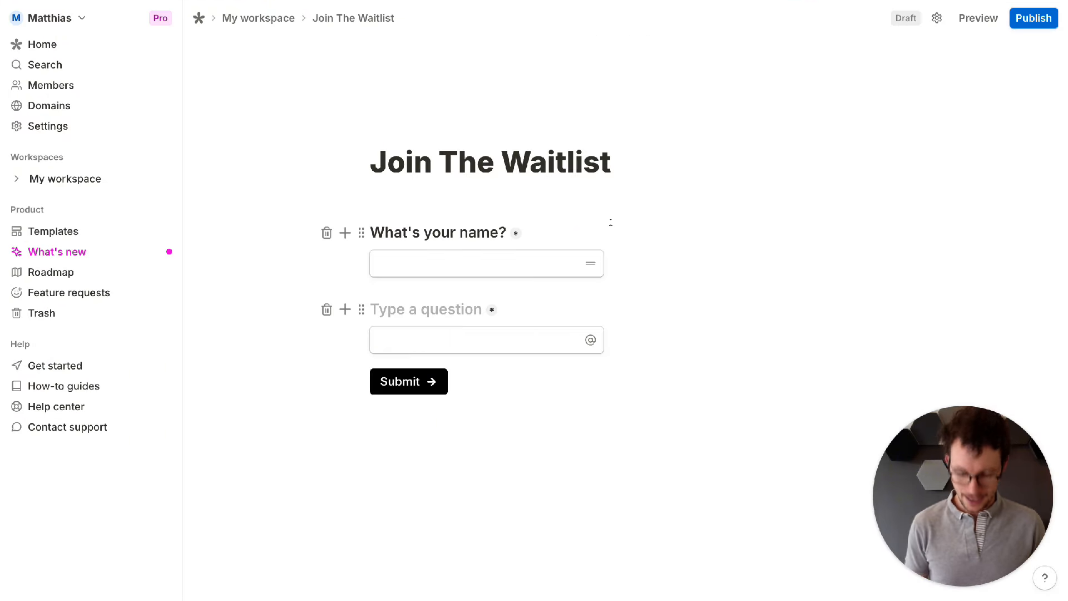
type("What's your email")
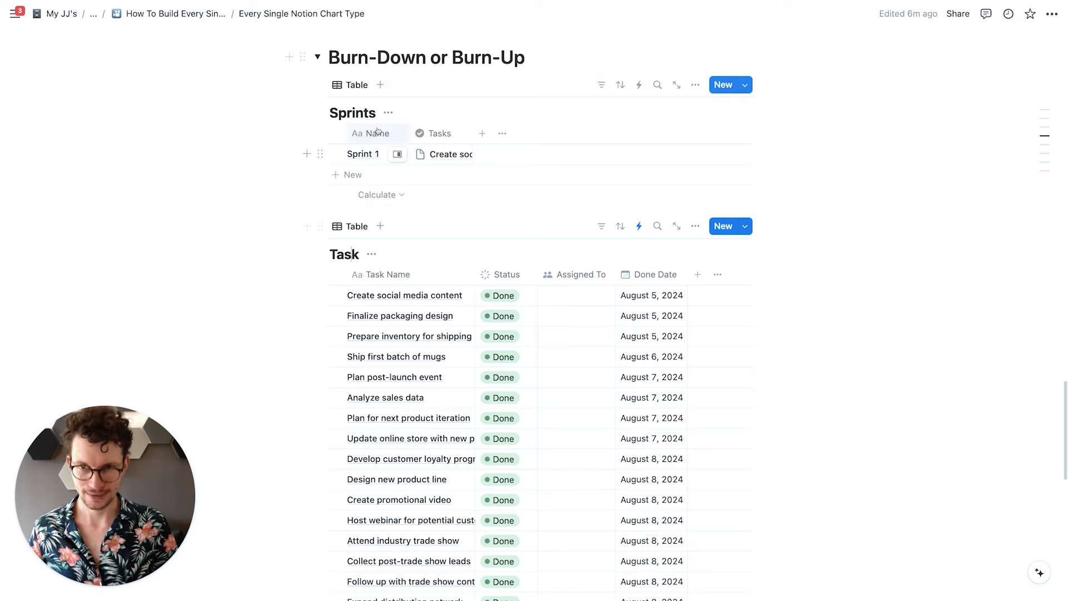
Step: In Notion, start a new automation for the Task database that triggers when Status is set to Complete
scroll(525, 337, "down", 2)
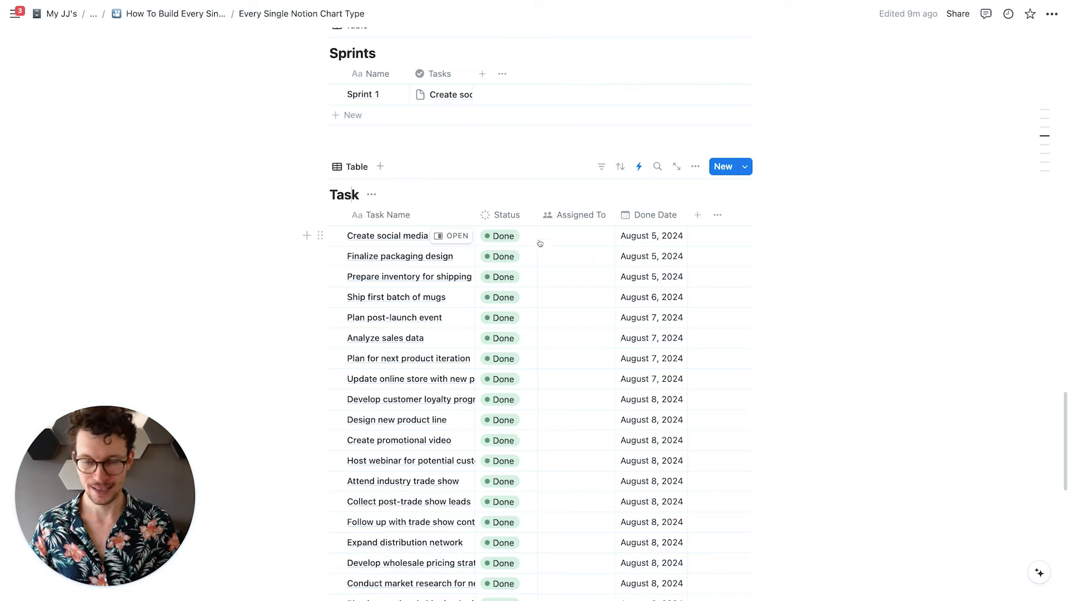
left_click(640, 168)
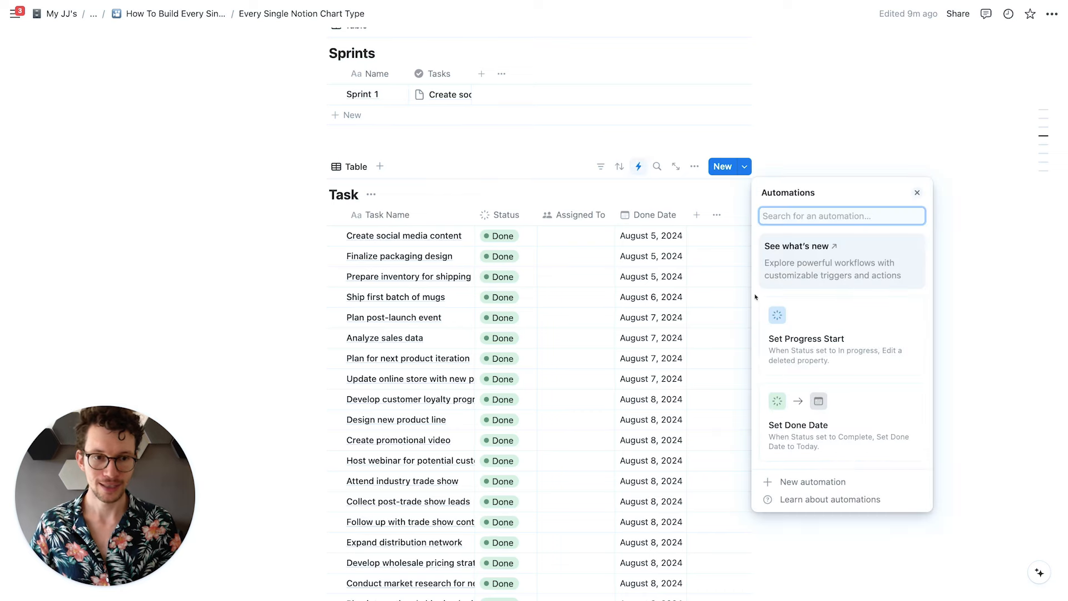
left_click(791, 480)
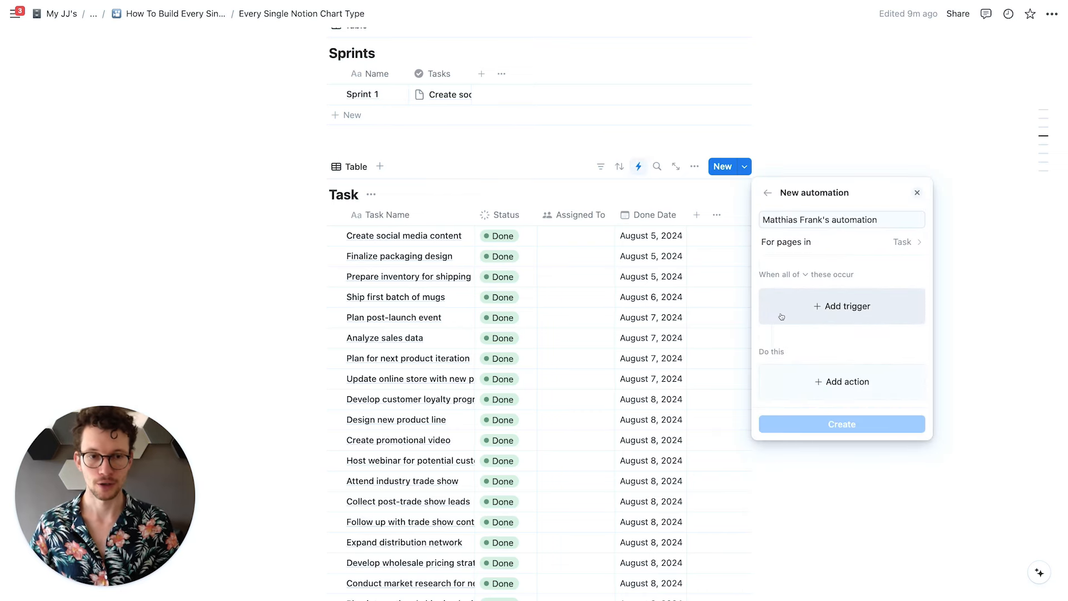
left_click(841, 316)
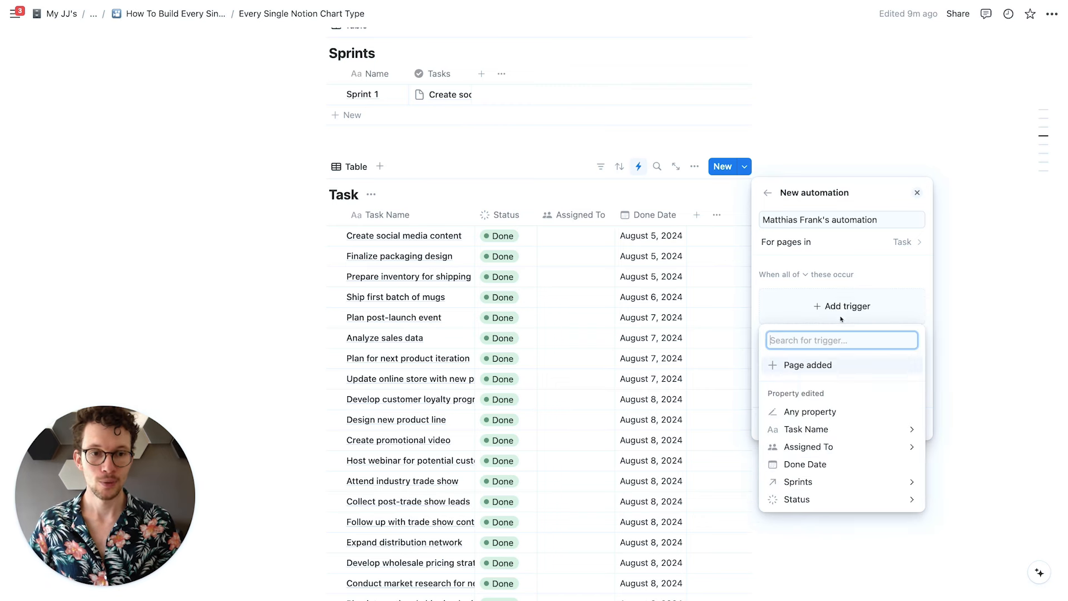
left_click(818, 499)
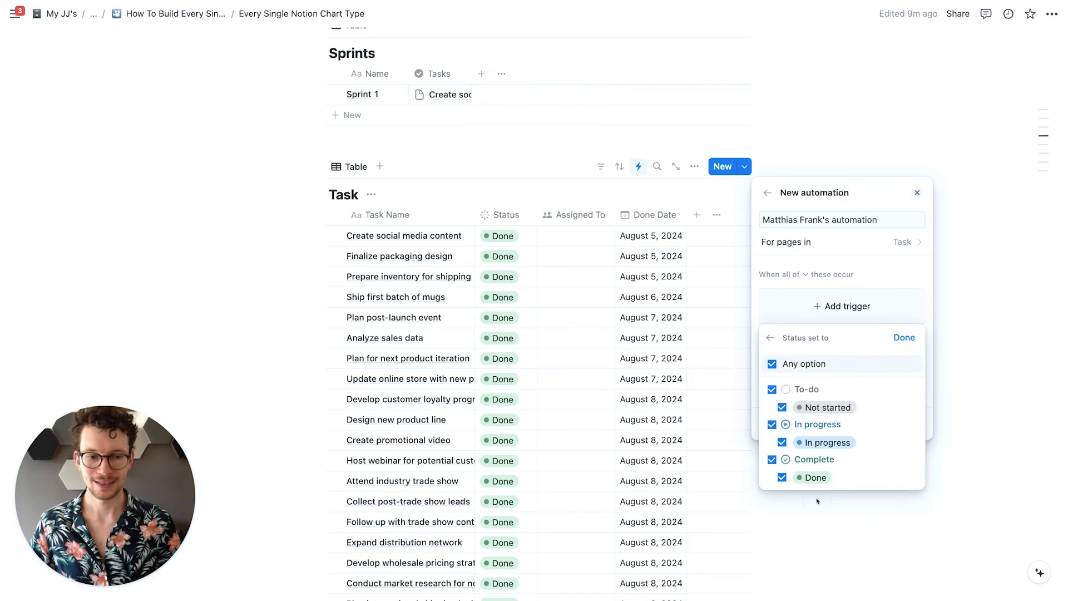
left_click(772, 390)
left_click(771, 426)
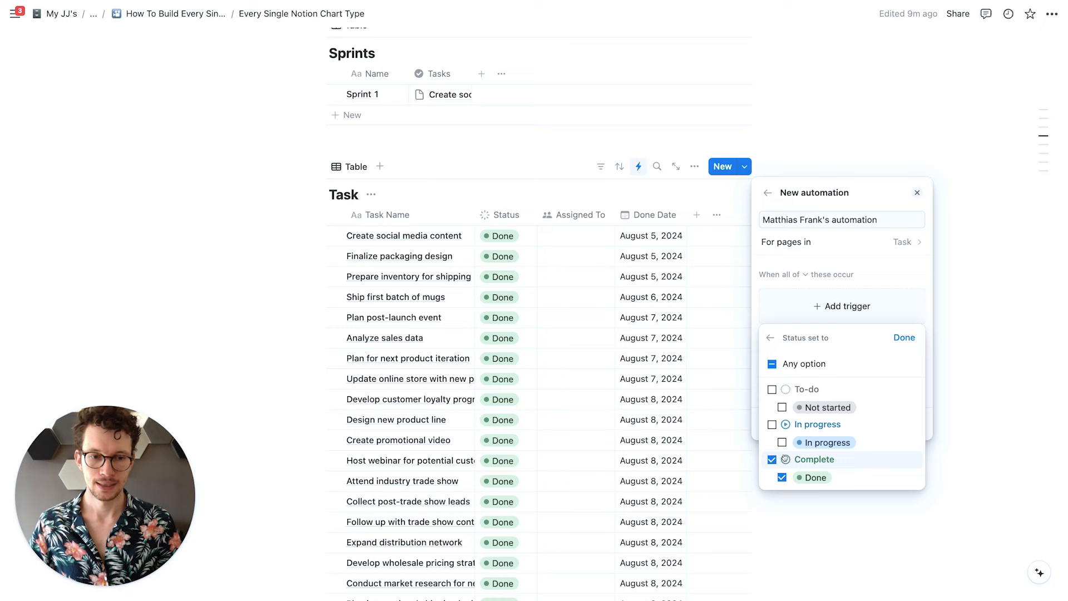
left_click(903, 337)
Step: Have the automation set Done Date to Today, create it, and close the automations
left_click(829, 376)
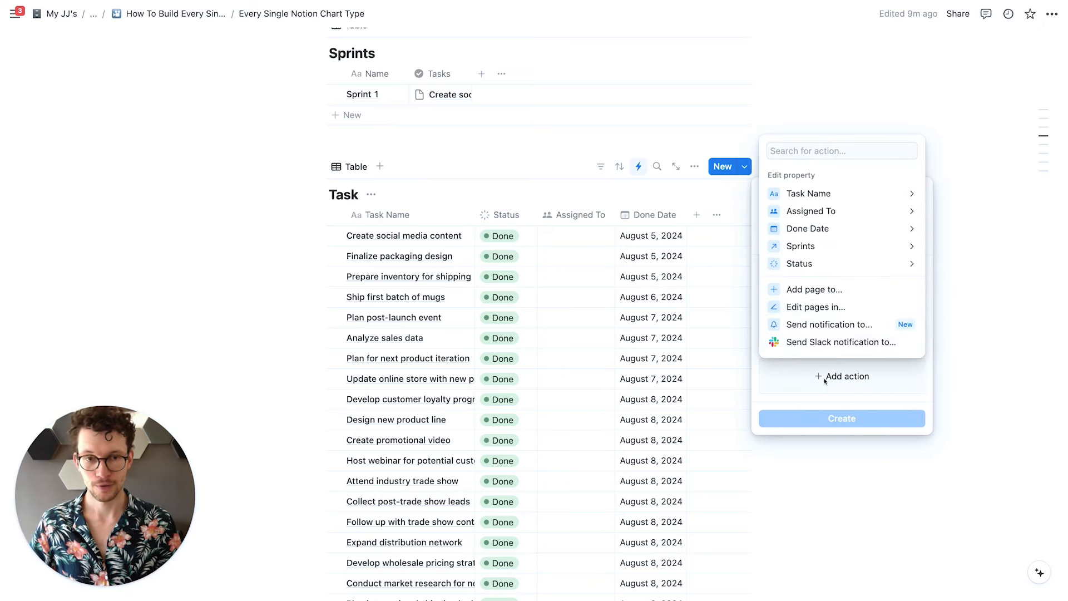
left_click(800, 236)
left_click(798, 319)
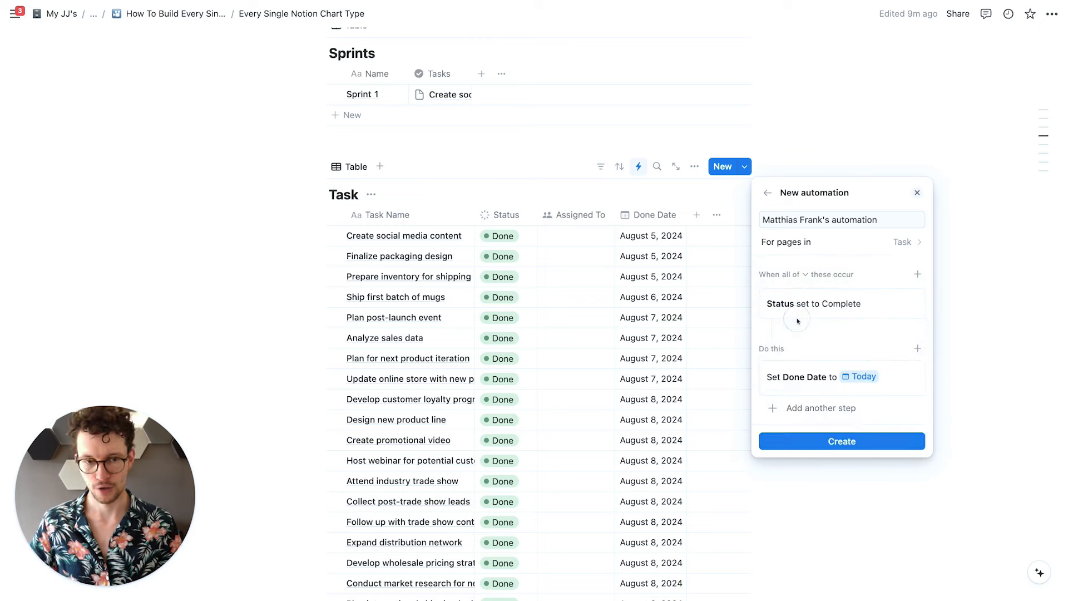
left_click(832, 442)
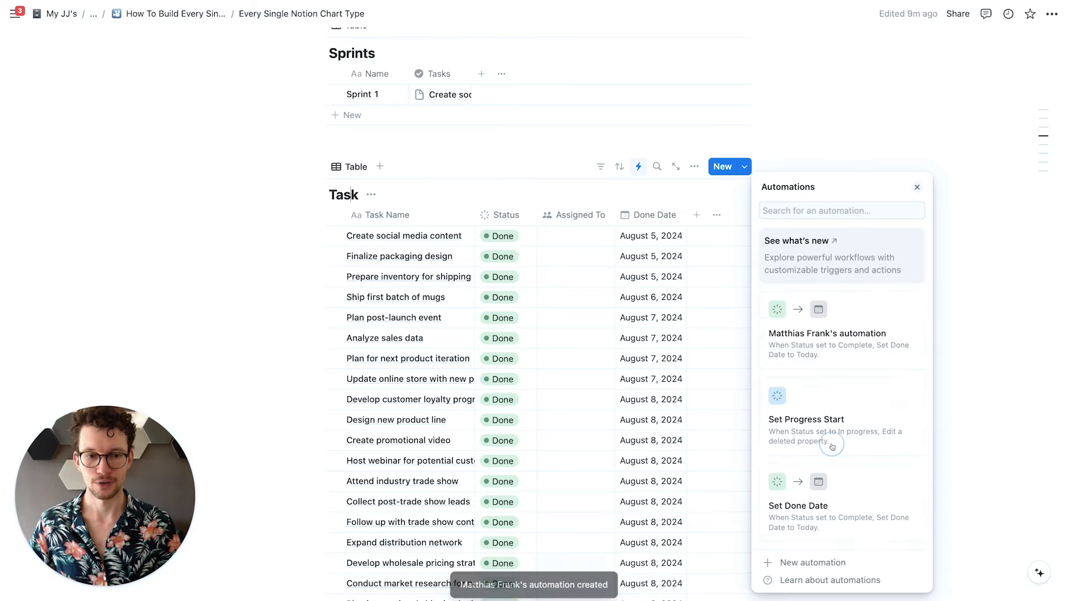
left_click(308, 321)
Step: Add a task named "Sample Task" at the end of the Task table and set its Status to Done
scroll(308, 321, "down", 10)
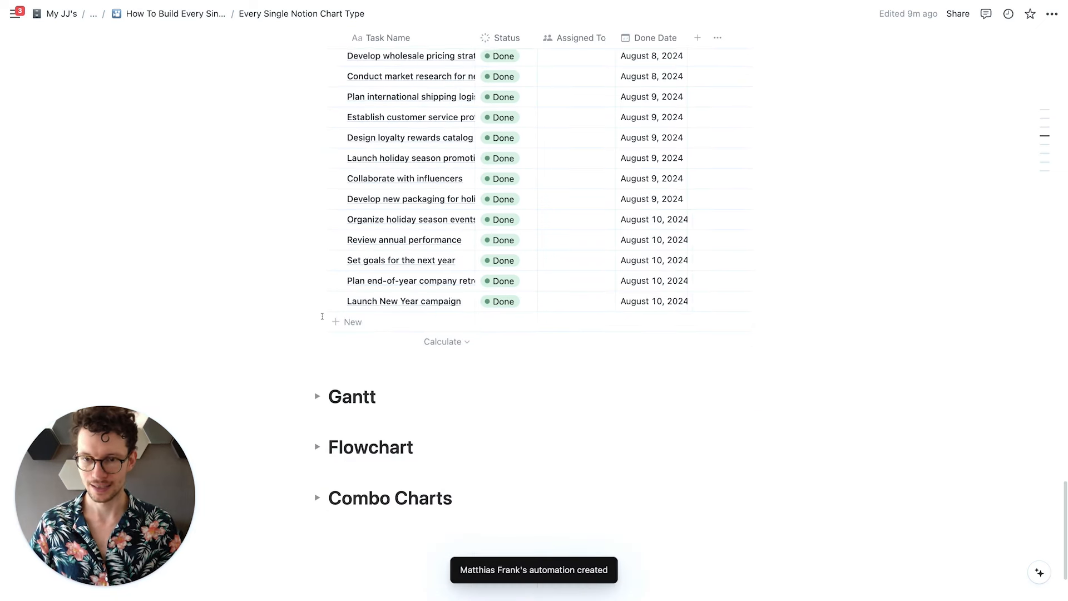
left_click(368, 322)
type("Sample Task")
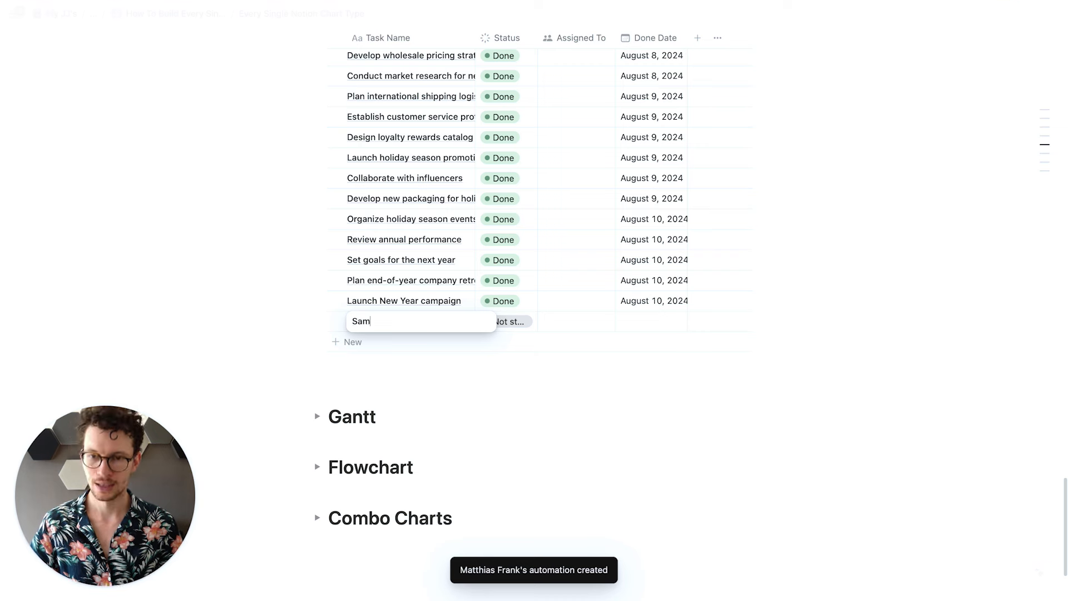
key("Return")
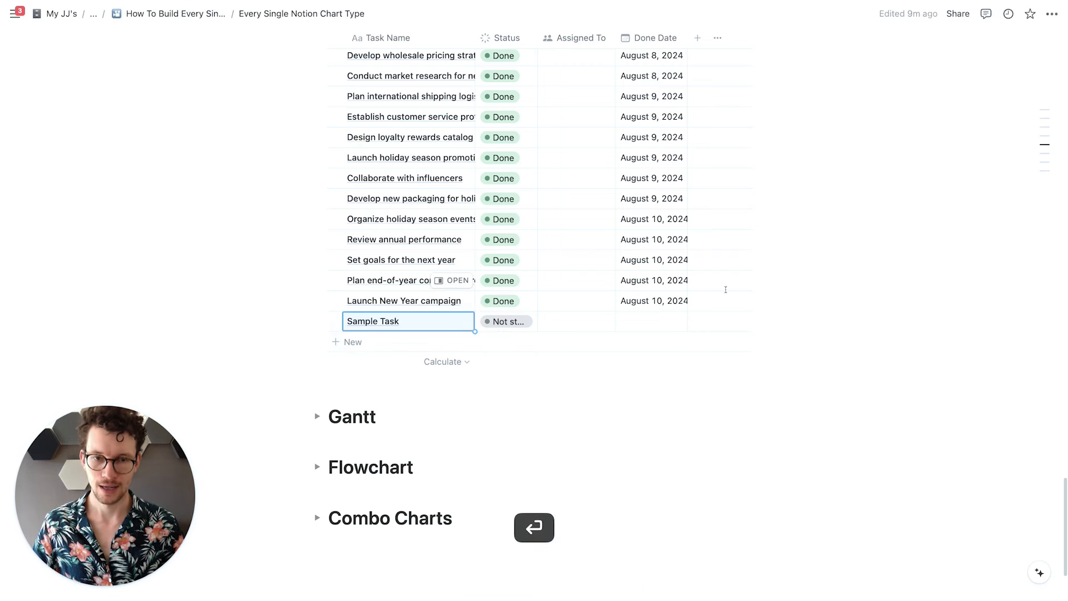
left_click(503, 323)
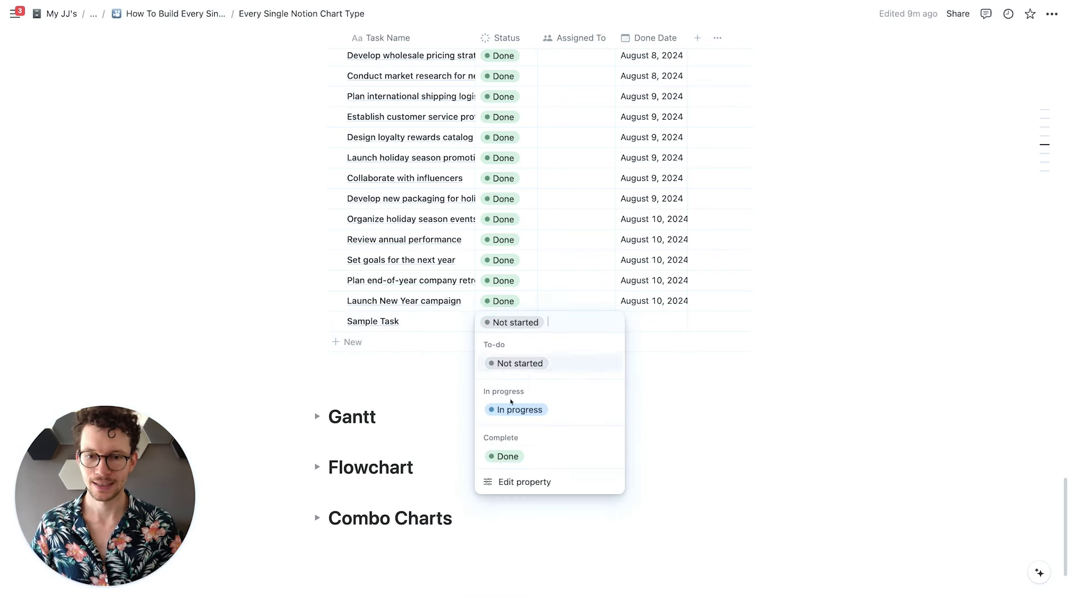
left_click(503, 453)
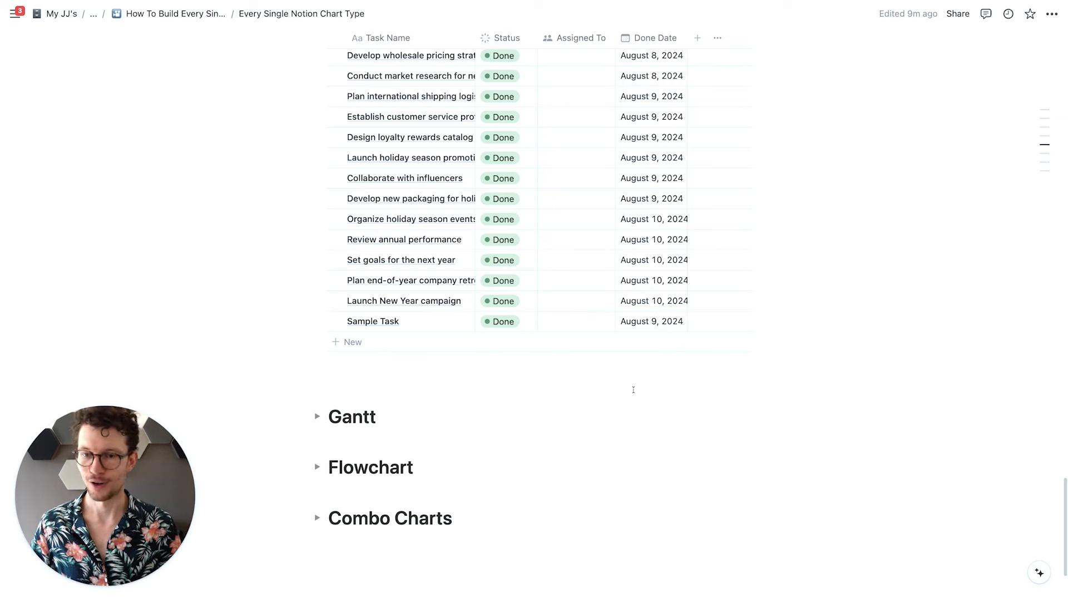
Step: Add a chart view to the Task database in the Burn-Down or Burn-Up section and make it a line chart
scroll(831, 348, "up", 10)
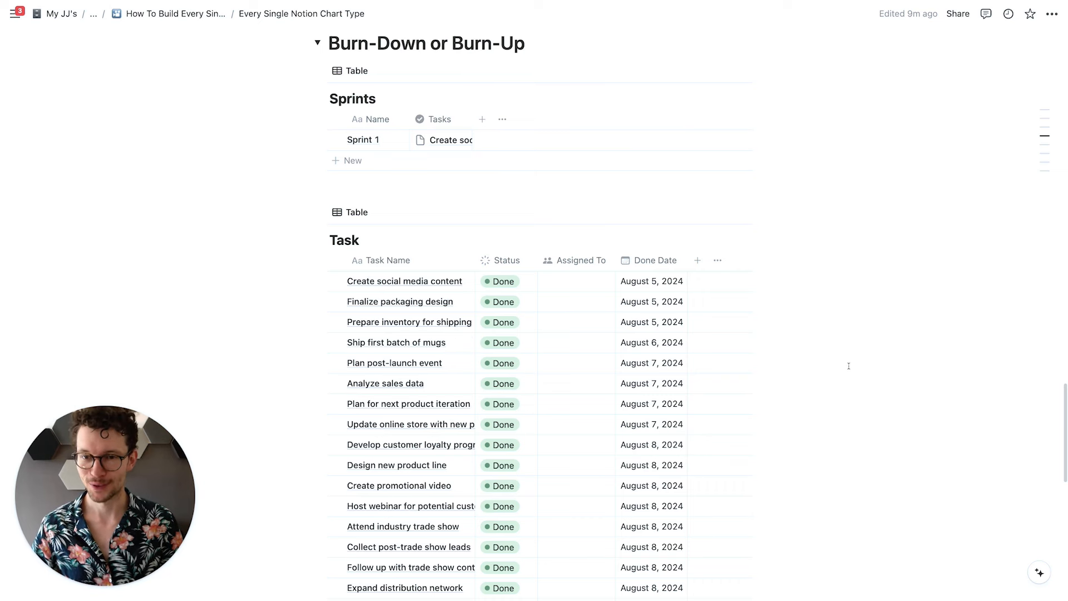
left_click(384, 217)
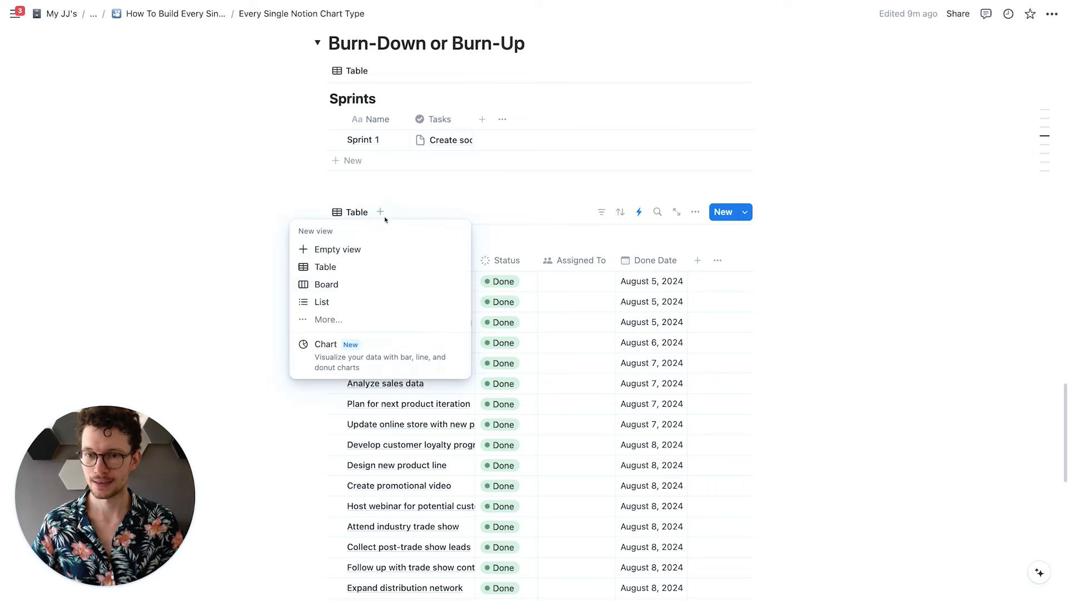
left_click(345, 347)
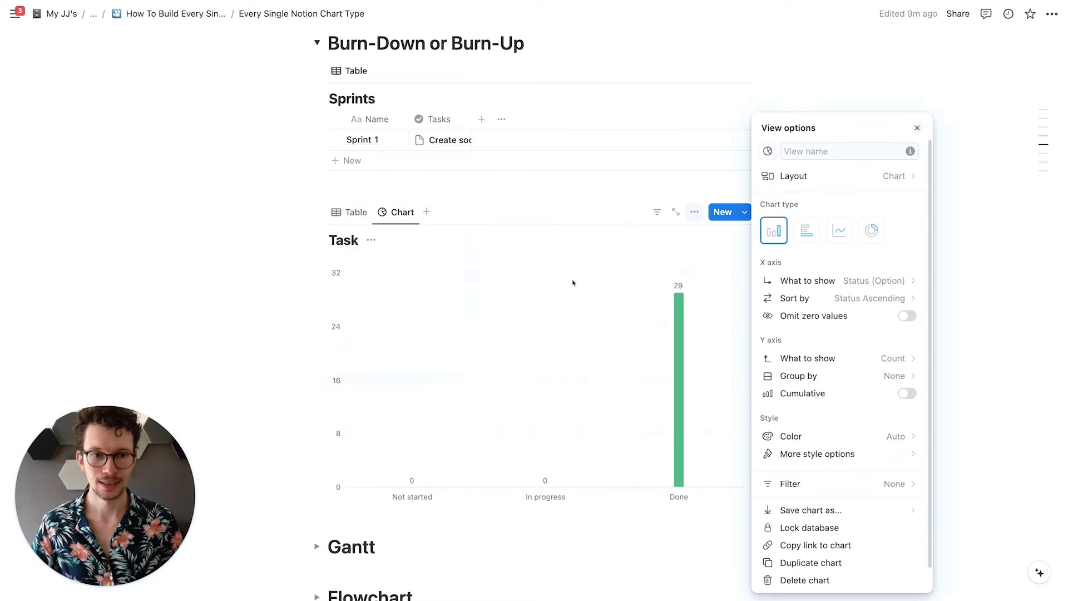
left_click(841, 233)
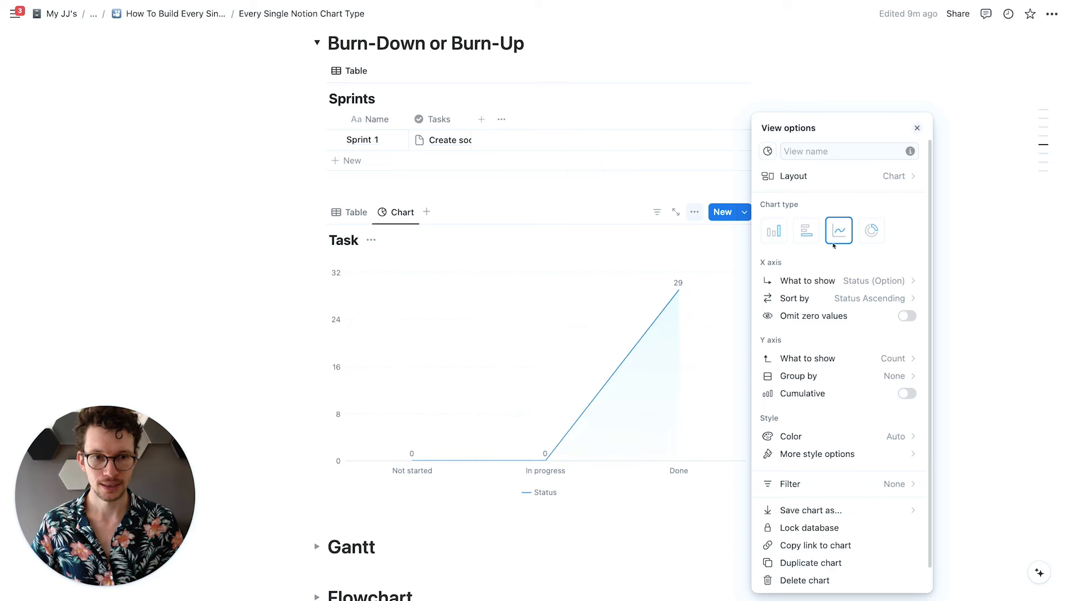
Step: Set the Task line chart's X axis to Done Date by Day
left_click(786, 280)
mouse_move(802, 319)
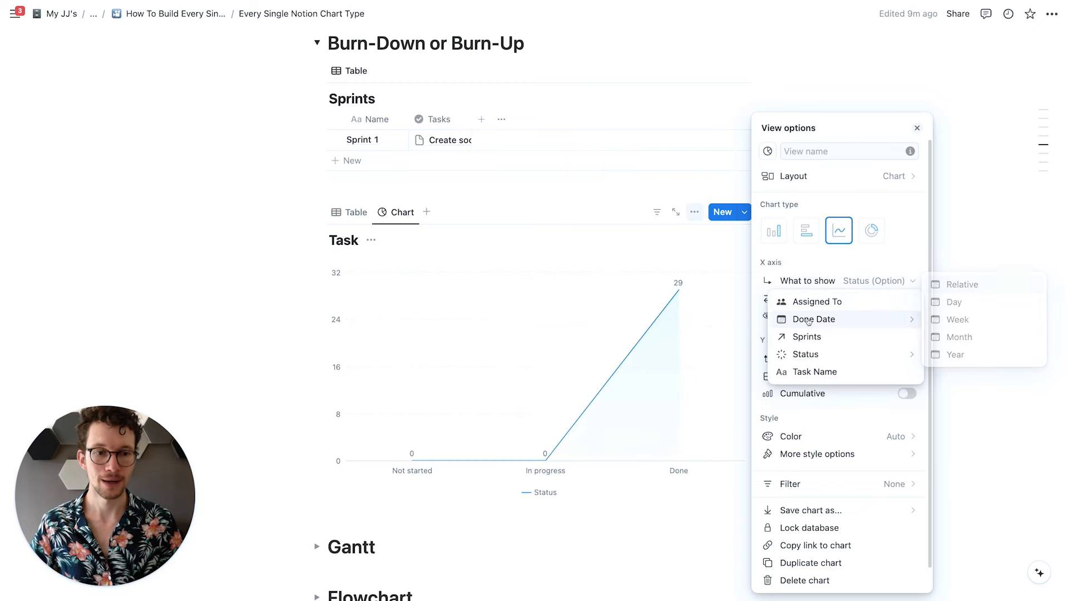
left_click(958, 304)
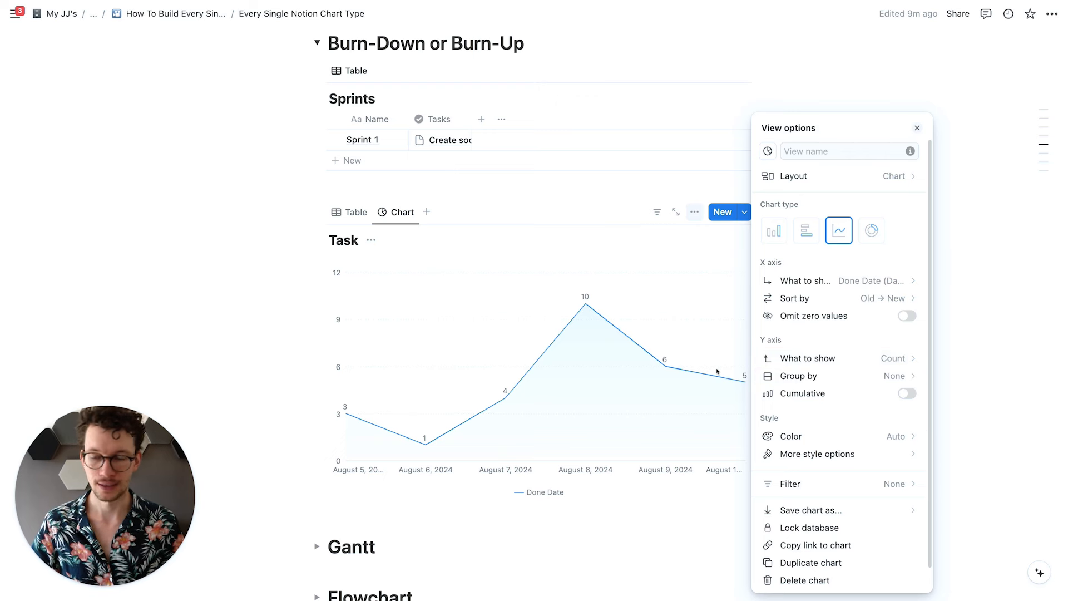
Step: Make the Task line chart's Y axis cumulative and close the view options
left_click(278, 304)
scroll(300, 308, "down", 2)
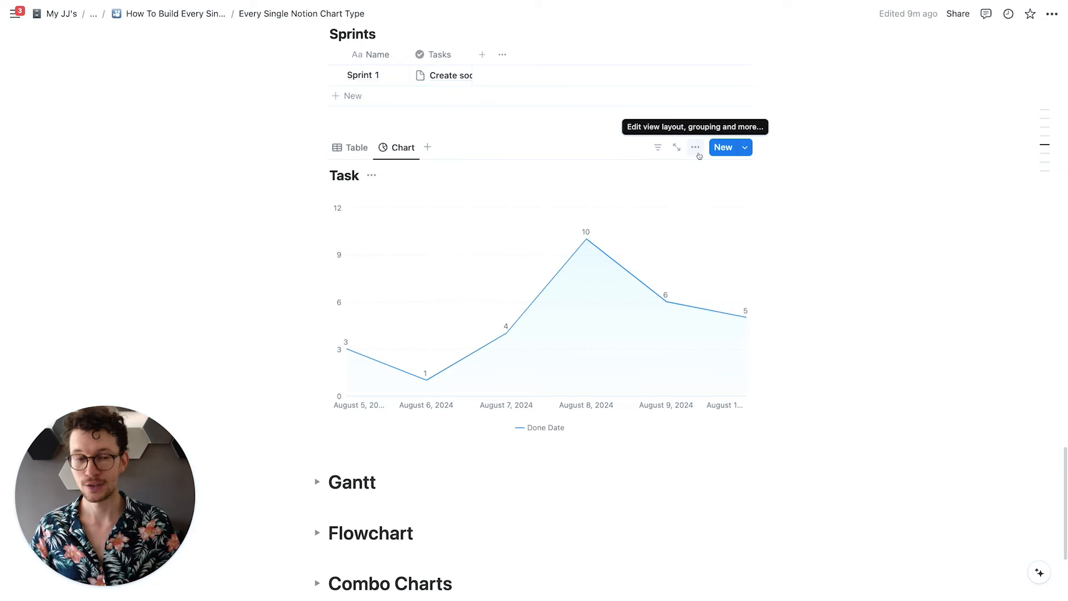
left_click(696, 148)
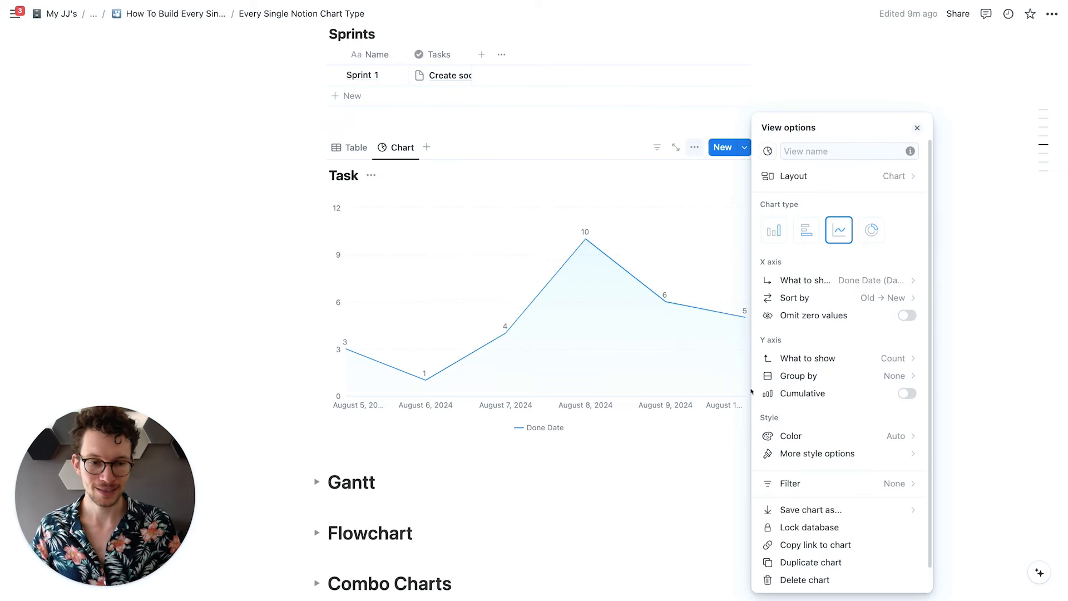
left_click(907, 393)
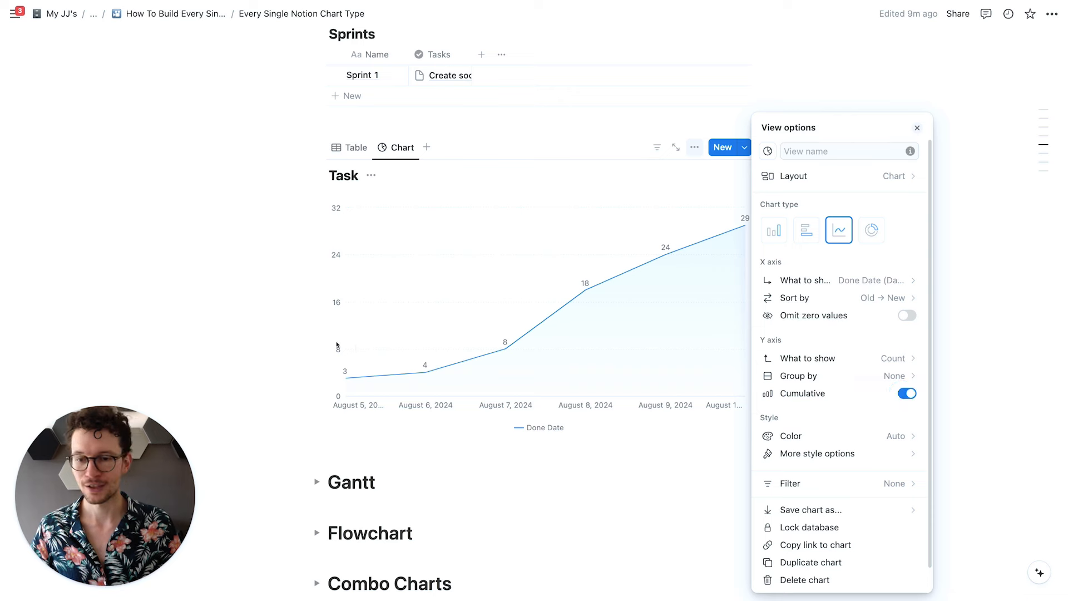
left_click(231, 323)
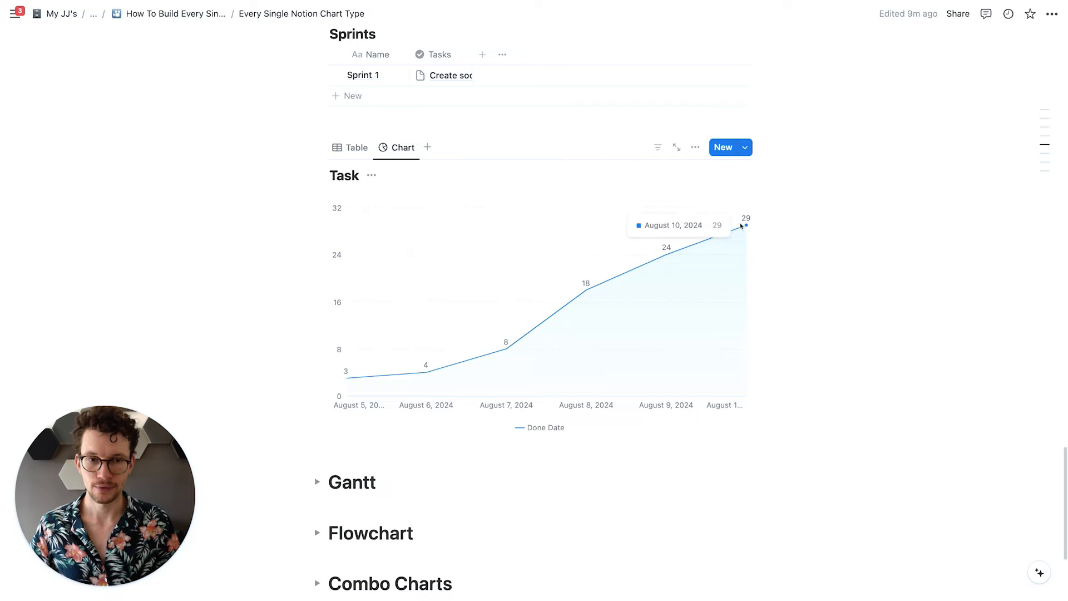
Step: Add a formula property named "Task Number" to the Sprints table
scroll(561, 201, "up", 2)
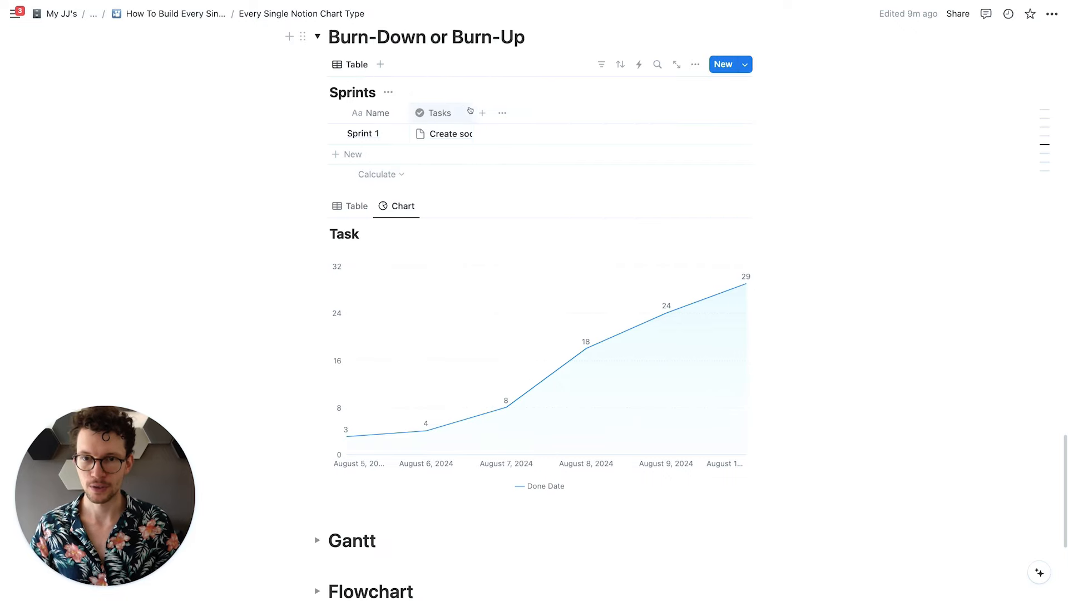
left_click(483, 113)
type("for")
key("Return")
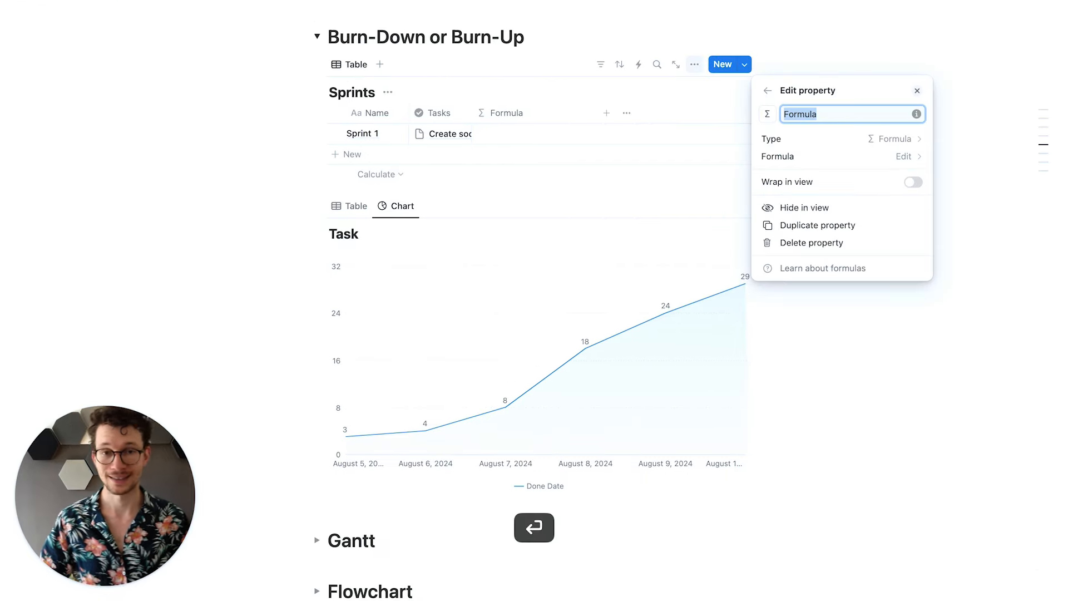
type("Tasks")
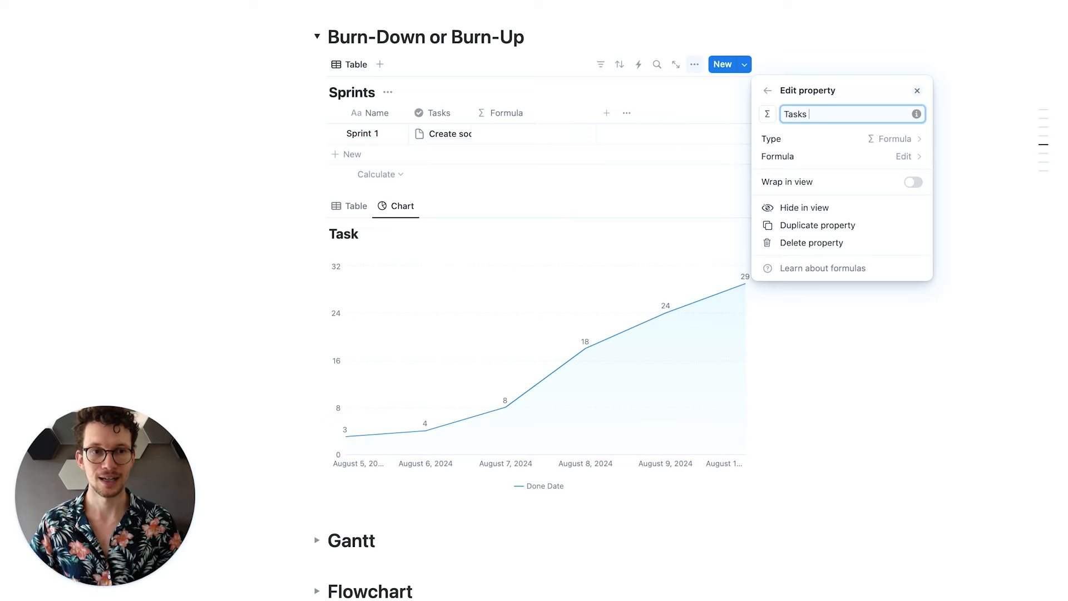
key("BackSpace")
key("BackSpace")
type("Number")
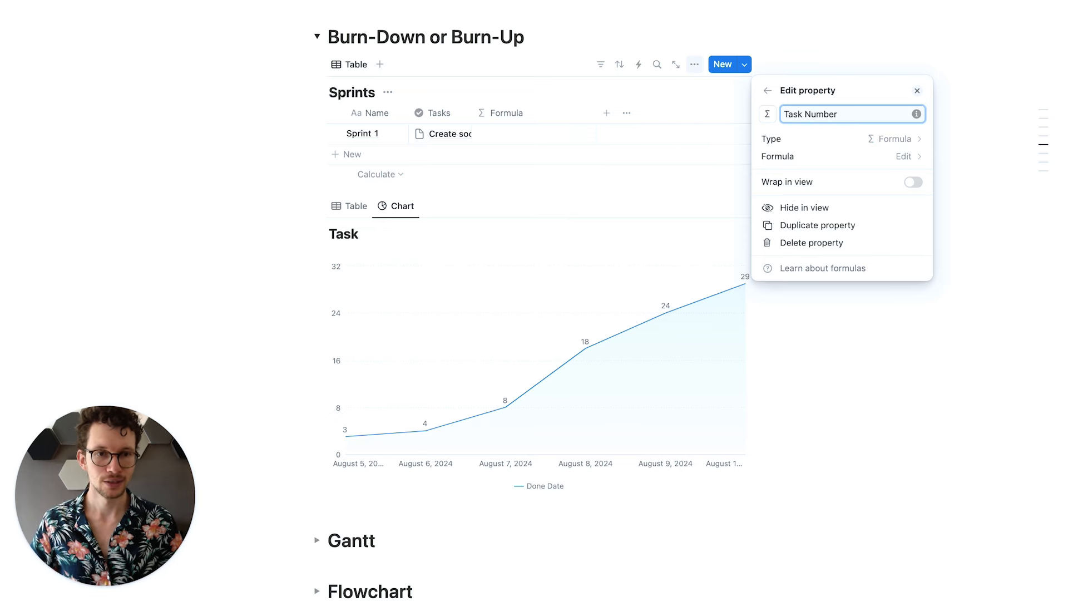
Step: Set the Task Number formula to Tasks.length(), save it, and narrow the Task Number column
left_click(795, 158)
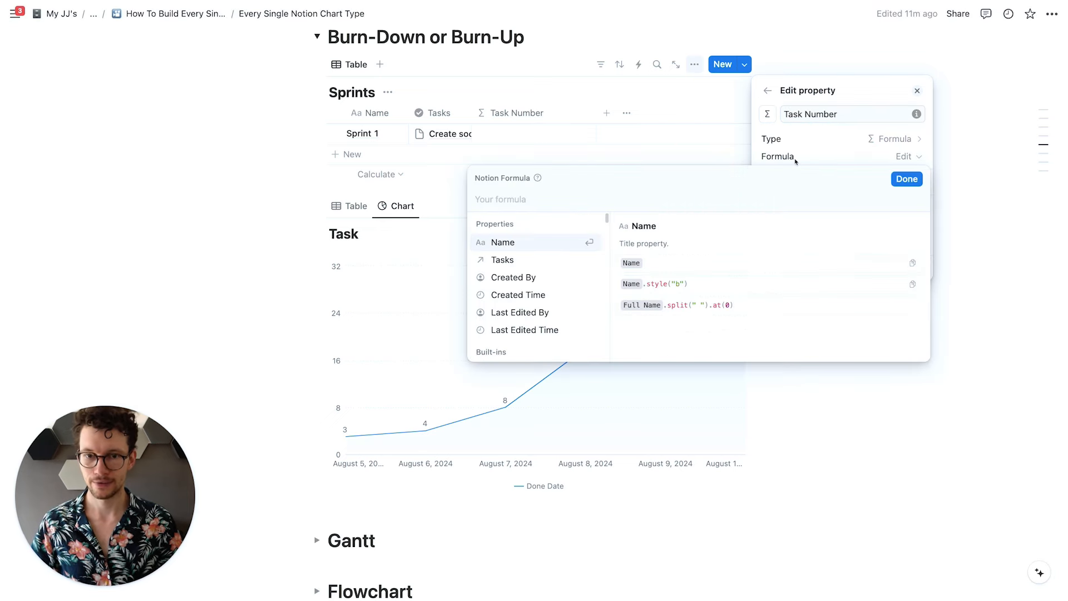
type("Task")
key("Return")
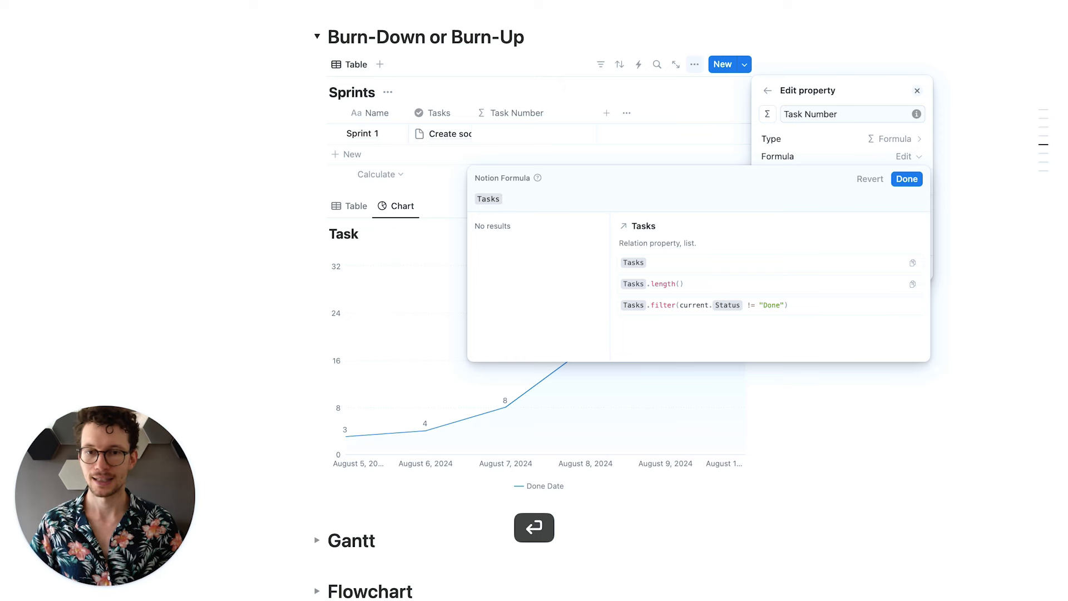
type(".l")
key("Return")
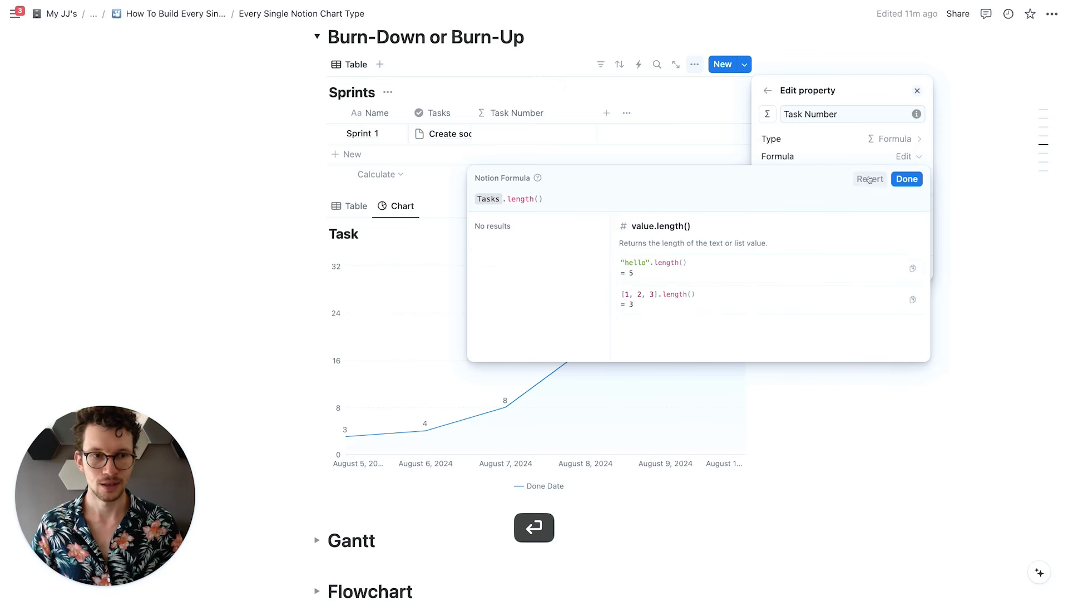
left_click(907, 179)
left_click(281, 147)
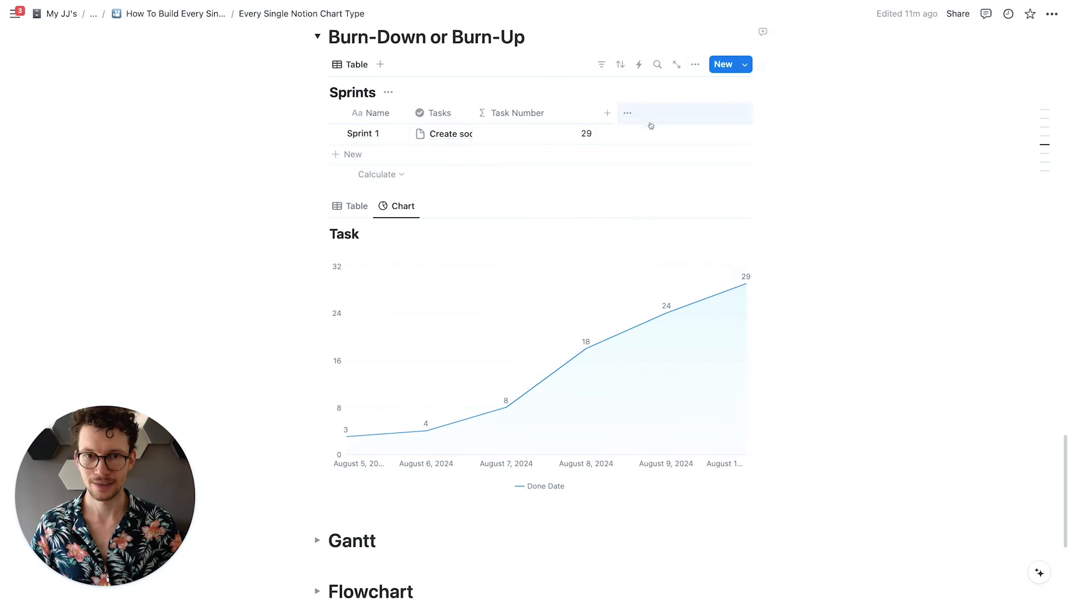
left_click_drag(599, 113, 555, 126)
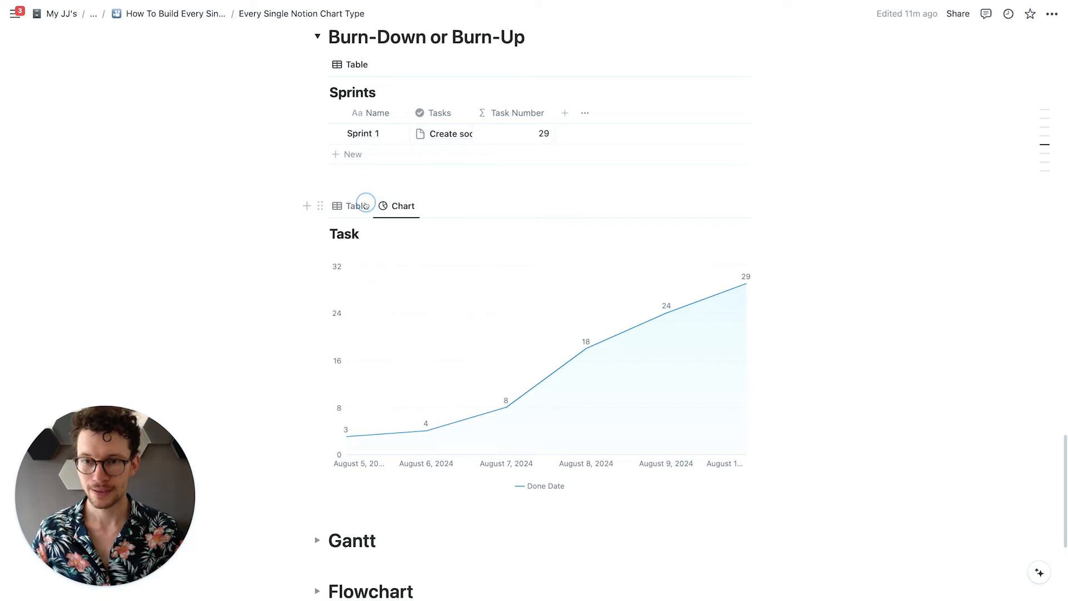
Step: Switch the Task database to its table view and add a formula property named "Task Contribution" to the Sprints table
left_click(354, 206)
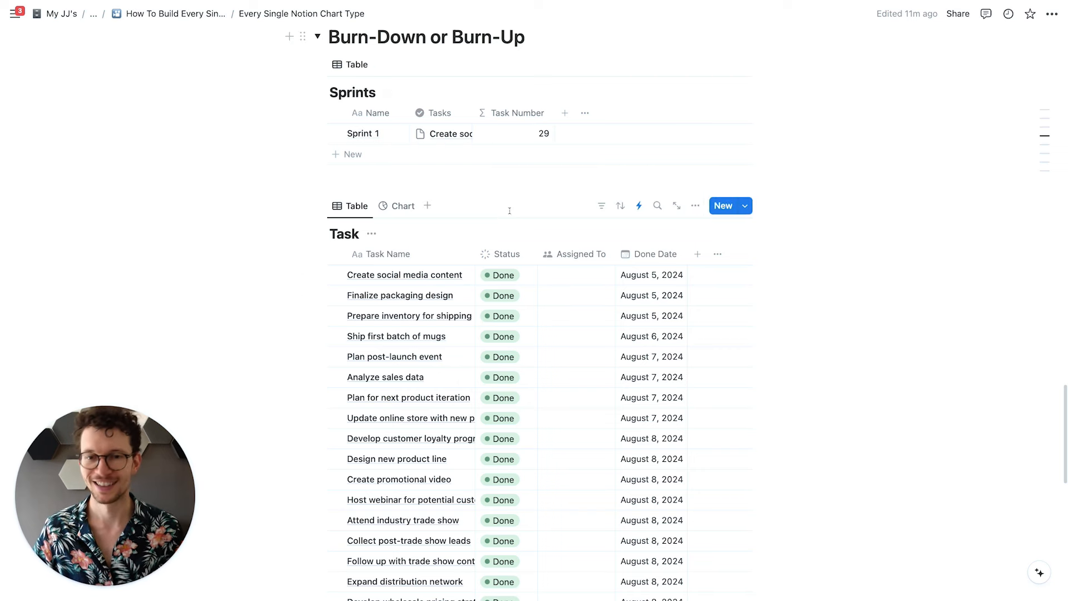
left_click(564, 113)
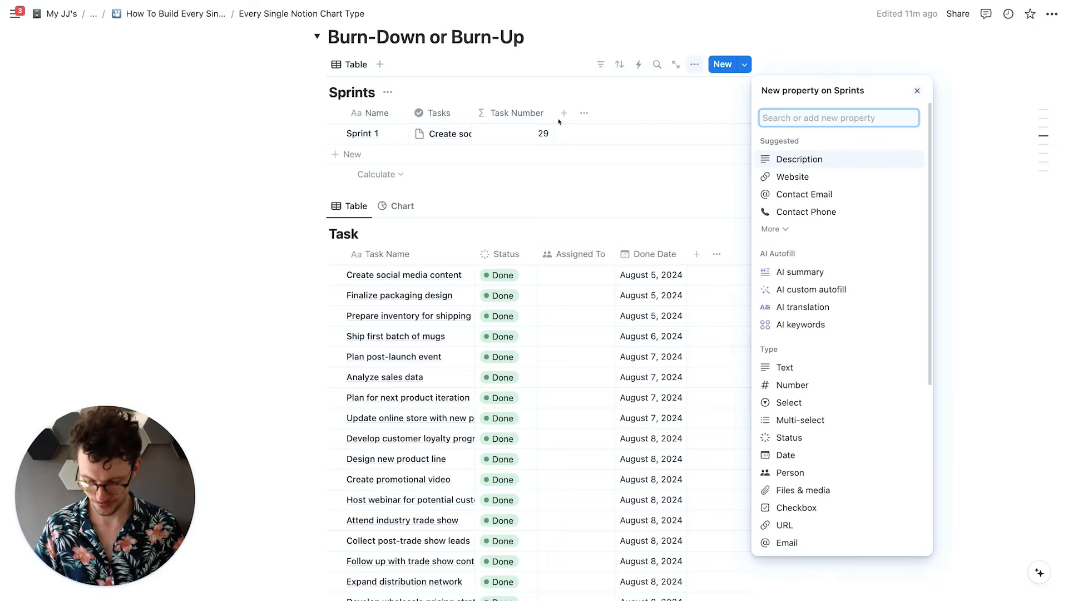
type("formula")
key("Return")
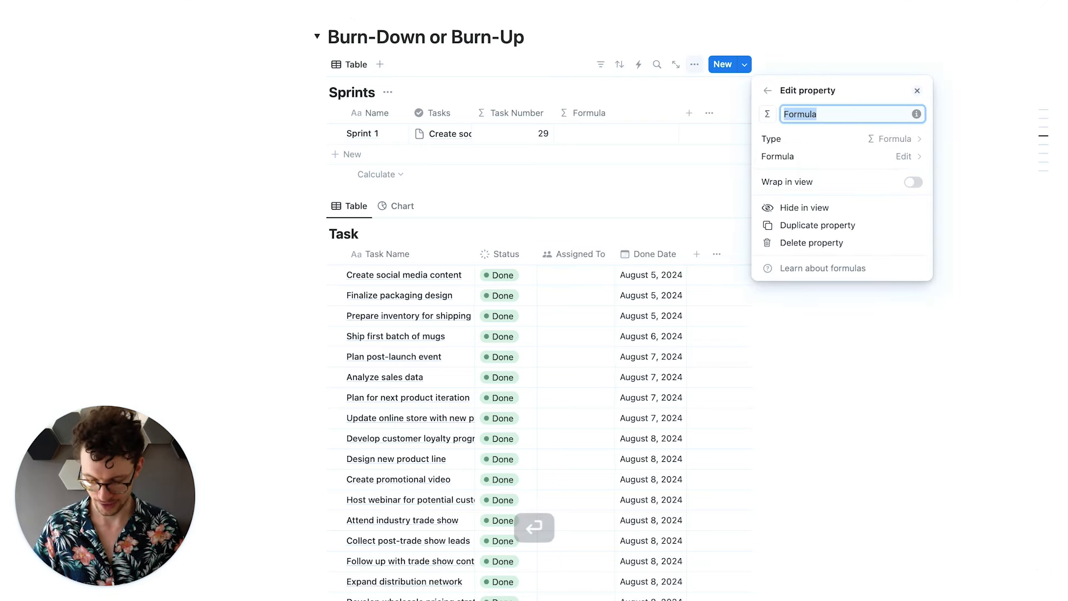
type("Task Perce")
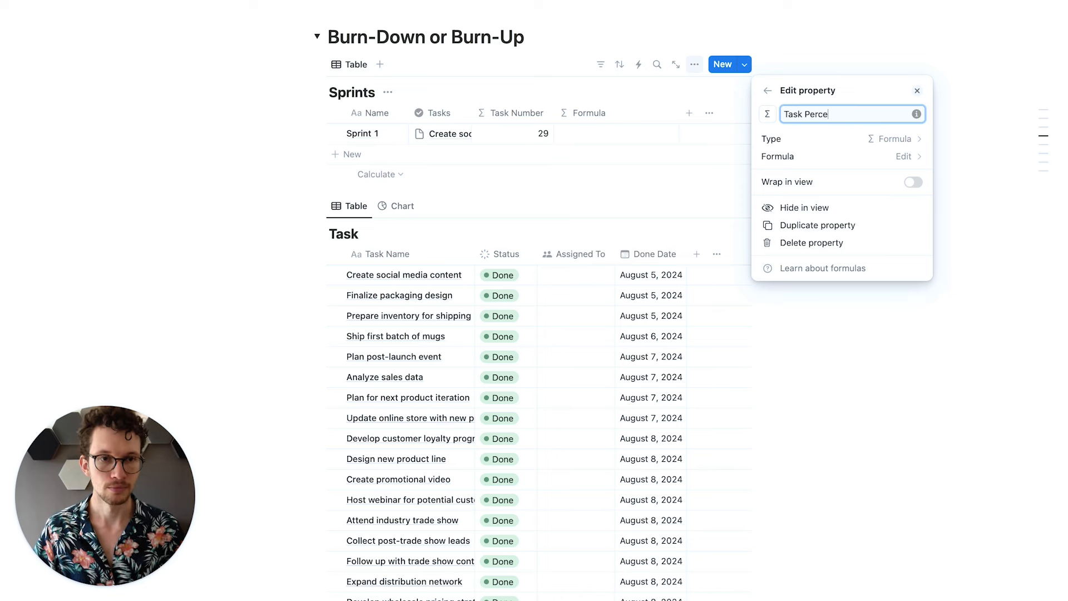
type("ntag")
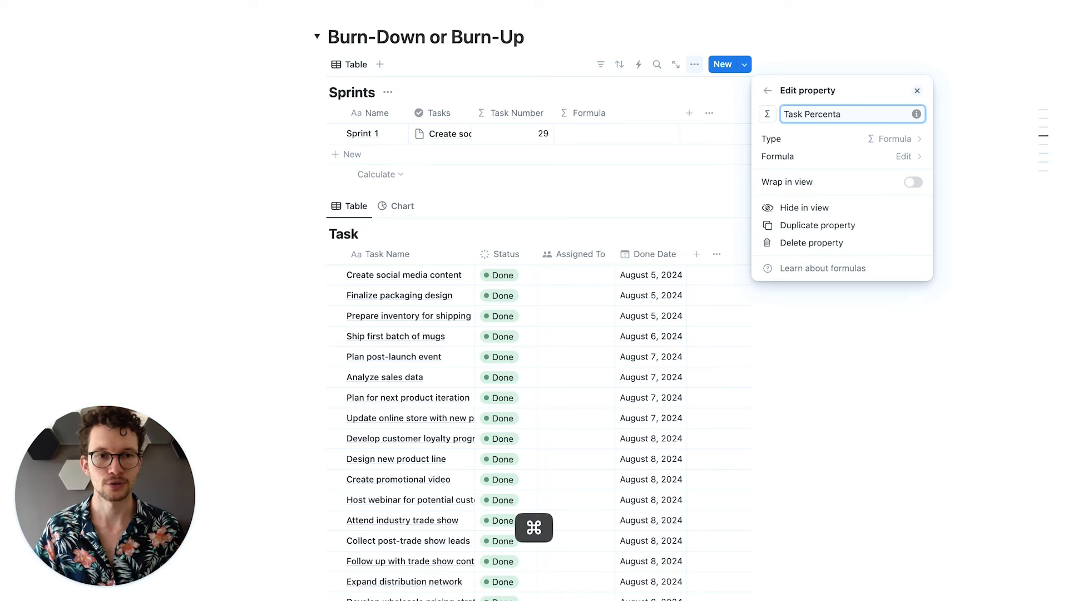
key("BackSpace")
key("BackSpace")
key("BackSpace")
key("BackSpace")
key("BackSpace")
key("BackSpace")
key("BackSpace")
key("BackSpace")
key("BackSpace")
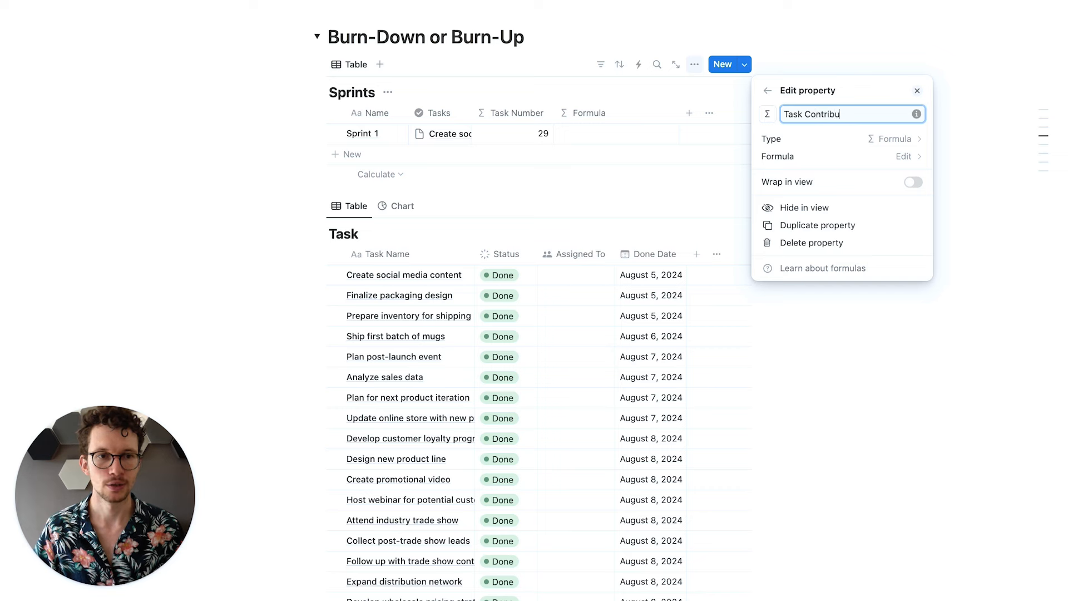
type("Contribution")
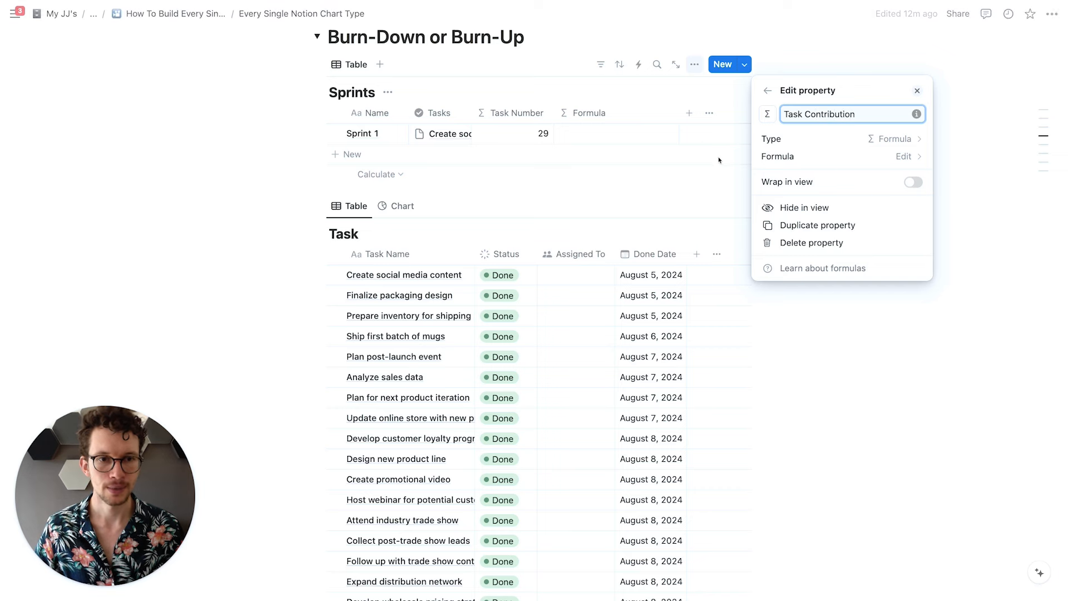
Step: Set the Task Contribution formula to 1 divided by Task Number and save it
left_click(781, 157)
type("1/")
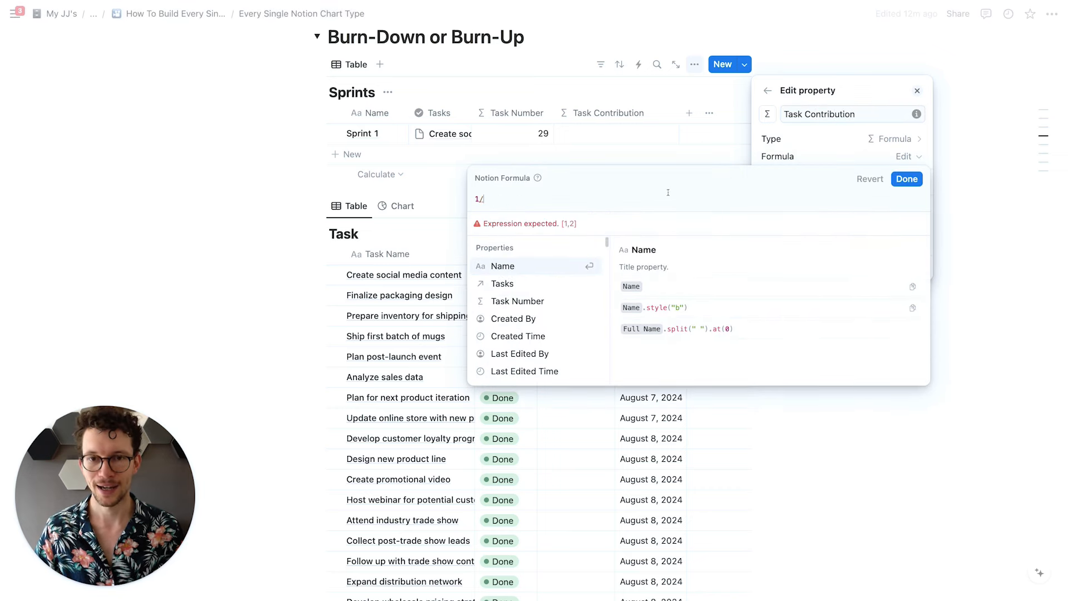
left_click(518, 302)
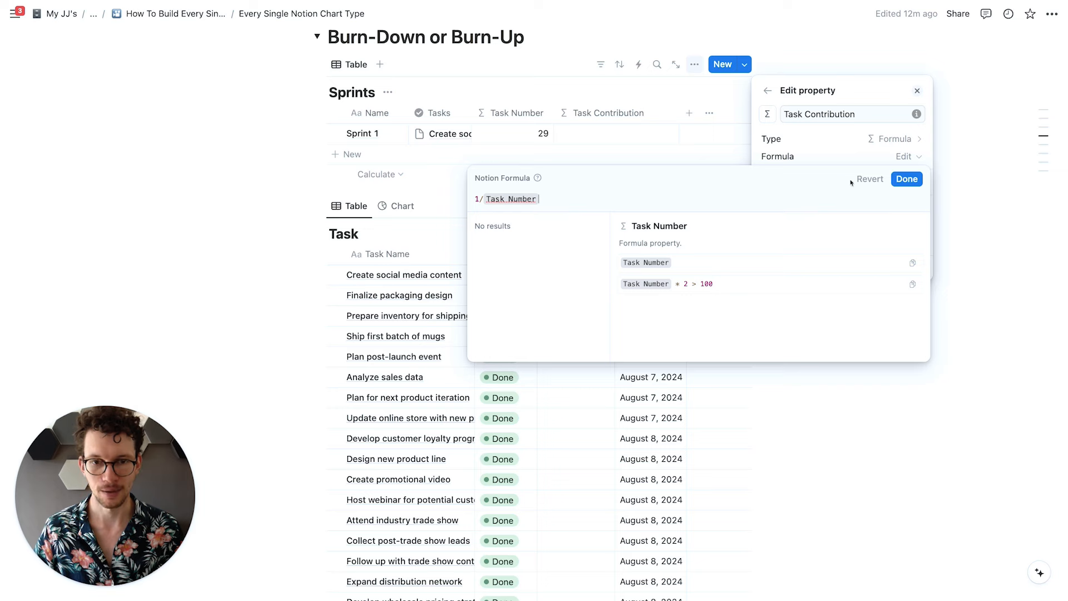
left_click(907, 178)
left_click(279, 192)
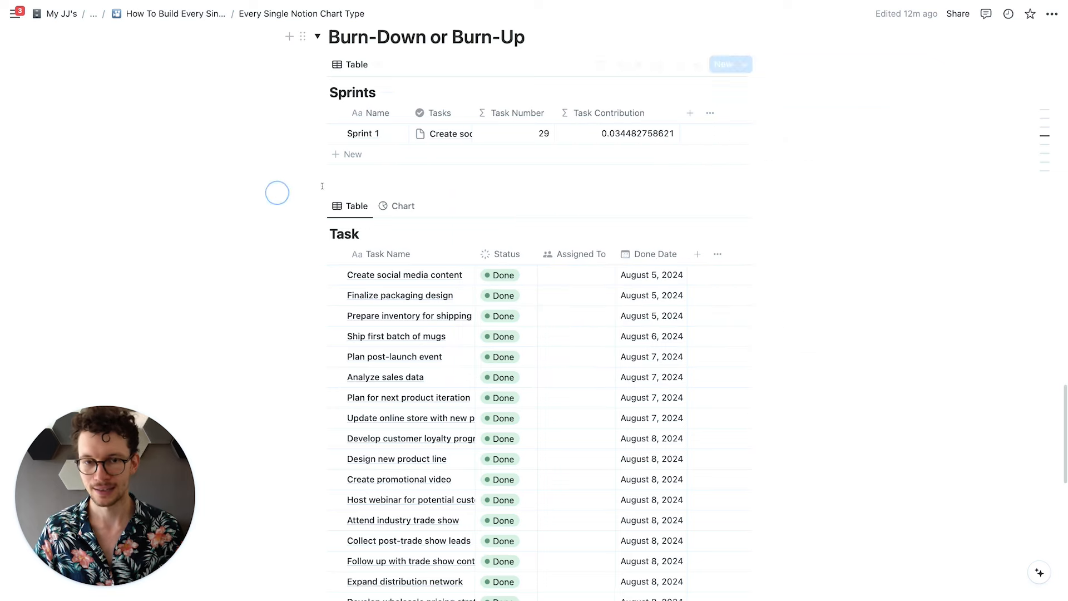
Step: Set the number format of the Sprints table's Task Contribution property to Percent
right_click(622, 140)
left_click(624, 113)
left_click(624, 113)
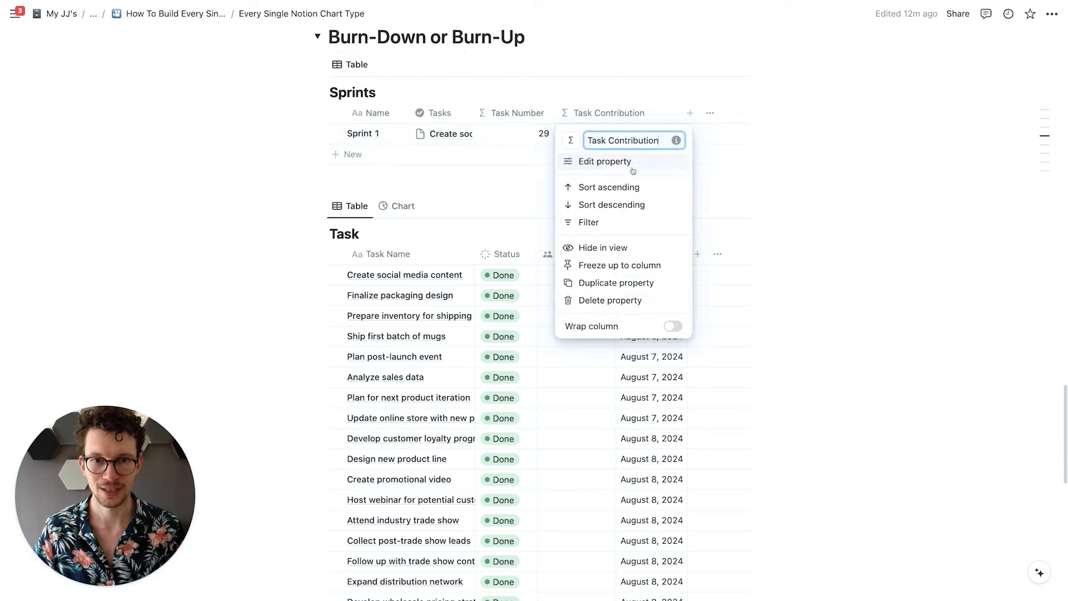
left_click(633, 170)
left_click(904, 132)
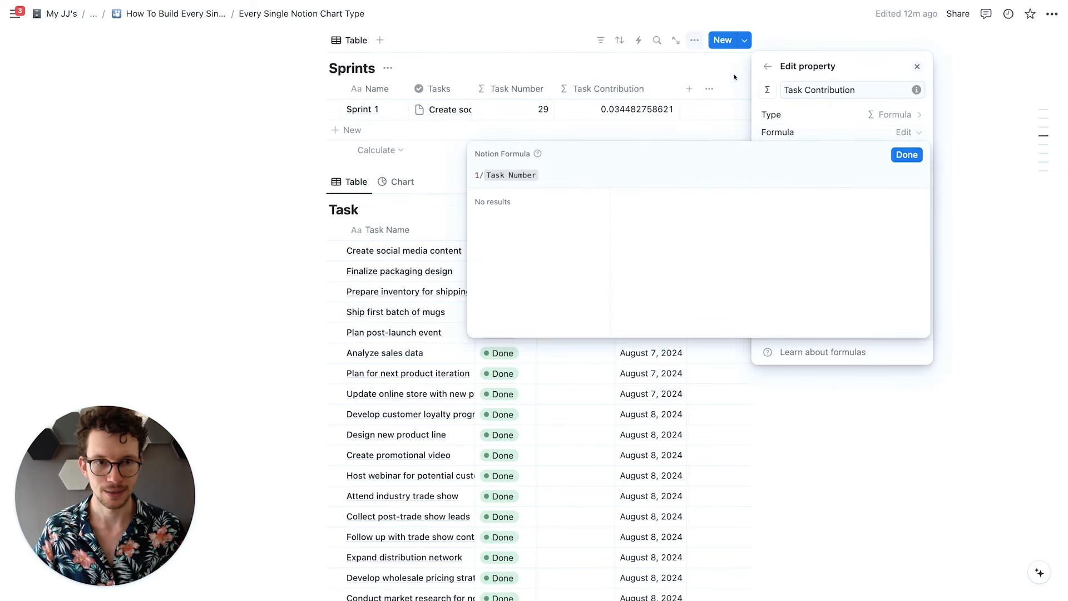
left_click(901, 100)
left_click(889, 149)
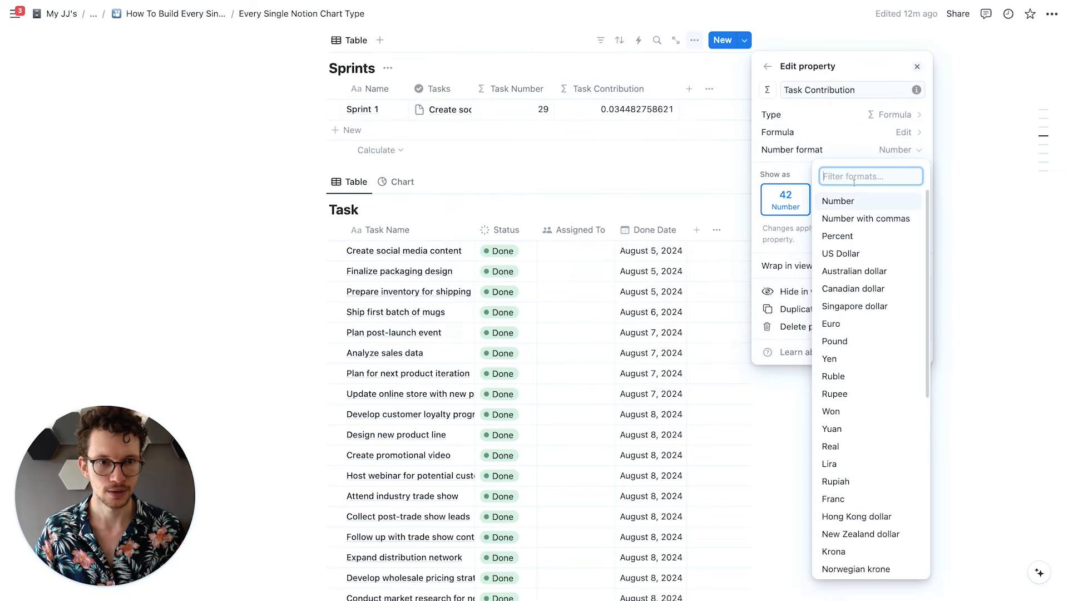
left_click(840, 234)
left_click(648, 191)
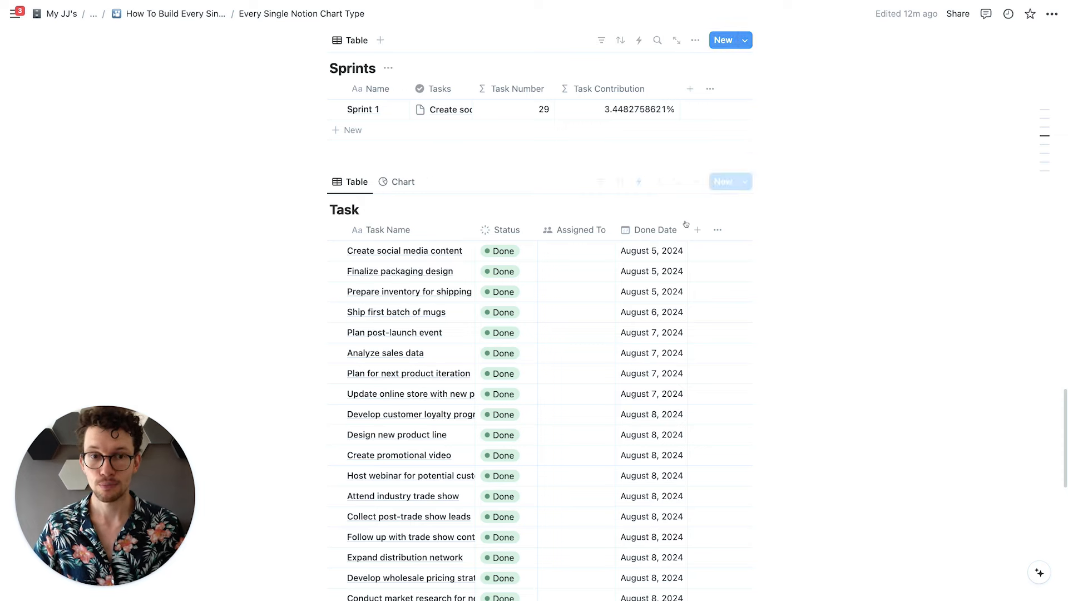
Step: Add a formula property named "Contribution" to the Task table
left_click(697, 230)
type("form")
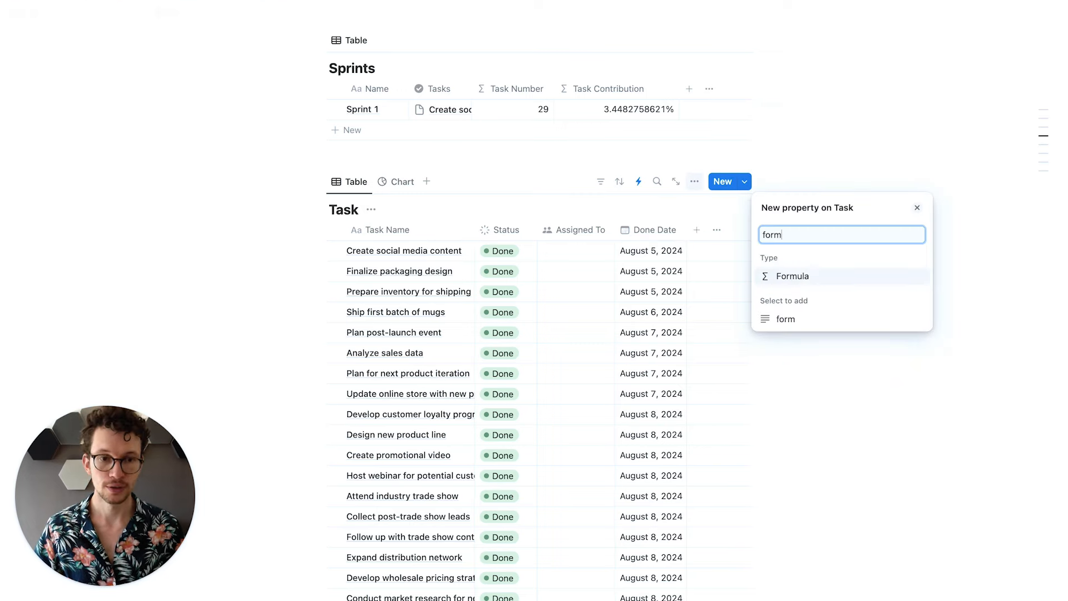
key("Return")
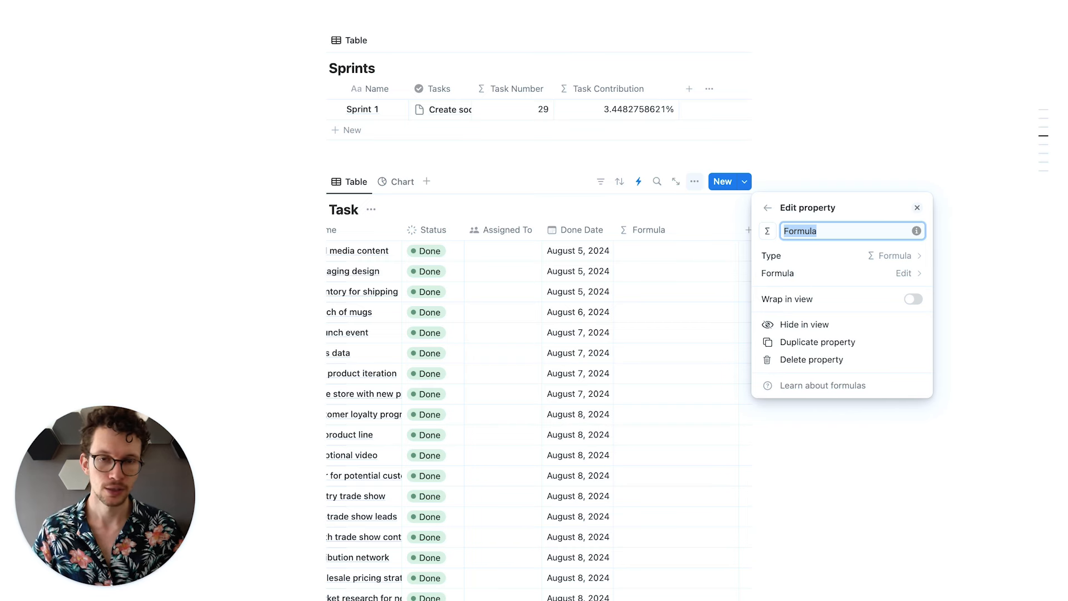
type("Contribution")
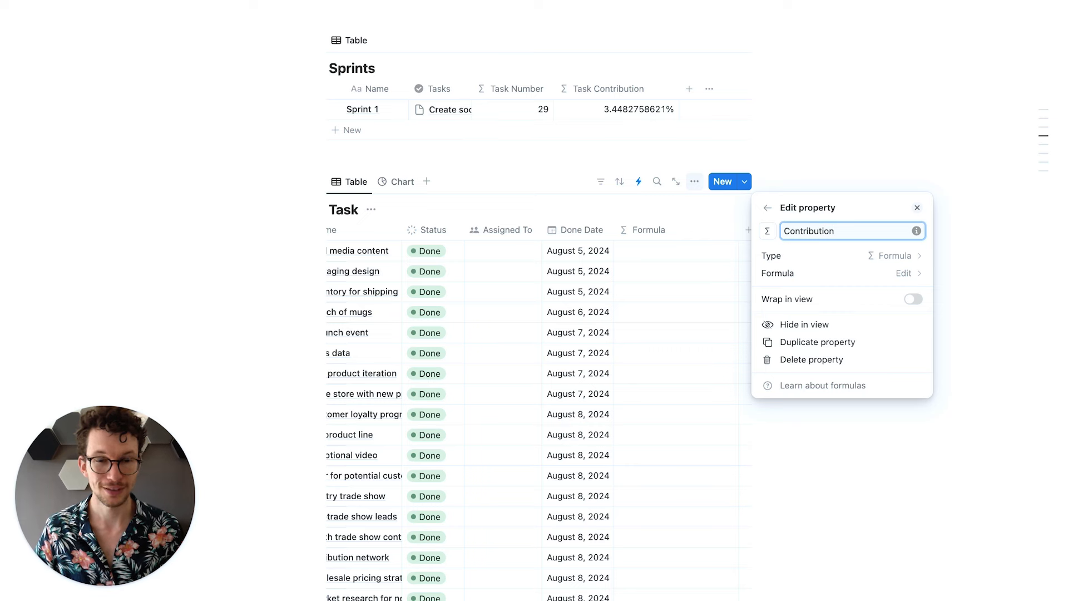
Step: Set the Task table's Contribution formula to Sprints.first().Task Contribution and save it
left_click(790, 274)
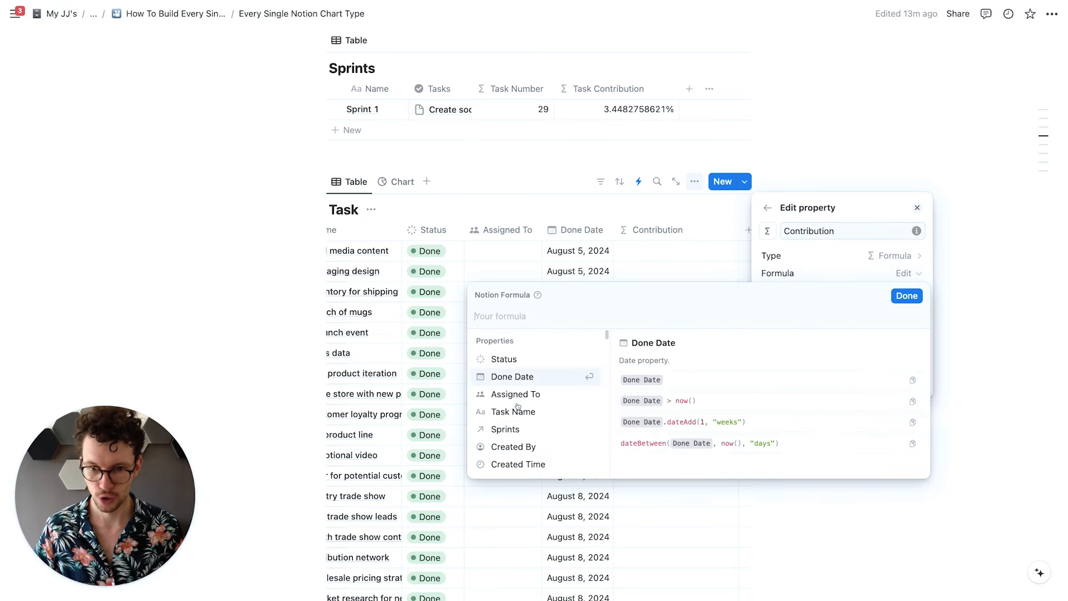
left_click(514, 430)
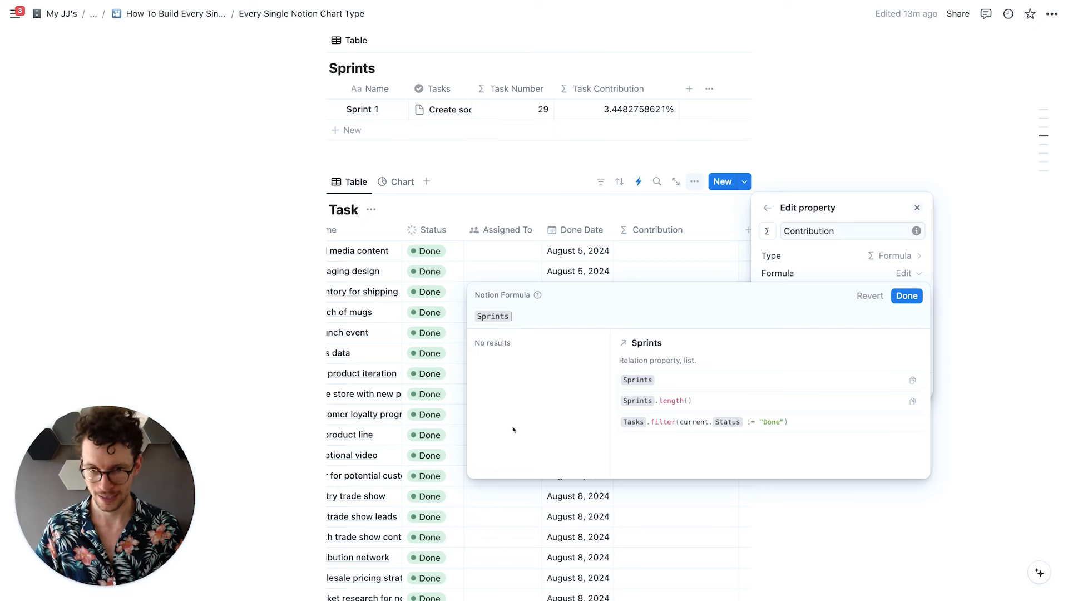
type(".fir")
key("Return")
type(".")
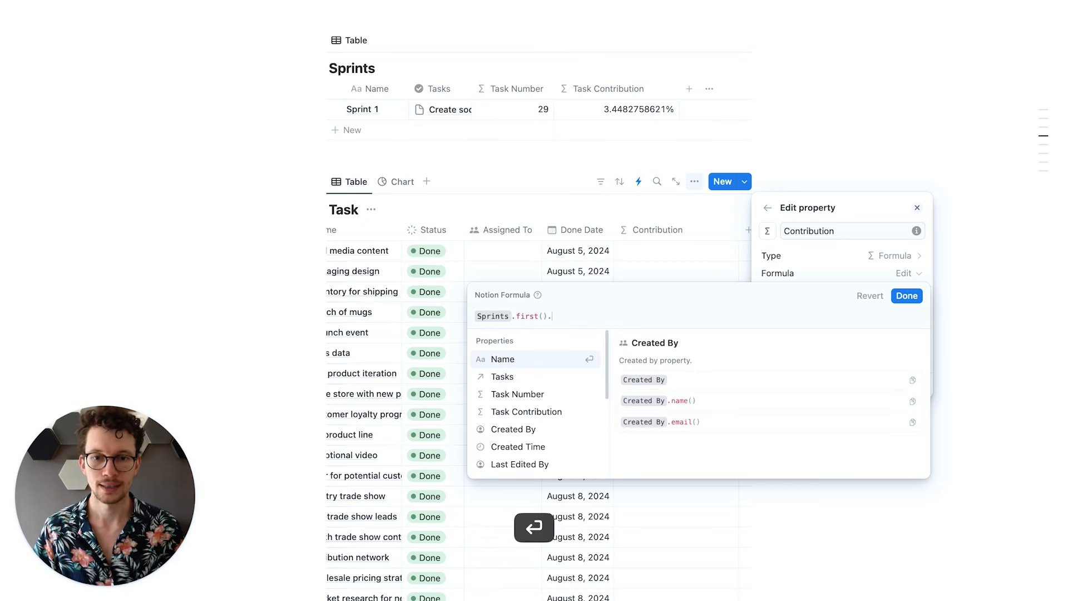
type("task")
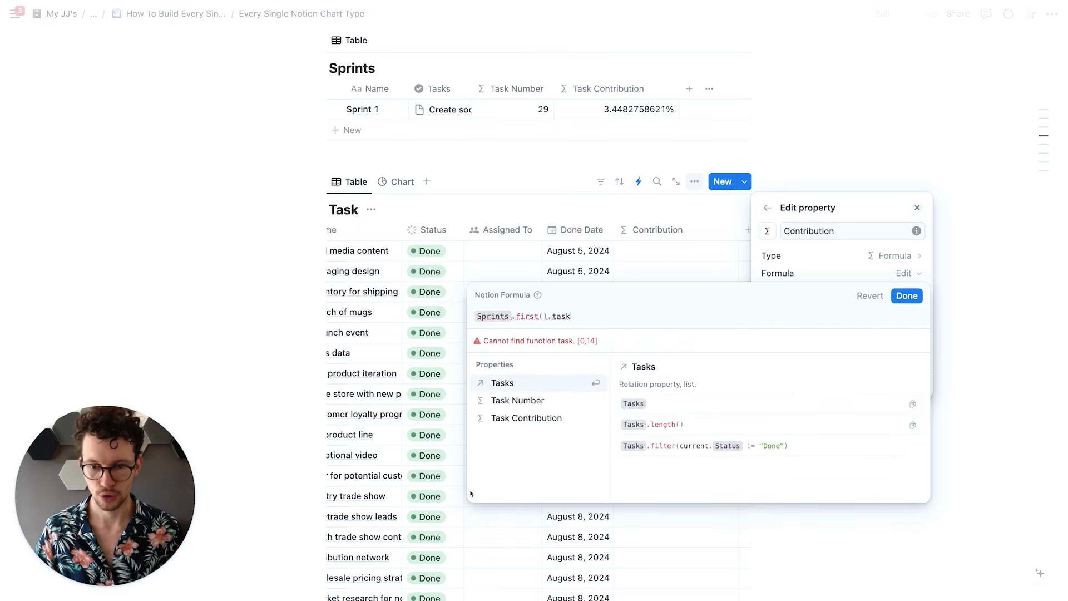
left_click(533, 418)
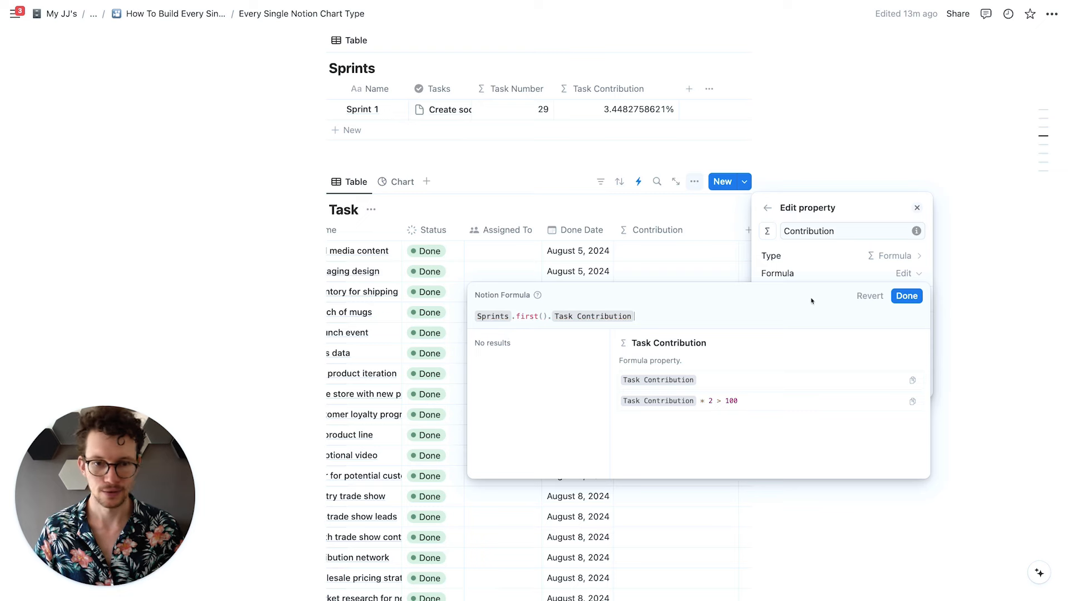
left_click(913, 296)
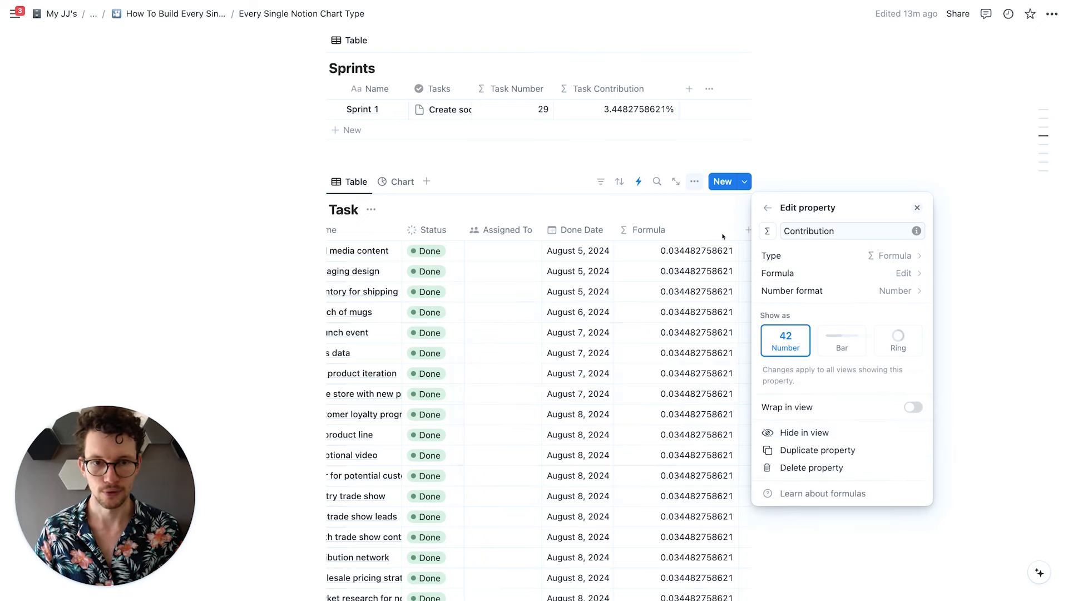
Step: Narrow the Task table's Contribution column and set its number format to Percent
left_click(500, 180)
left_click_drag(740, 231, 697, 236)
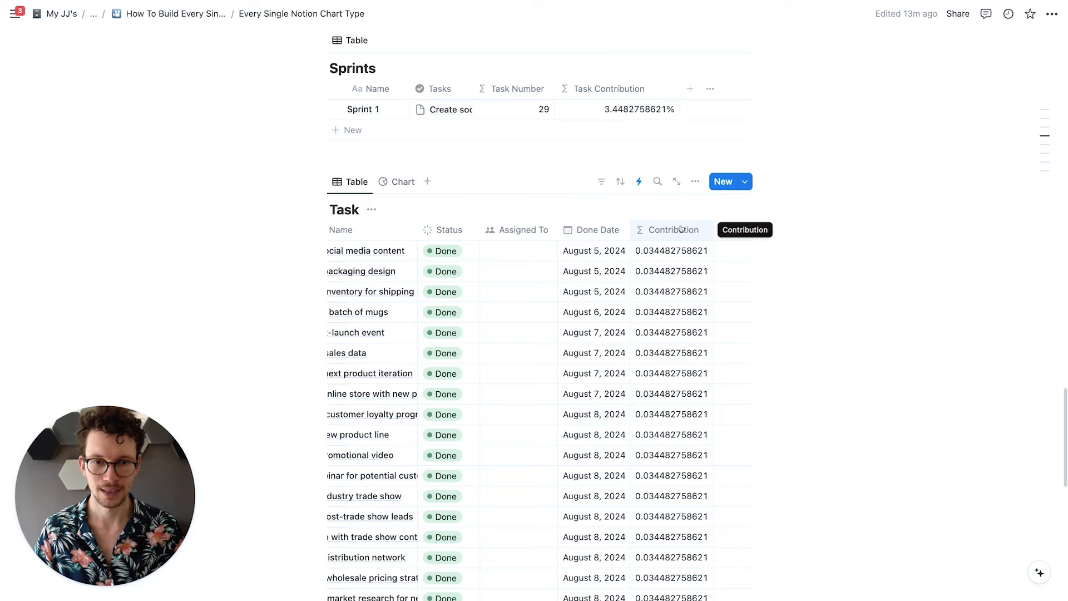
right_click(676, 250)
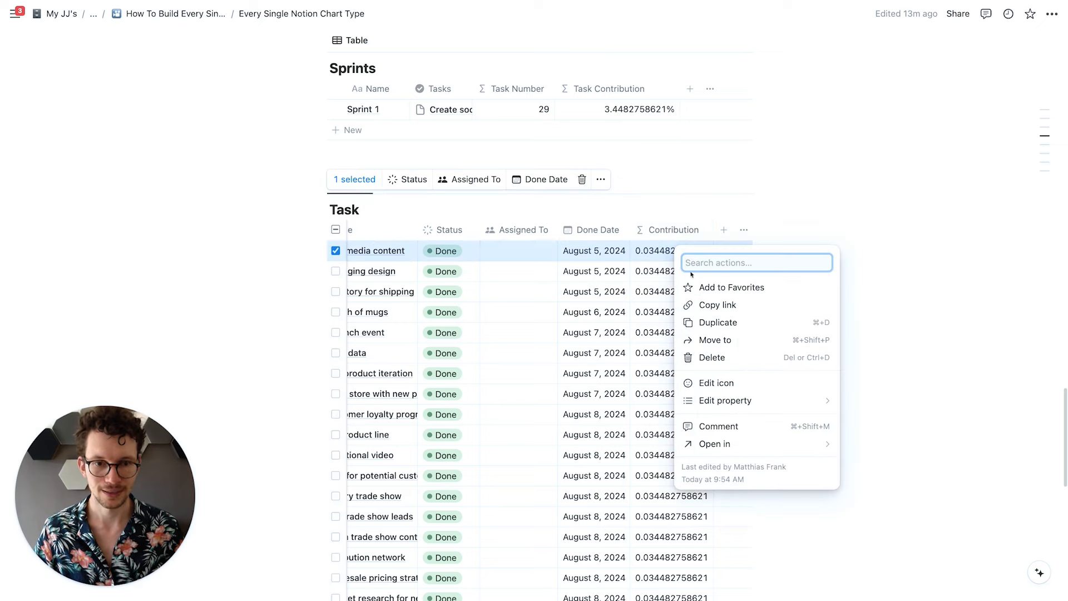
left_click(654, 266)
left_click(654, 252)
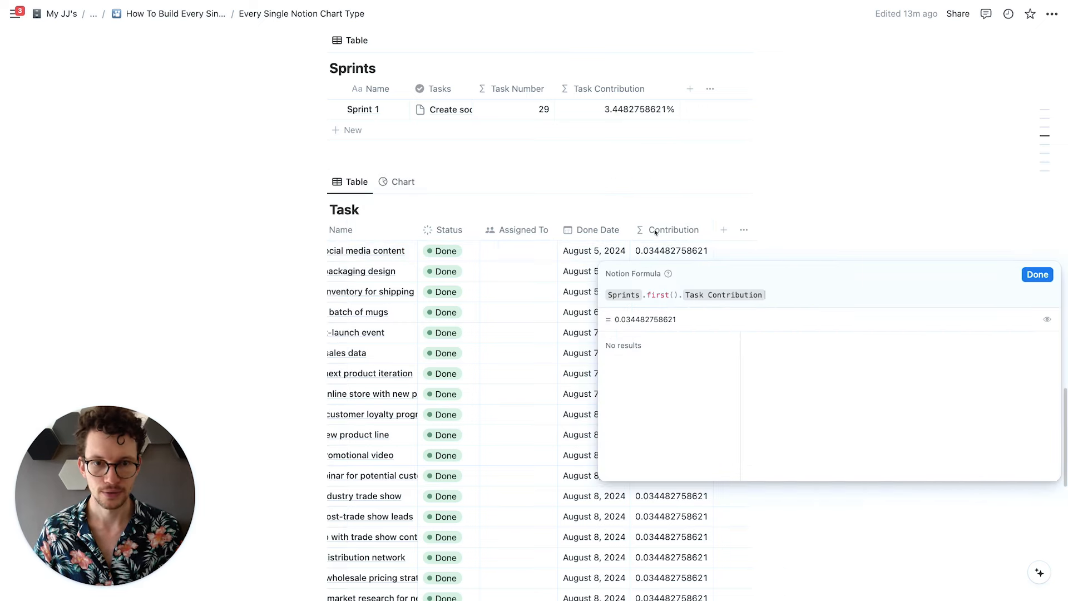
left_click(655, 232)
left_click(655, 232)
left_click(653, 276)
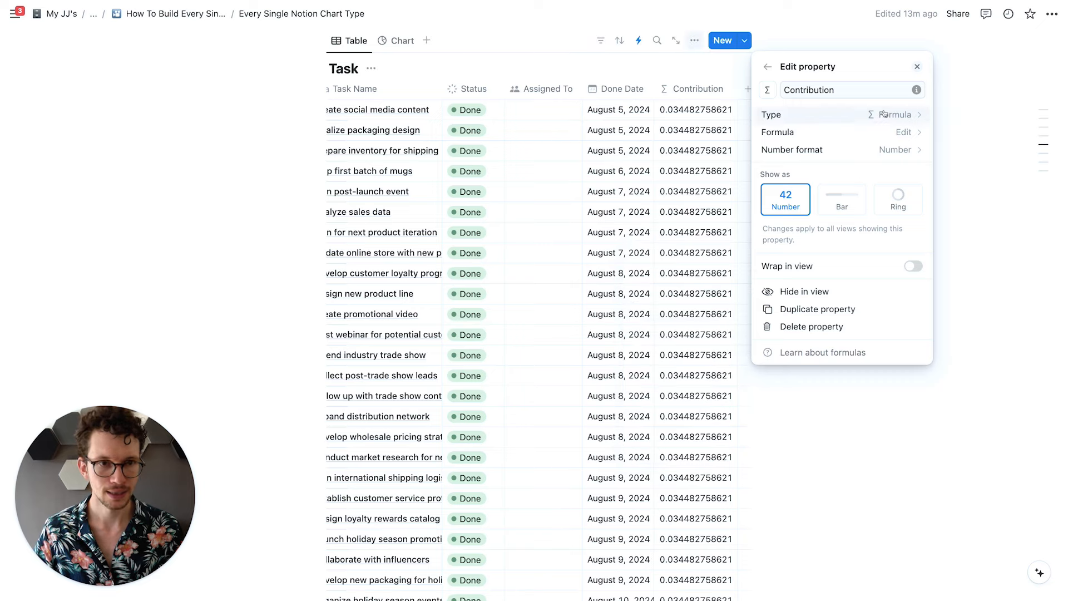
left_click(886, 149)
left_click(859, 235)
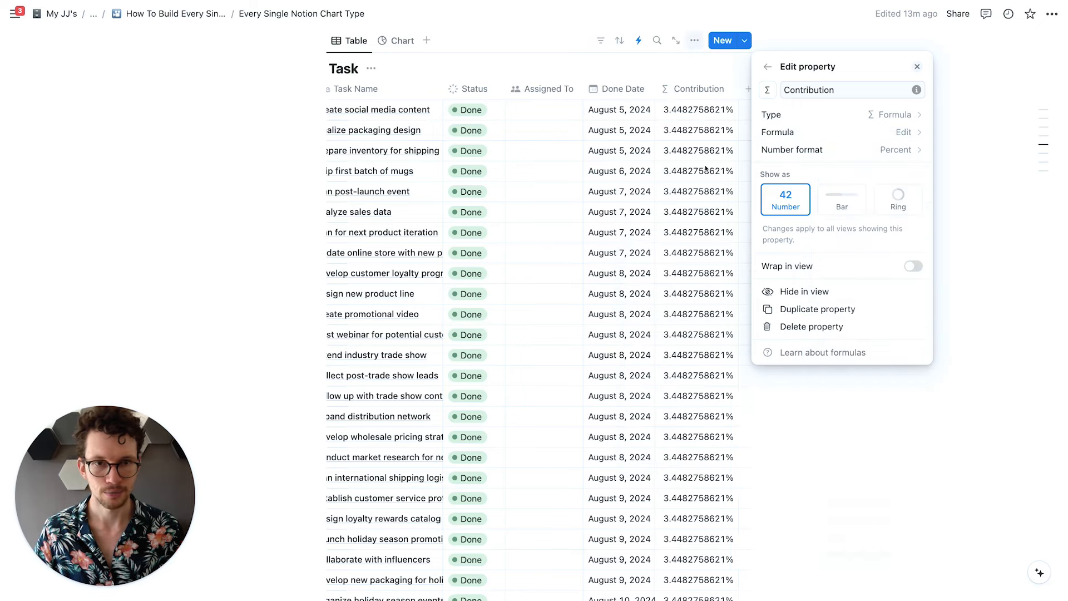
left_click(690, 102)
Step: Hide the Contribution property in the Task table view
left_click(698, 91)
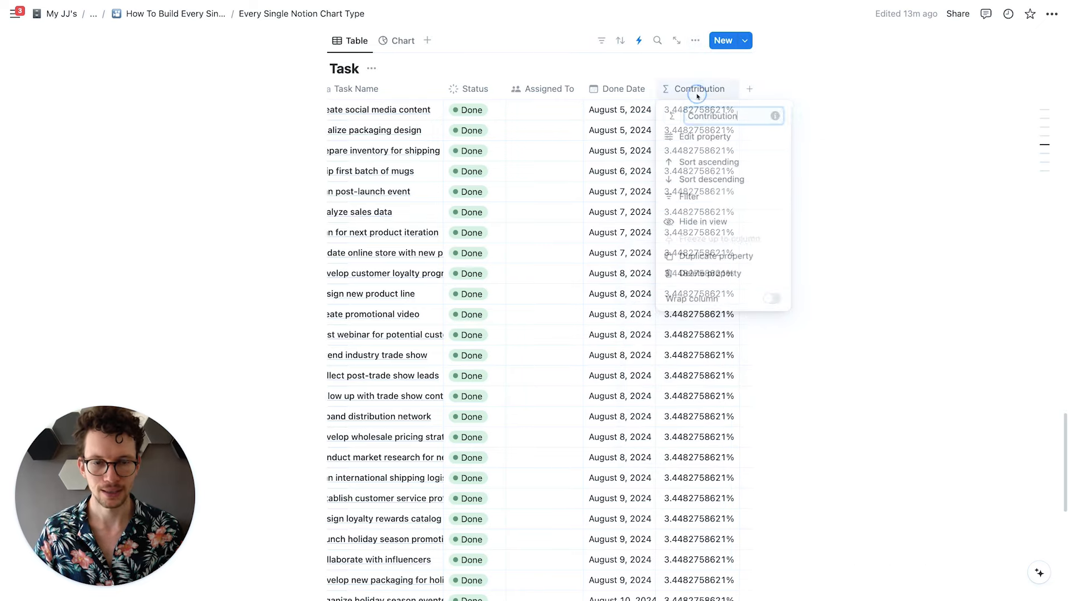
left_click(693, 222)
scroll(640, 156, "up", 5)
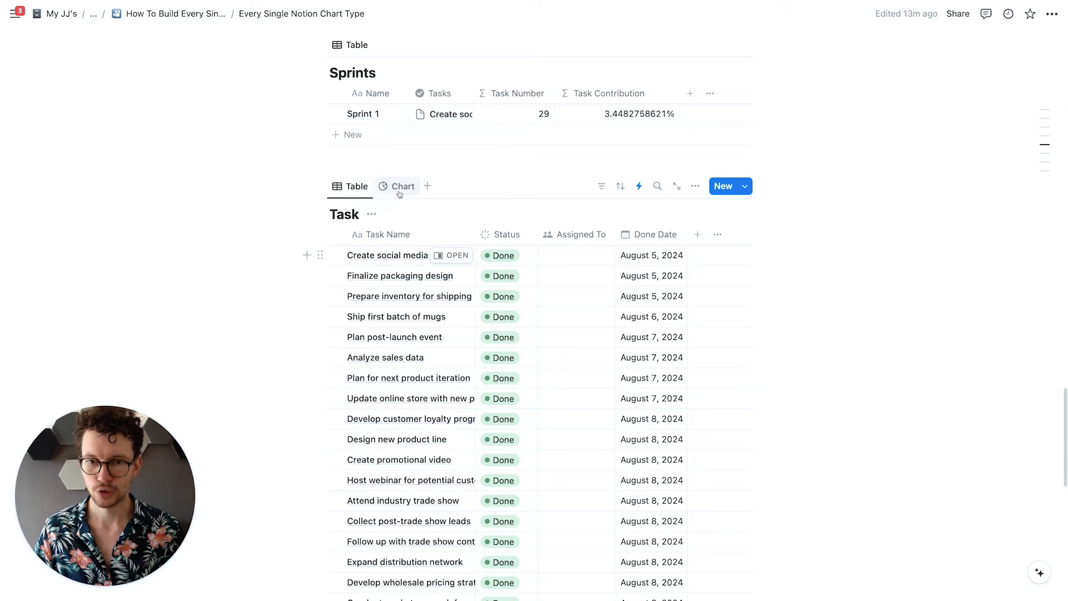
Step: Switch the Task database to its chart view and set the line chart's Y axis to the sum of Contribution
left_click(399, 192)
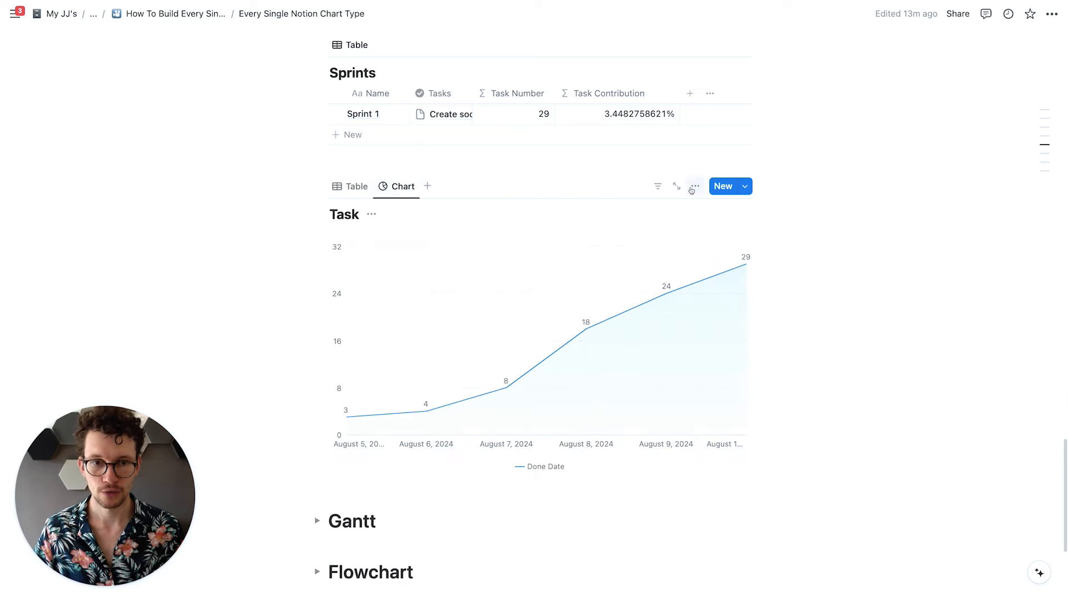
left_click(695, 187)
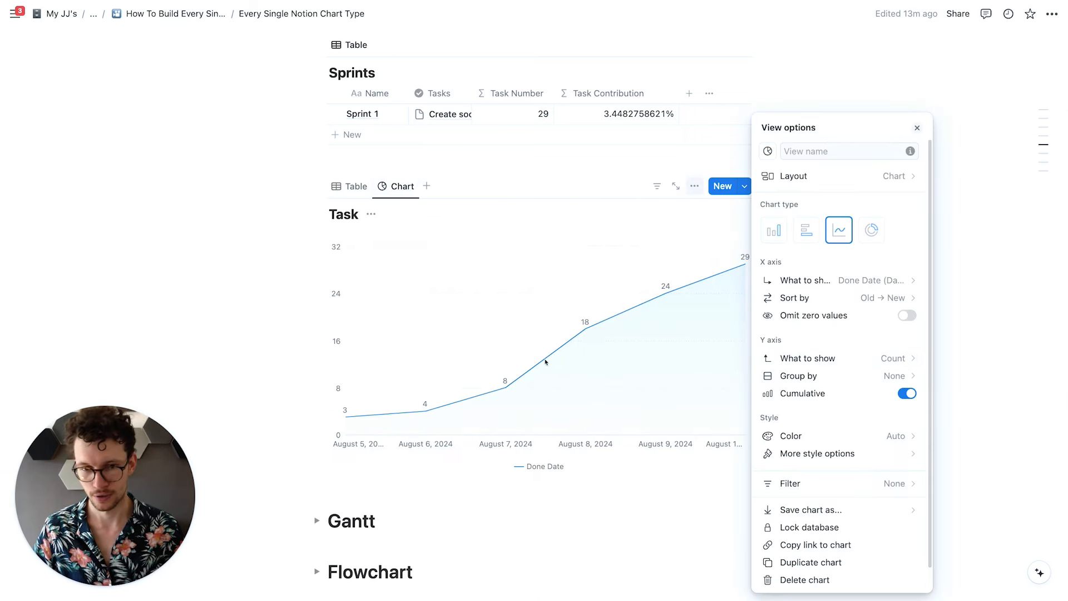
left_click(794, 361)
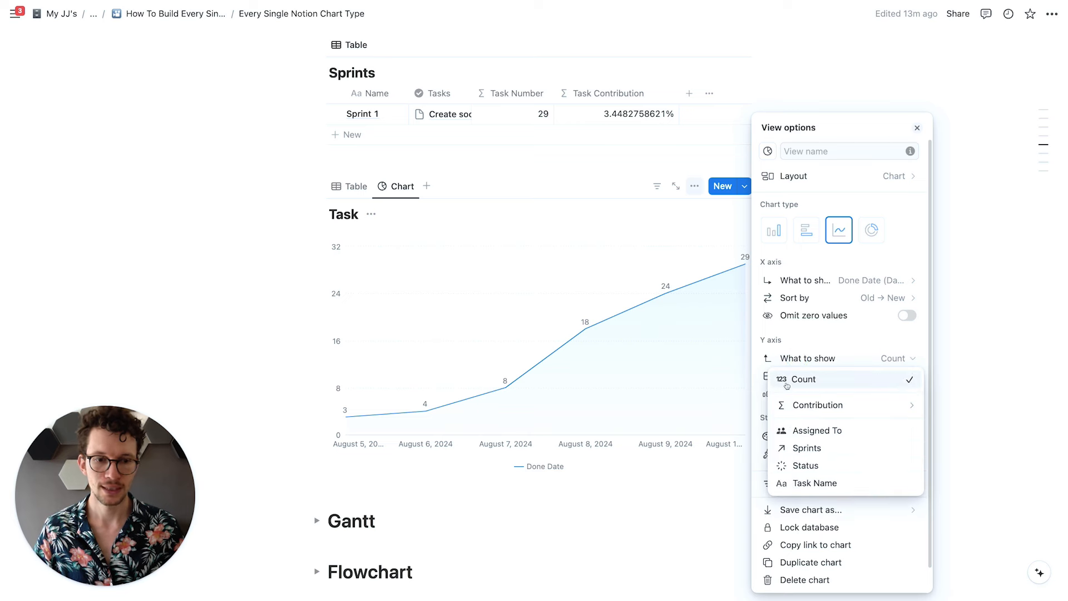
mouse_move(810, 406)
left_click(960, 360)
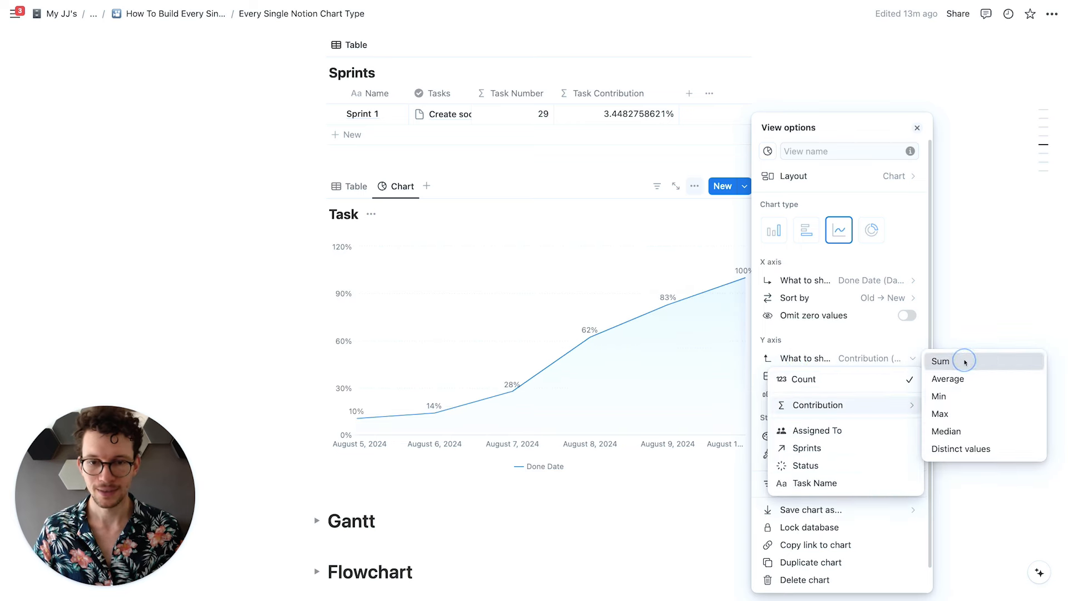
left_click(255, 362)
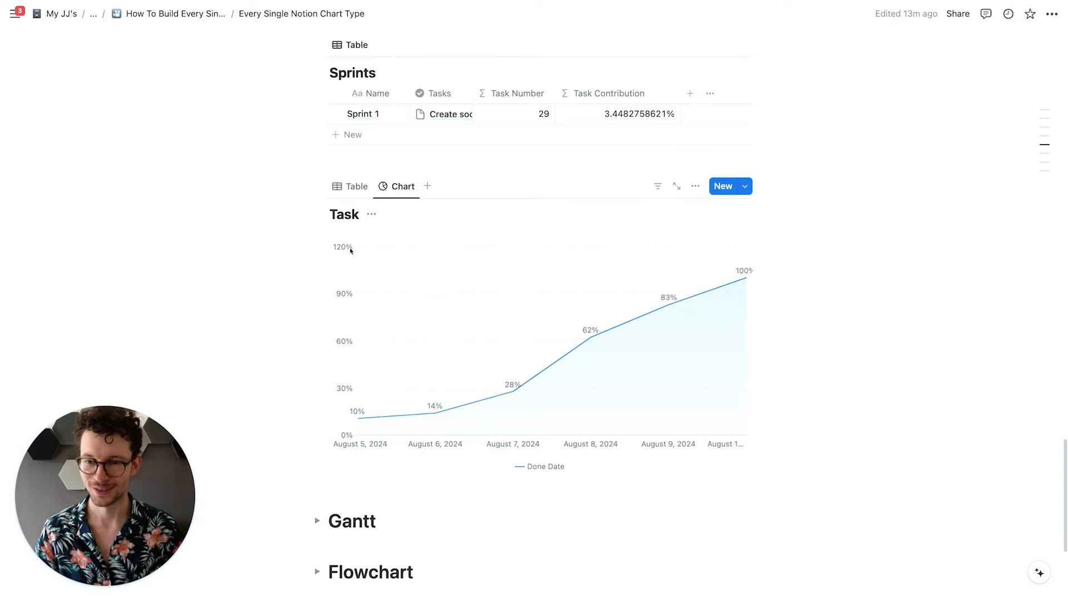
key("super+r")
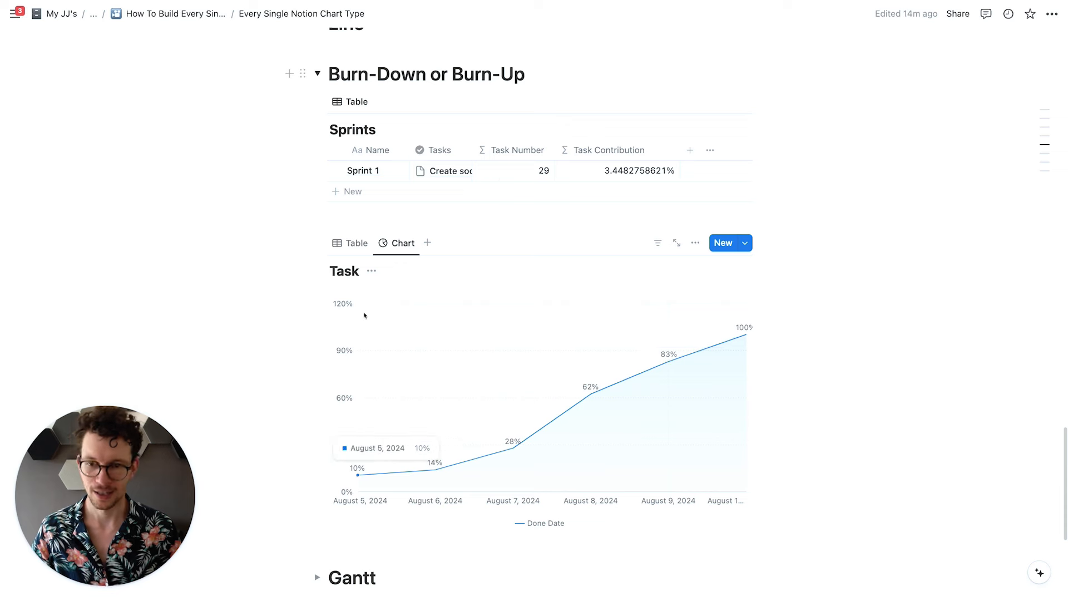
Step: Return the Task database to its table view and add a formula property named "Burn-Down"
scroll(355, 306, "down", 2)
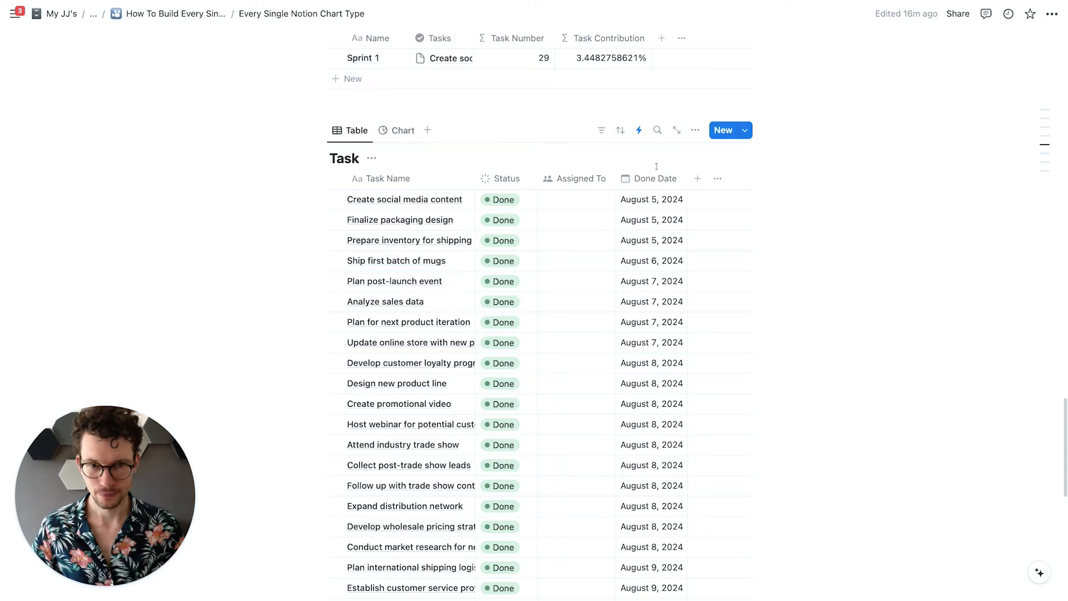
left_click(697, 179)
type("form")
key("Return")
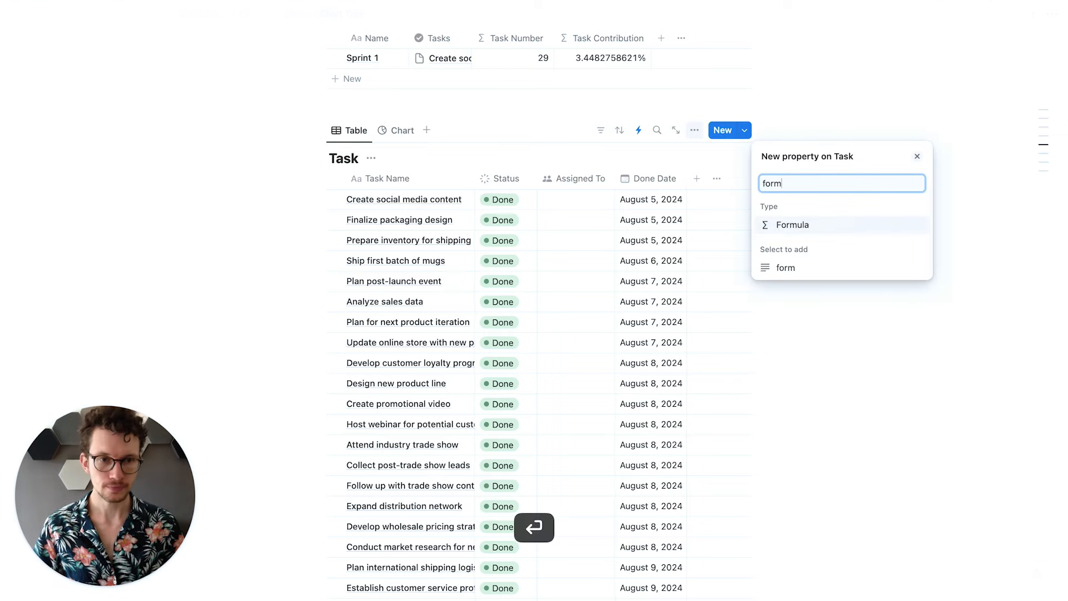
type("Burnd")
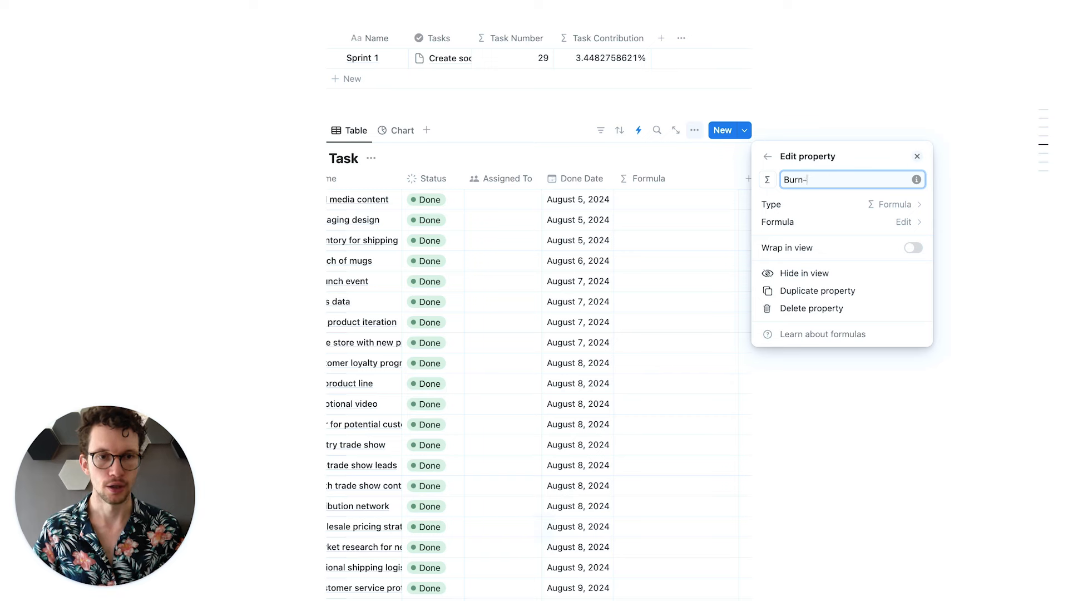
Step: Set the Burn-Down formula to Sprints.map(current.Tasks) and save it
left_click(839, 227)
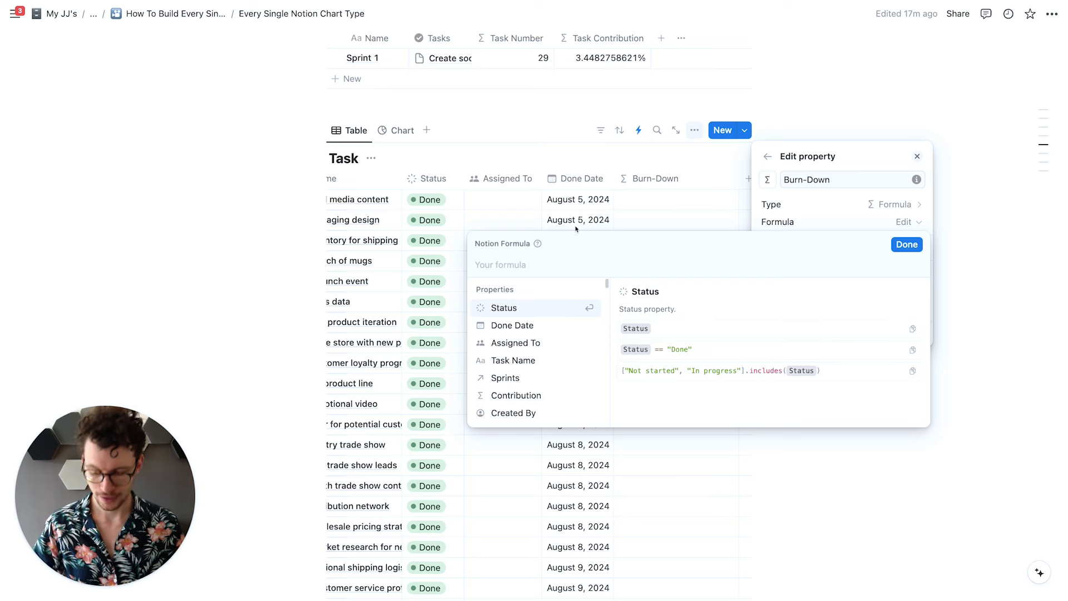
type("sprin")
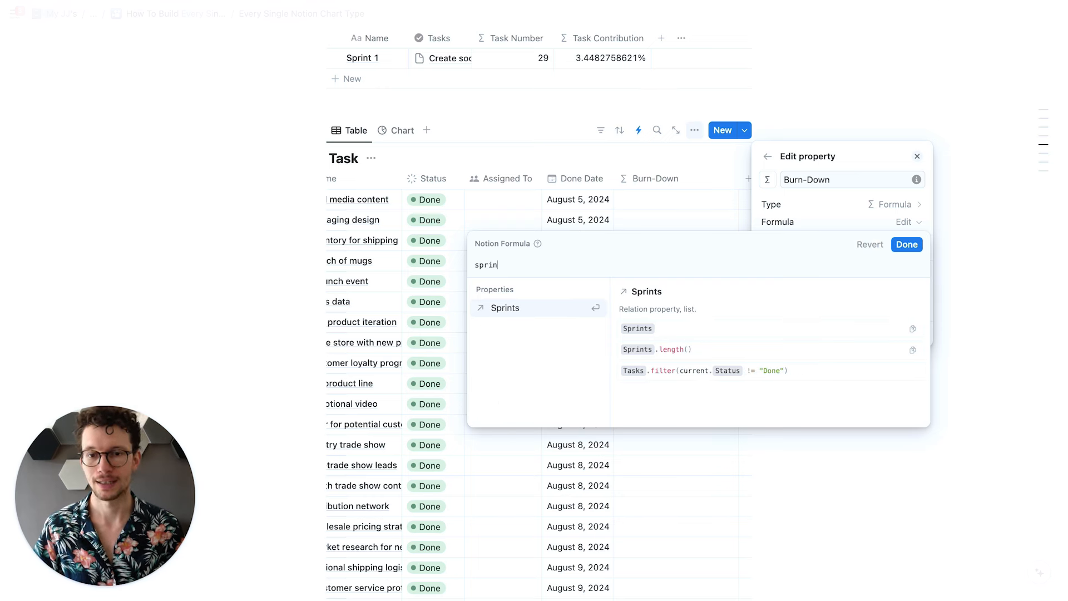
key("Return")
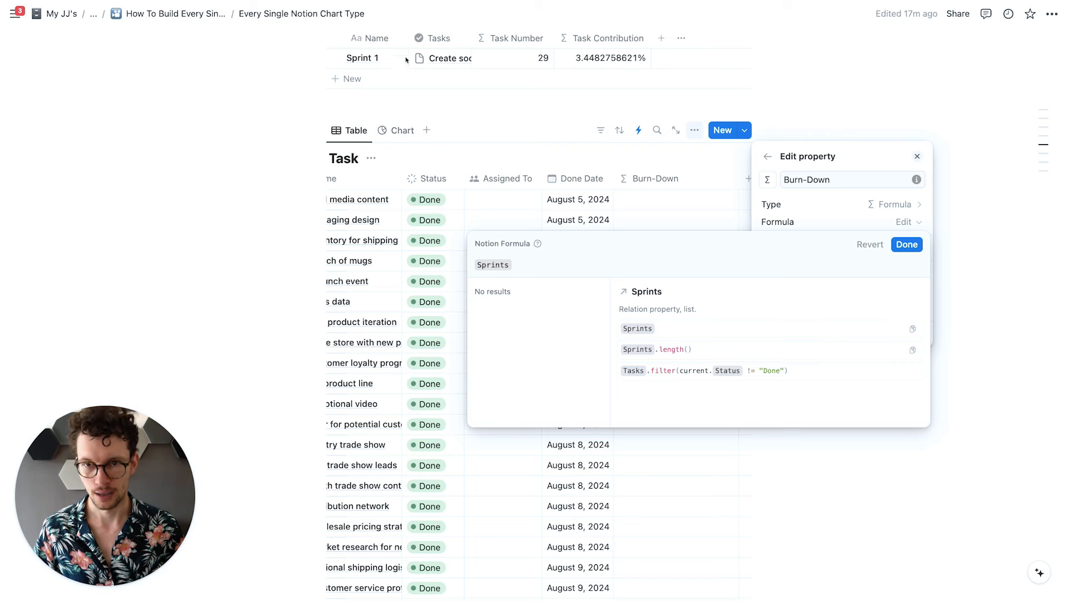
type(".ma")
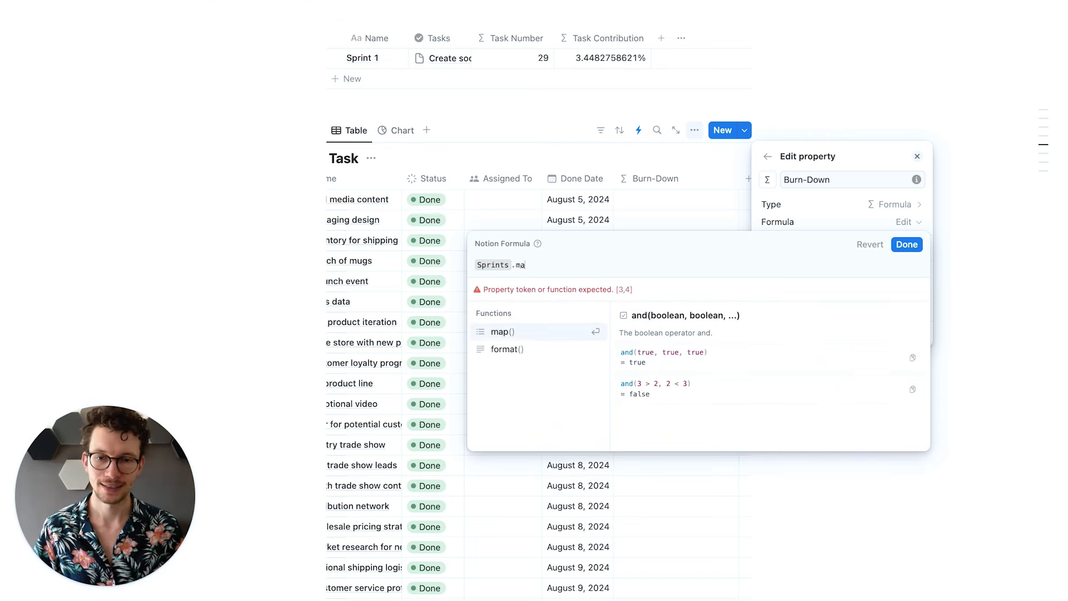
key("Return")
key("Return")
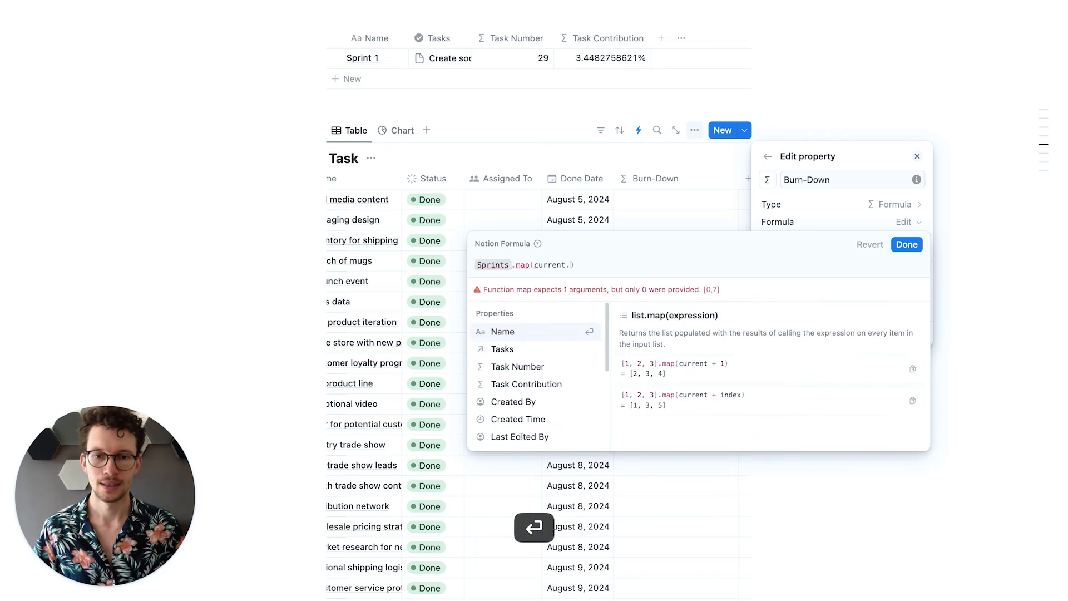
type(".")
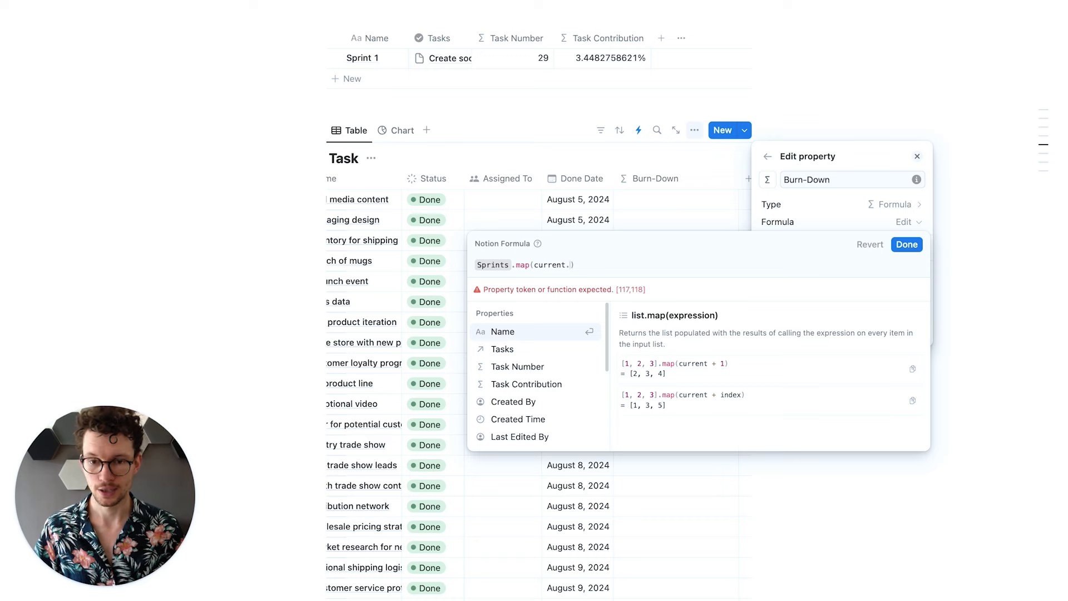
left_click(513, 344)
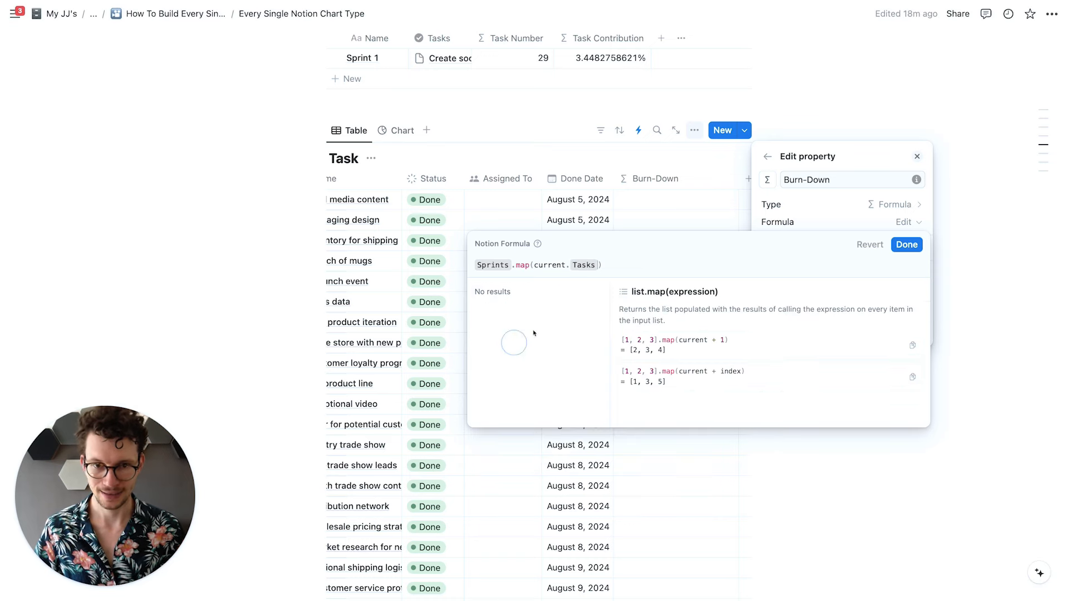
left_click(626, 264)
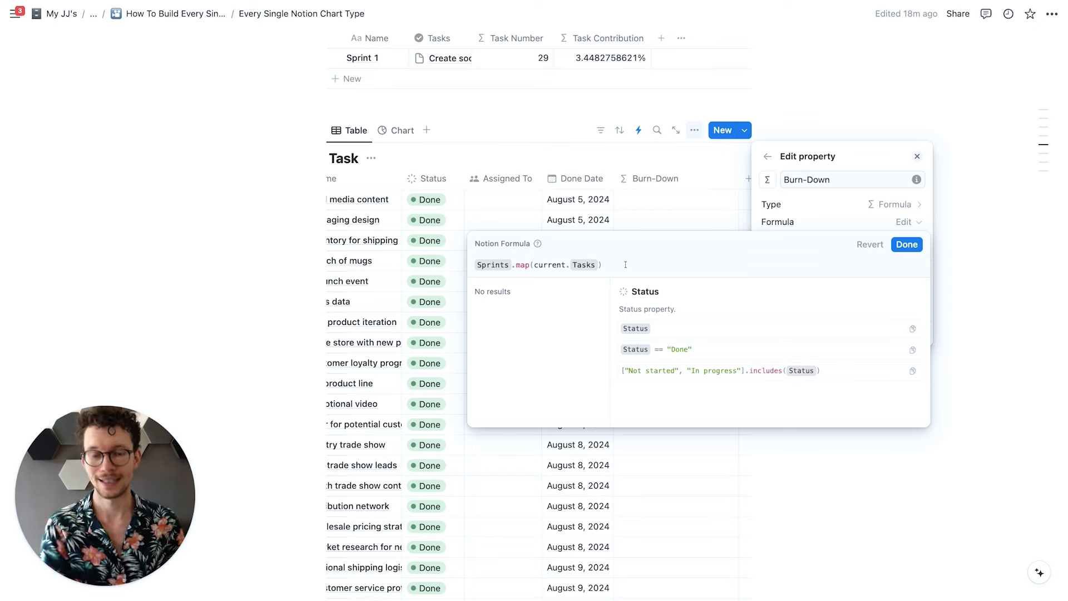
left_click(906, 245)
left_click(866, 130)
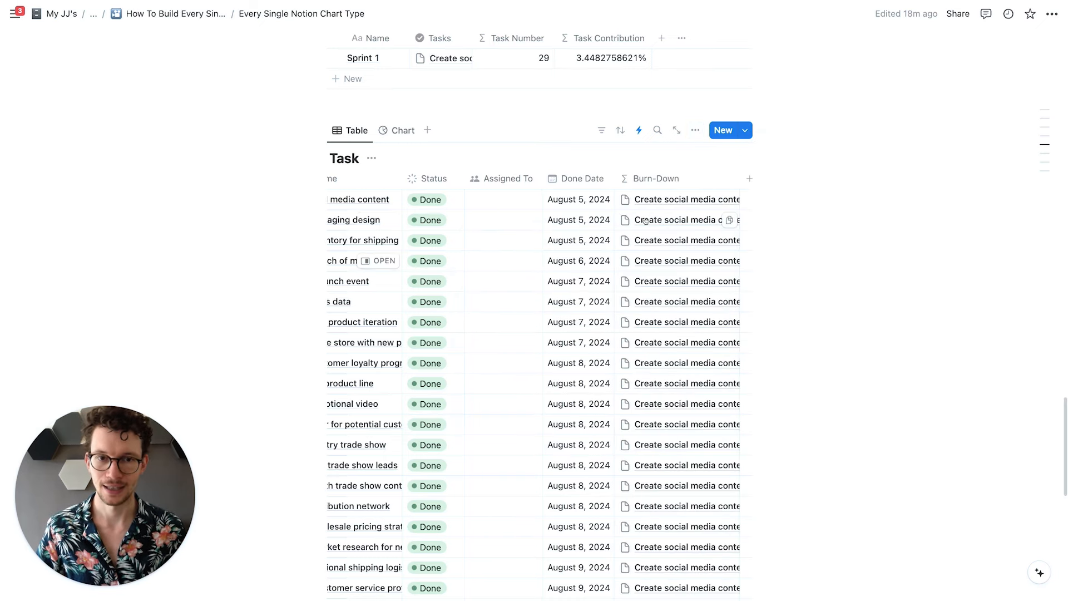
left_click(690, 178)
left_click(692, 227)
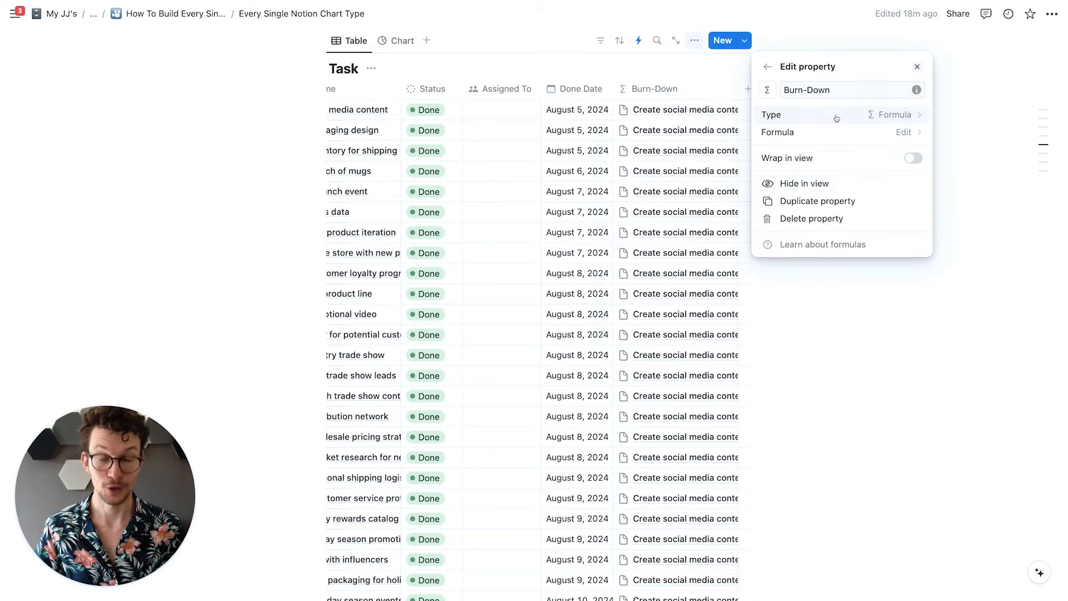
left_click(693, 80)
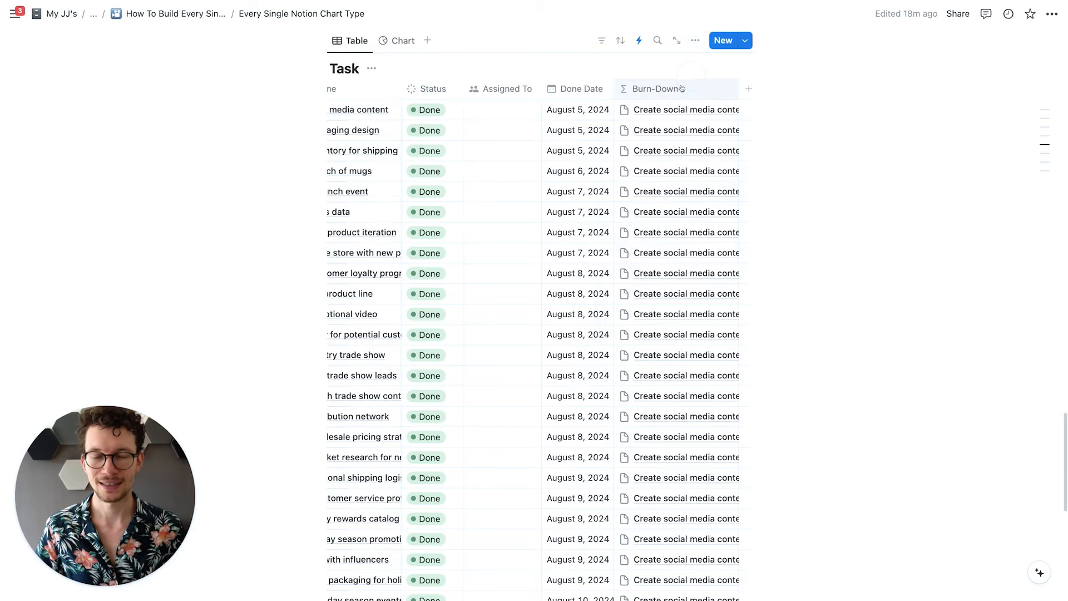
scroll(583, 360, "up", 8)
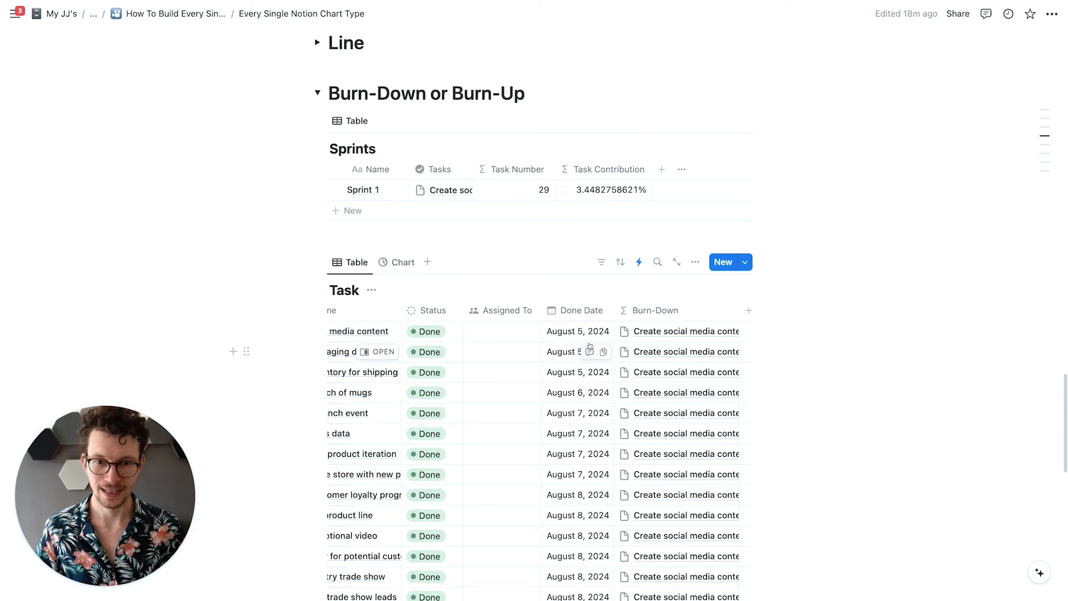
Step: Open the Burn-Down formula in the Task table for editing and append .flat() to the mapped tasks
left_click(656, 310)
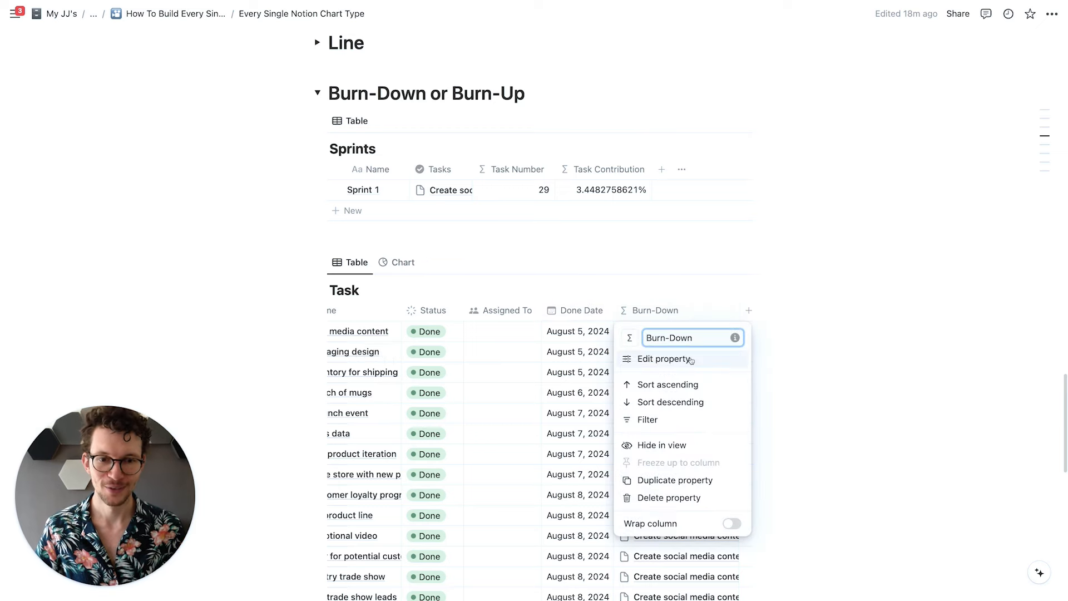
left_click(665, 360)
left_click(818, 134)
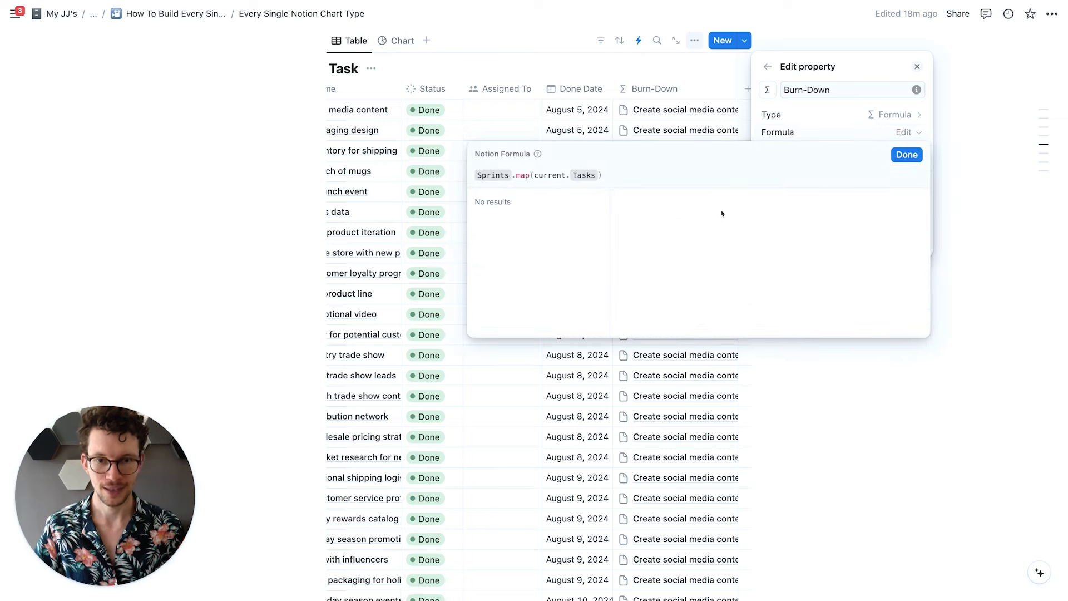
type(".flat")
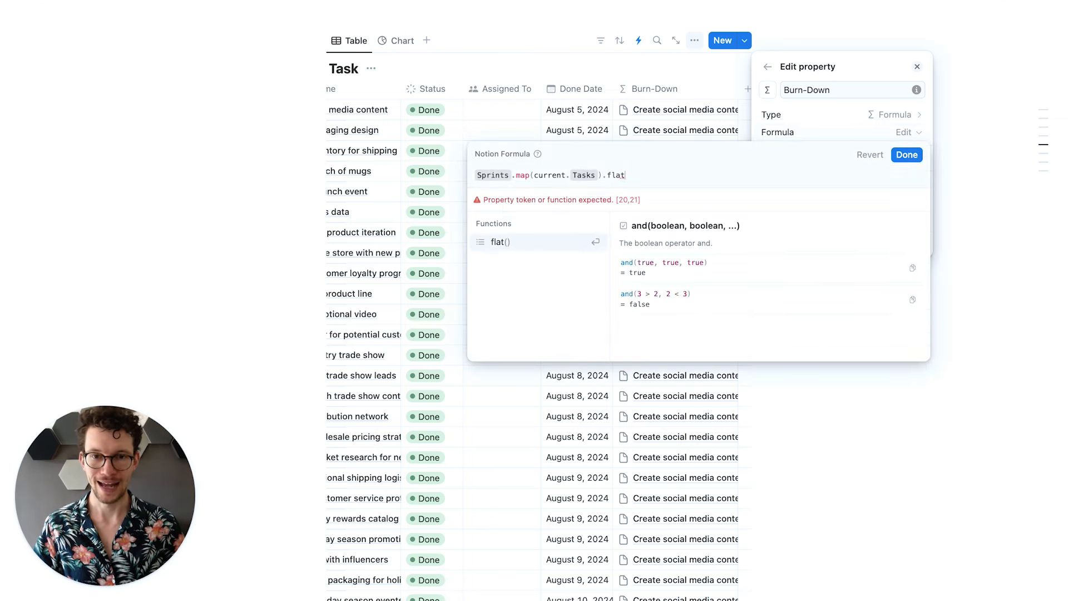
key("Return")
Step: Append .filter(current.Done Date<=Done Date) to the Burn-Down formula and close the property settings
type(".")
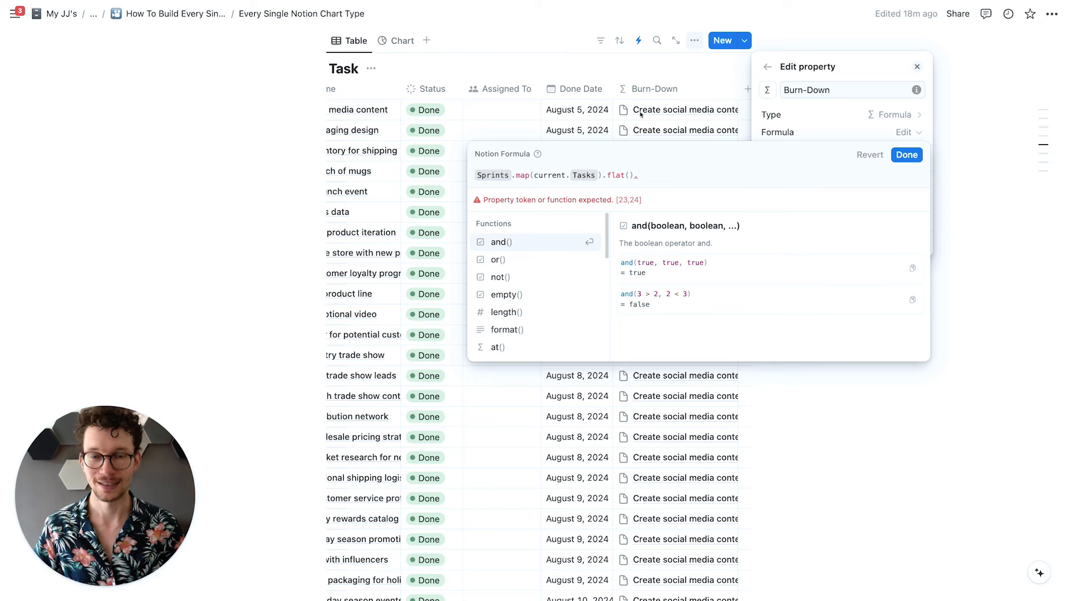
type("fil")
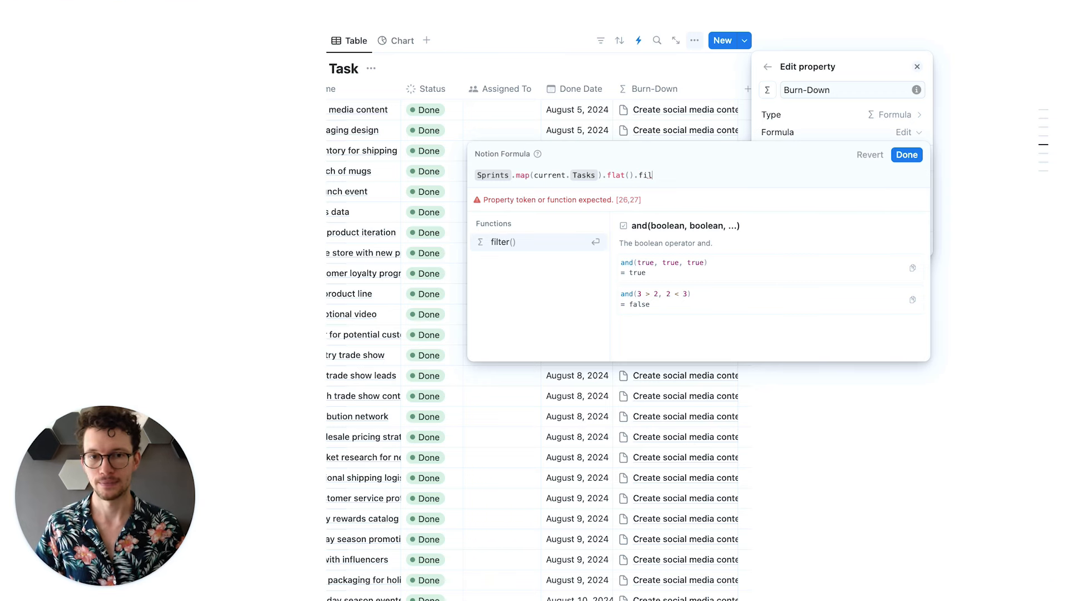
key("Return")
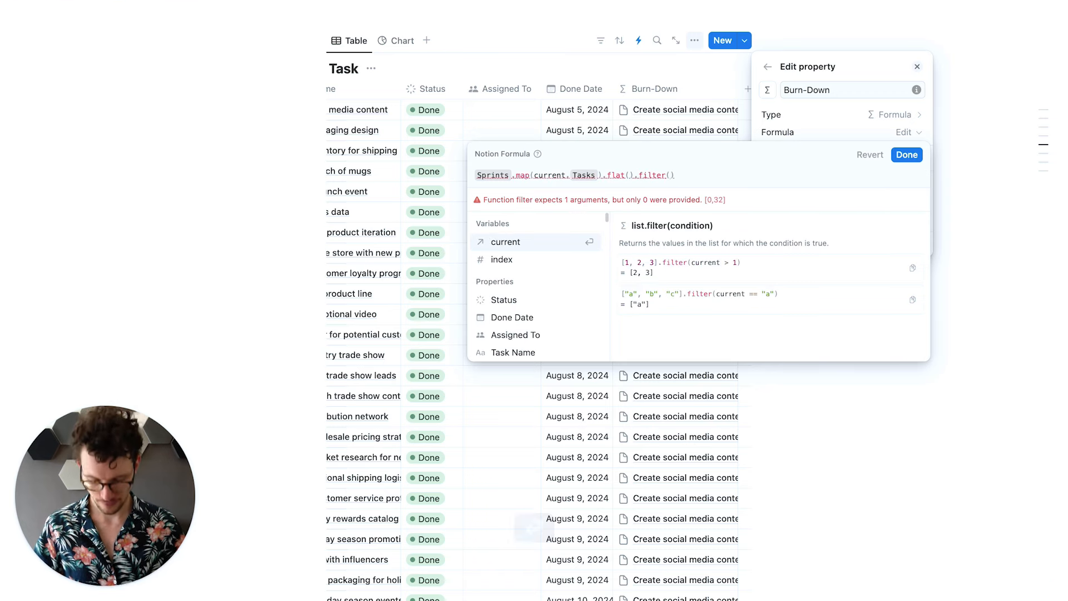
key("Return")
type(".")
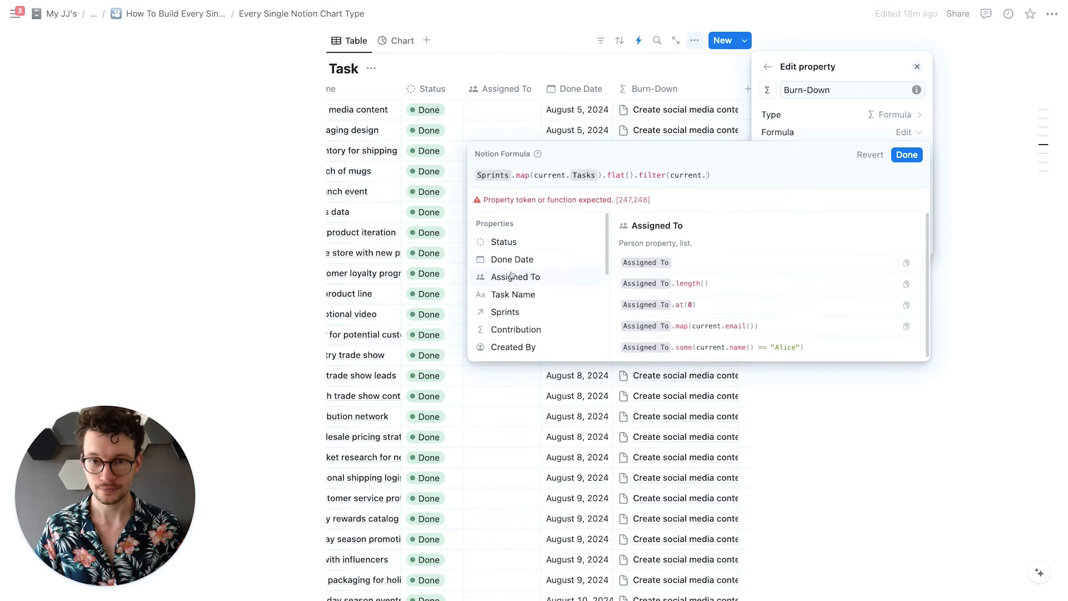
left_click(509, 258)
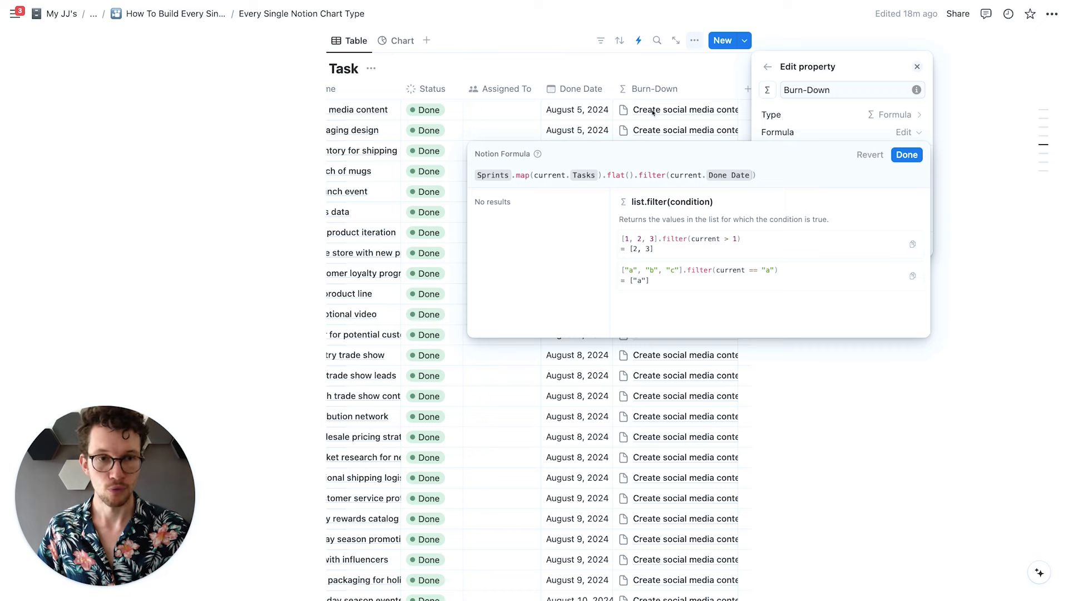
type("<=")
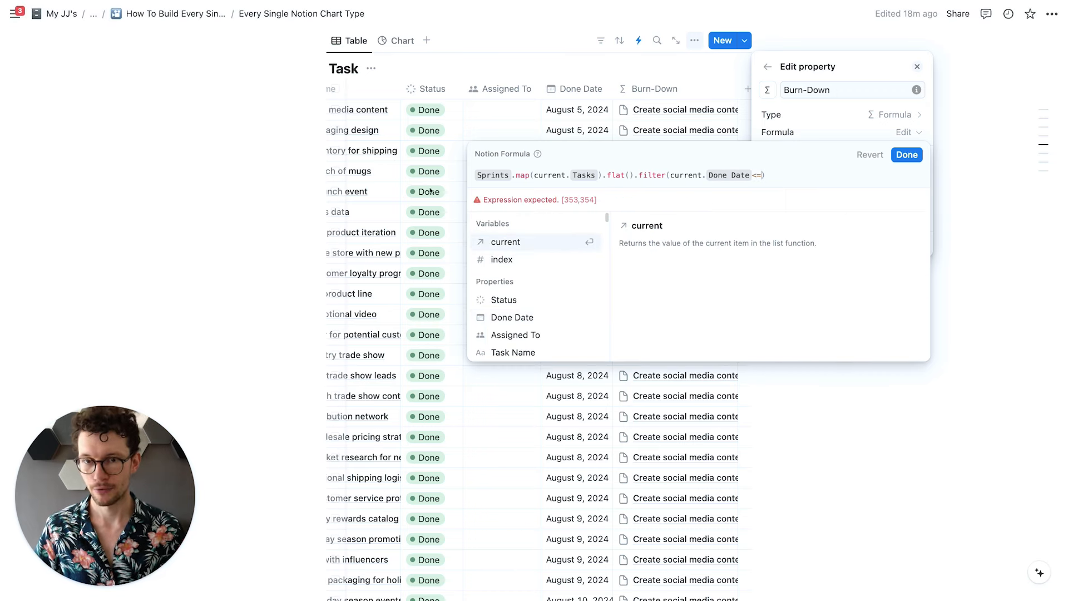
left_click(510, 318)
left_click(912, 159)
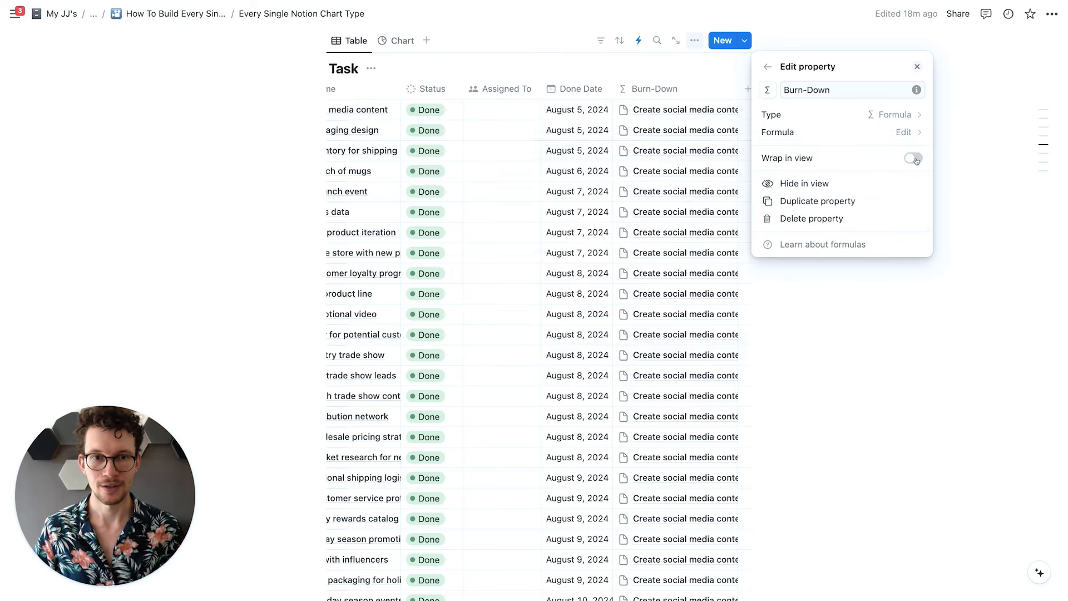
left_click(873, 385)
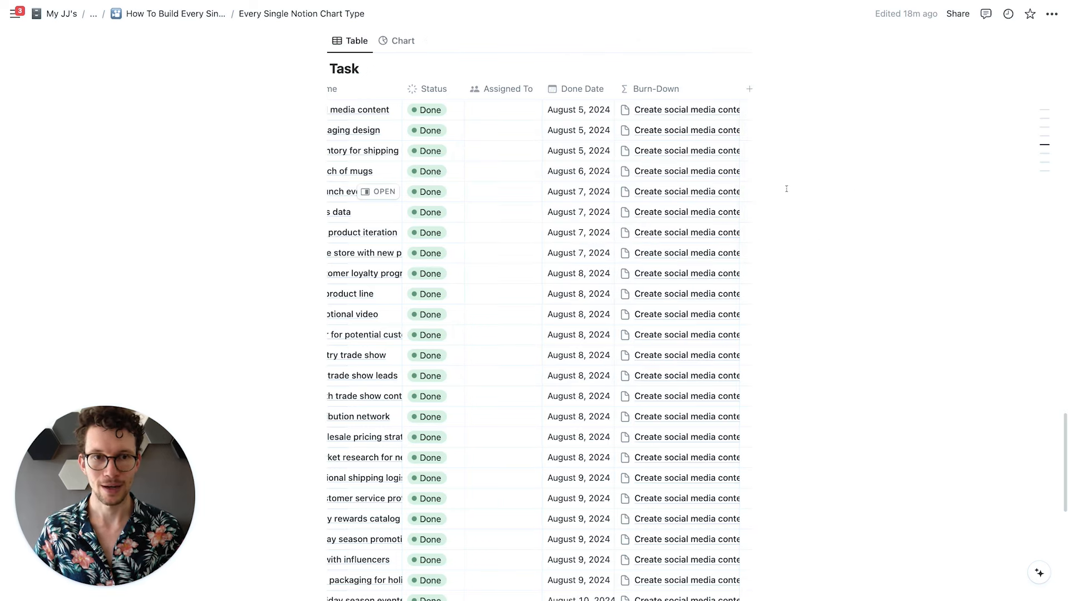
Step: Turn on text wrapping for the Burn-Down column in the Task table
left_click(679, 88)
left_click(731, 303)
left_click(842, 226)
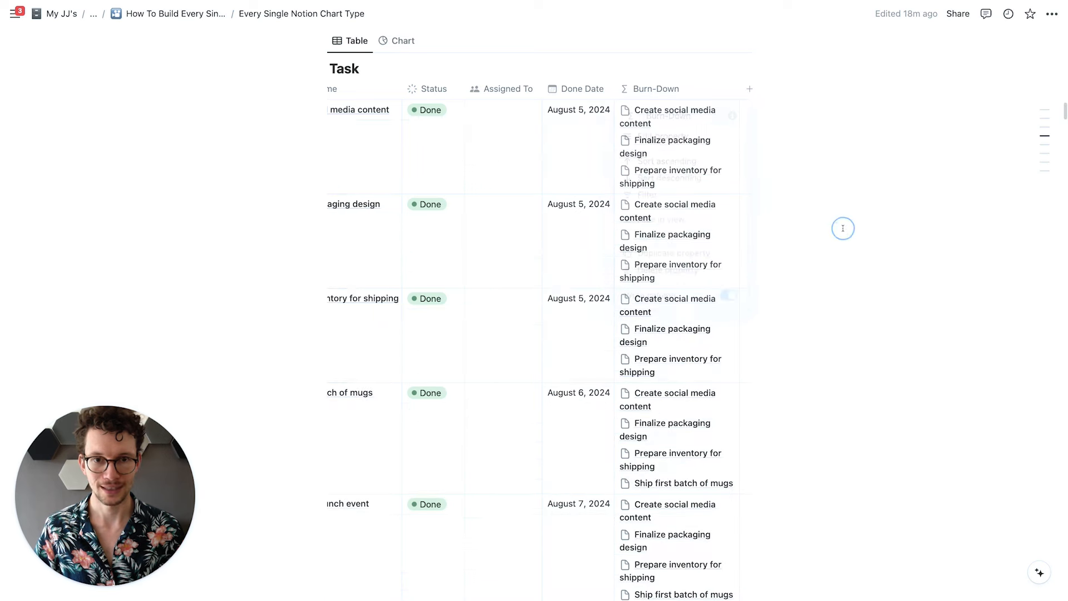
Step: Compare the tasks listed under Burn-Down with each row's Done Date in the Task table
scroll(651, 114, "up", 2)
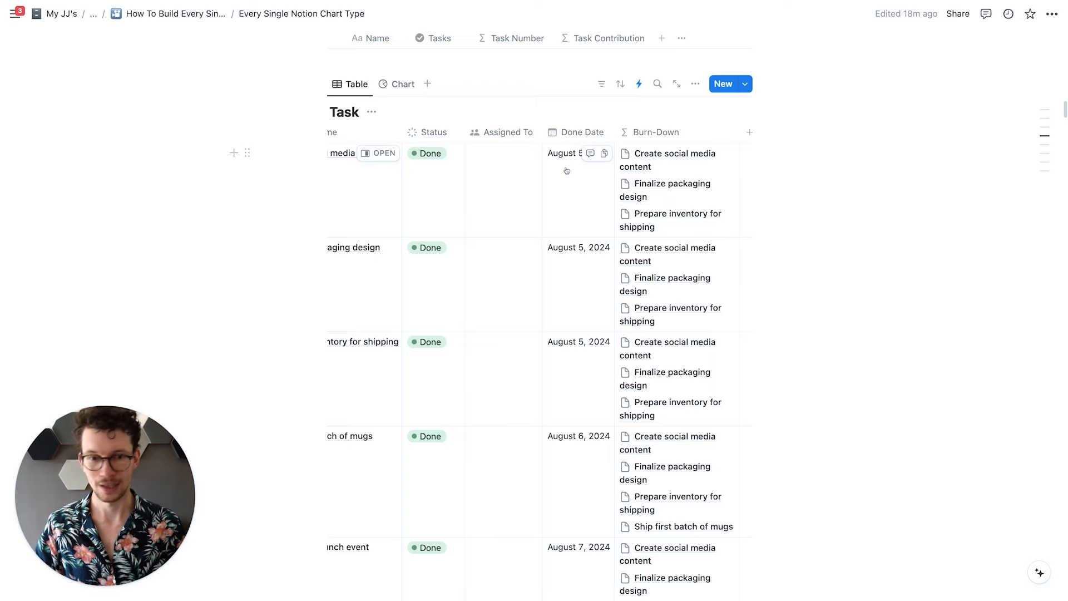
scroll(584, 241, "down", 5)
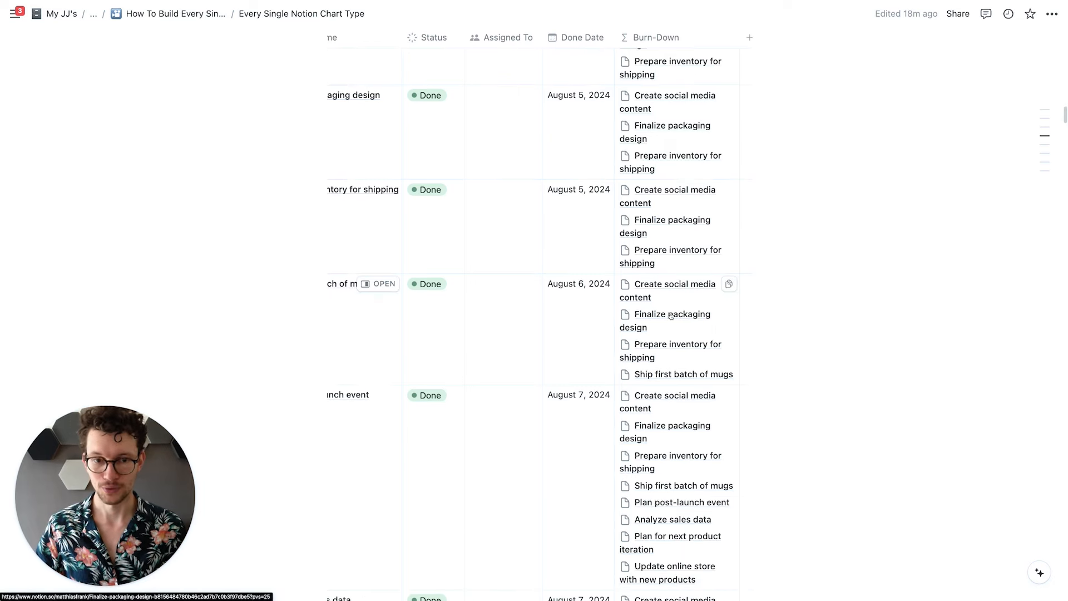
scroll(667, 326, "down", 3)
scroll(666, 325, "down", 7)
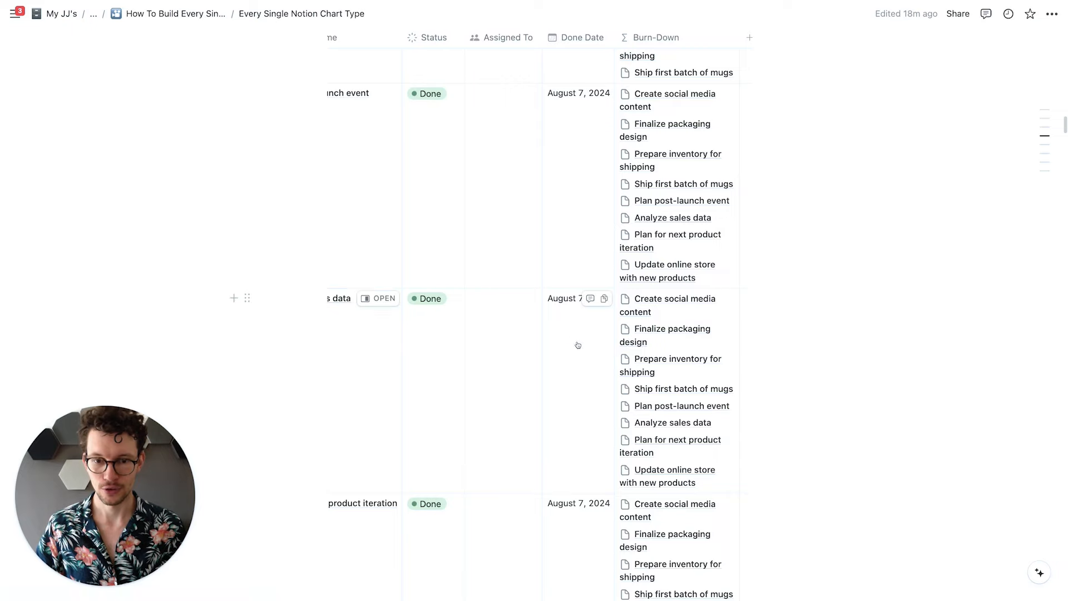
scroll(575, 346, "down", 5)
scroll(582, 361, "down", 5)
scroll(586, 378, "down", 11)
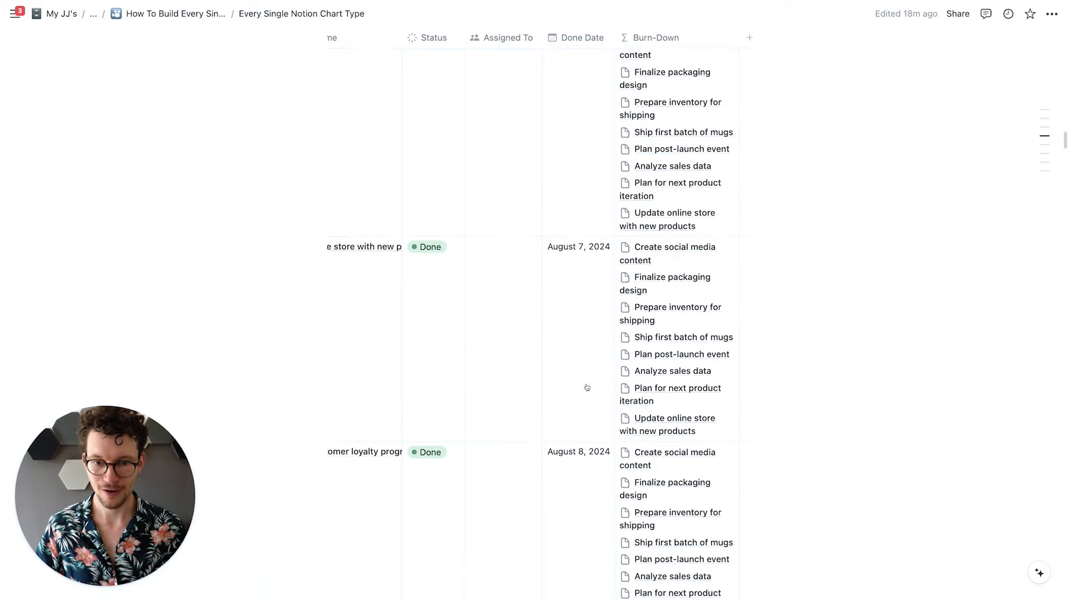
scroll(587, 387, "up", 5)
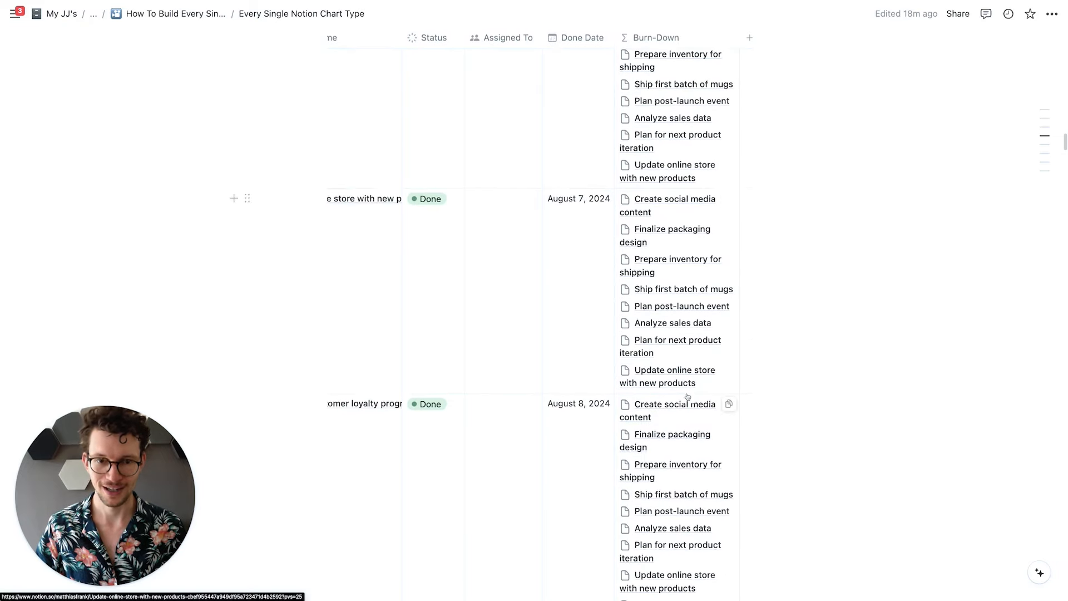
scroll(688, 388, "up", 1)
scroll(688, 388, "up", 20)
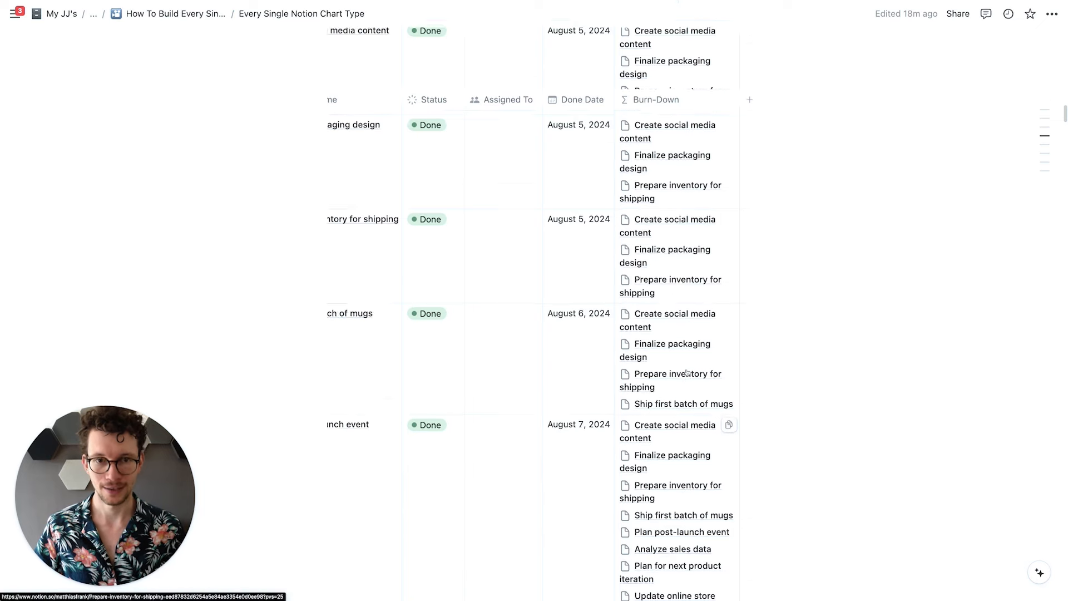
scroll(682, 359, "up", 1)
scroll(682, 359, "down", 3)
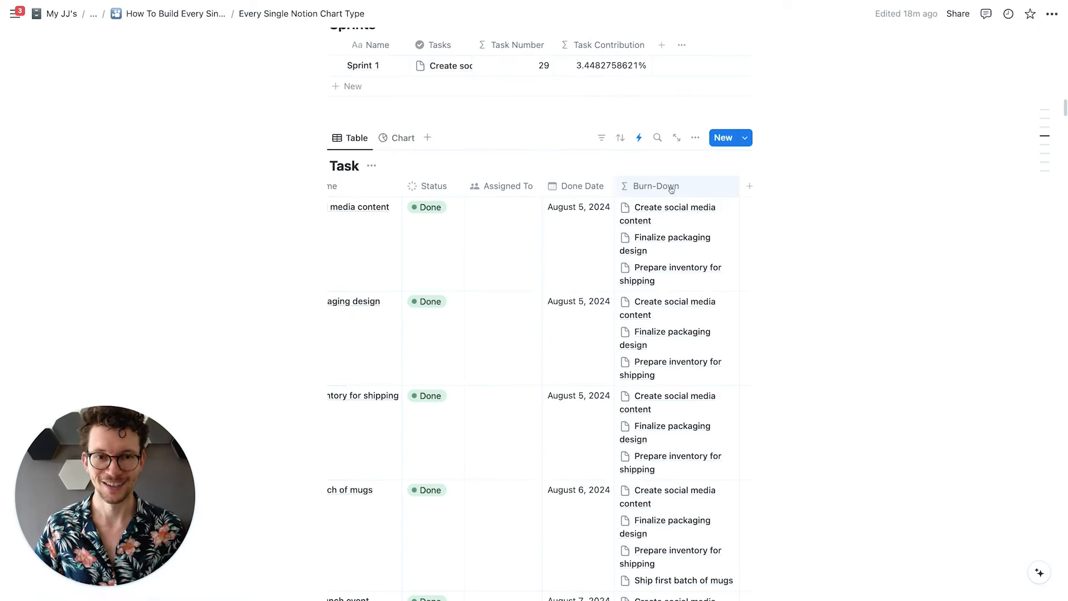
Step: Append .length() to the Burn-Down formula so it counts the filtered tasks, and save it
left_click(671, 188)
left_click(665, 235)
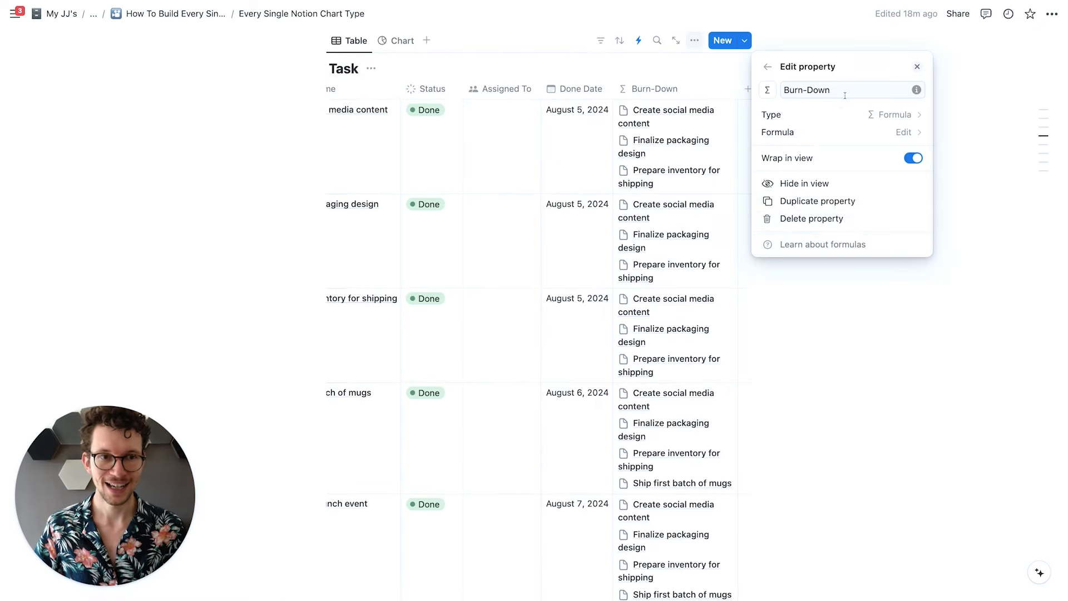
left_click(834, 135)
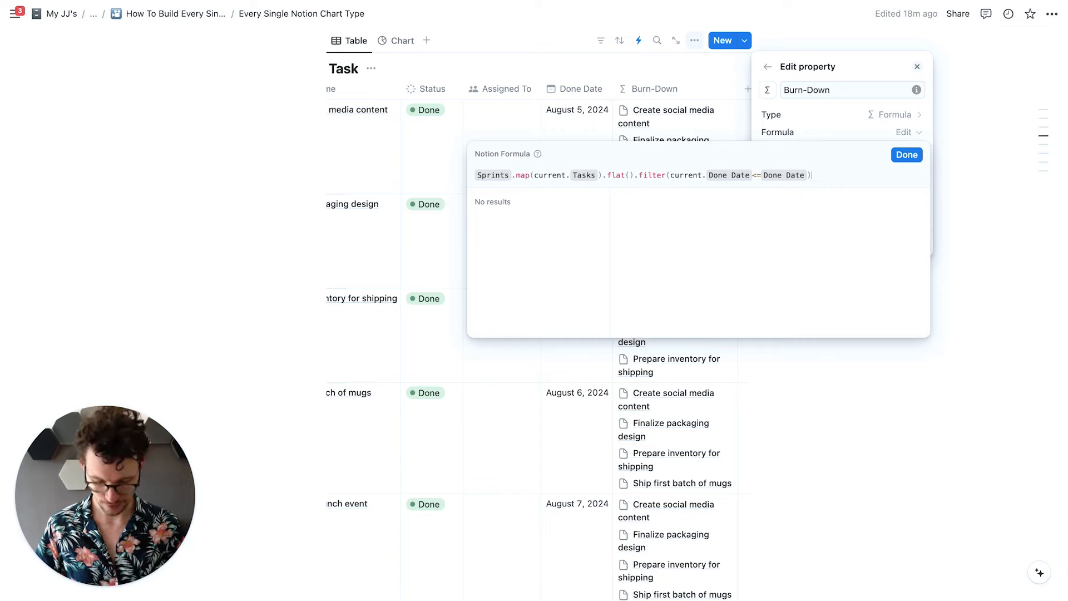
type(".len")
key("Return")
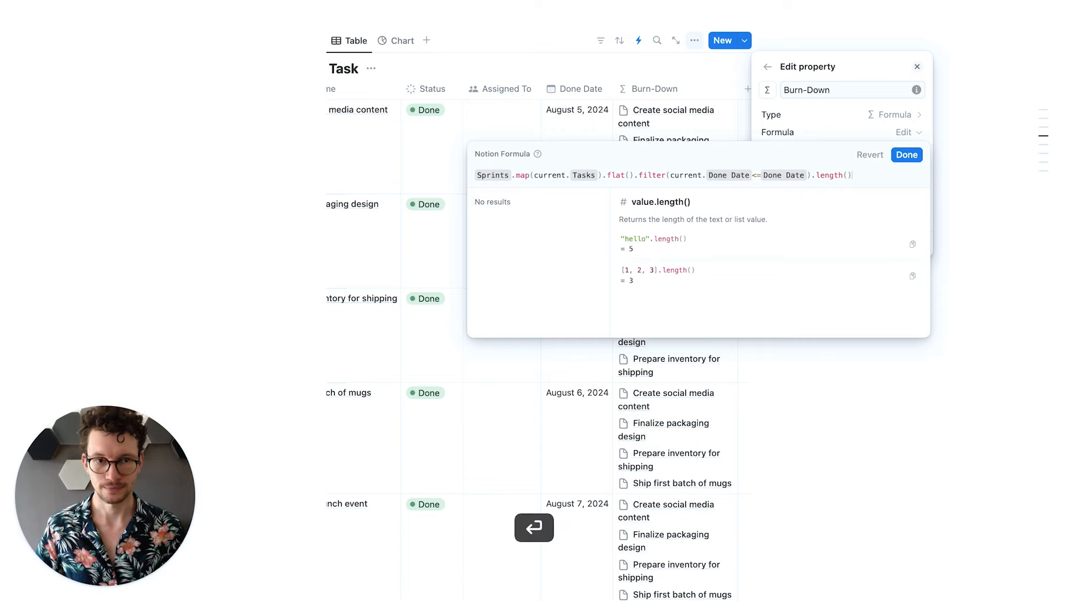
left_click(907, 156)
left_click(305, 262)
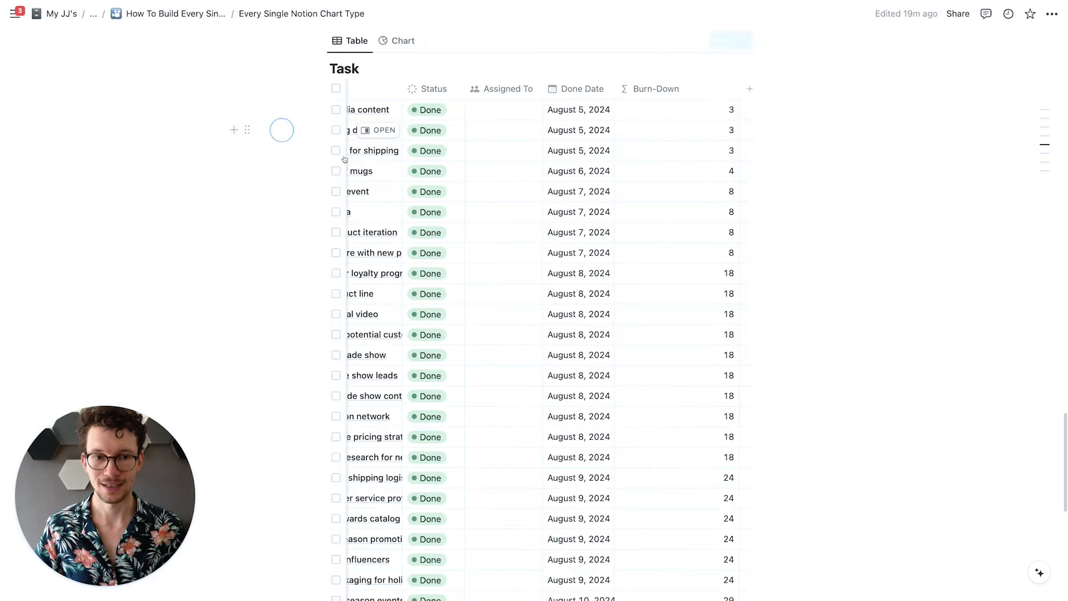
Step: Reopen the Burn-Down formula from the first task's row and add .divide() on a new line
scroll(703, 210, "up", 2)
scroll(705, 212, "up", 1)
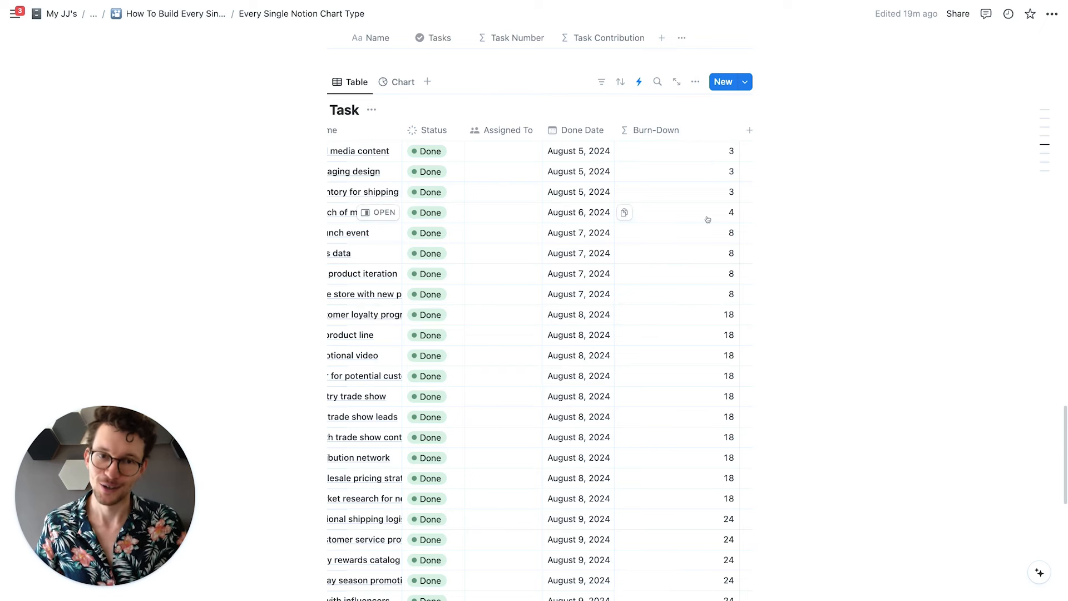
left_click(691, 151)
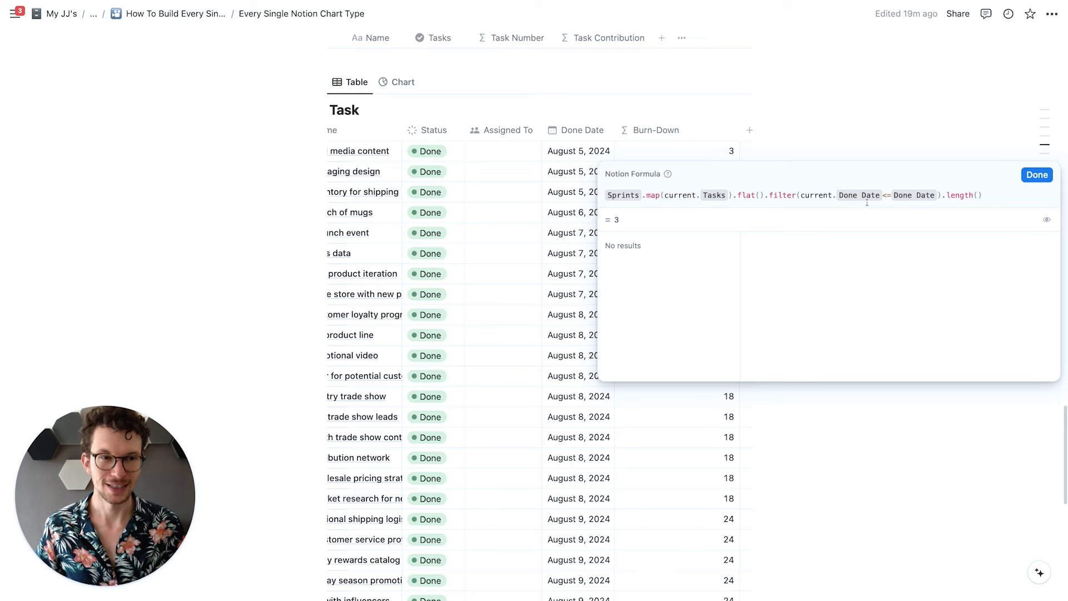
key("shift+Return")
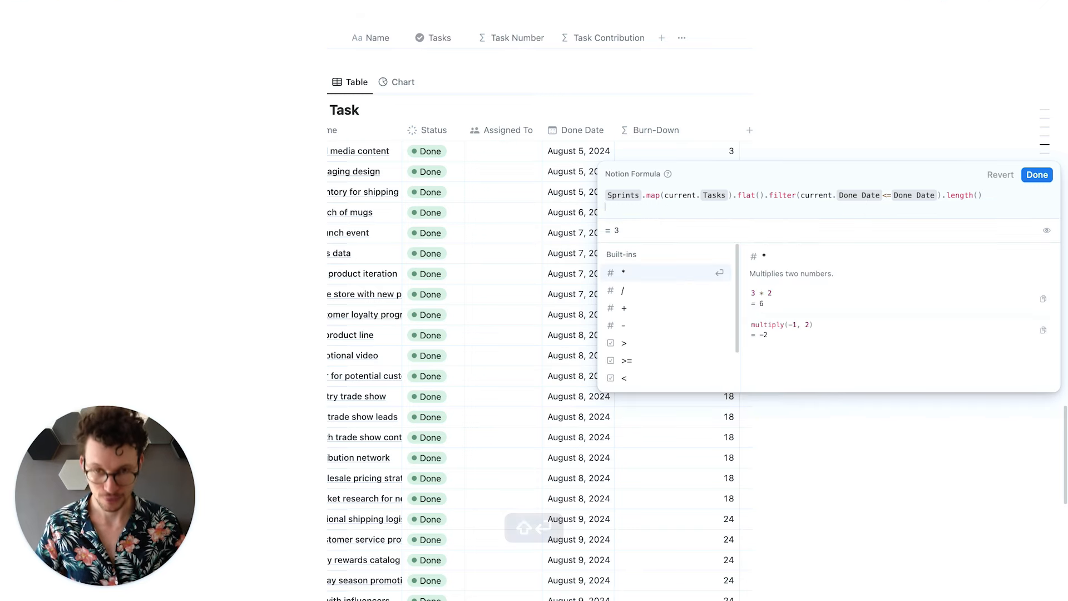
type(".div")
key("Return")
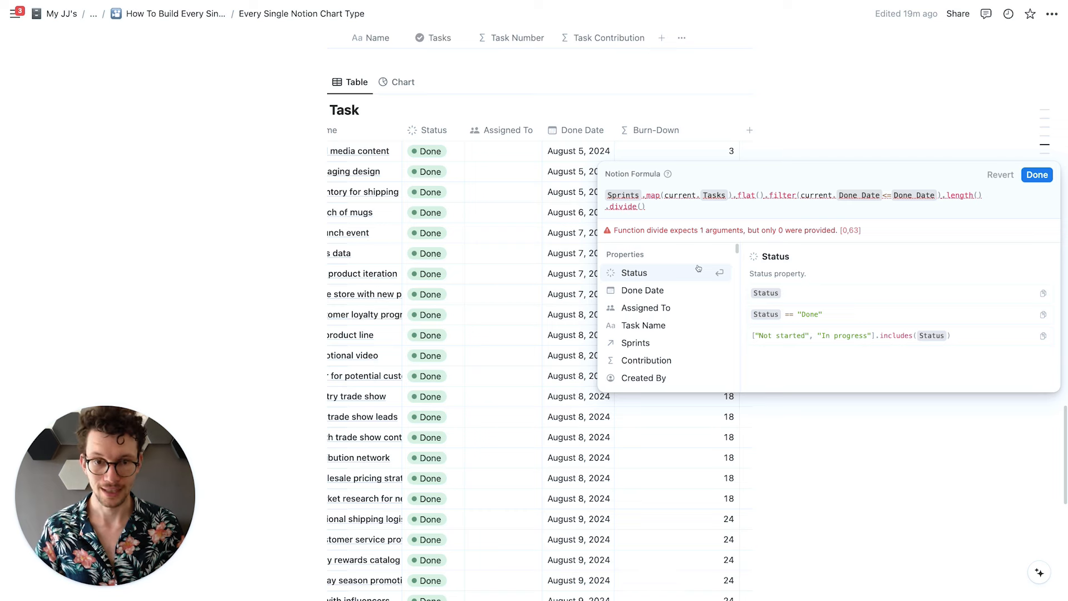
Step: Set the divisor in the Burn-Down formula to Sprints.first().Task Number and save the formula
left_click(640, 344)
type(".fi")
key("Return")
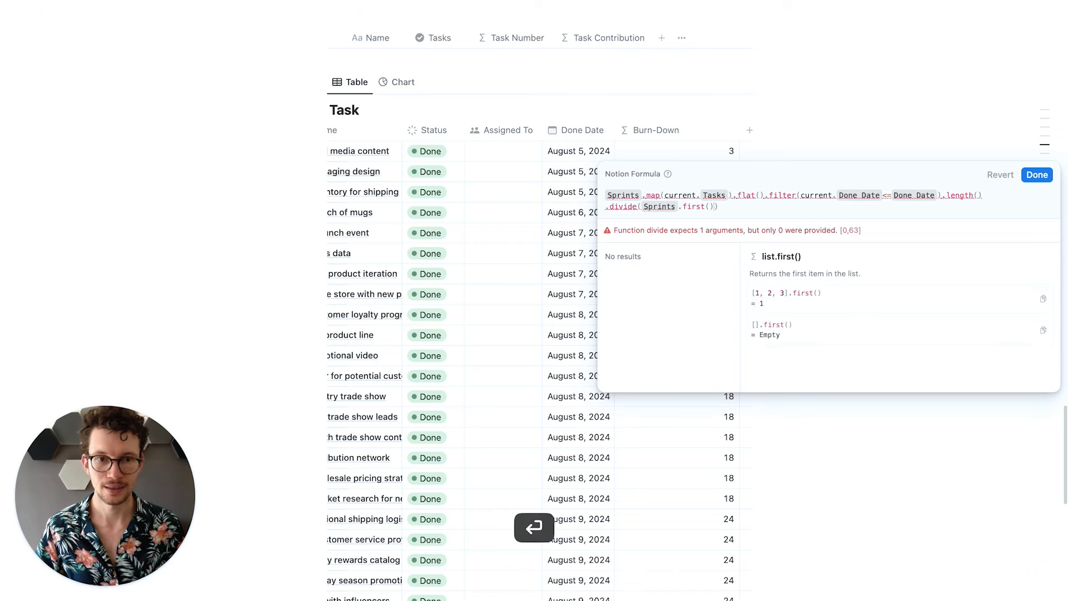
type(".")
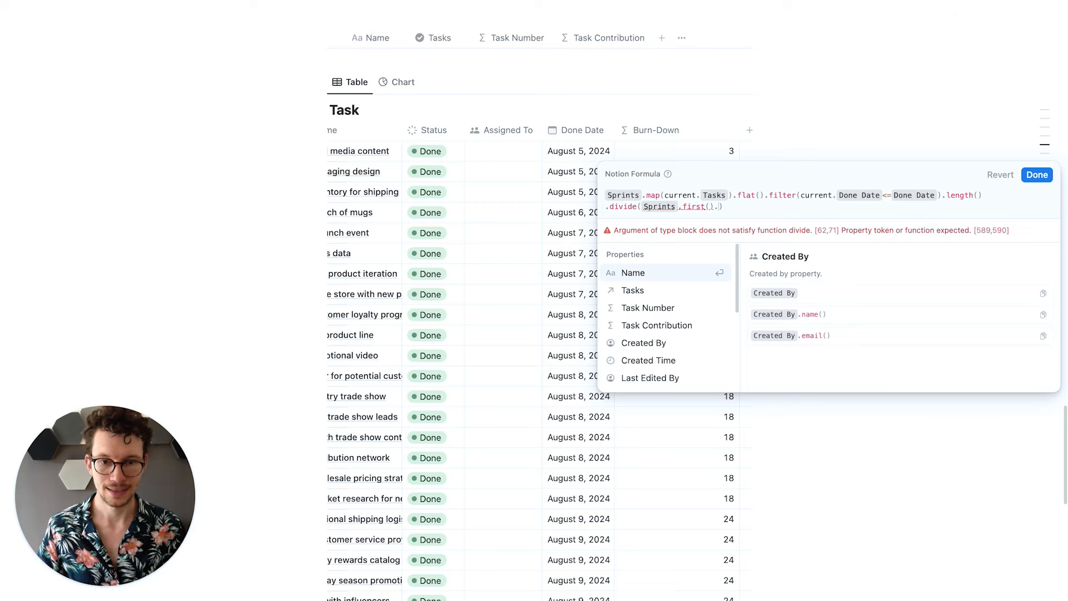
left_click(646, 308)
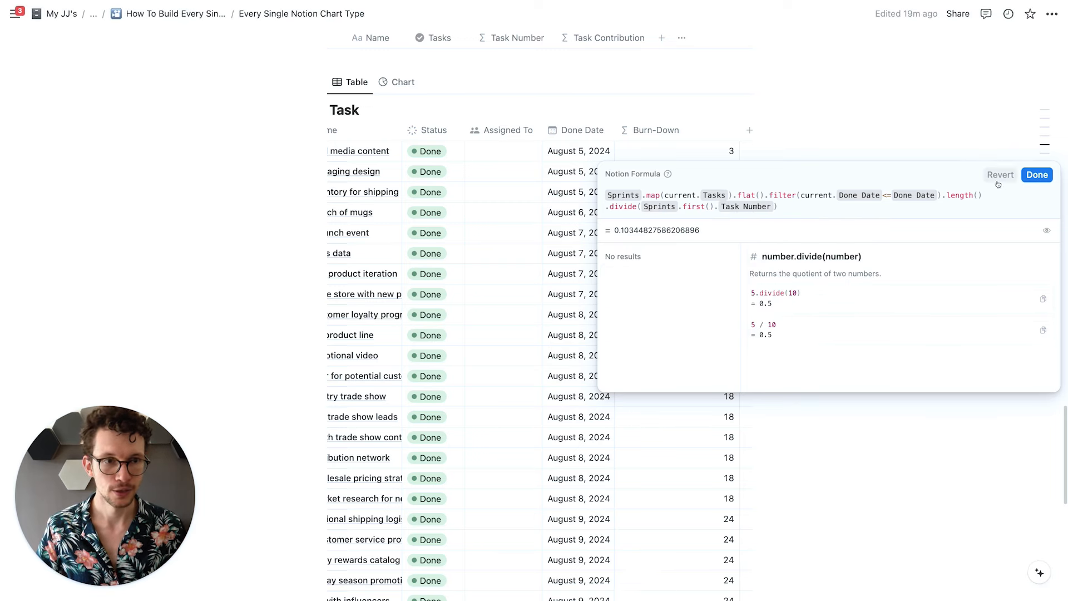
left_click(1037, 175)
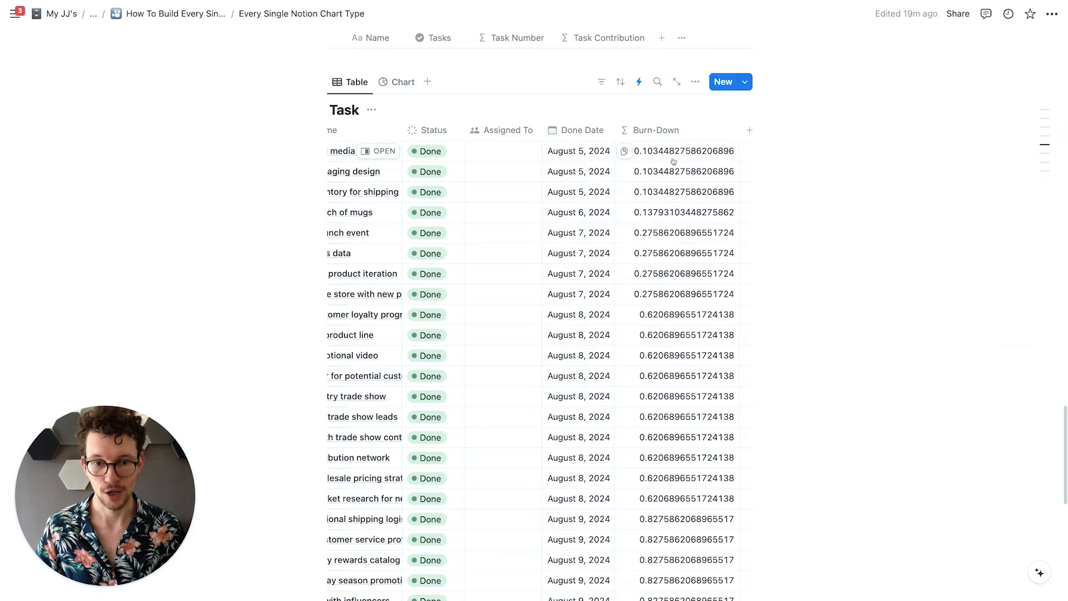
scroll(686, 445, "down", 3)
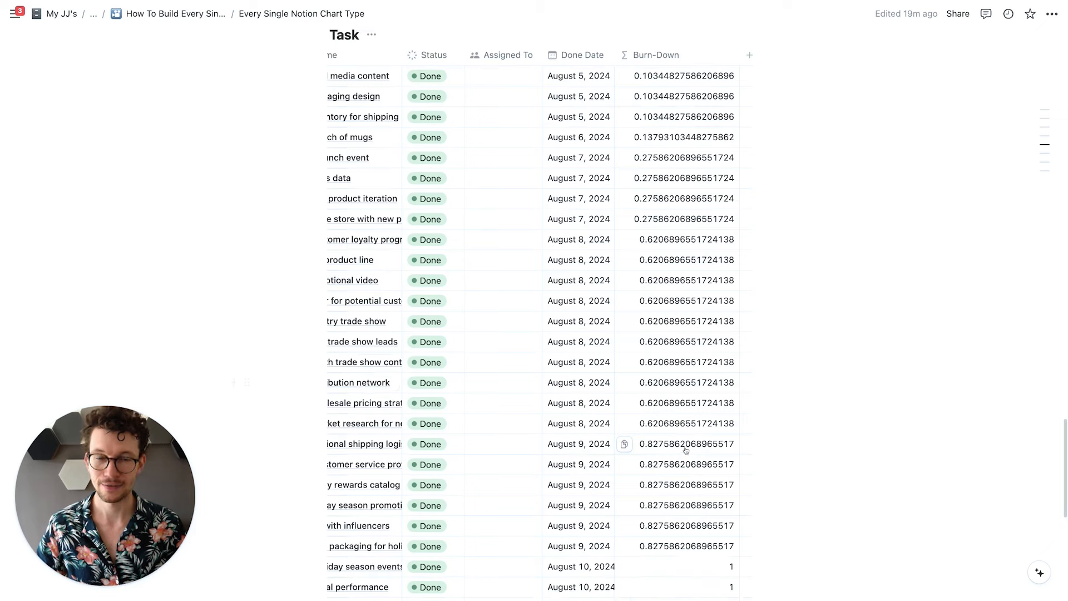
Step: Prefix the Burn-Down formula with 1- in the Task table's first row and save it
scroll(686, 451, "up", 5)
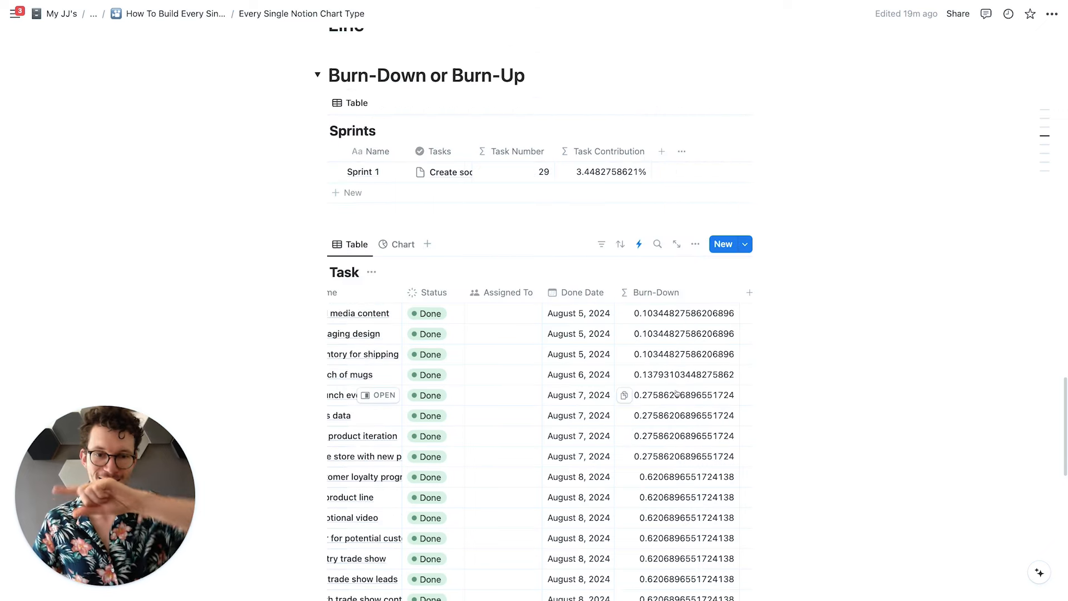
scroll(703, 381, "down", 5)
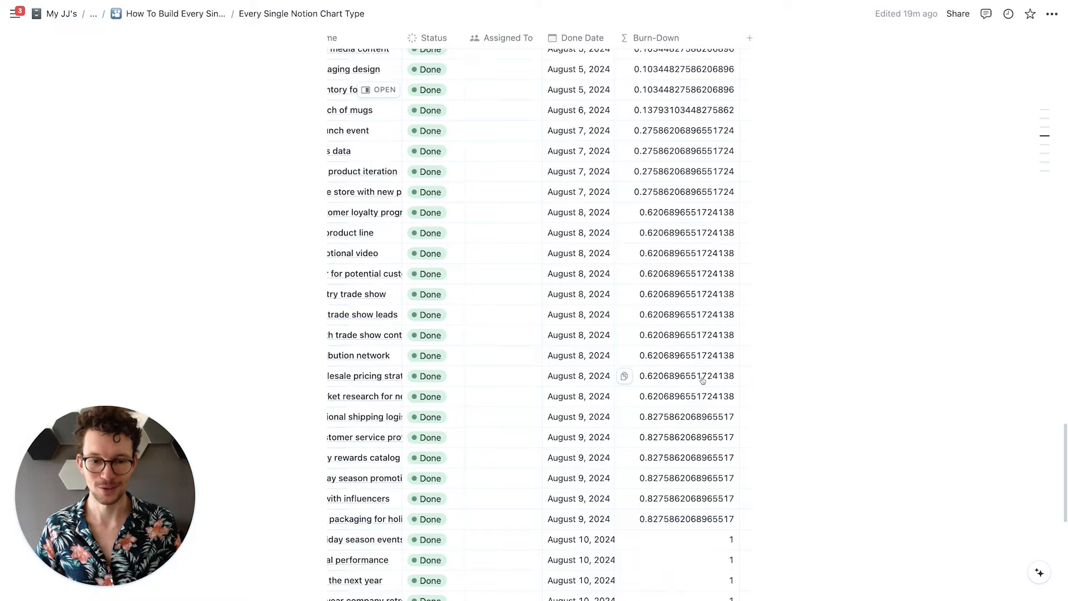
scroll(703, 381, "down", 5)
scroll(625, 376, "up", 11)
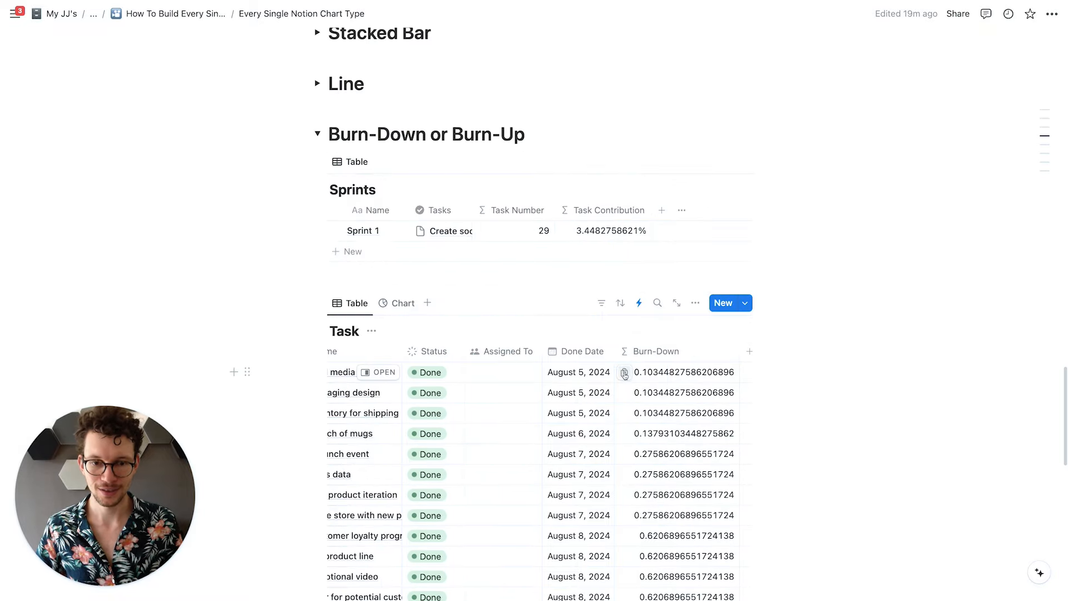
left_click(654, 378)
left_click(603, 180)
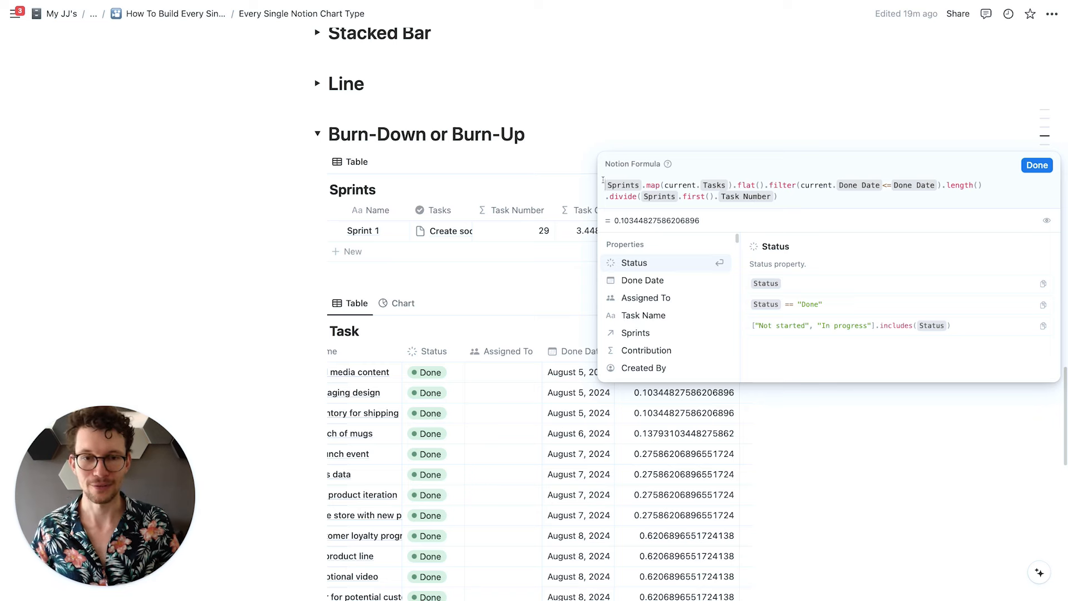
type("1-")
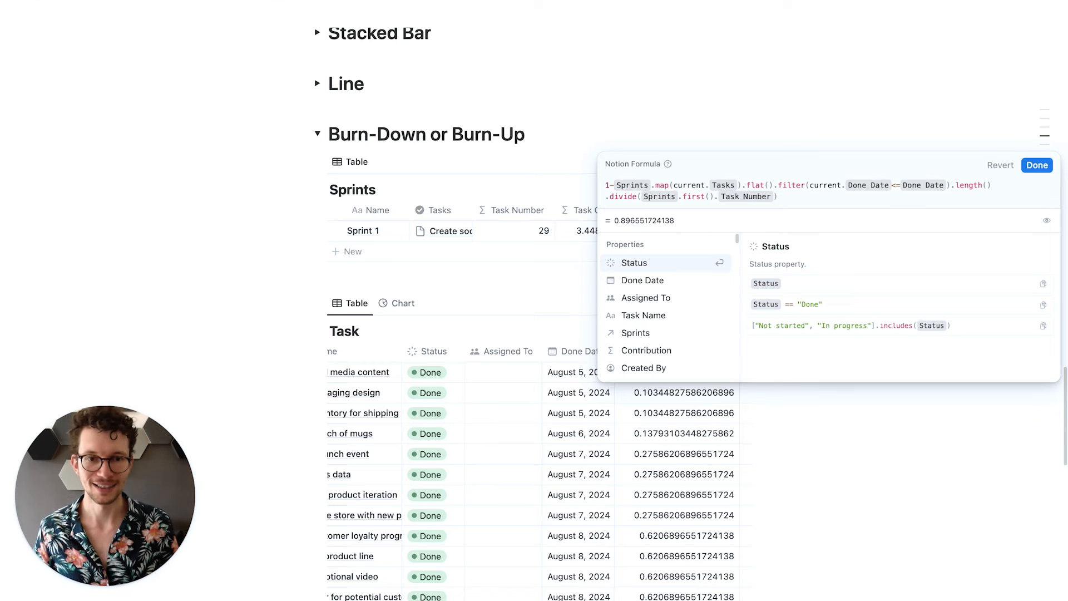
left_click(1037, 165)
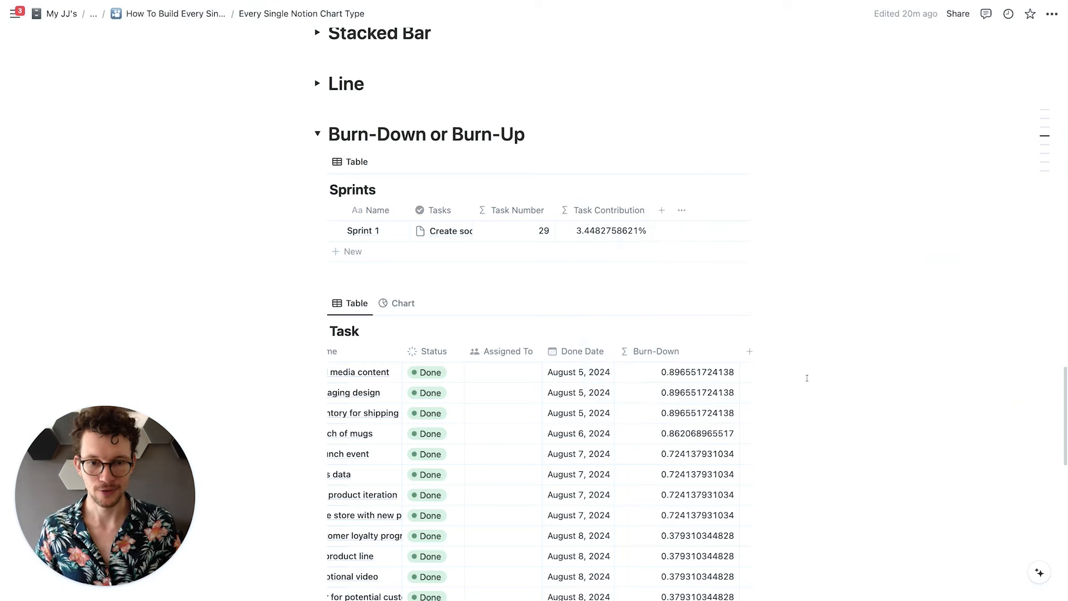
Step: Set the number format of Task's Burn-Down property to Percent
scroll(807, 378, "down", 2)
left_click(668, 300)
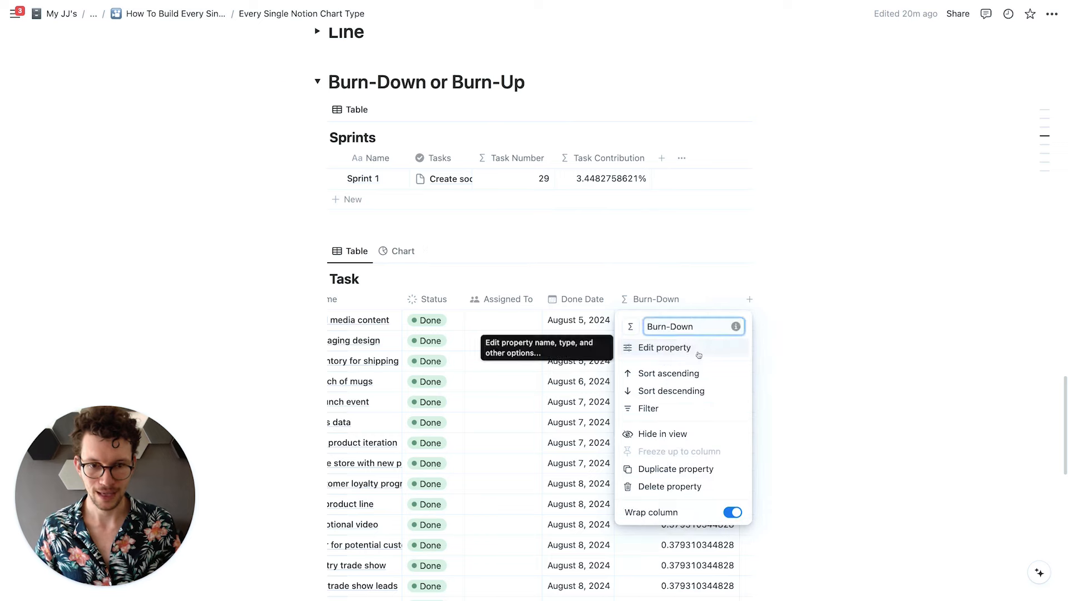
left_click(665, 348)
left_click(852, 134)
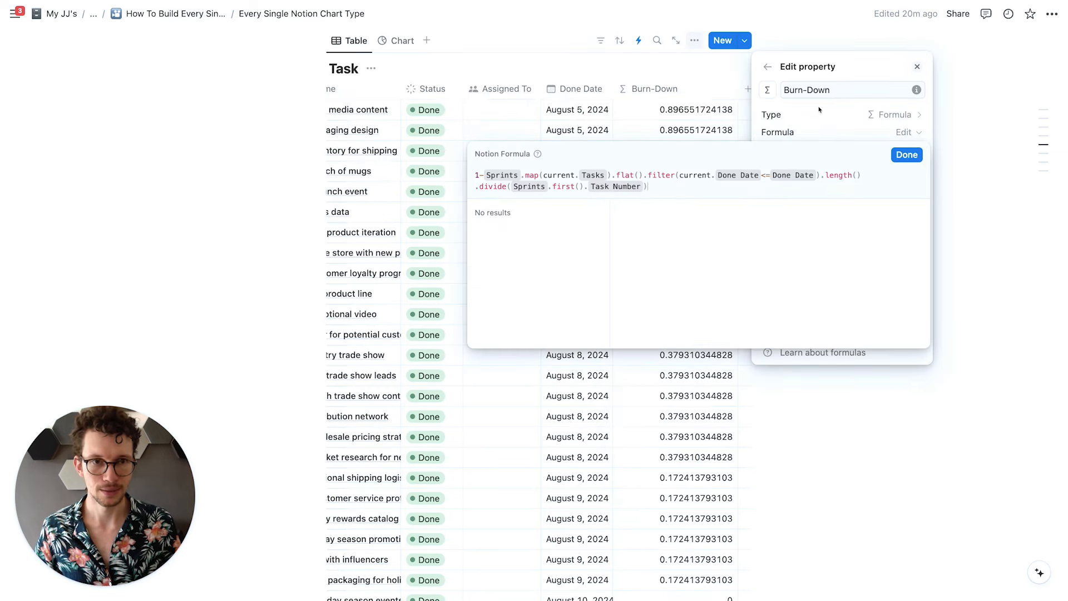
left_click(820, 109)
left_click(822, 149)
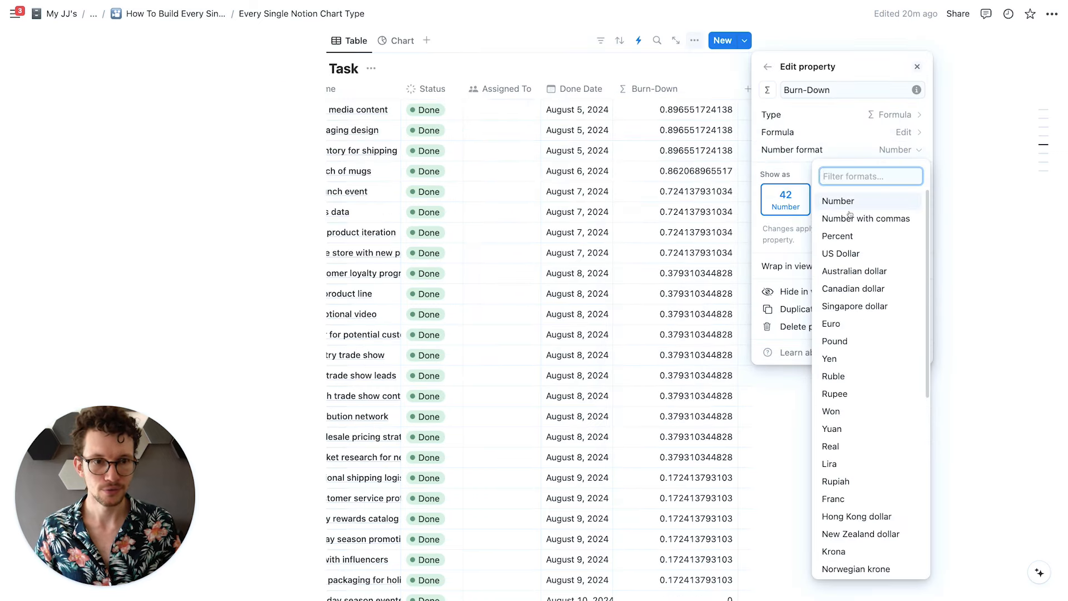
left_click(847, 237)
left_click(706, 107)
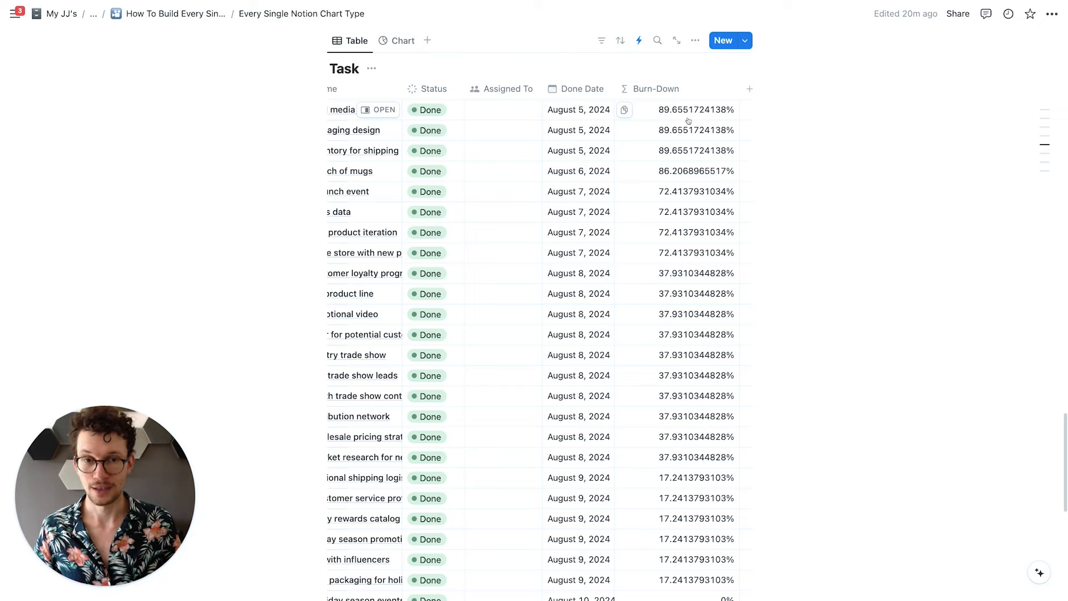
Step: Review the Burn-Down percentages down the Task table and the formula in its first row
scroll(671, 117, "down", 8)
scroll(734, 267, "up", 9)
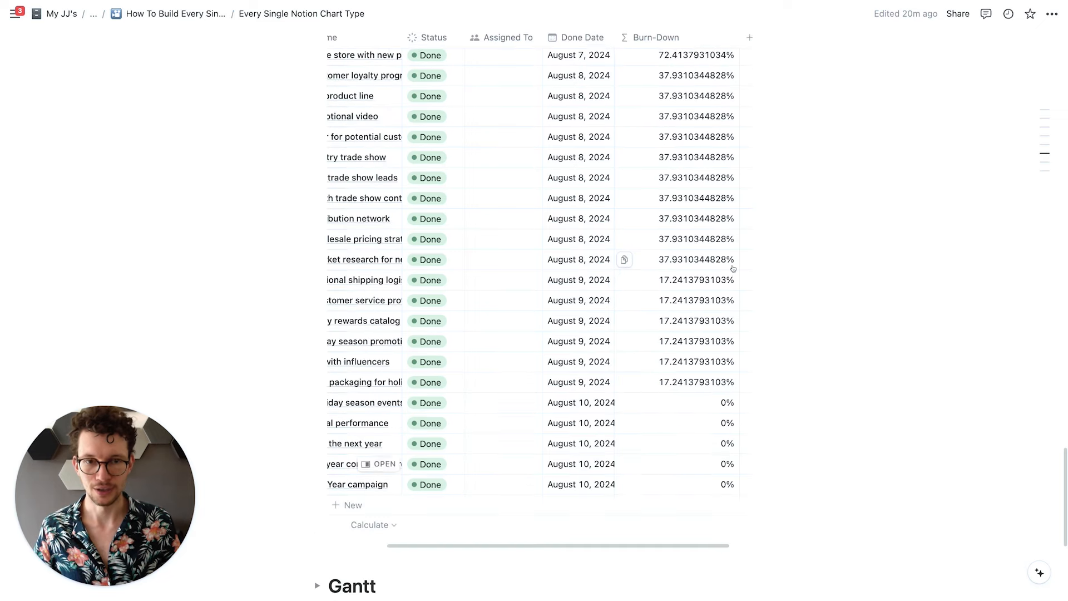
left_click(645, 189)
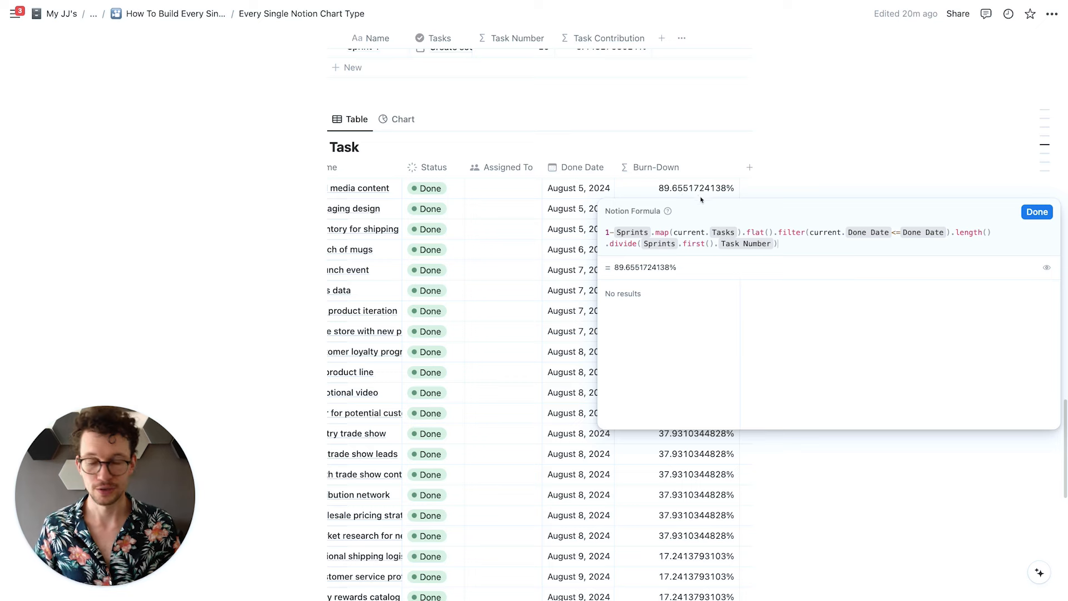
left_click(1038, 213)
Step: In the Task chart view, plot the sum of Burn-Down on the Y axis and turn off Cumulative
scroll(659, 172, "up", 1)
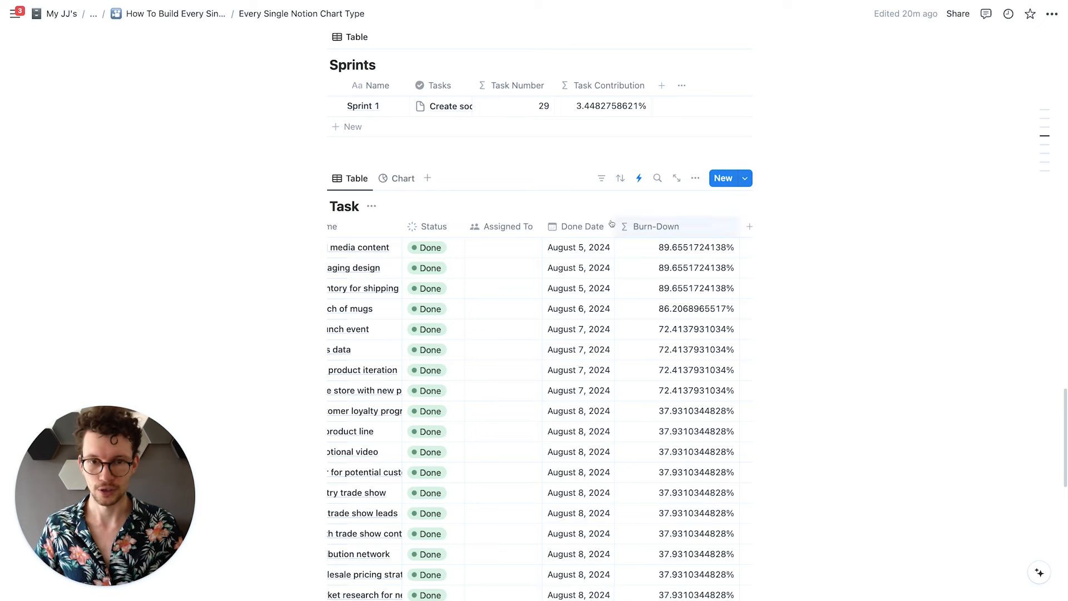
left_click(401, 178)
left_click(695, 178)
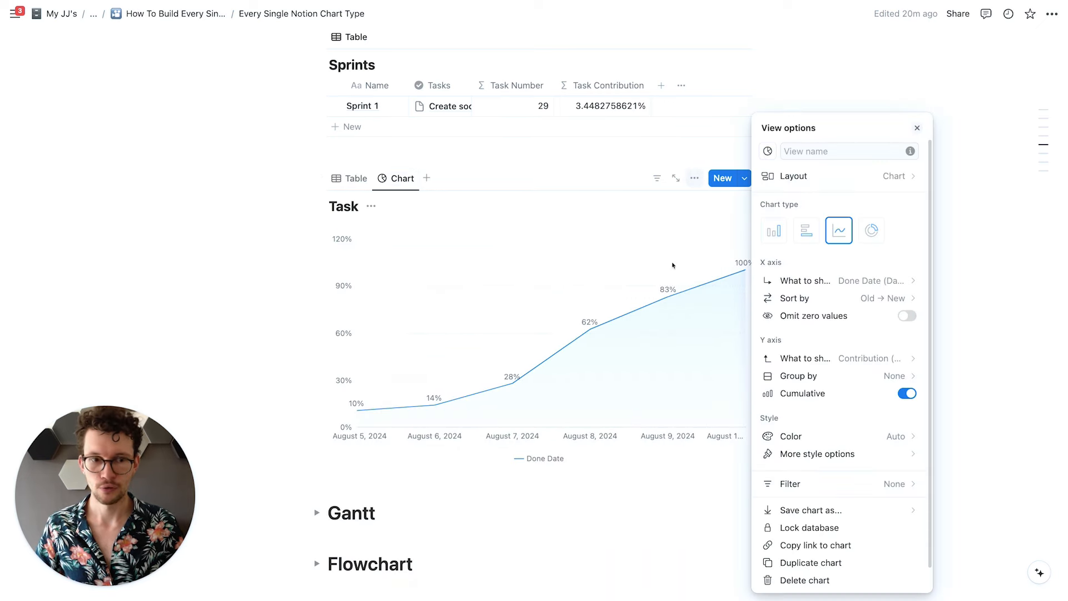
left_click(835, 360)
mouse_move(846, 437)
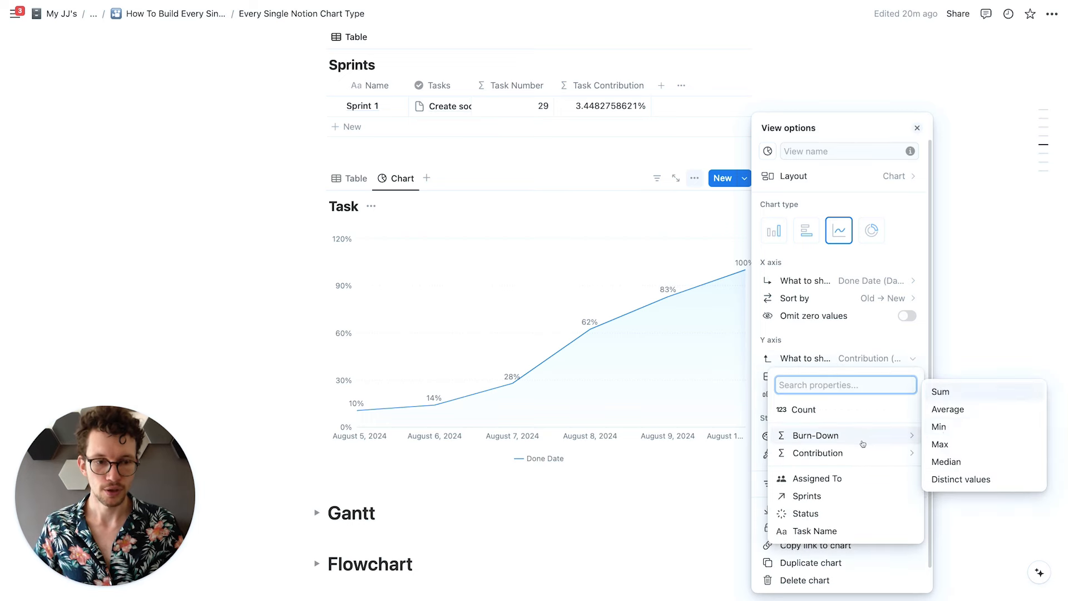
left_click(964, 392)
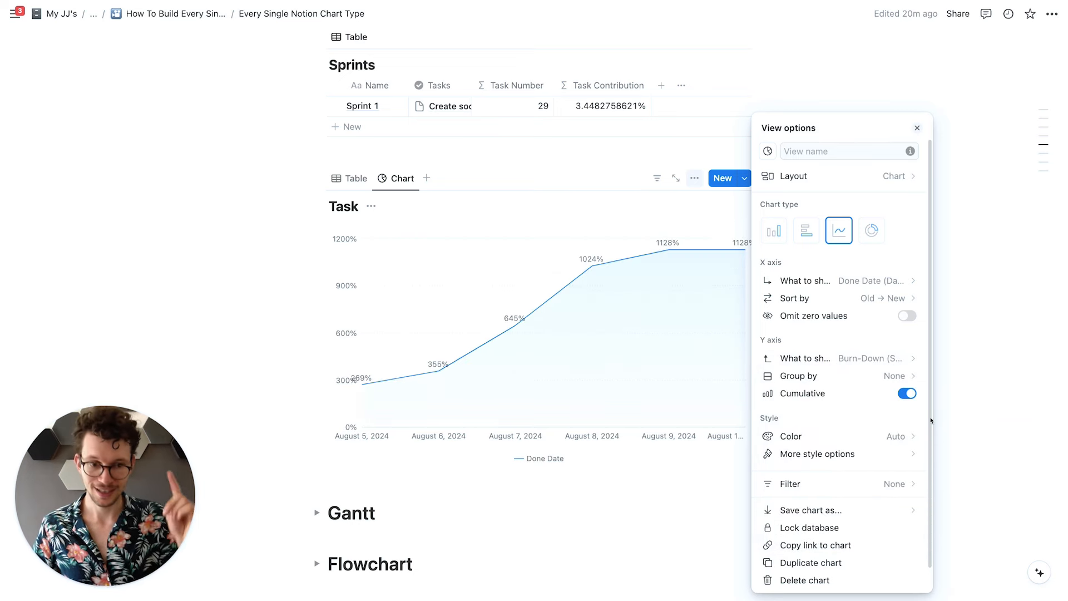
left_click(909, 393)
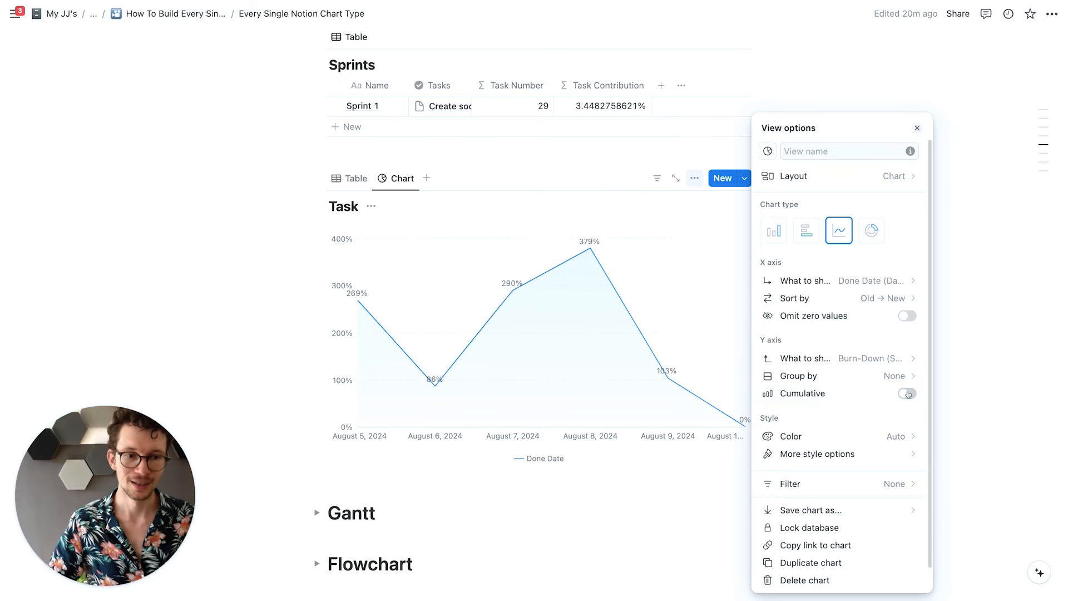
Step: Change the Task chart's Y axis to the average of Burn-Down and close the view options
left_click(891, 358)
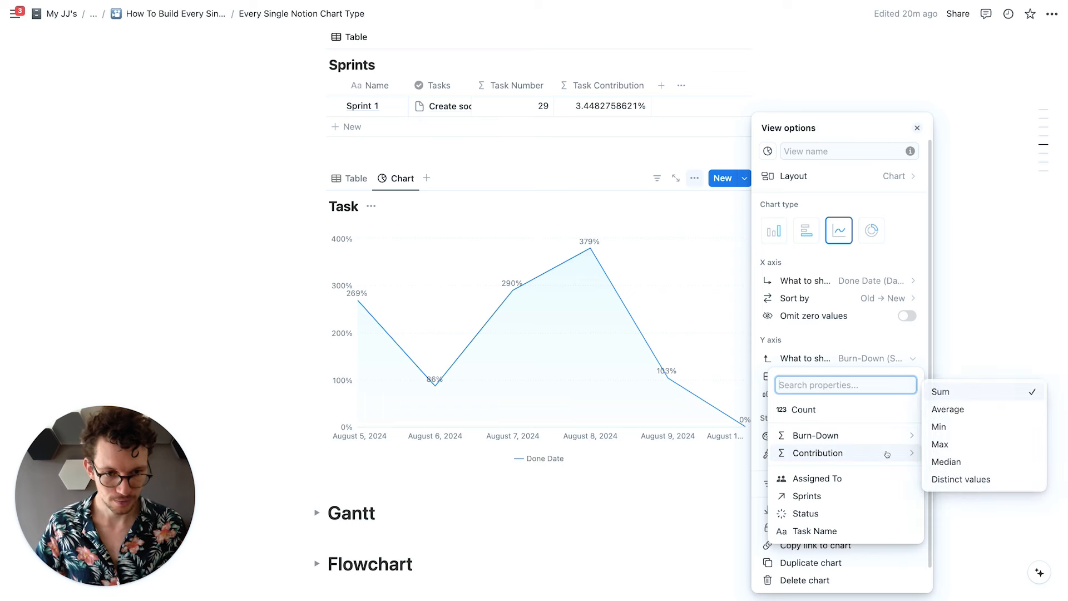
mouse_move(894, 441)
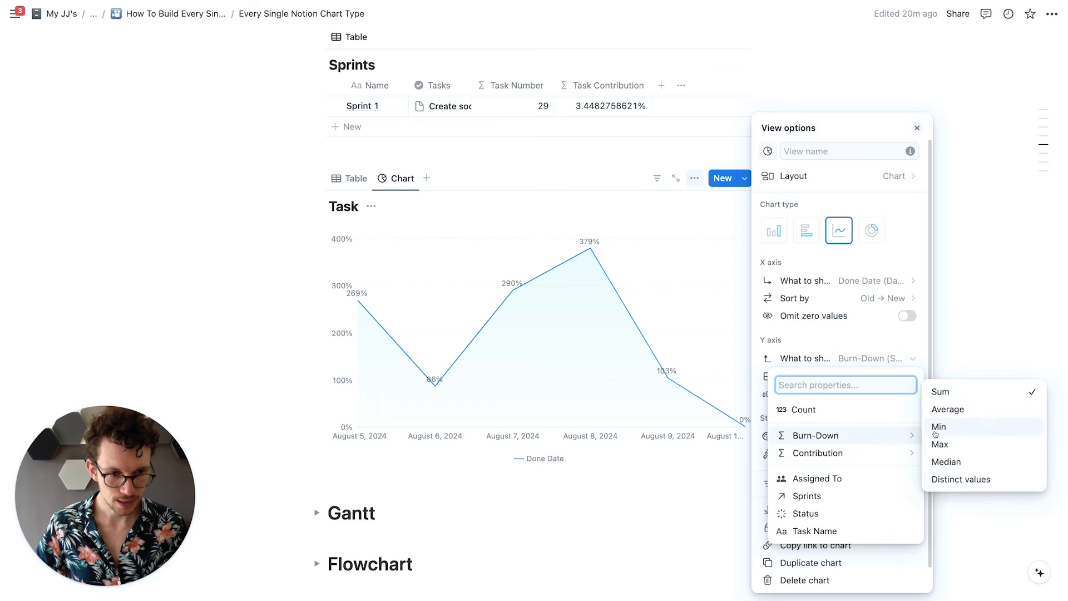
left_click(963, 409)
left_click(216, 295)
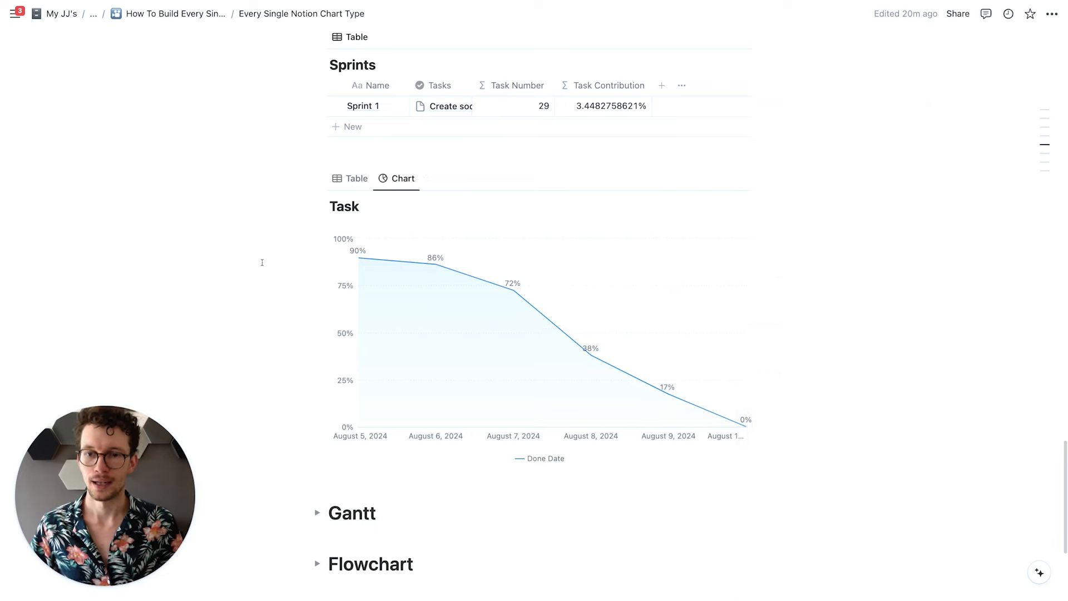
mouse_move(365, 257)
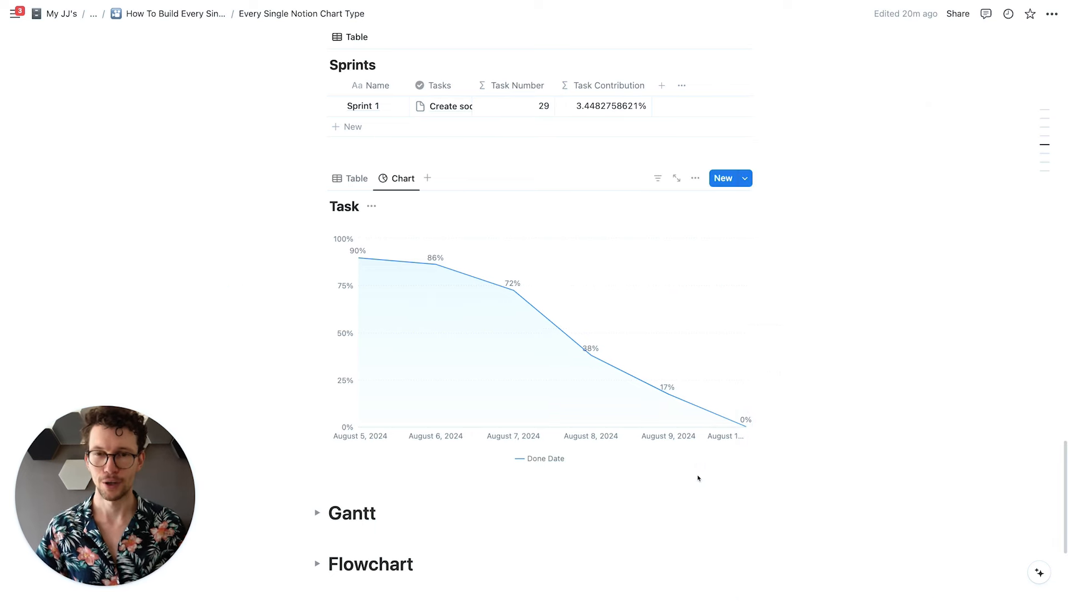
Step: Compare Task's table and chart views, and examine the Burn-Down formula in the first task's row
scroll(855, 228, "up", 2)
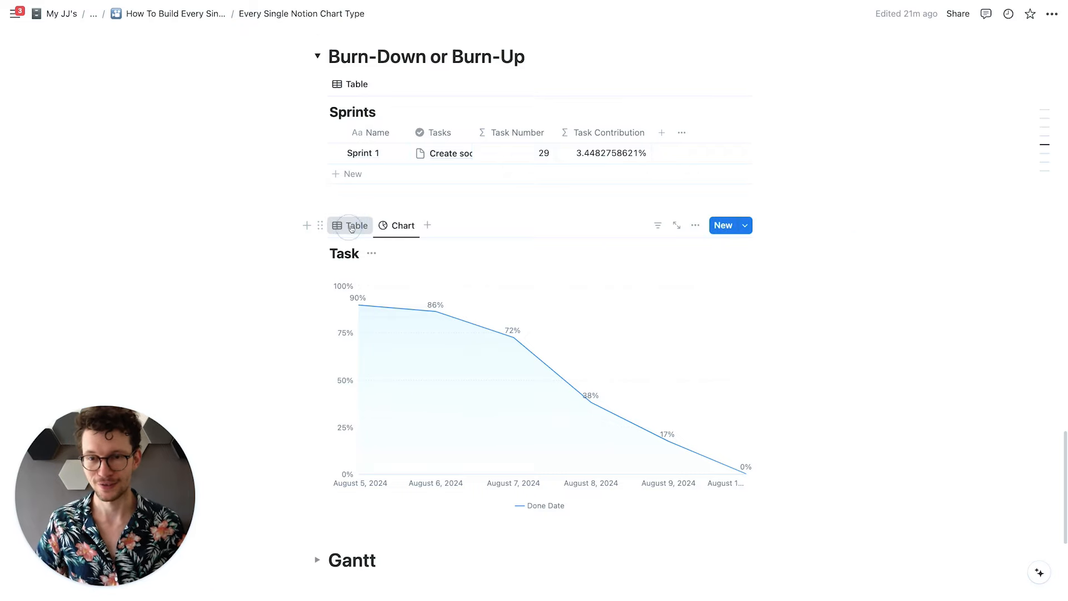
left_click(352, 226)
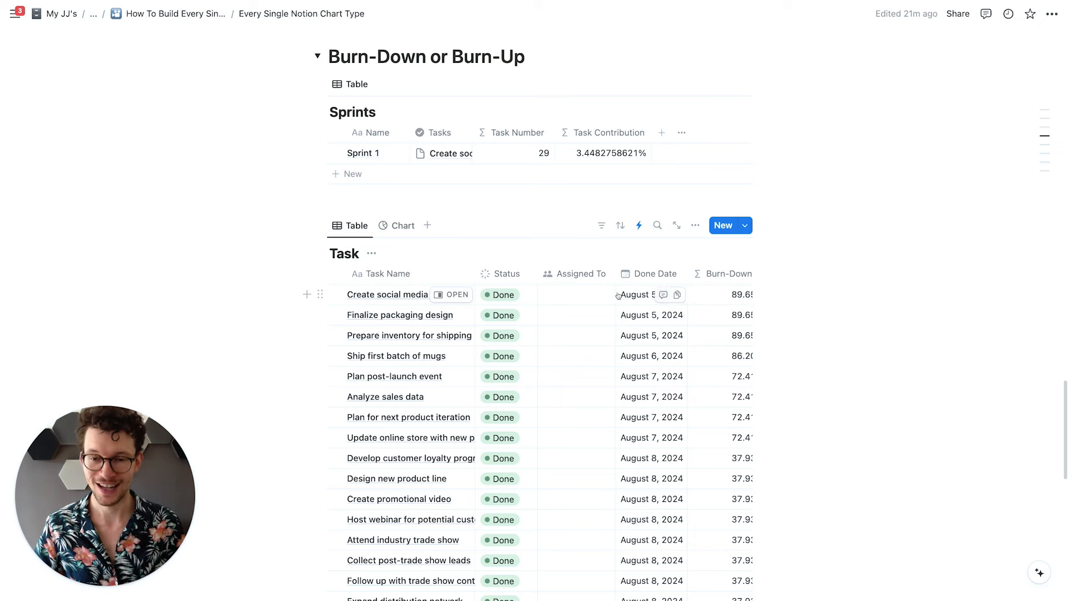
left_click(410, 229)
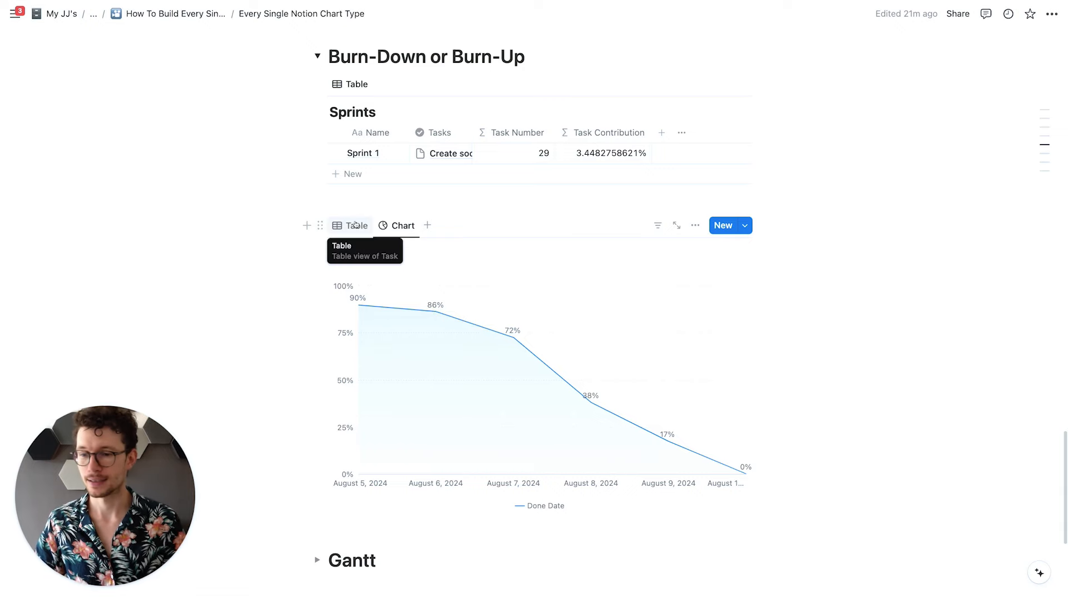
left_click(356, 224)
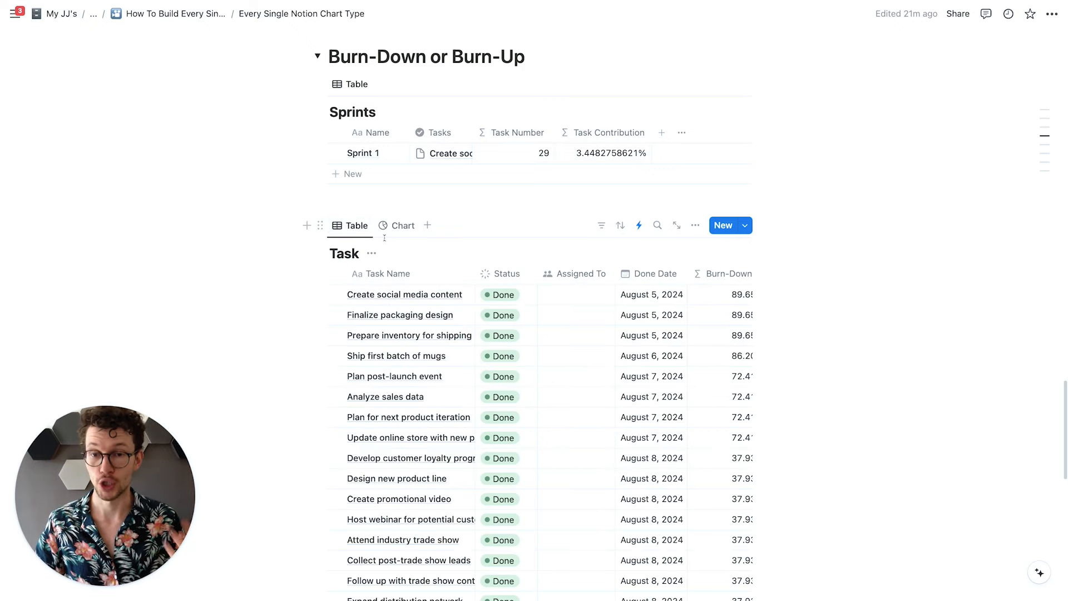
scroll(513, 291, "down", 1)
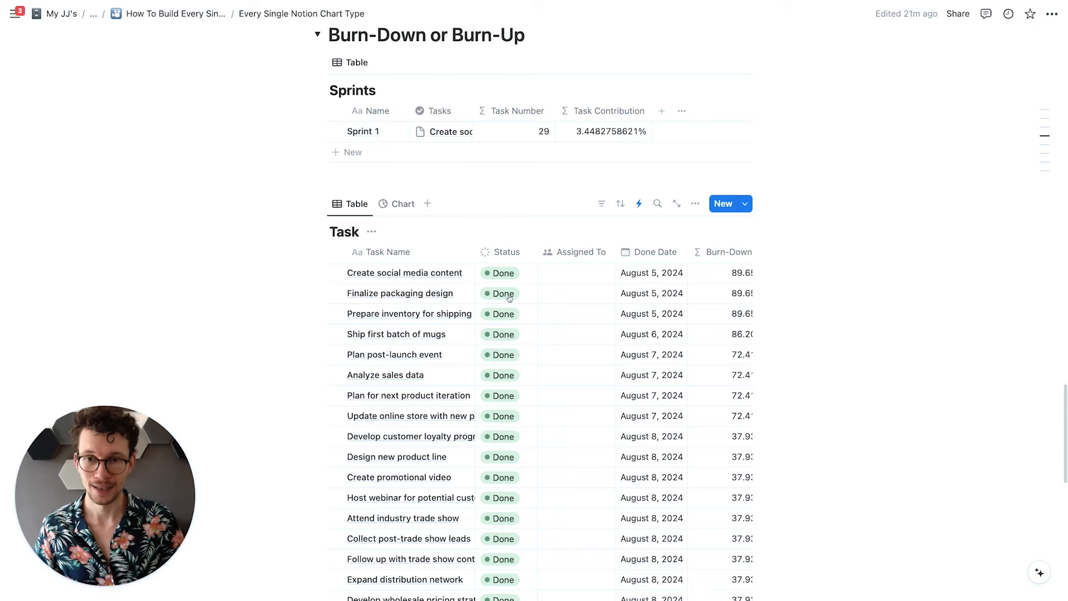
scroll(461, 252, "up", 1)
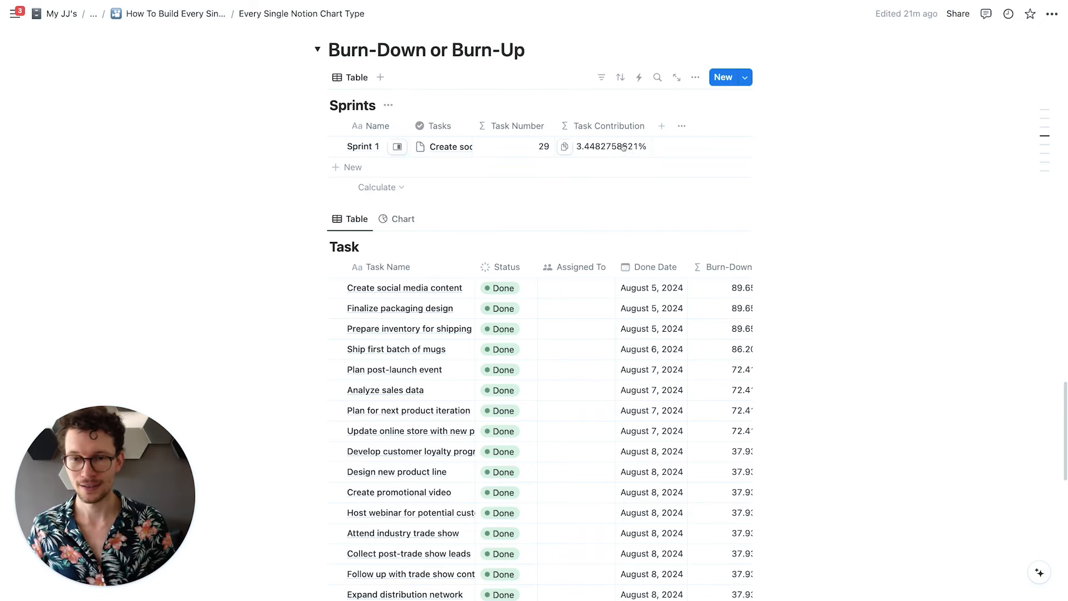
scroll(606, 145, "up", 3)
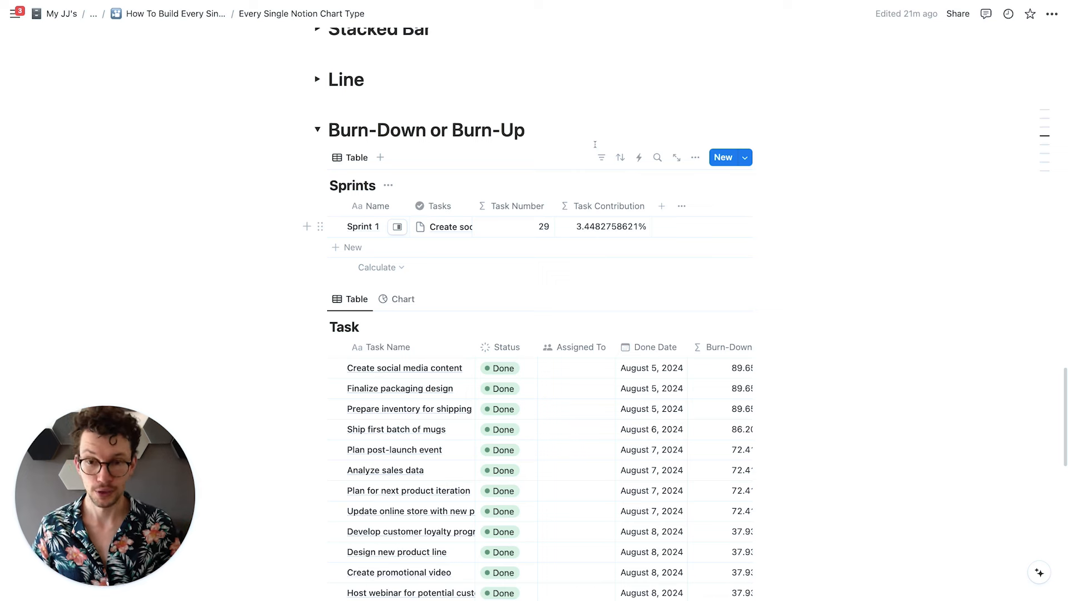
left_click(397, 298)
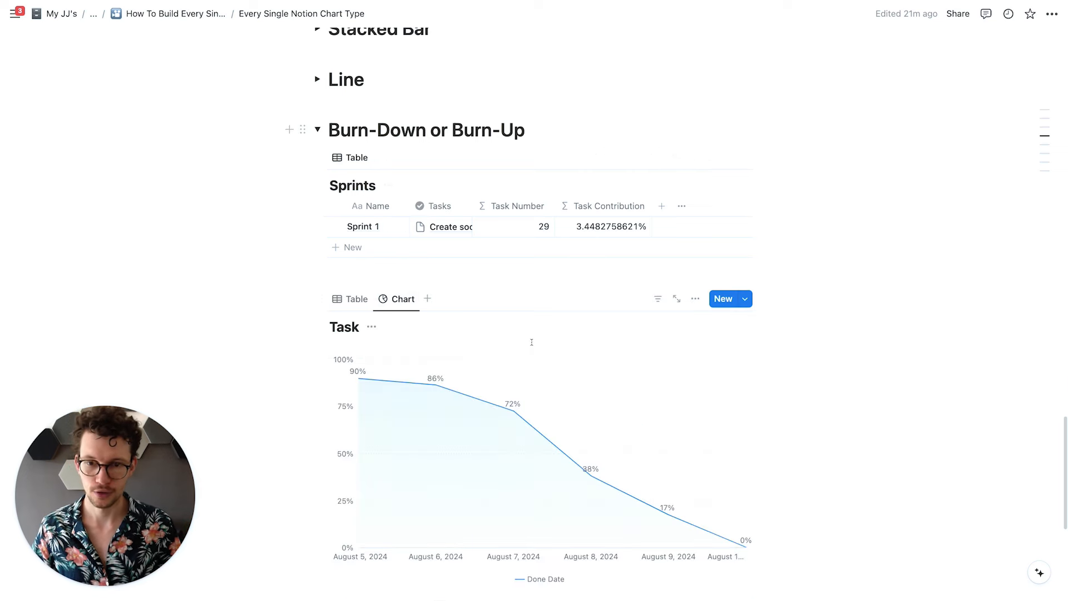
left_click(352, 299)
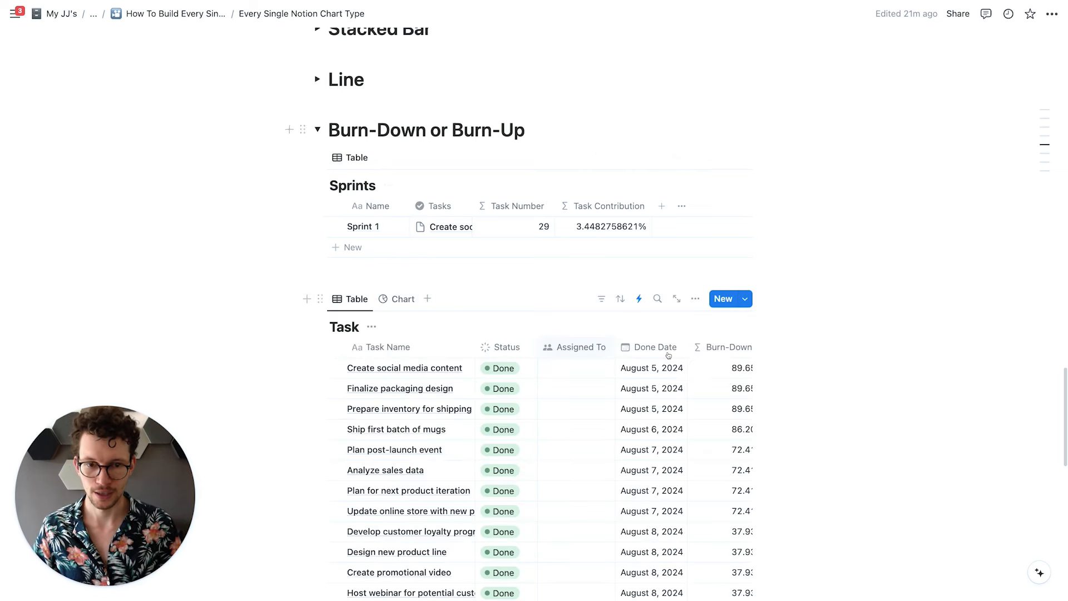
left_click(717, 372)
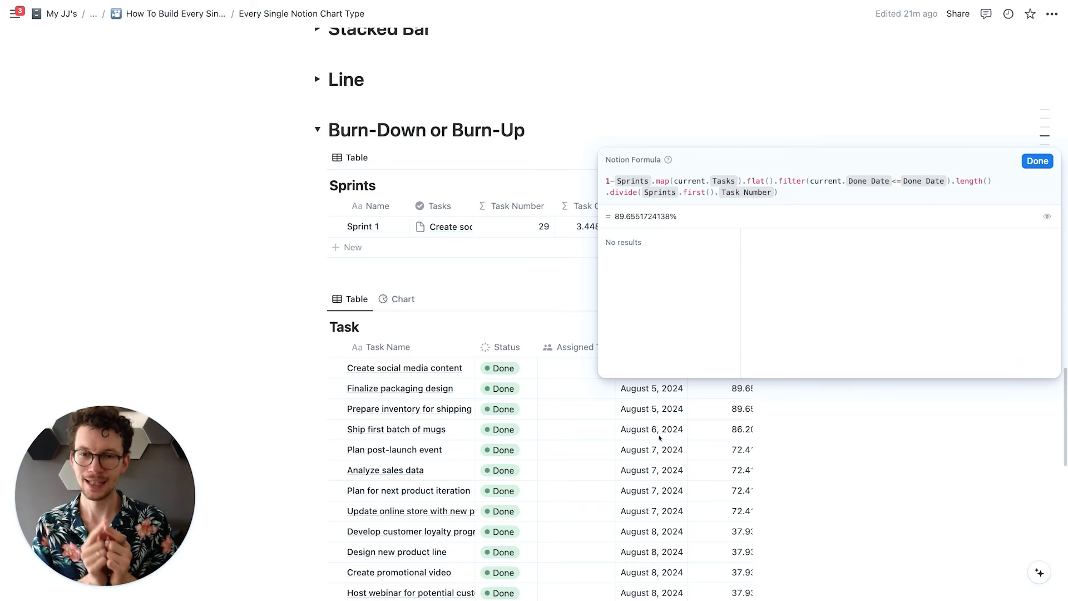
left_click(504, 257)
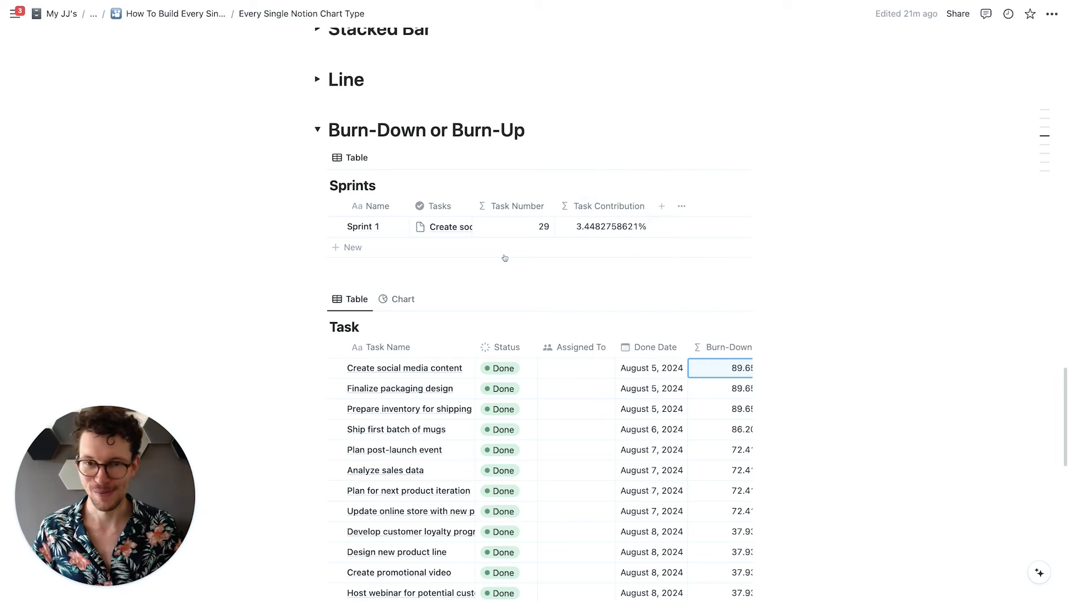
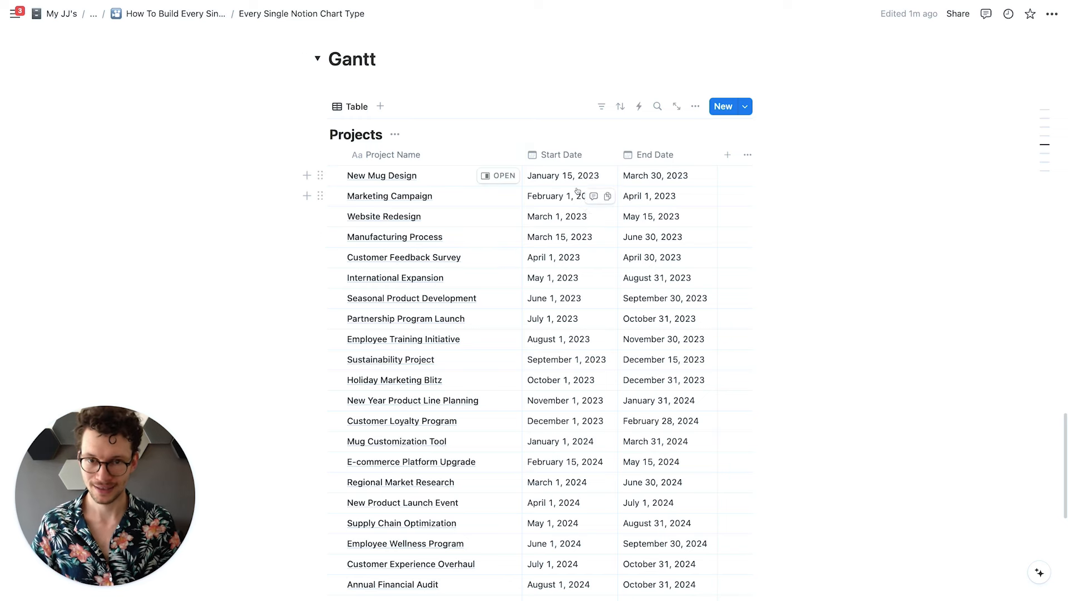
Step: Add a new property of type Date to the Projects table in the Gantt section
left_click(728, 156)
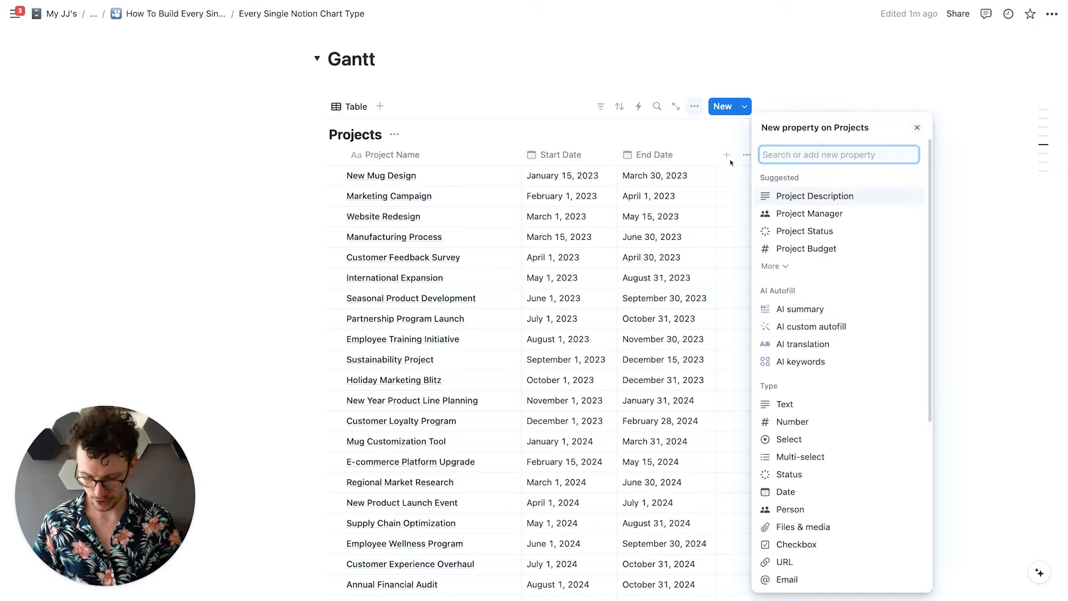
type("date")
key("Return")
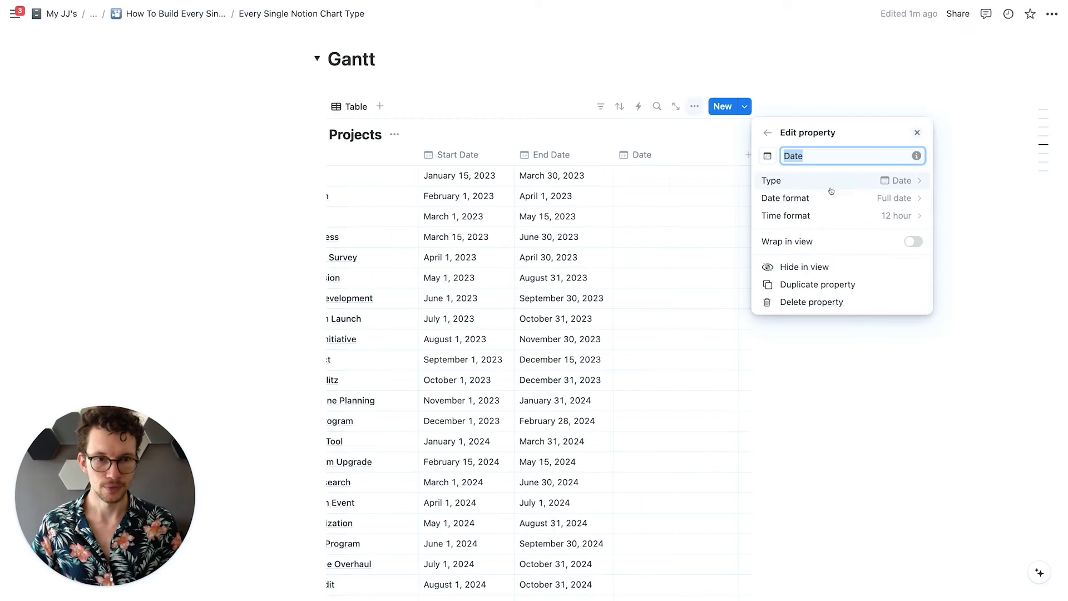
Step: Set the first project's Date to August 9, 2024 and enable an end date for it
left_click(662, 178)
left_click(662, 178)
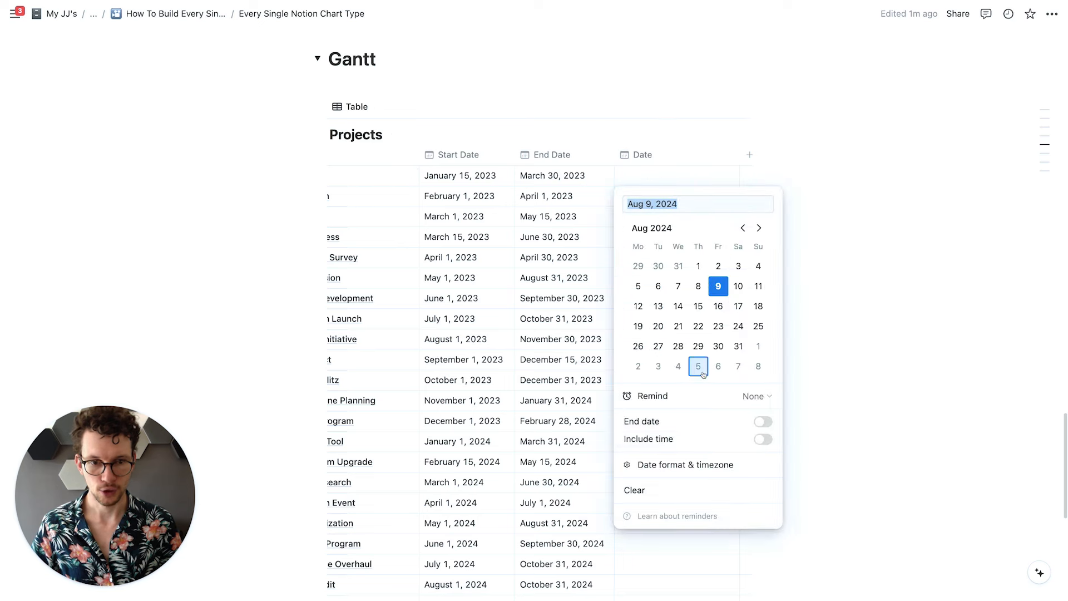
left_click(767, 425)
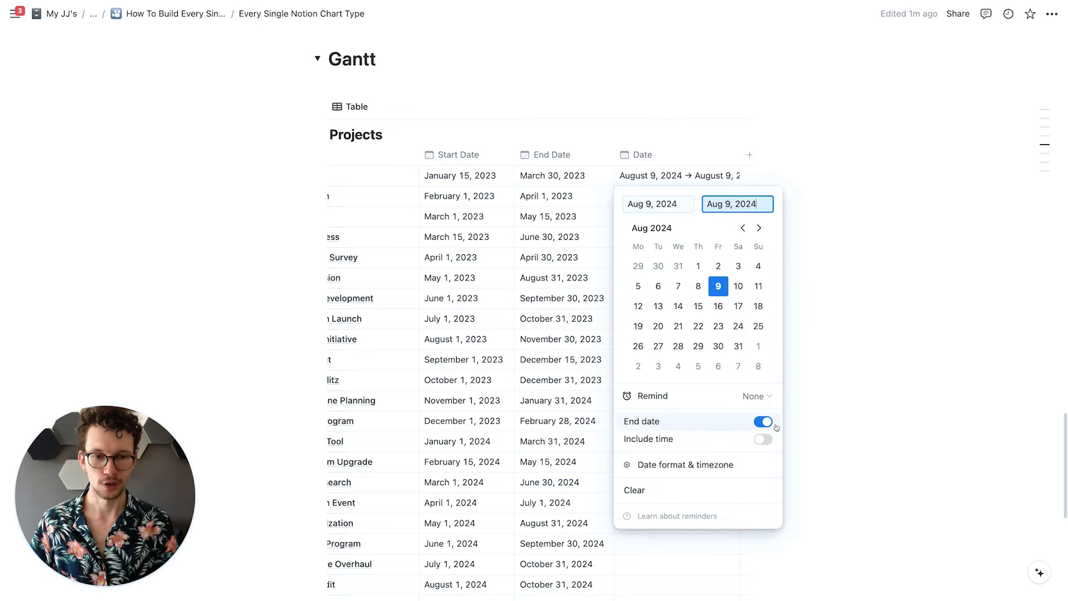
key("Escape")
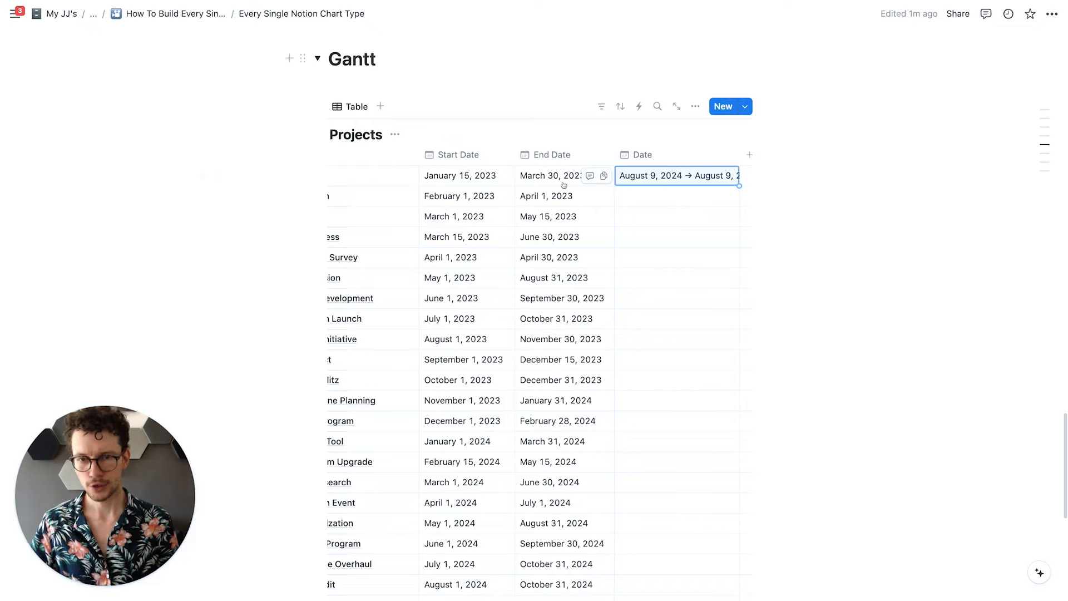
Step: Delete the Date property from the Projects table, confirming the removal for everyone
left_click(647, 157)
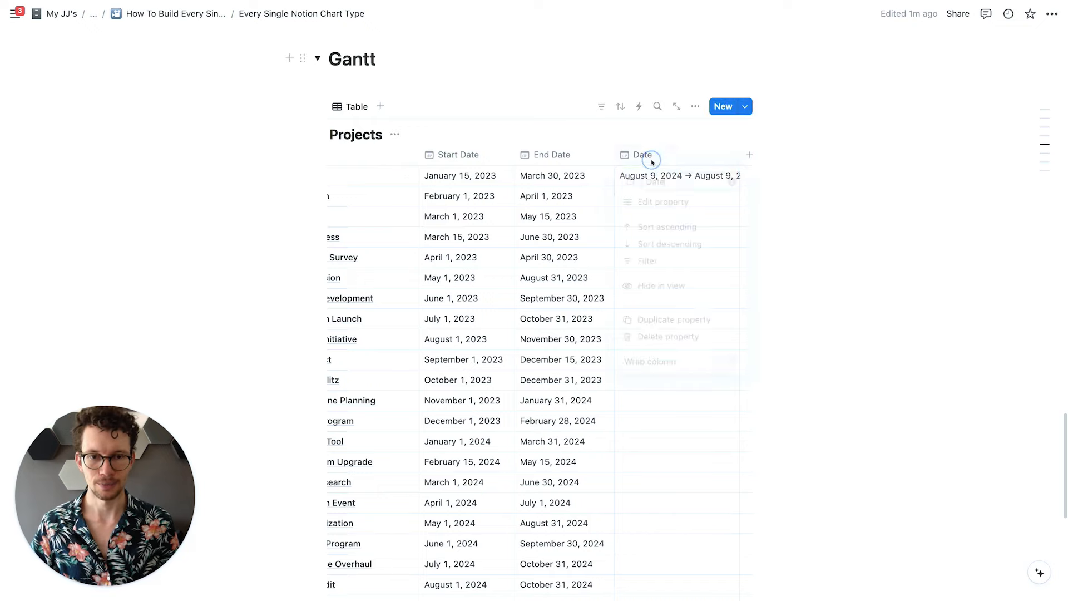
left_click(660, 343)
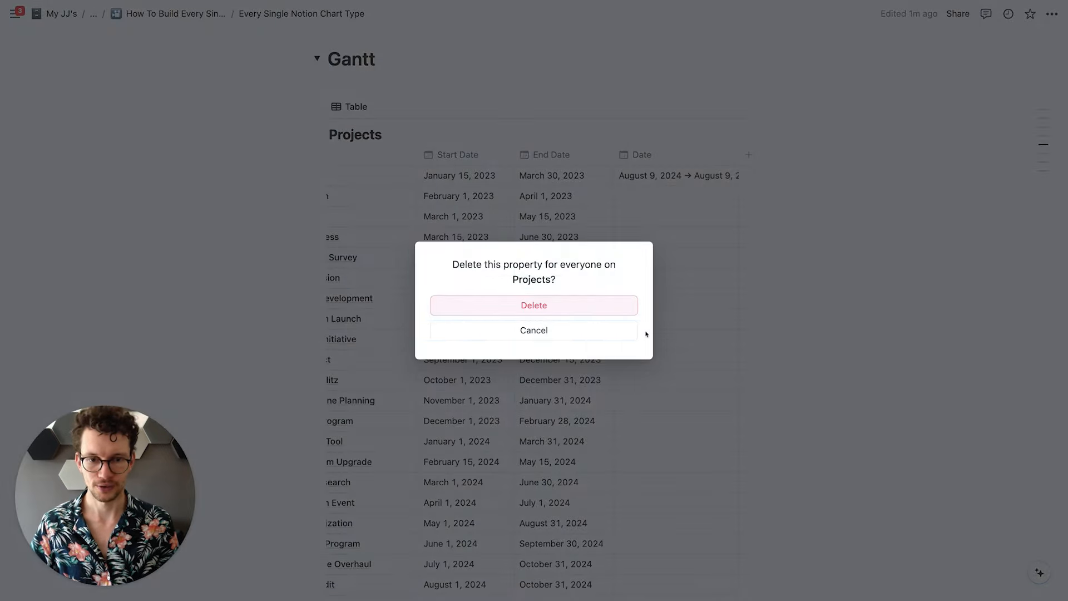
left_click(558, 301)
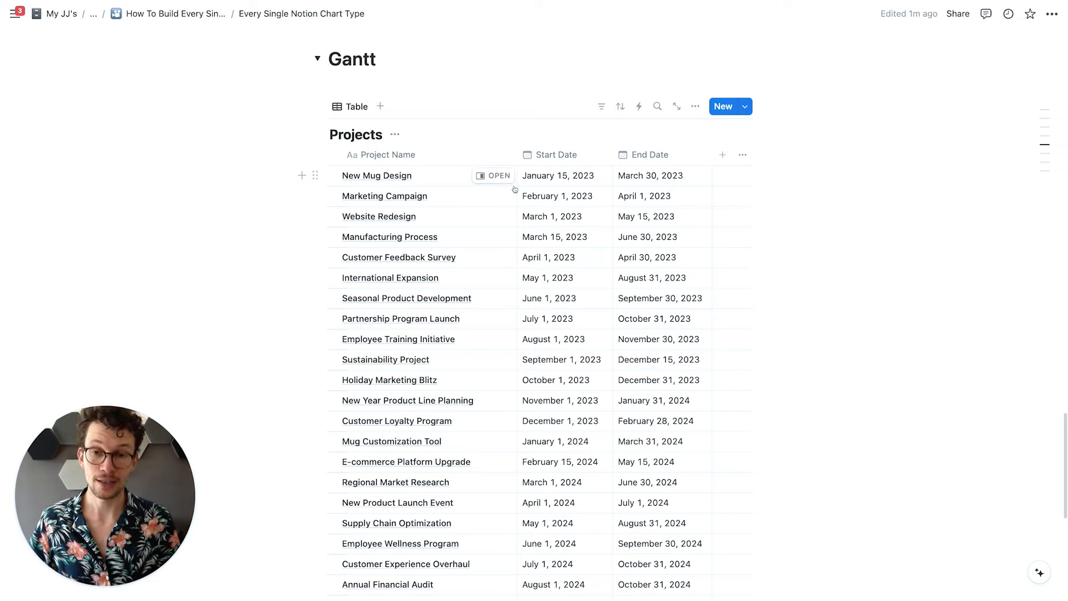
Step: Add a Timeline view to the Projects database in the Gantt section
scroll(493, 204, "up", 1)
scroll(487, 226, "up", 1)
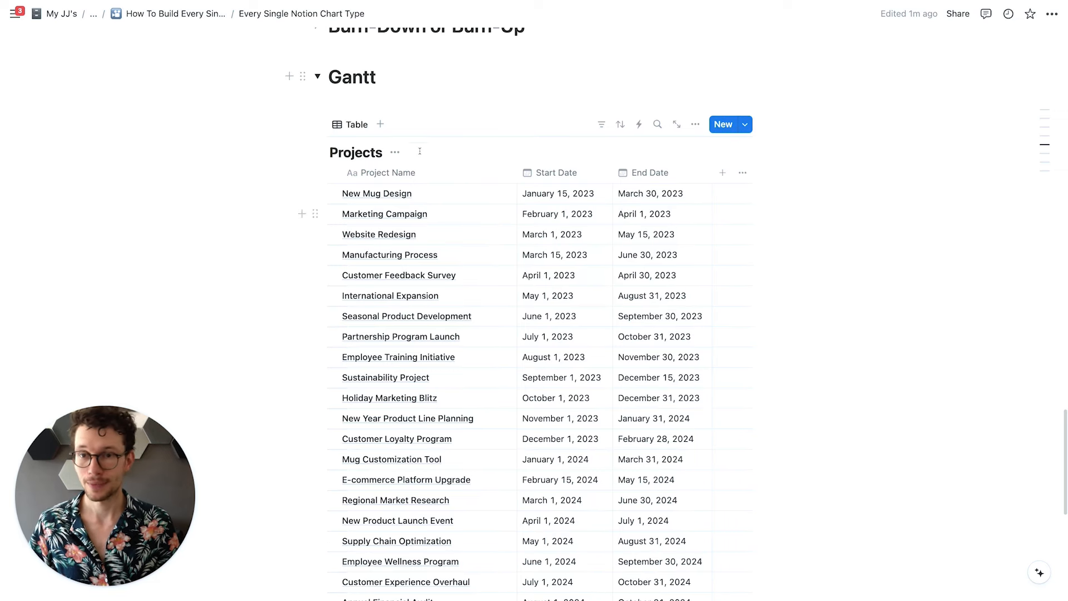
left_click(381, 125)
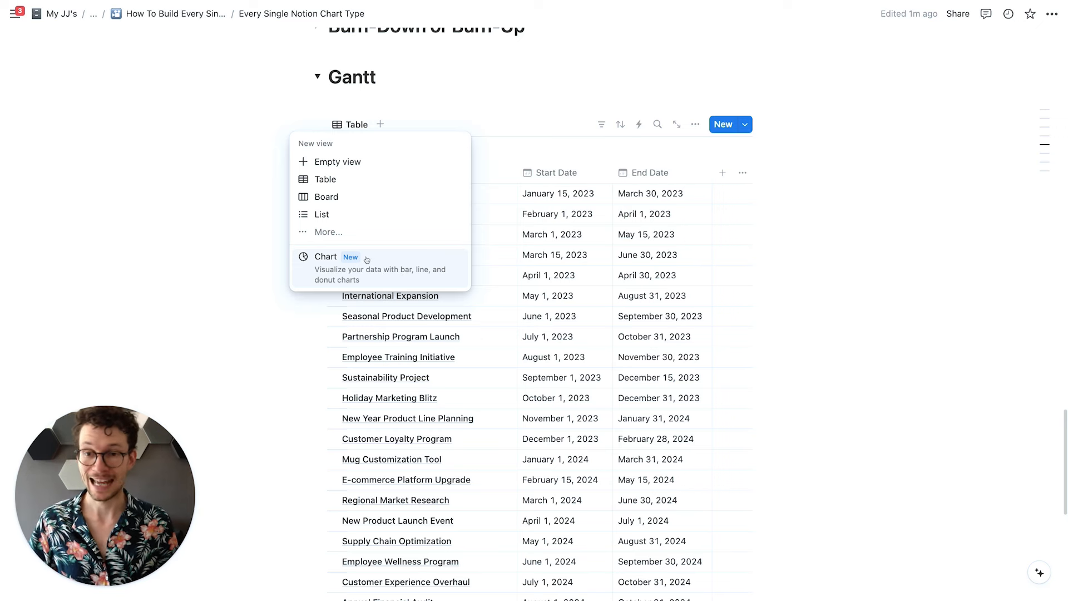
left_click(345, 232)
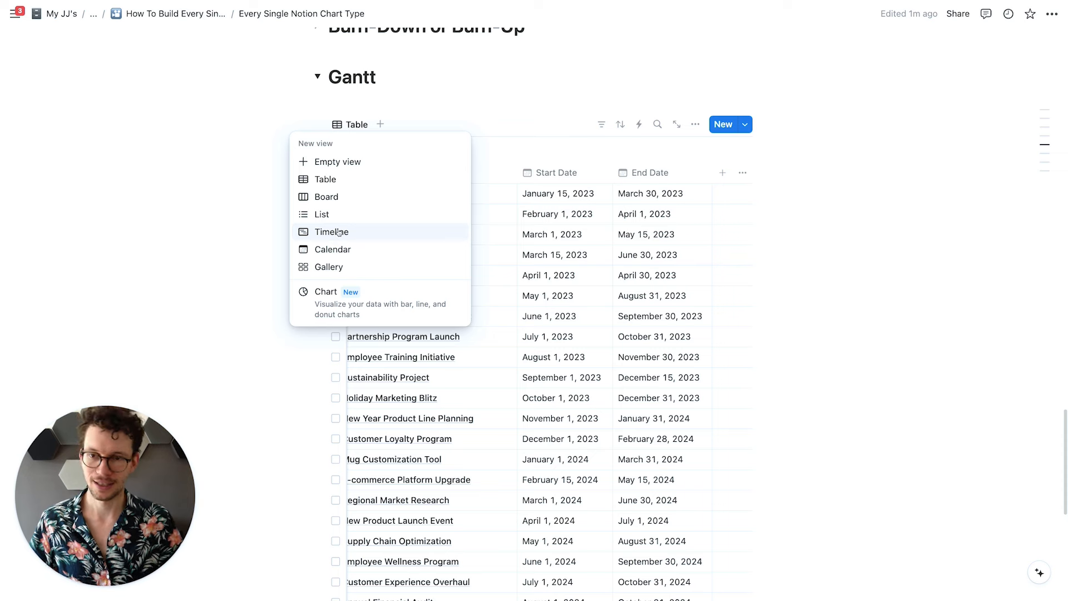
left_click(338, 238)
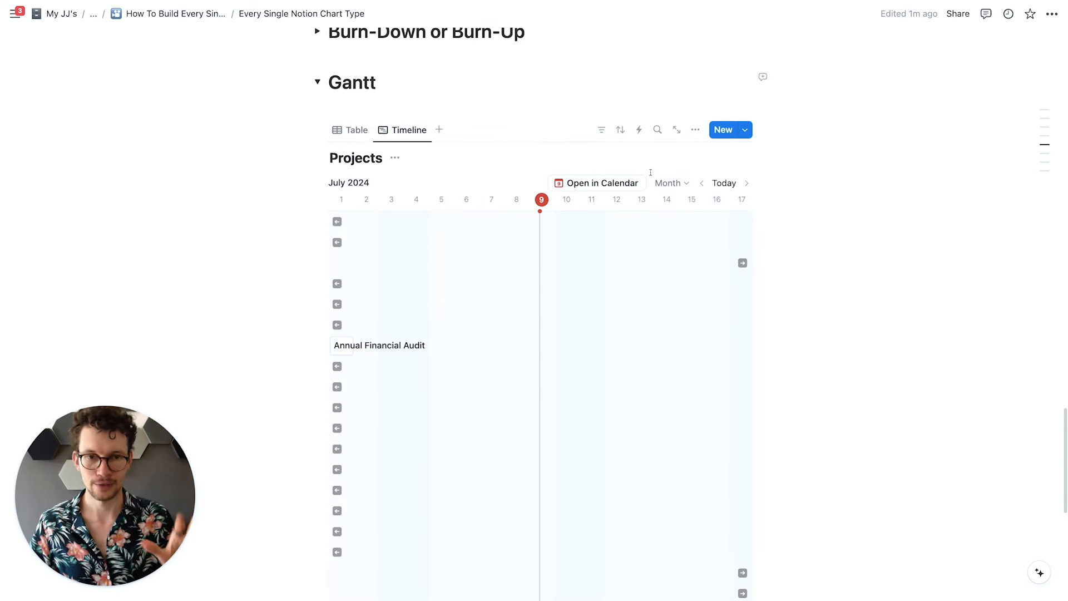
Step: Turn on full width for the page to widen the Projects timeline
scroll(692, 171, "down", 1)
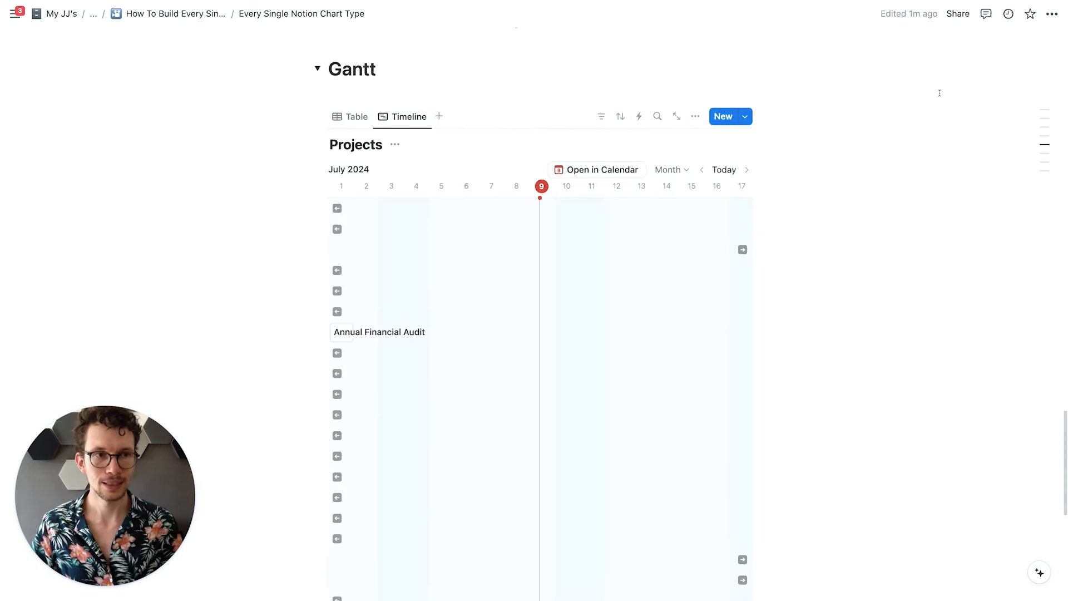
left_click(1052, 13)
left_click(1033, 104)
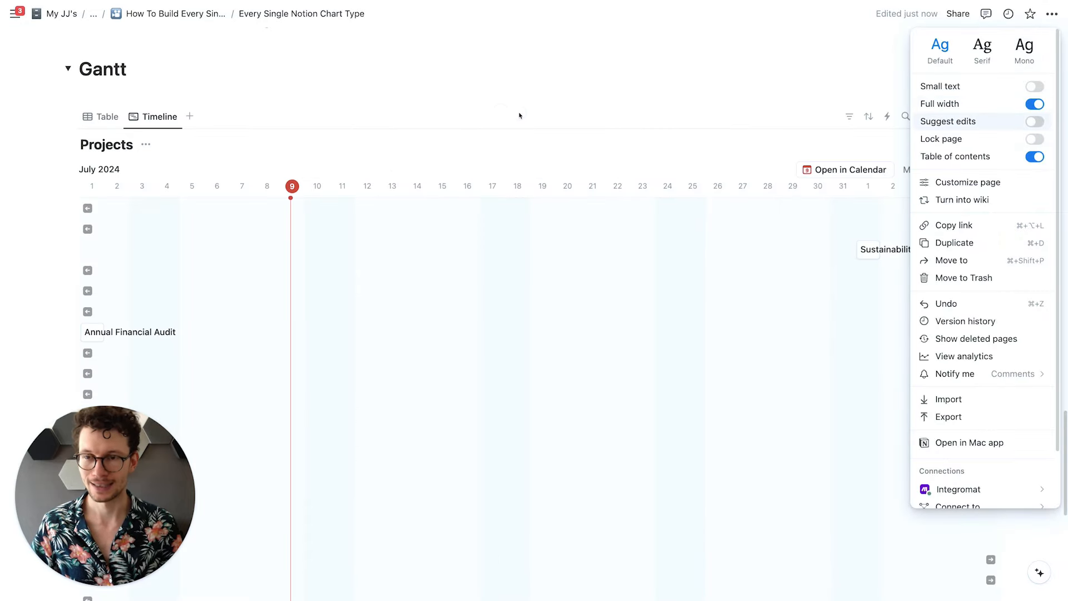
left_click(499, 184)
scroll(497, 197, "down", 1)
scroll(490, 212, "down", 1)
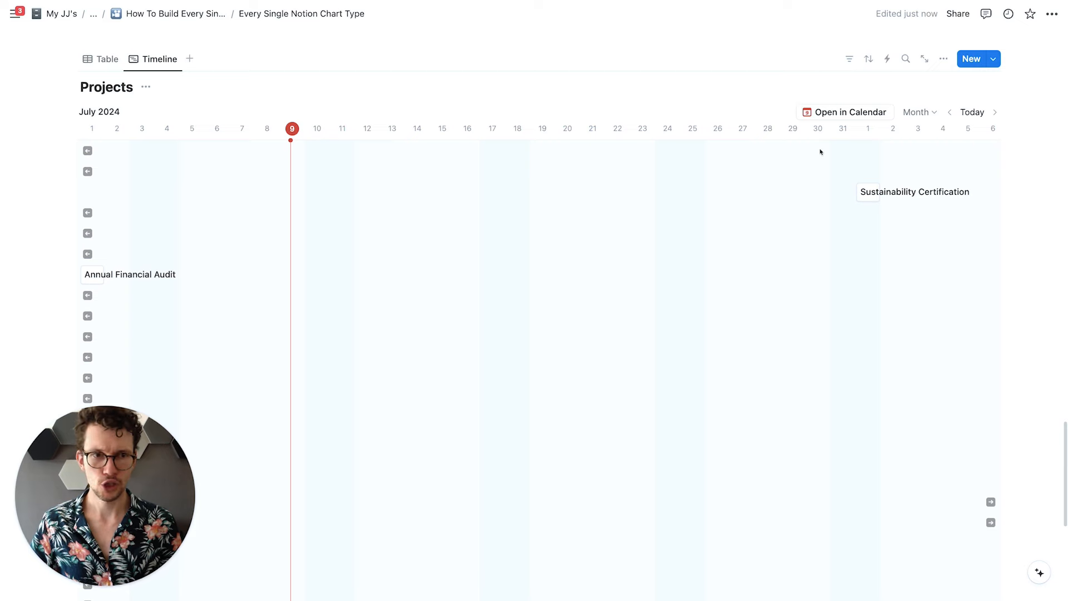
Step: In the timeline's layout settings, enable separate start and end dates and use End Date as the end date
left_click(945, 60)
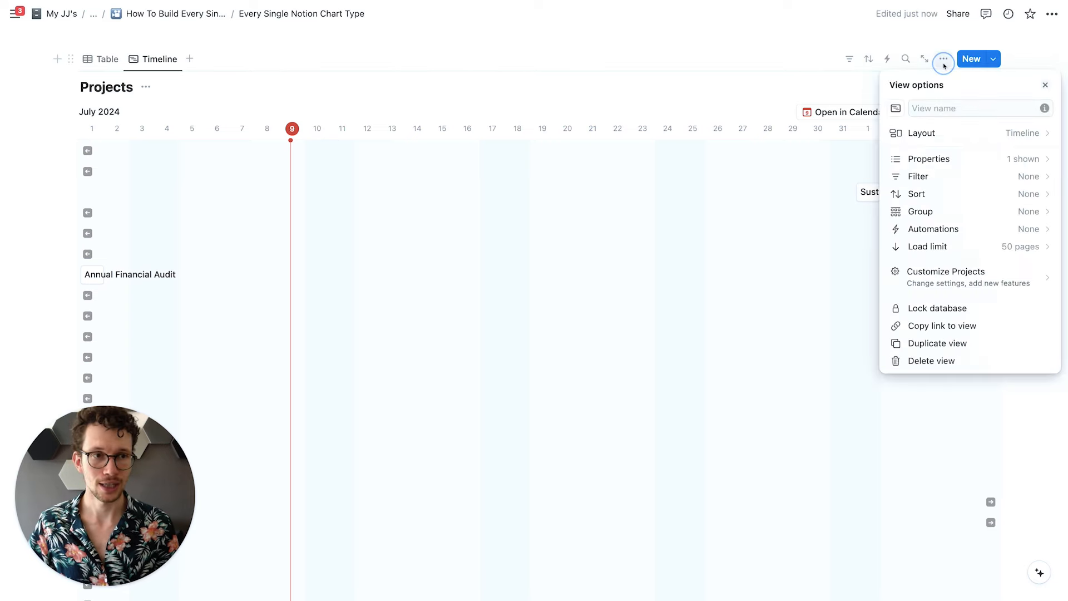
left_click(932, 133)
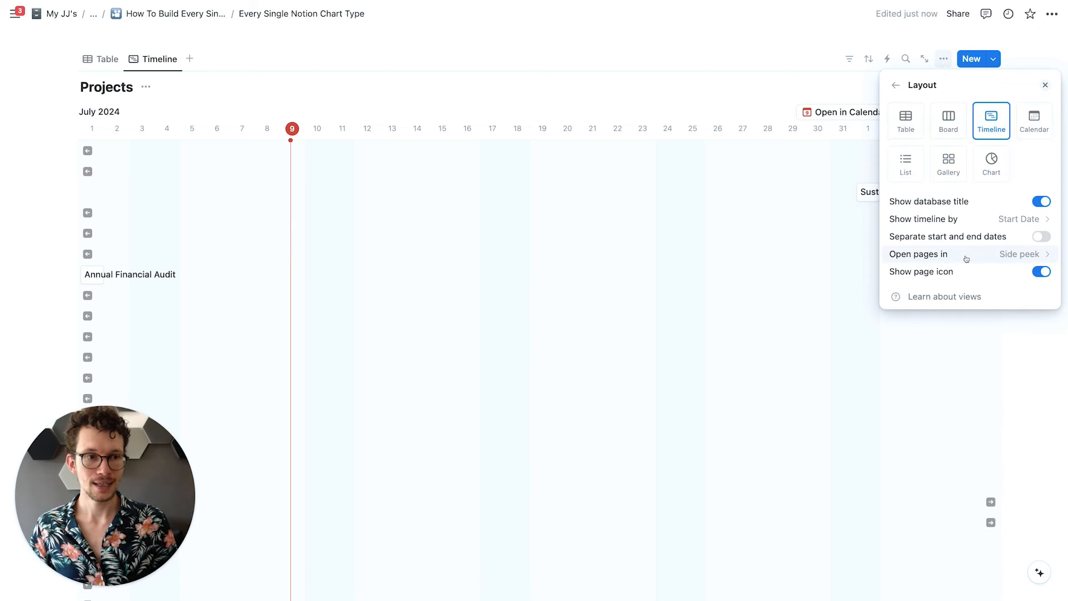
left_click(982, 222)
left_click(982, 222)
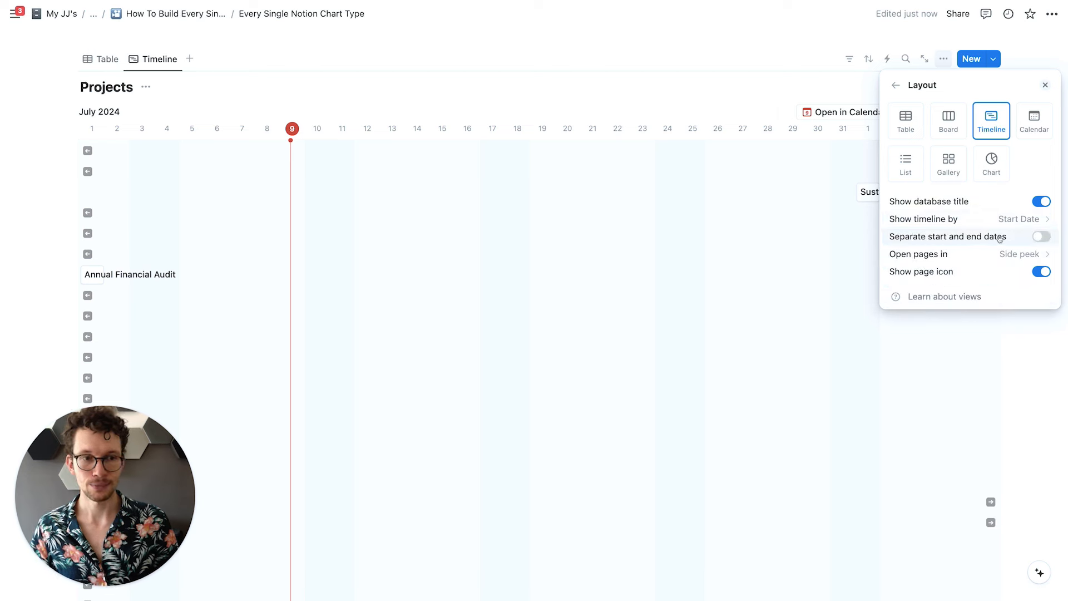
left_click(1041, 238)
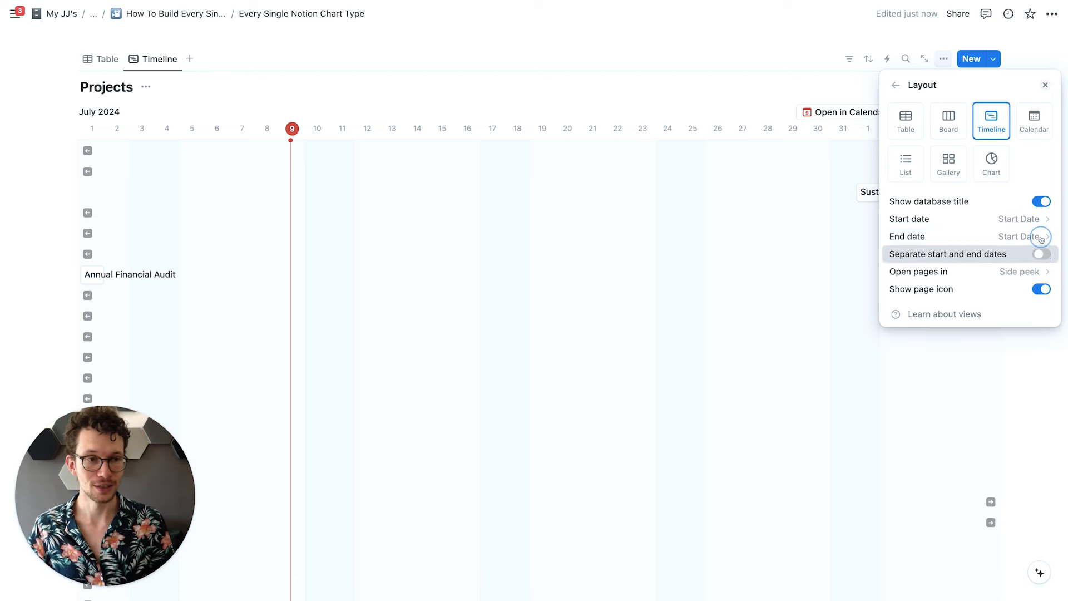
left_click(1010, 238)
left_click(961, 283)
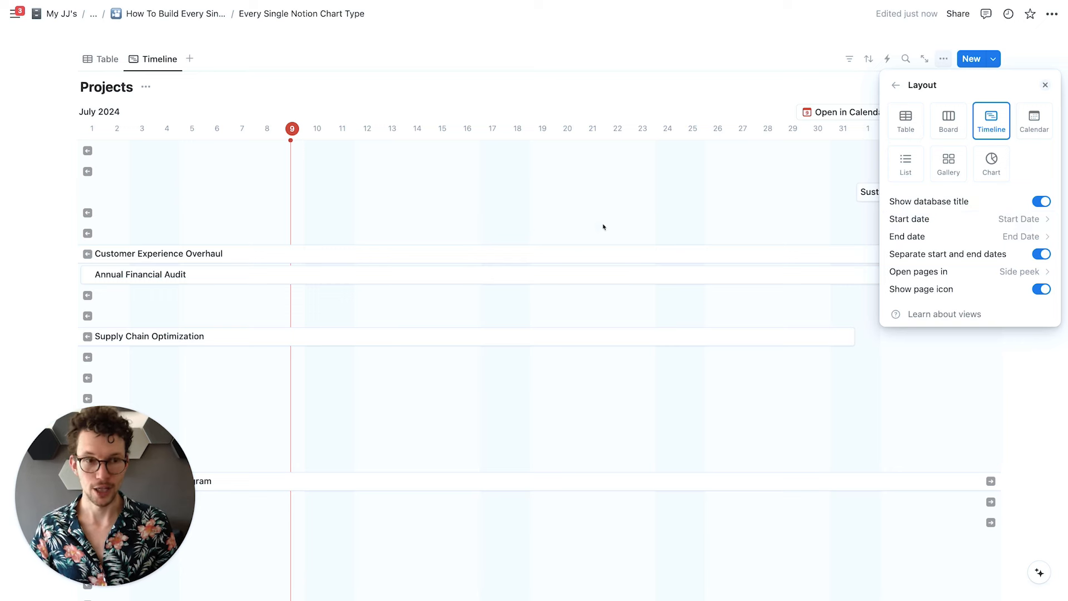
left_click(518, 198)
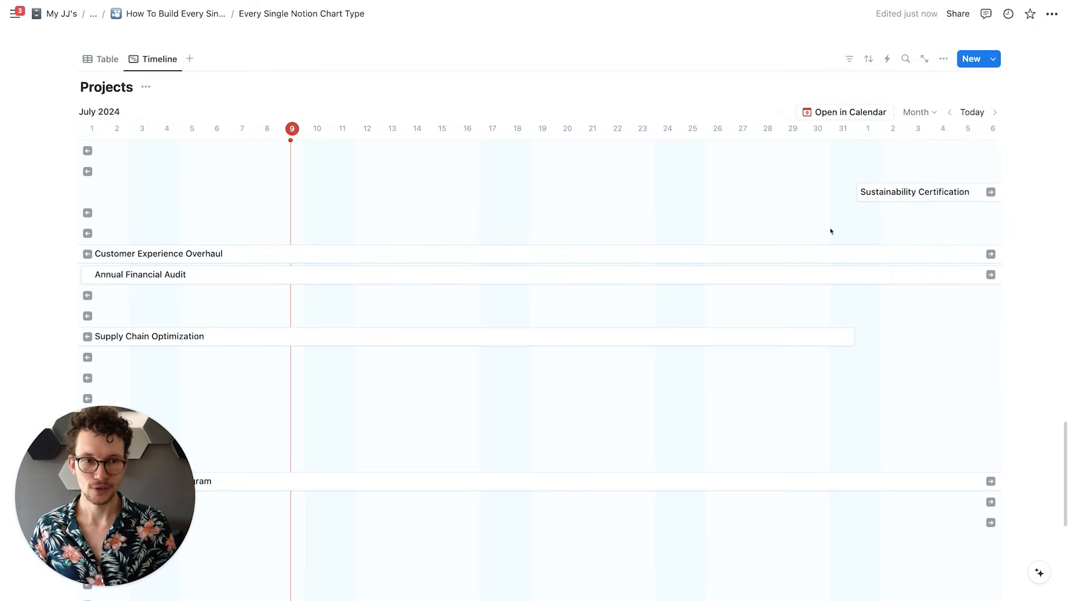
Step: Move the Sustainability Certification bar to start on August 23, 2024, and set the timeline scale to Quarter
scroll(872, 209, "right", 10)
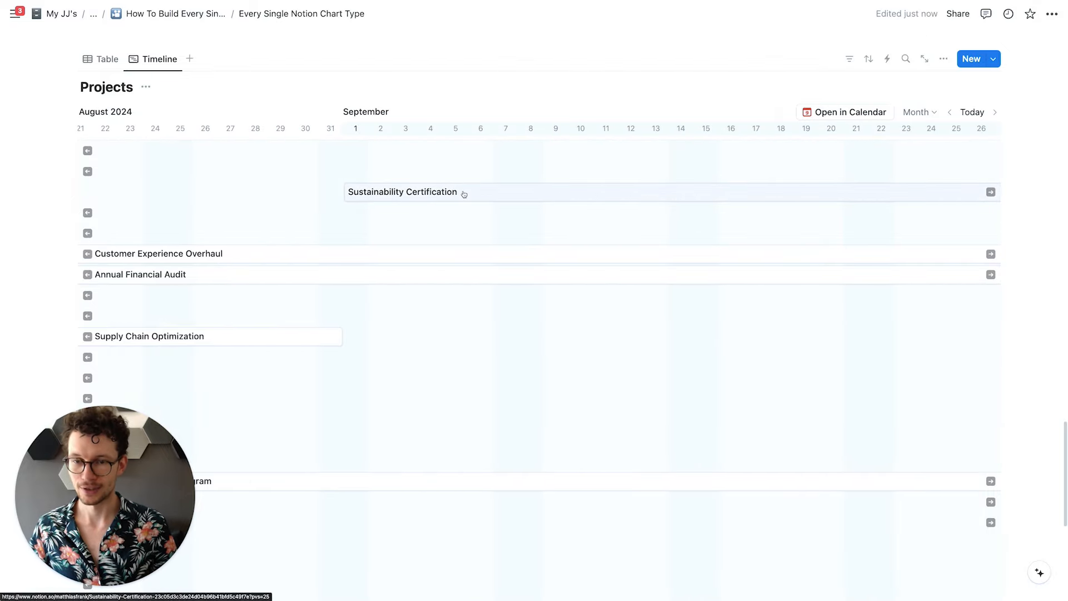
left_click_drag(492, 198, 282, 195)
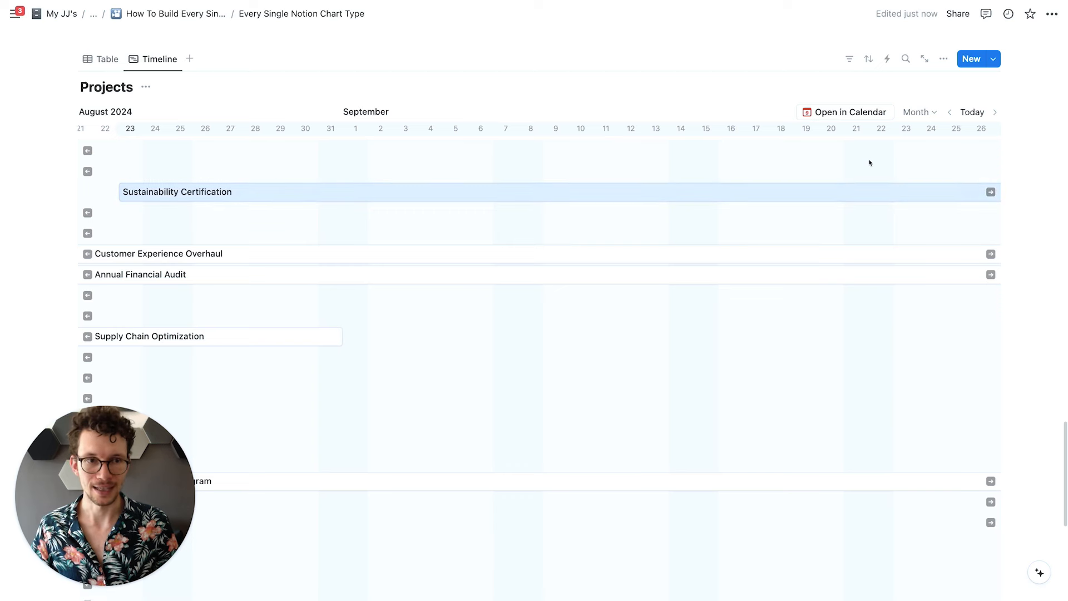
left_click(919, 112)
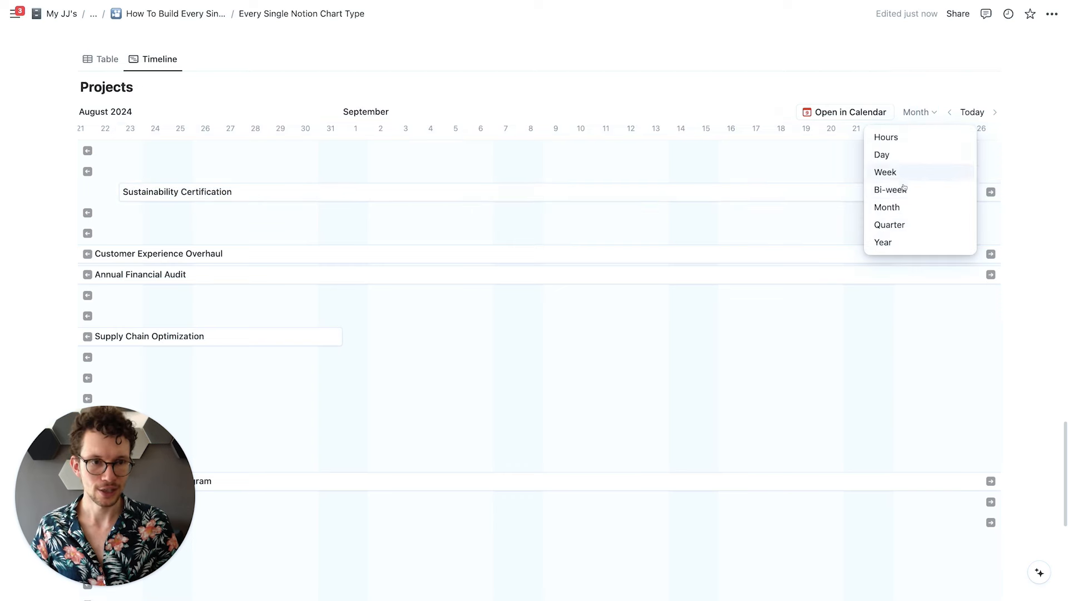
left_click(895, 224)
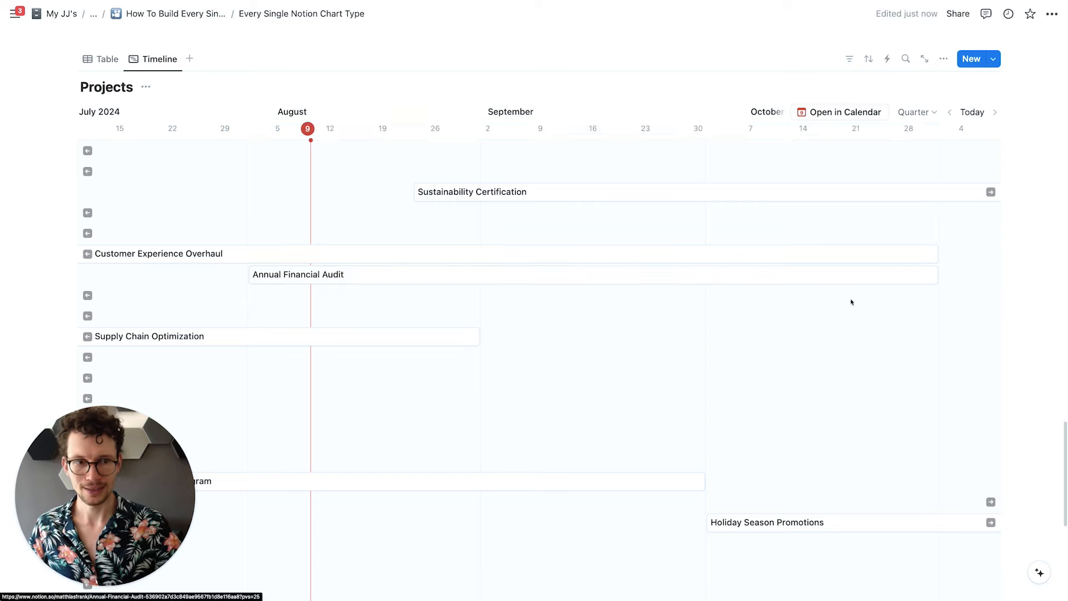
Step: Shorten the Annual Financial Audit bar on the timeline so it ends on September 14, 2024
scroll(758, 283, "right", 3)
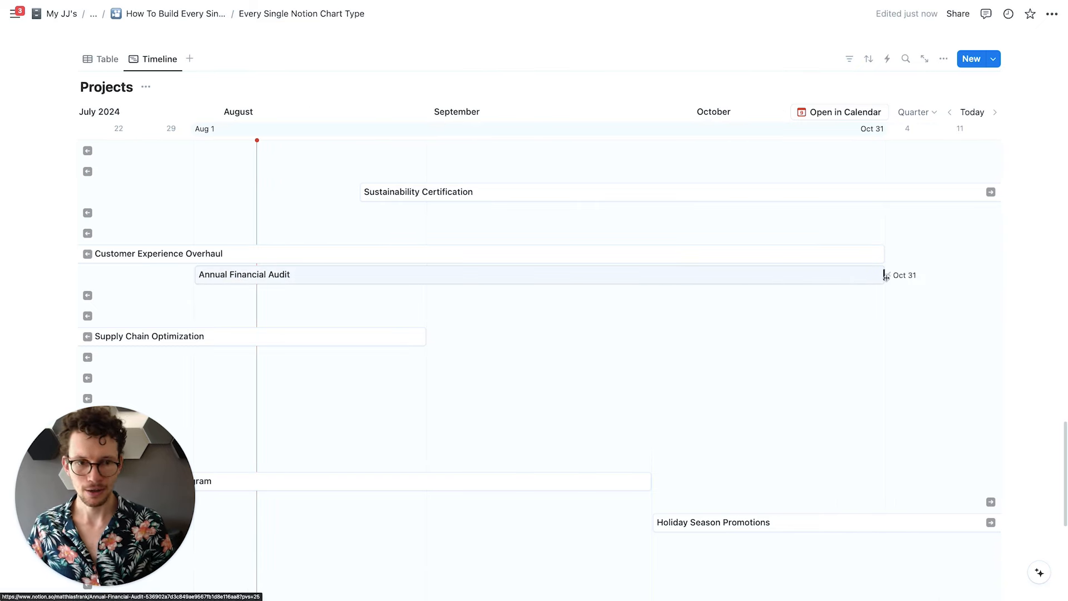
left_click(867, 274)
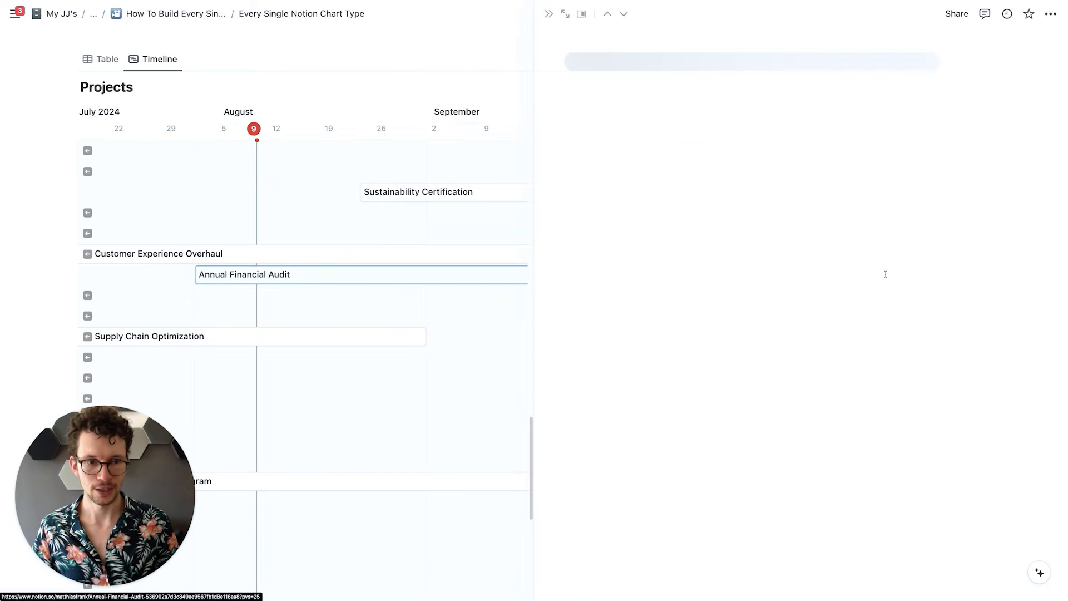
left_click(546, 18)
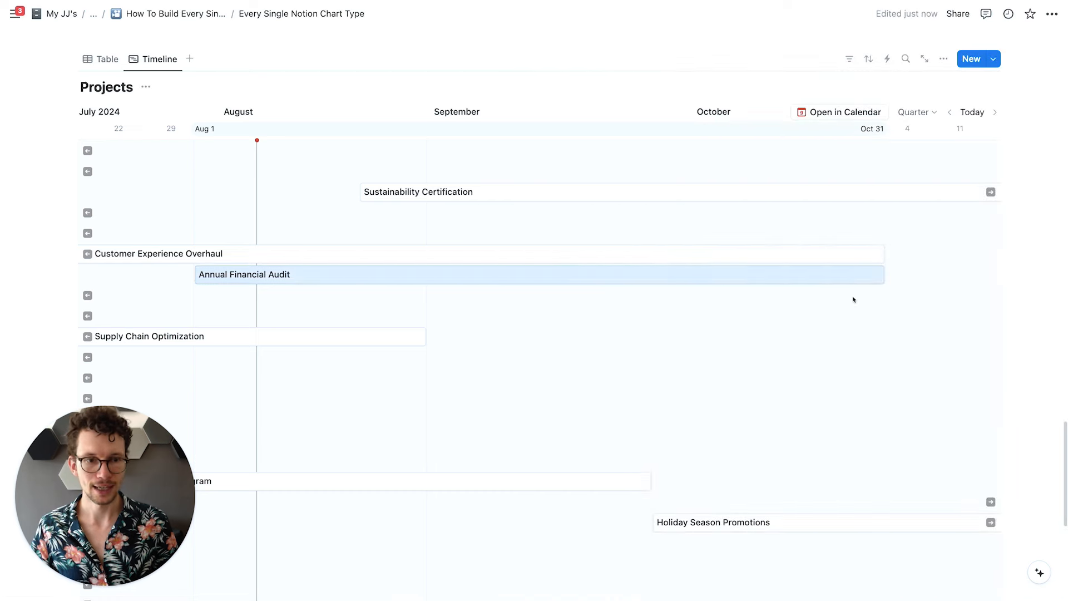
left_click_drag(884, 274, 531, 279)
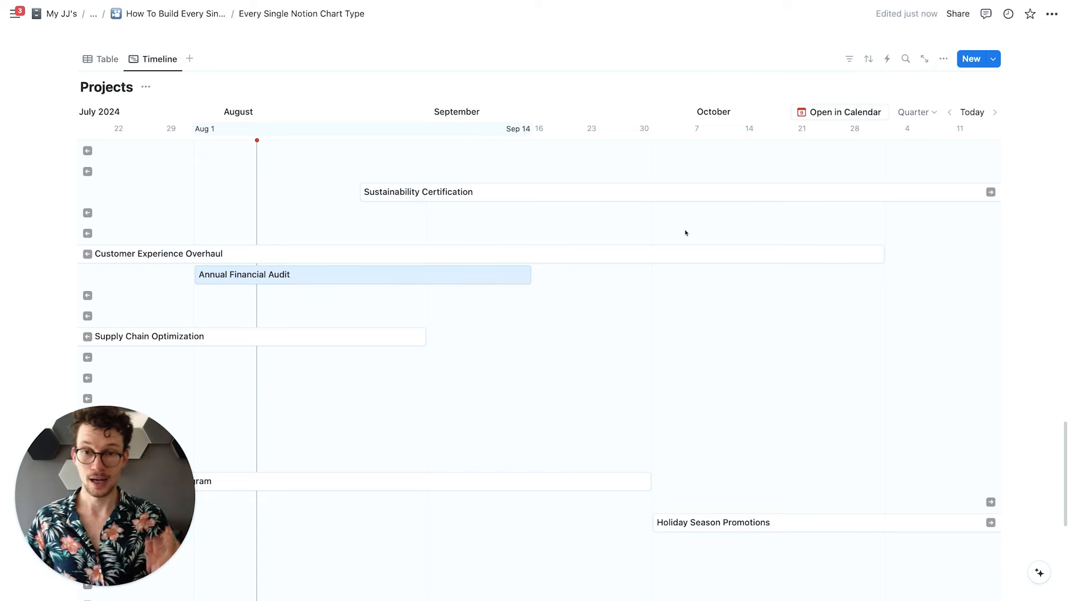
Step: Sort the Projects timeline by Start Date in ascending order
left_click(944, 59)
left_click(870, 59)
left_click(871, 60)
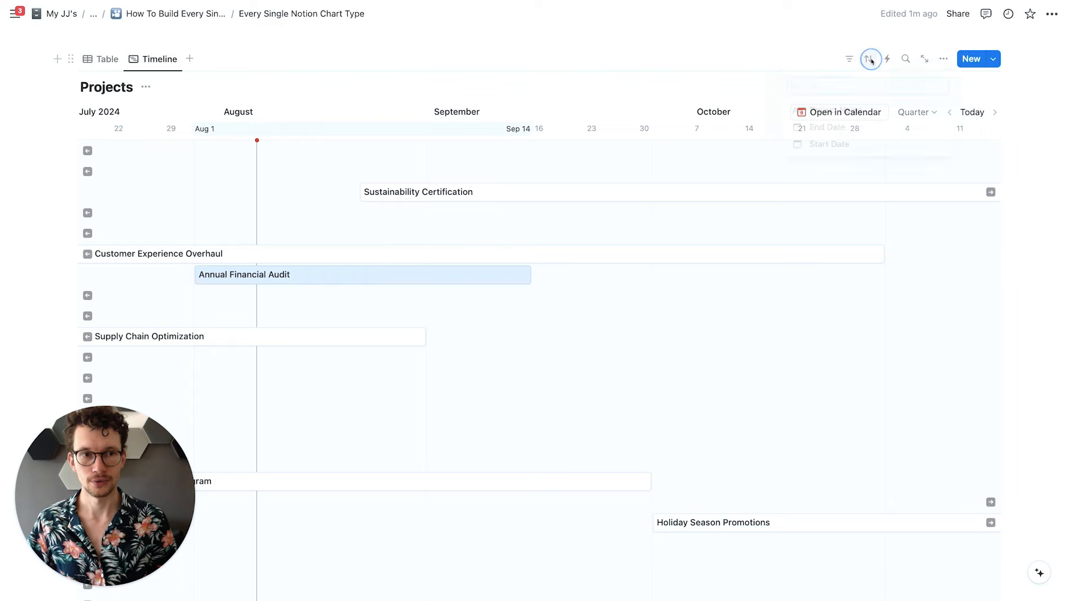
left_click(833, 146)
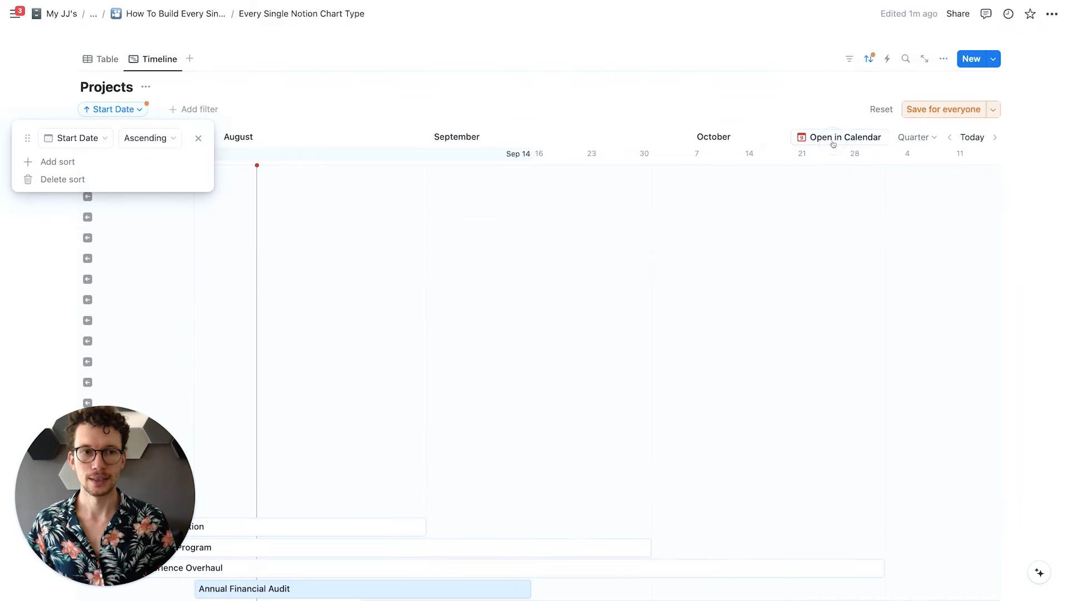
left_click(352, 140)
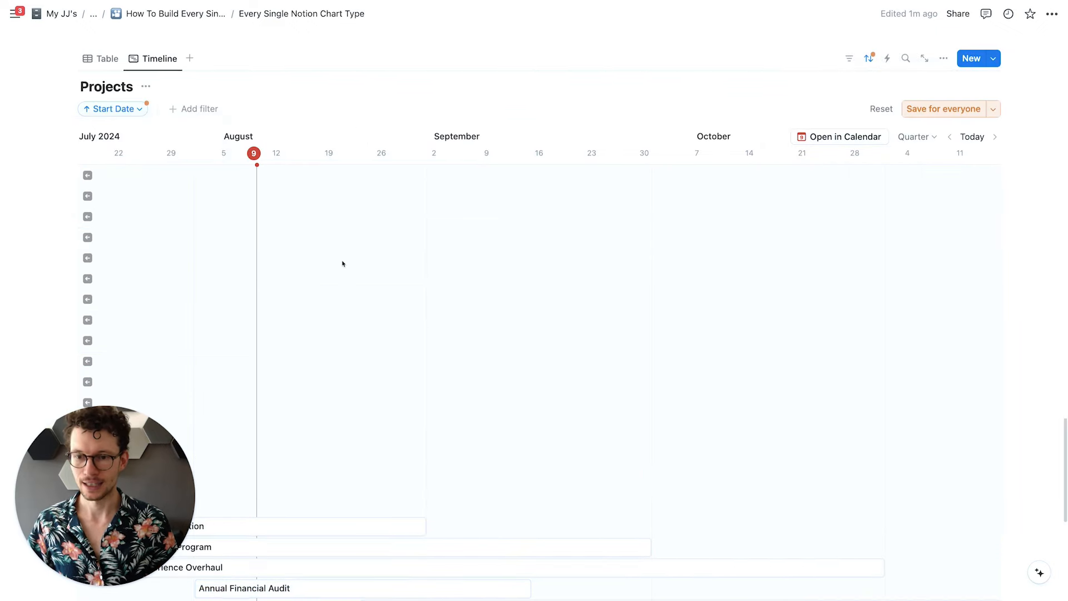
Step: Examine the order of the project bars across the sorted Projects timeline, going back to the 2023 projects
scroll(341, 262, "down", 8)
scroll(342, 263, "up", 3)
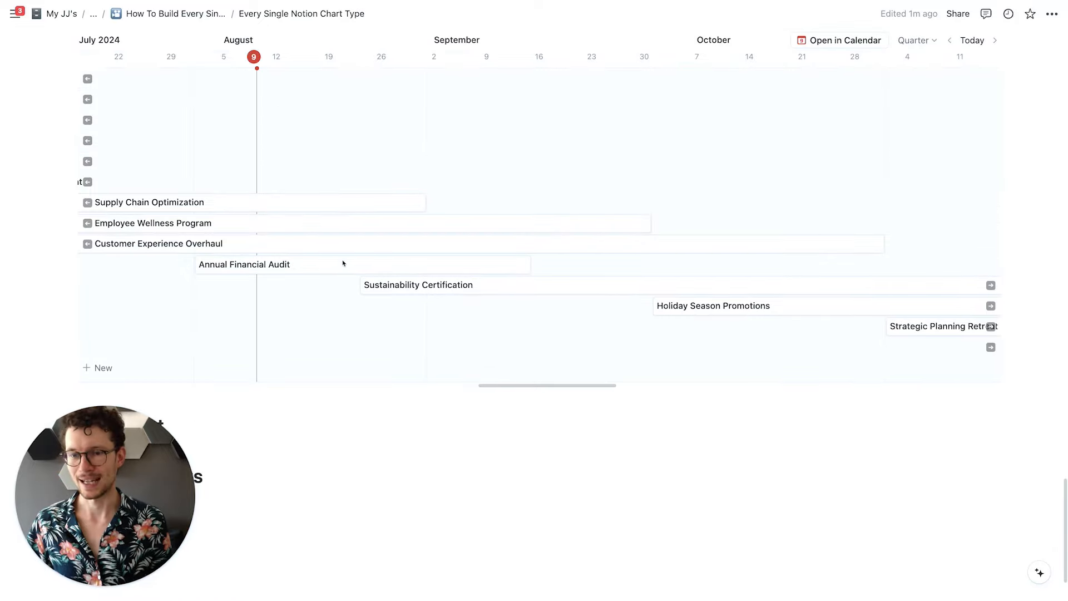
scroll(418, 258, "up", 2)
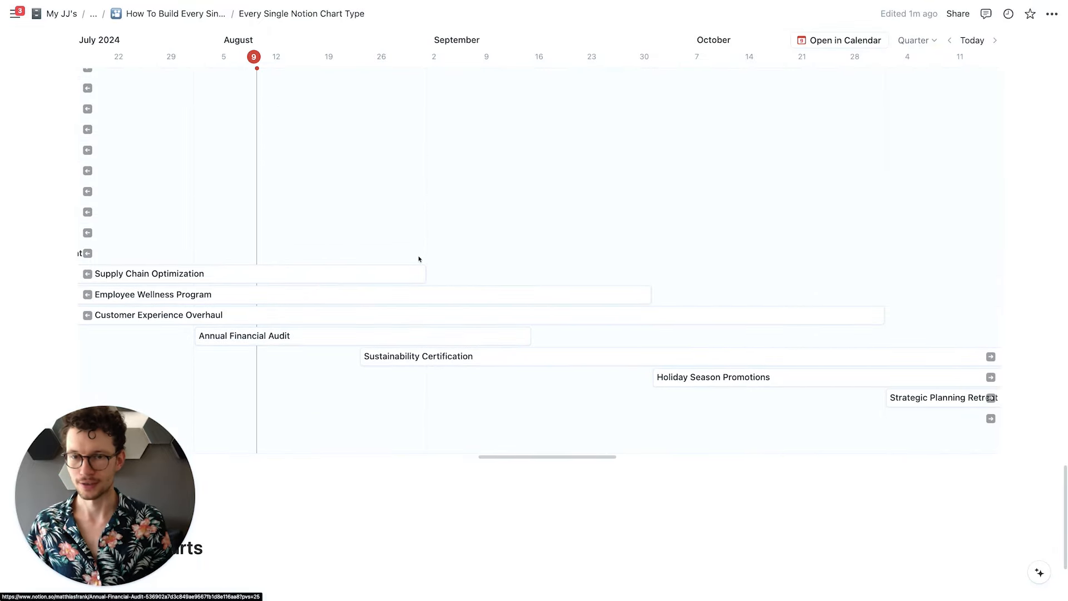
scroll(454, 288, "up", 8)
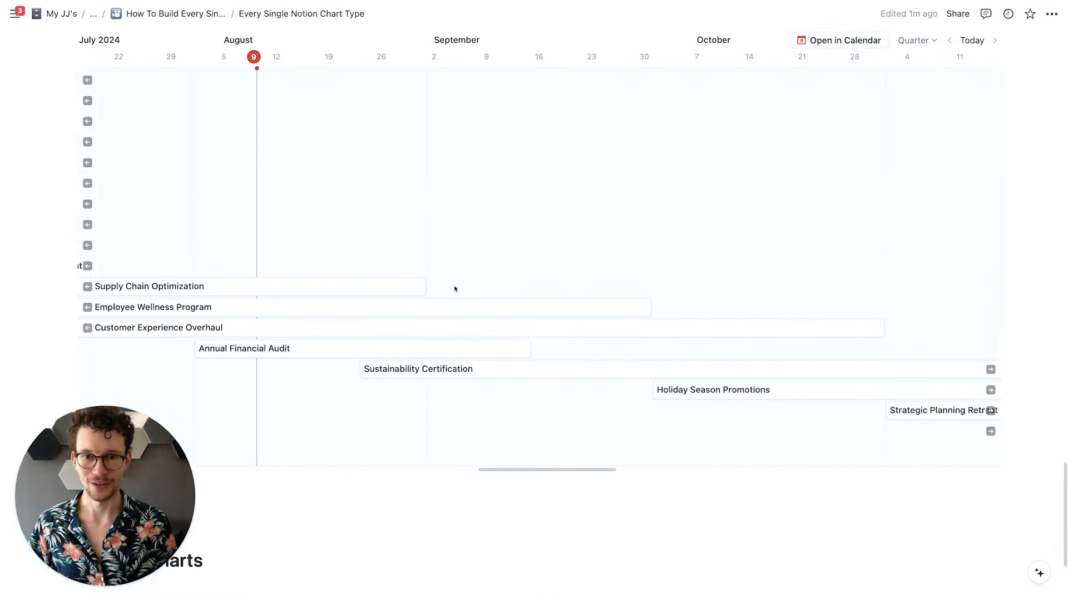
scroll(462, 289, "up", 3)
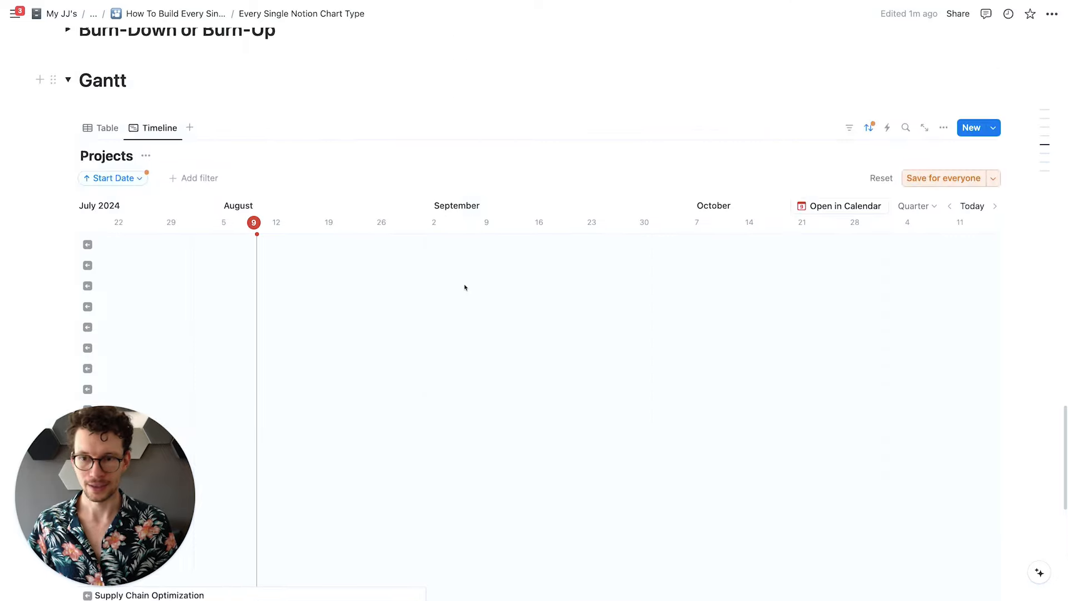
scroll(466, 288, "down", 6)
scroll(465, 288, "left", 15)
scroll(465, 287, "left", 20)
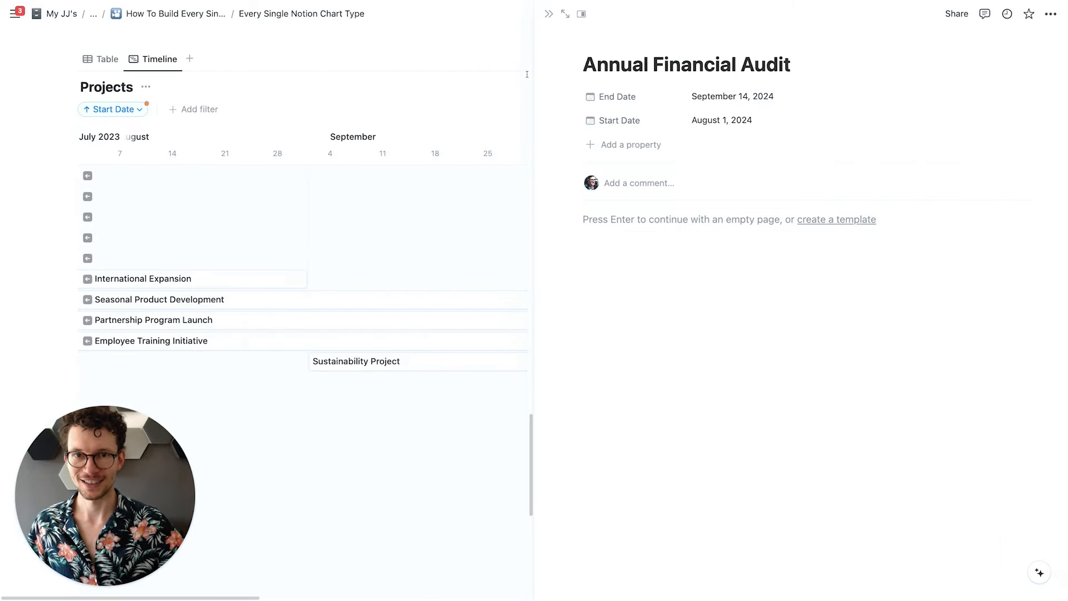
Step: Close the Annual Financial Audit page and save the Start Date sort on the Projects timeline for everyone
left_click(549, 13)
scroll(260, 349, "left", 20)
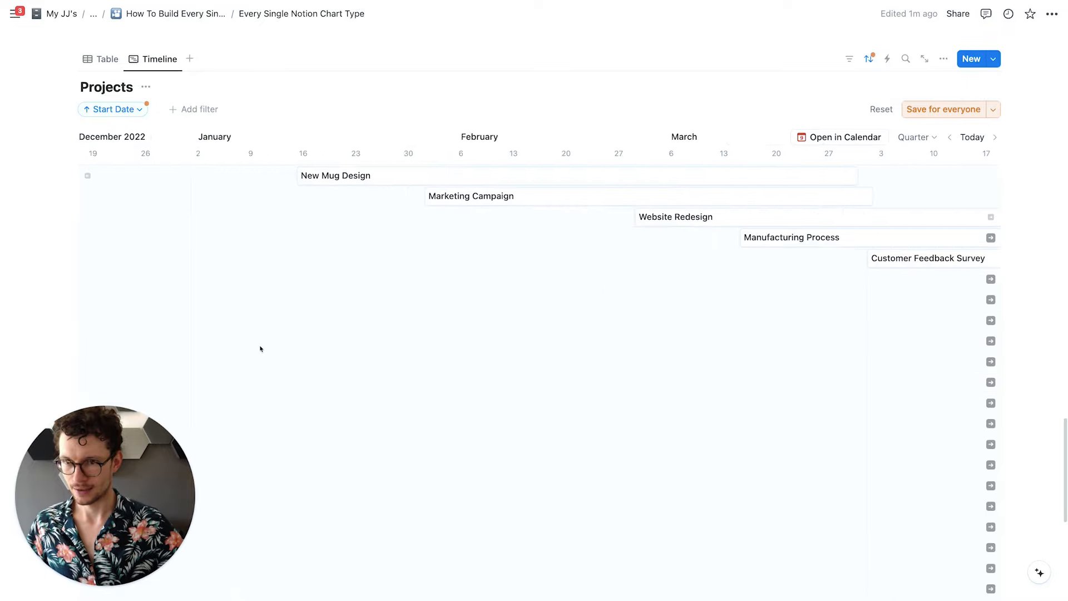
scroll(260, 349, "right", 8)
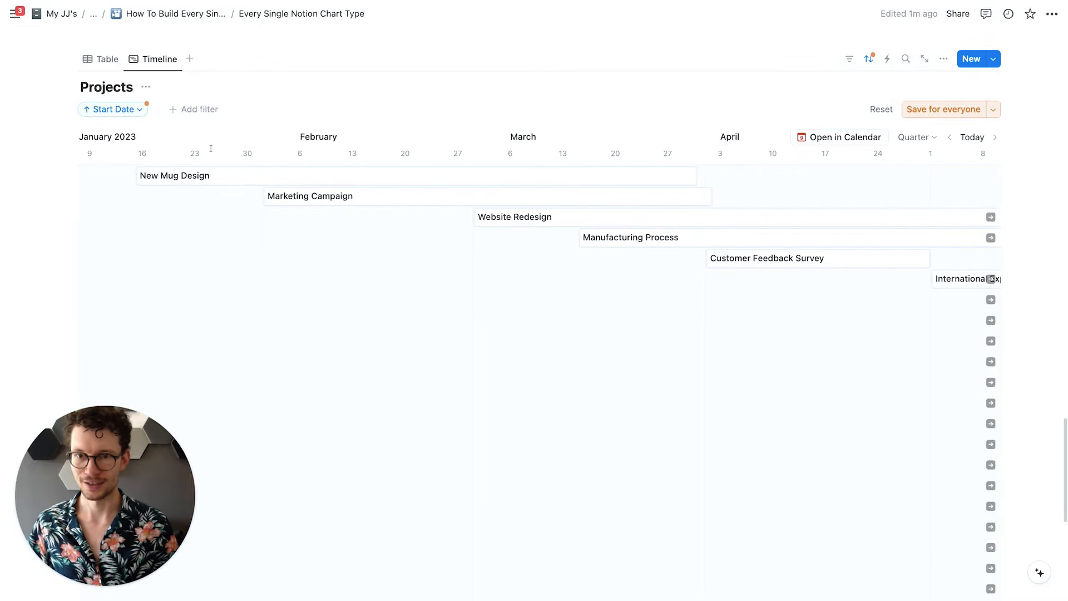
left_click(941, 109)
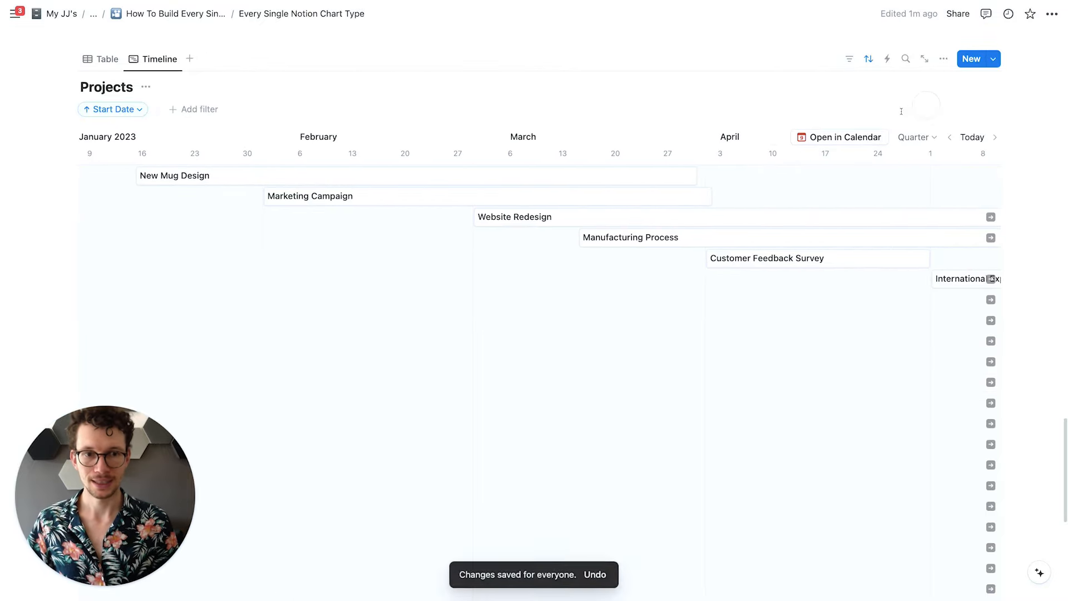
Step: Turn on dependencies for Projects with shifting only when dates overlap, weekends avoided, and separate Start Date and End Date properties
scroll(612, 245, "up", 1)
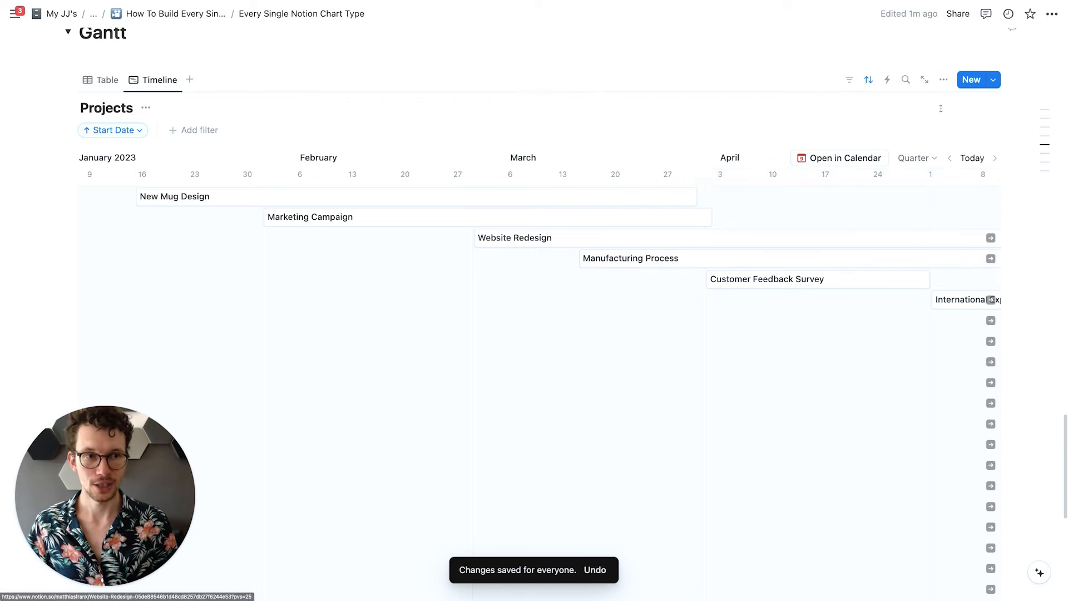
left_click(944, 82)
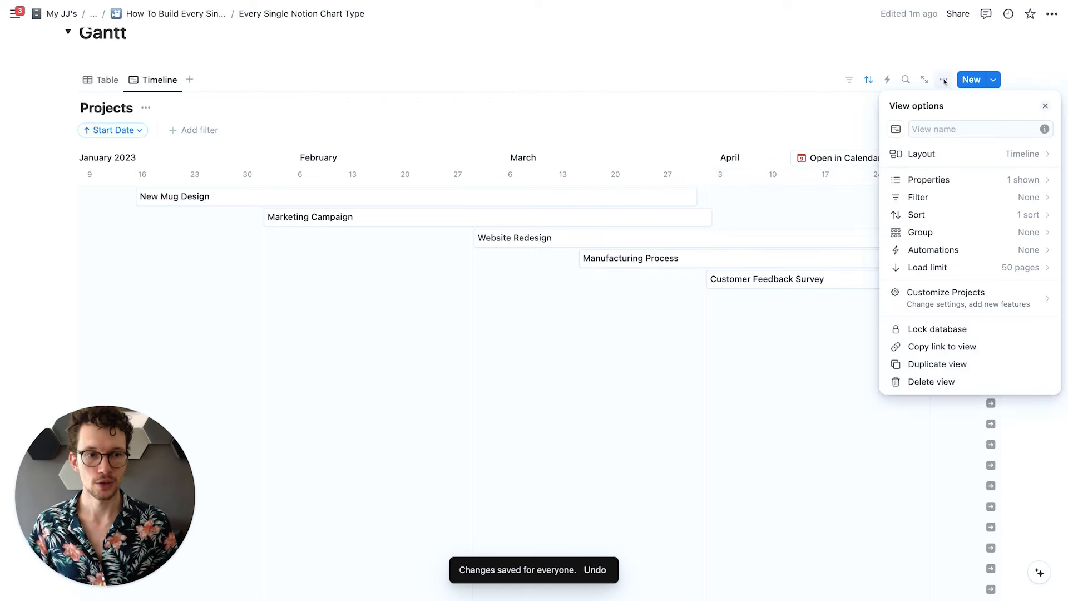
left_click(923, 152)
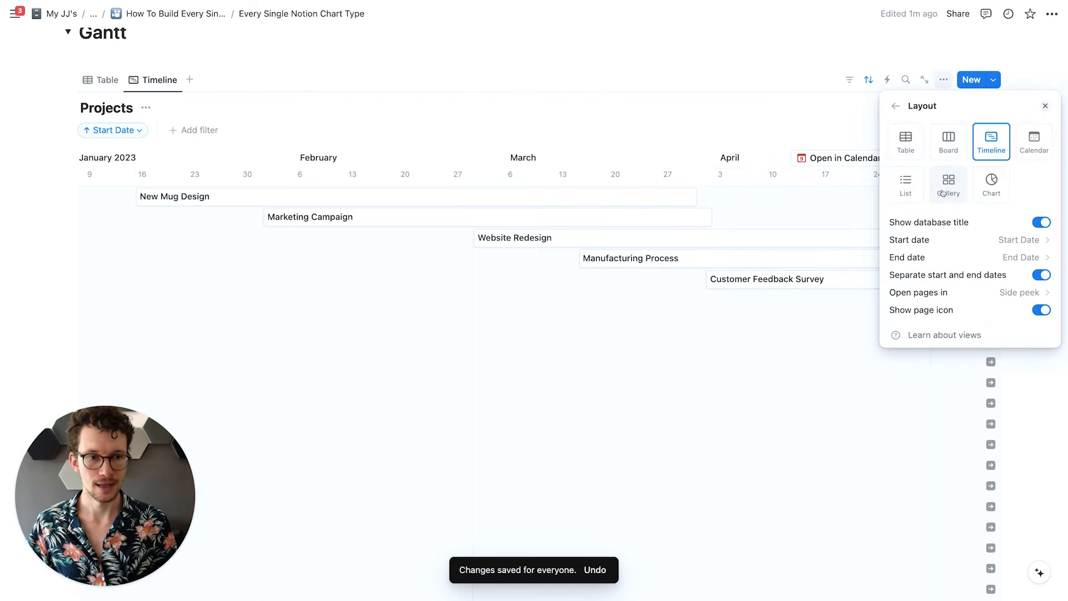
left_click(896, 104)
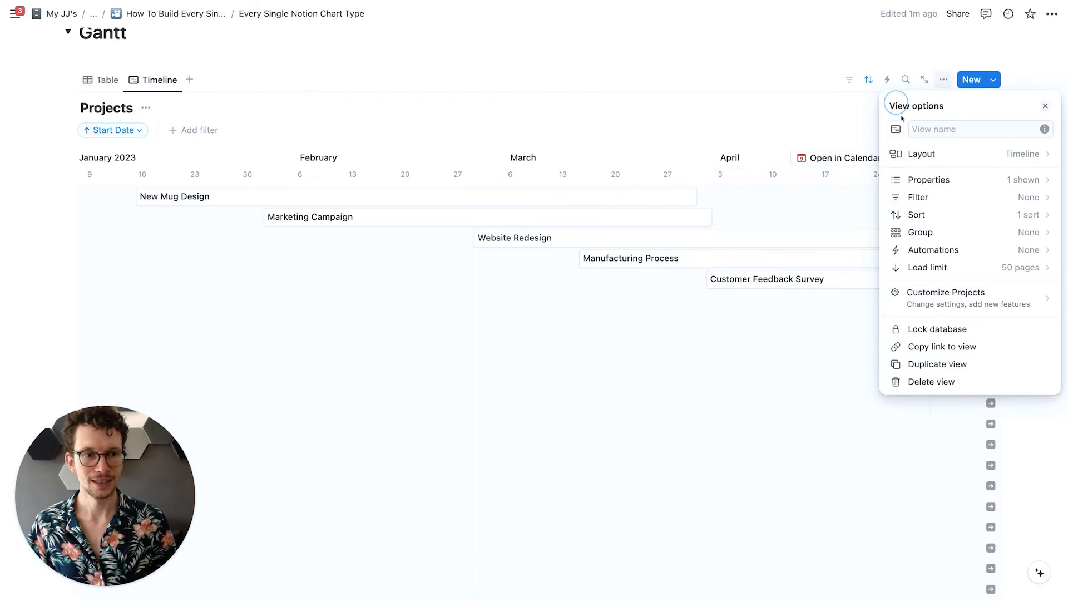
left_click(924, 301)
mouse_move(943, 209)
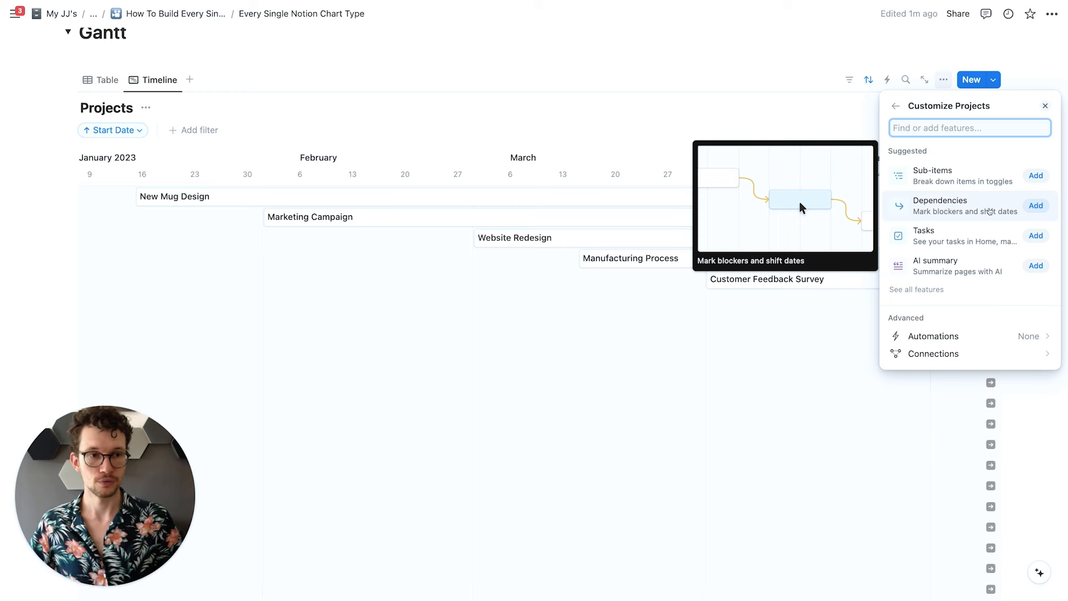
left_click(943, 209)
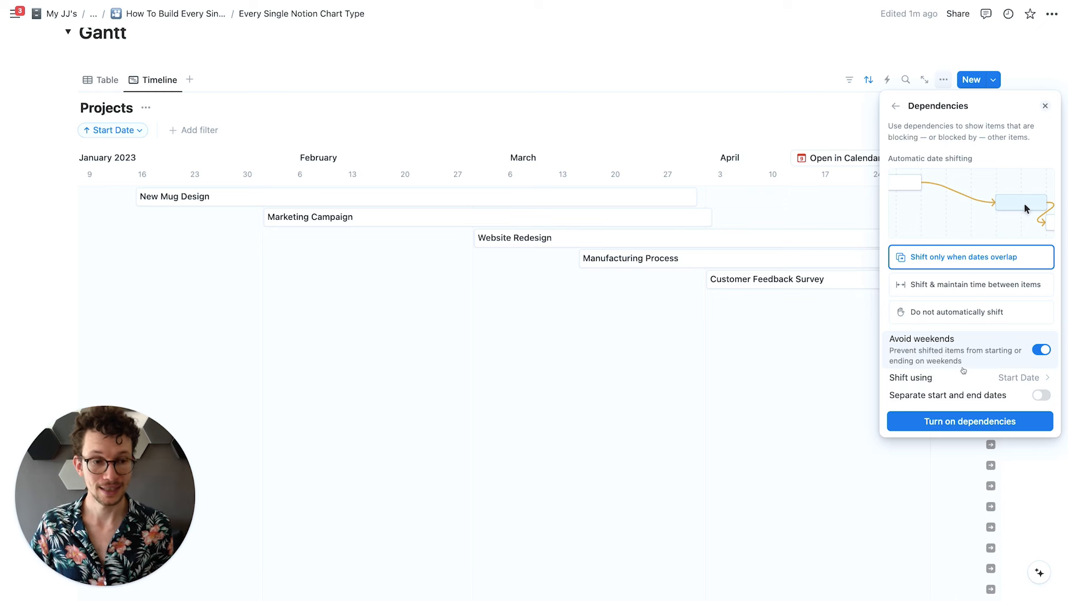
left_click(956, 400)
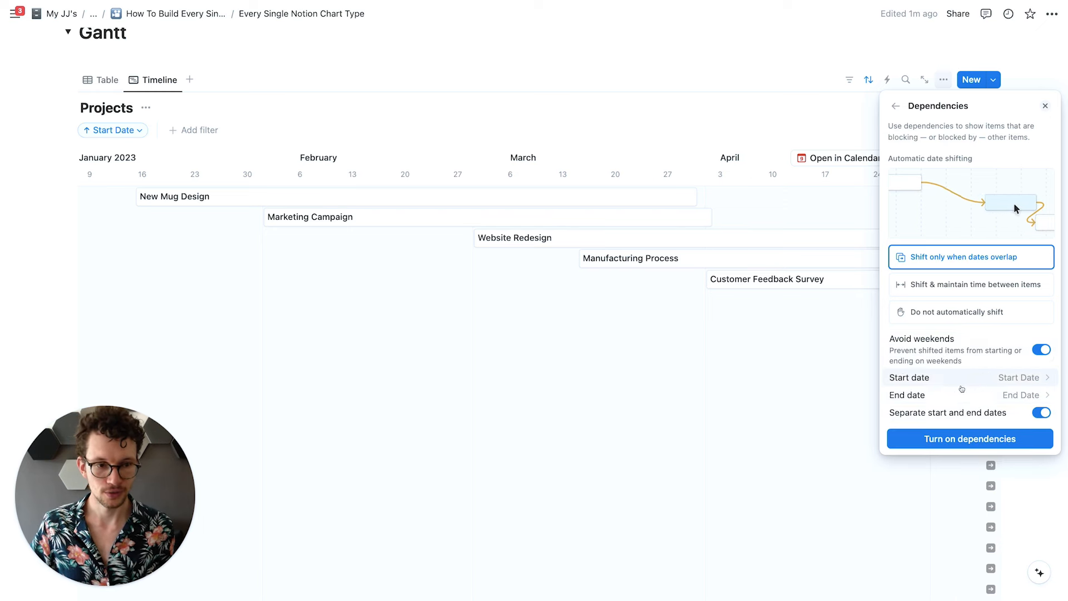
left_click(966, 440)
left_click(639, 76)
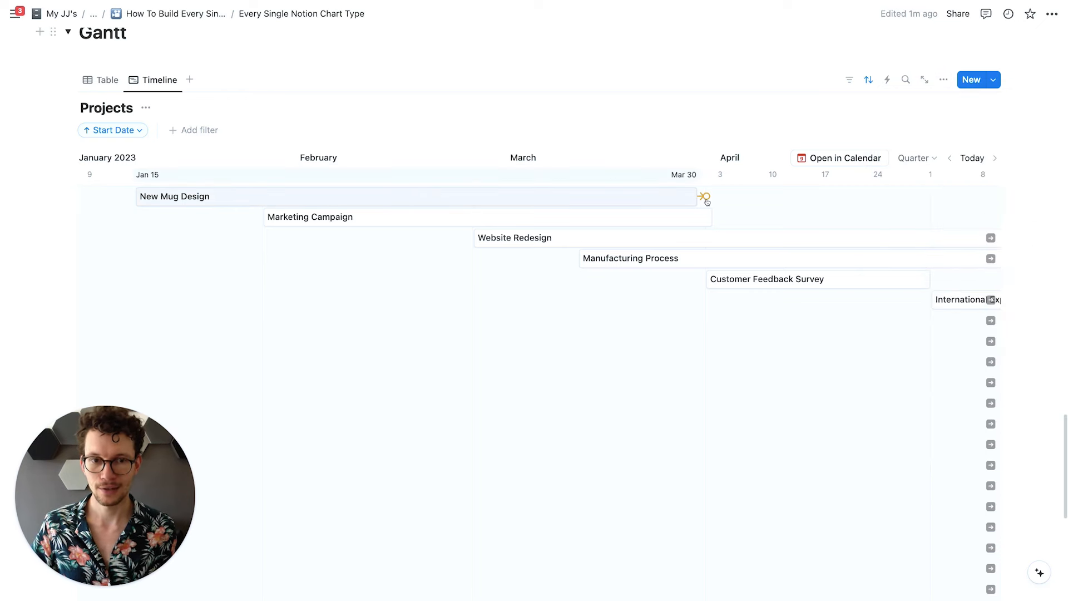
Step: Link New Mug Design and Customer Feedback Survey to Marketing Campaign on the timeline so both projects block it
left_click_drag(705, 199, 268, 221)
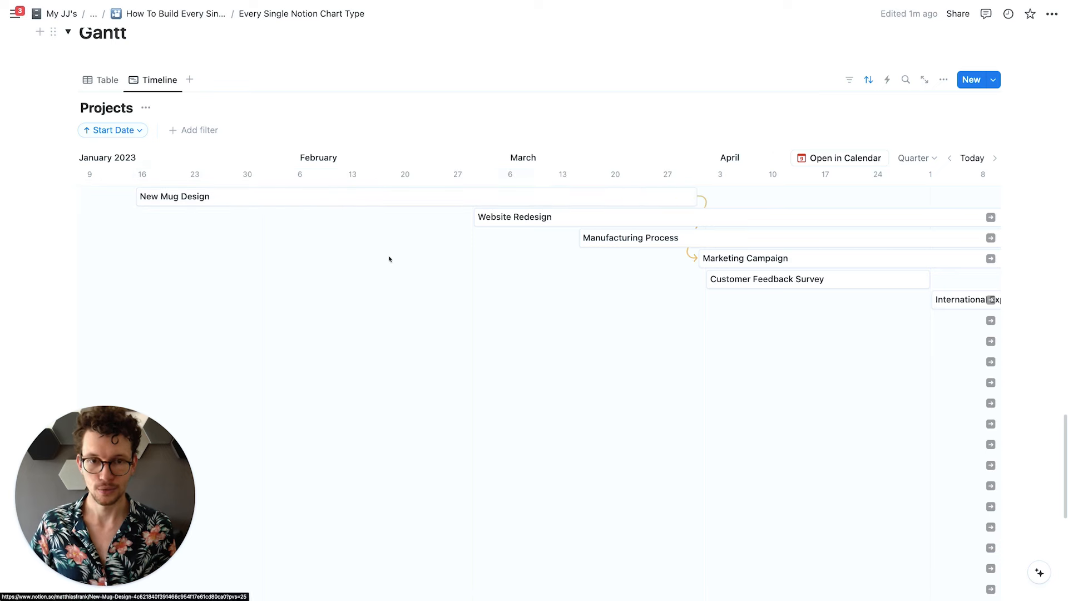
scroll(624, 337, "right", 6)
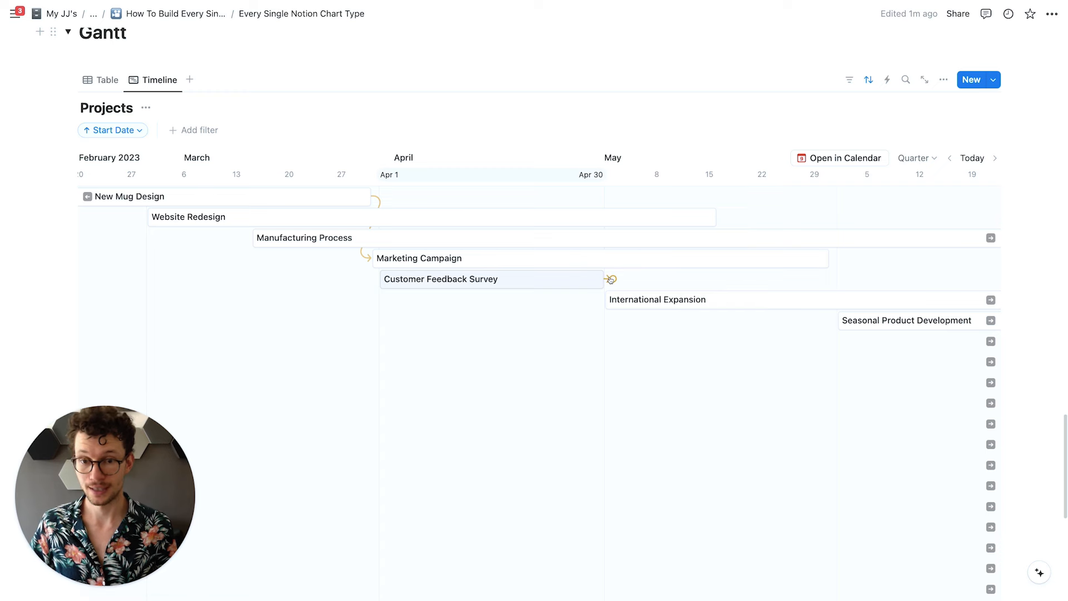
left_click_drag(611, 278, 369, 258)
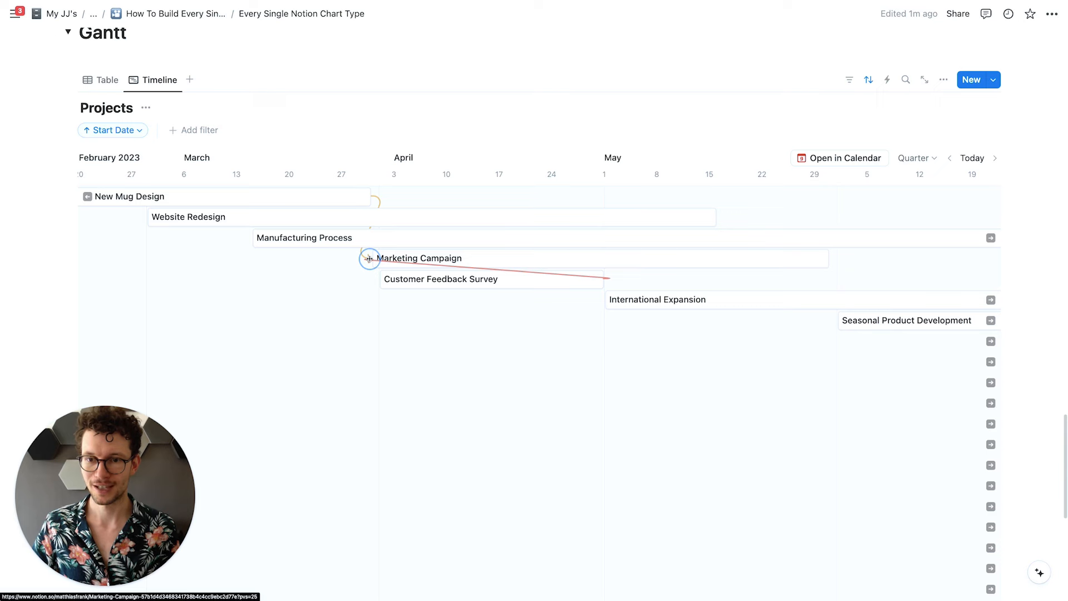
left_click_drag(369, 259, 370, 258)
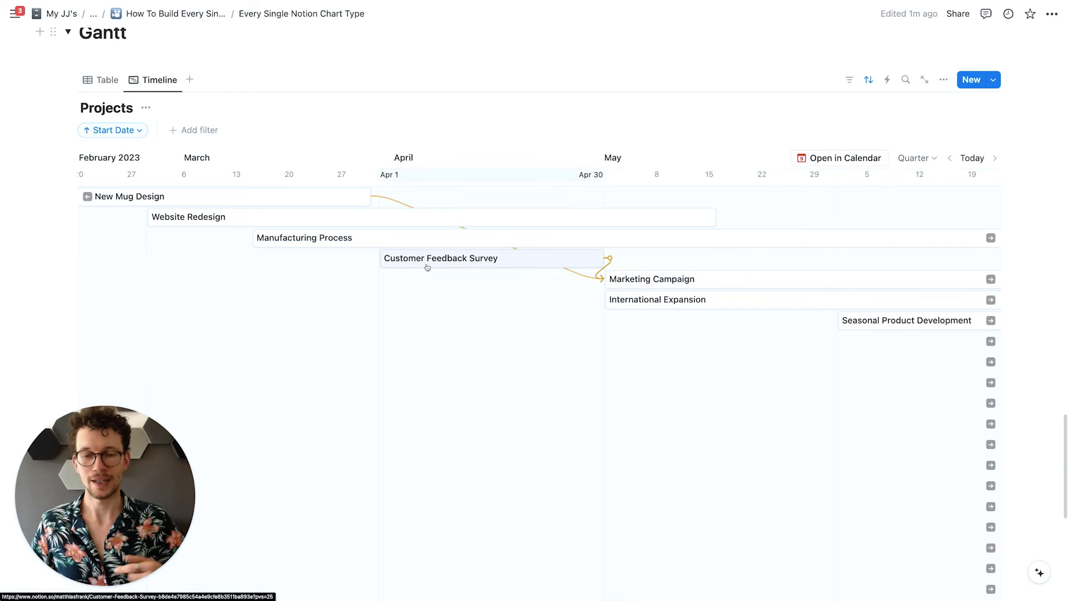
Step: Move the Customer Feedback Survey bar back to March 21–April 19, 2023, and then forward to April 14–May 13, 2023
left_click_drag(432, 261, 346, 258)
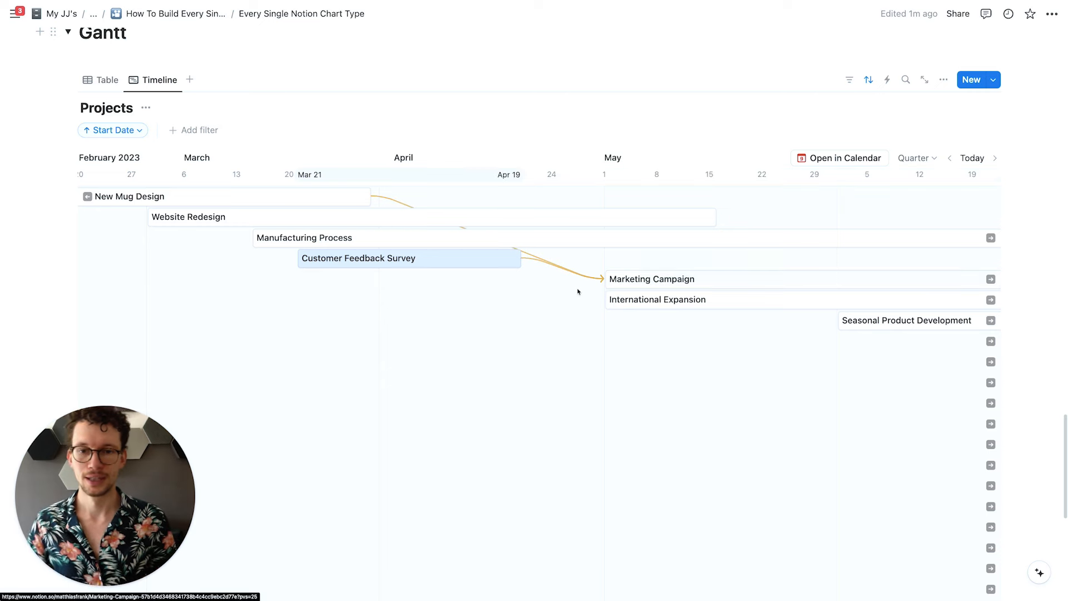
left_click_drag(506, 258, 673, 265)
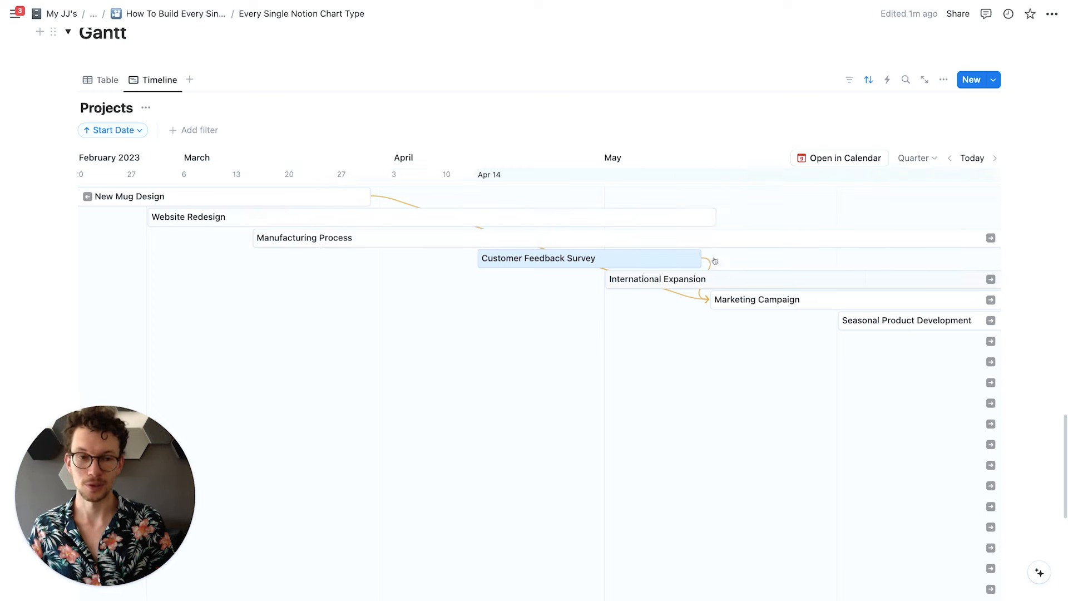
left_click(945, 82)
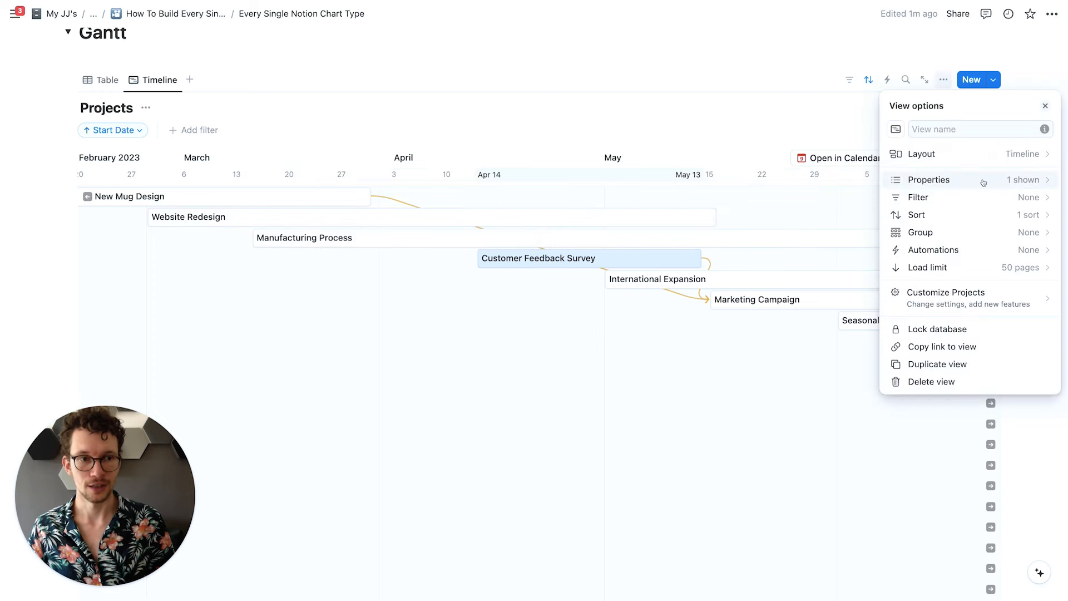
left_click(455, 114)
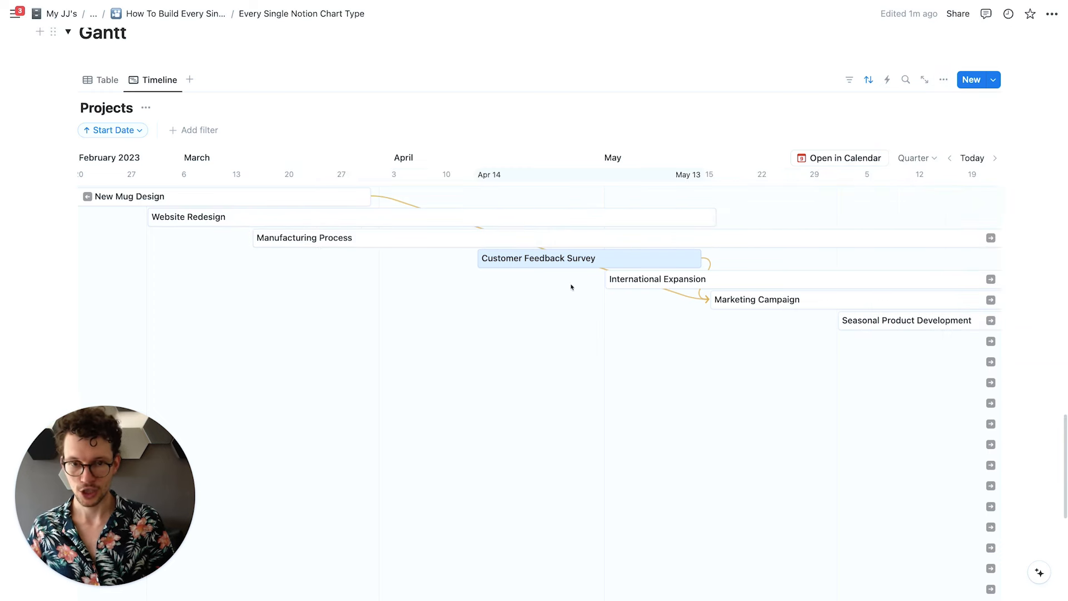
Step: Set the scale of the Projects timeline to Year
scroll(686, 241, "down", 1)
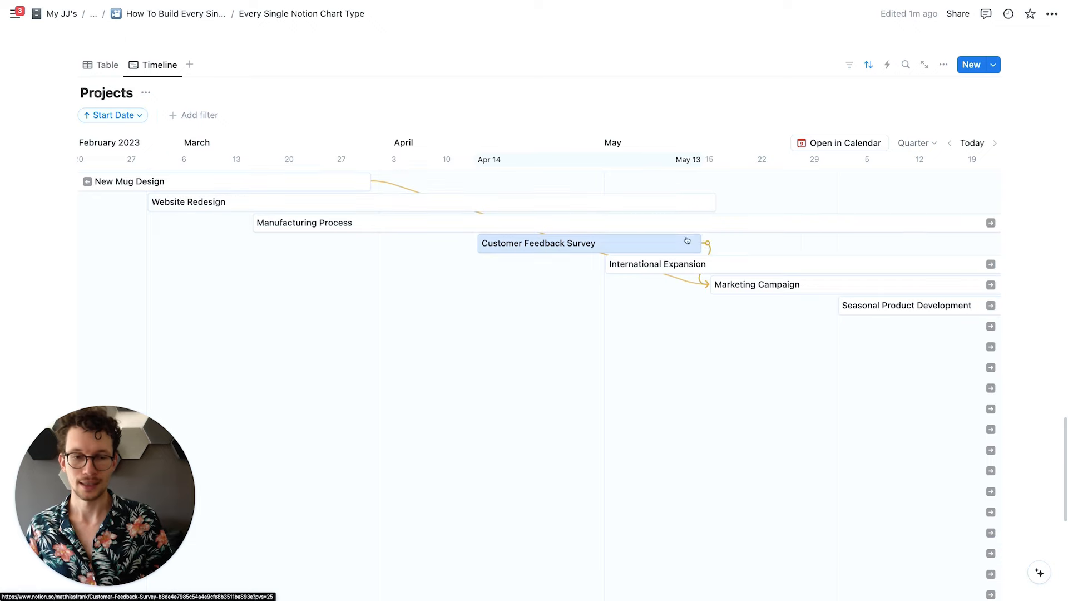
scroll(906, 236, "down", 2)
scroll(905, 236, "up", 2)
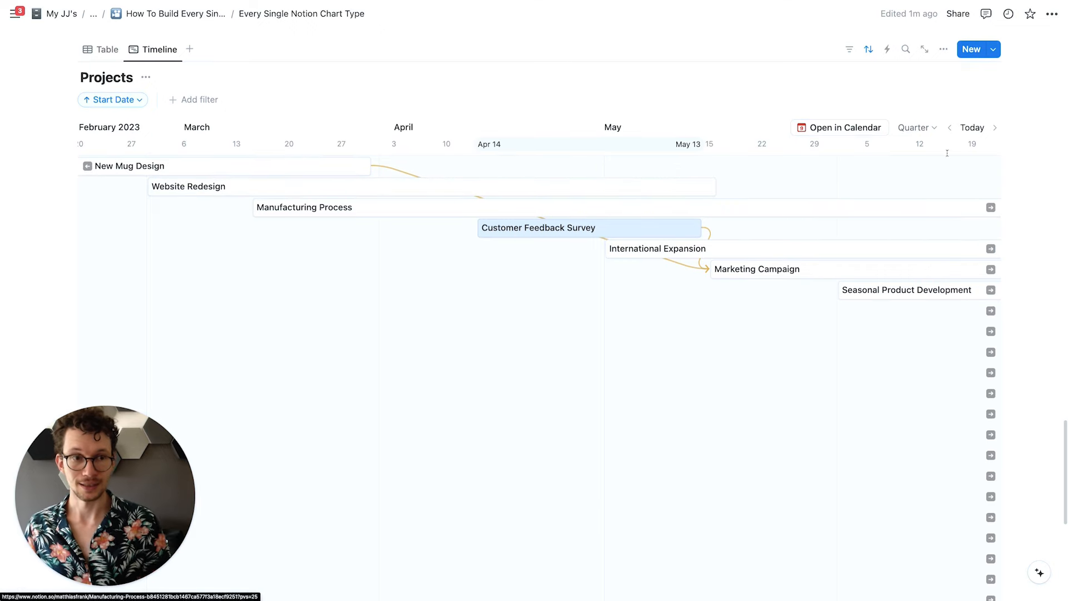
left_click(915, 127)
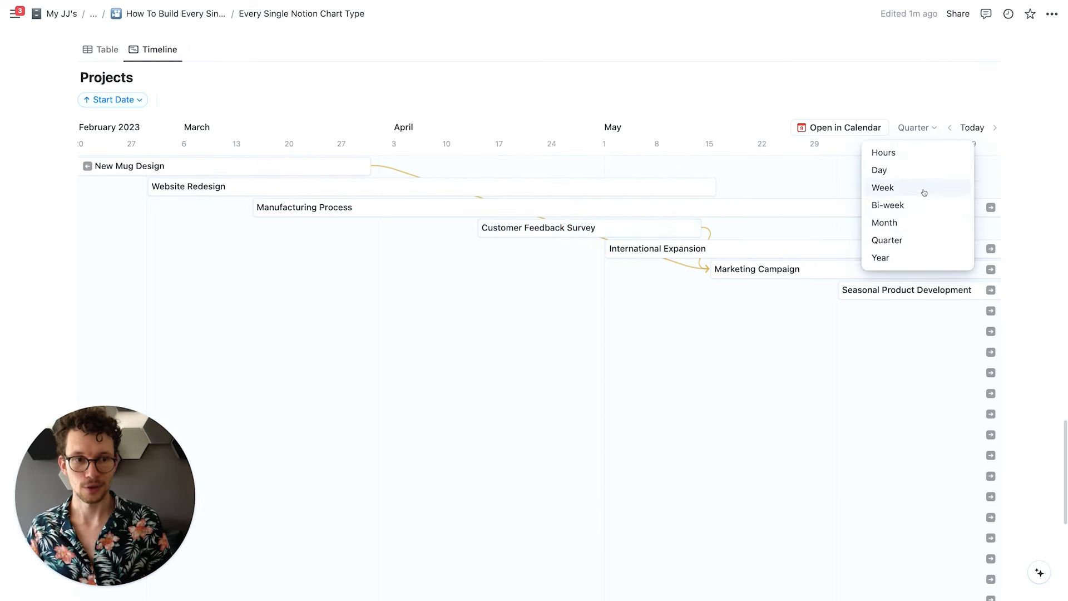
left_click(913, 259)
scroll(612, 245, "up", 1)
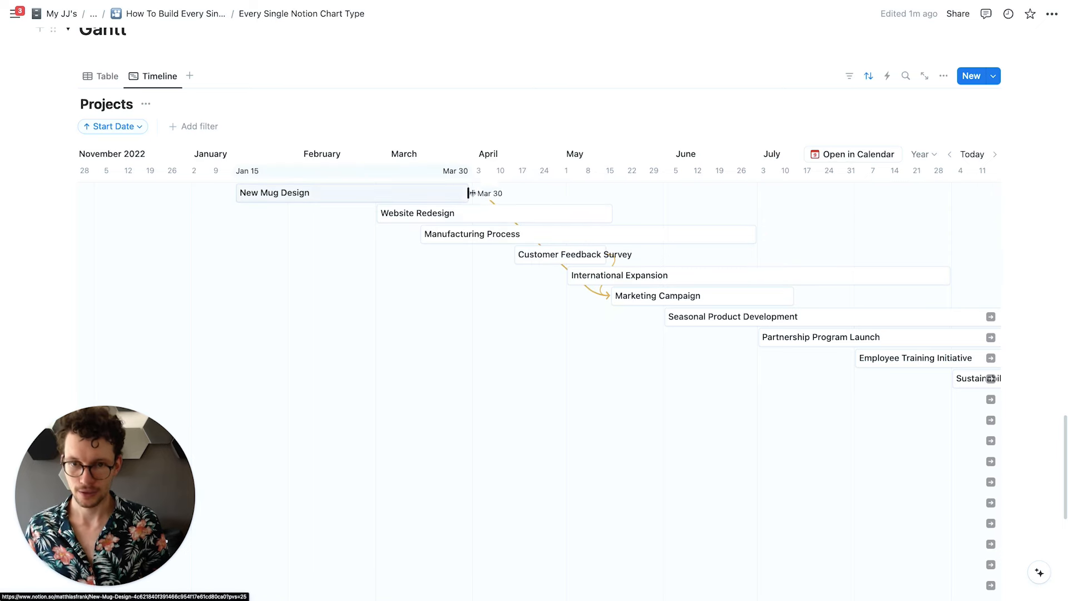
Step: Examine the Blocked by and Blocking relations of the projects in the Projects table view
left_click(104, 79)
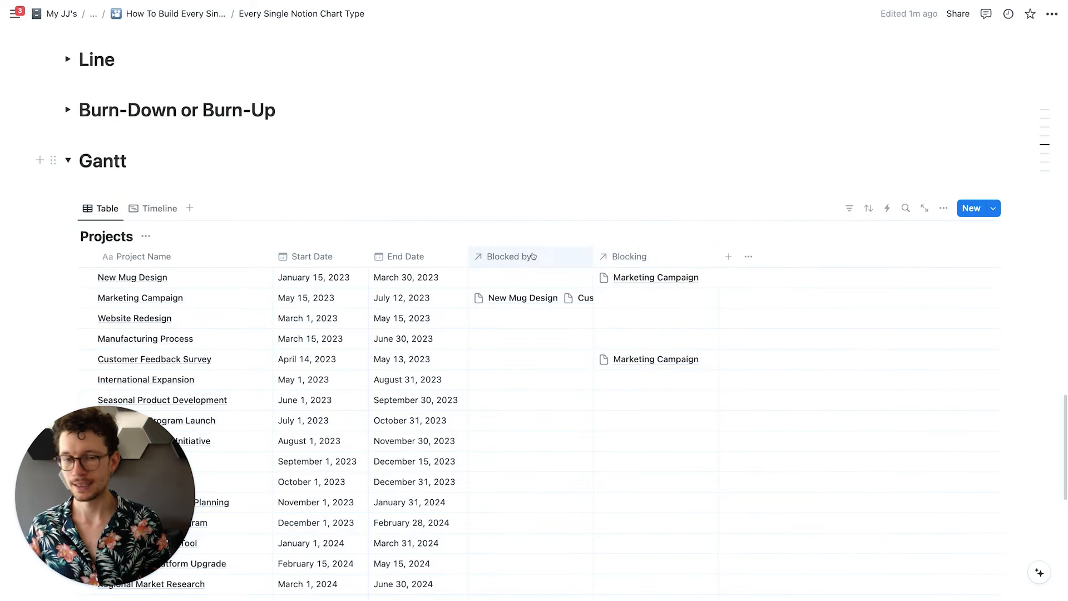
scroll(592, 349, "down", 2)
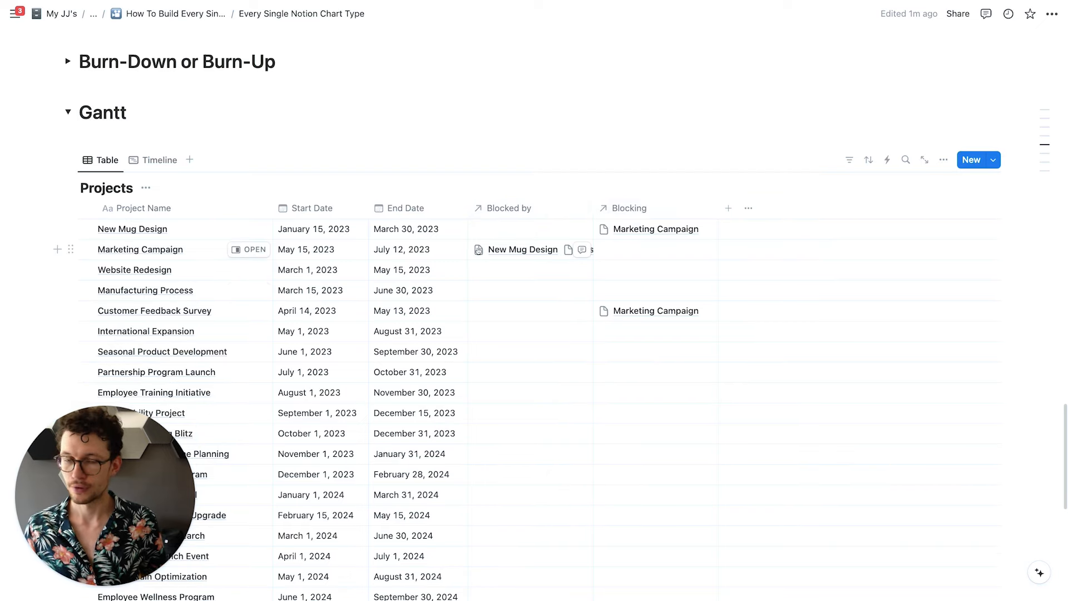
scroll(470, 239, "down", 2)
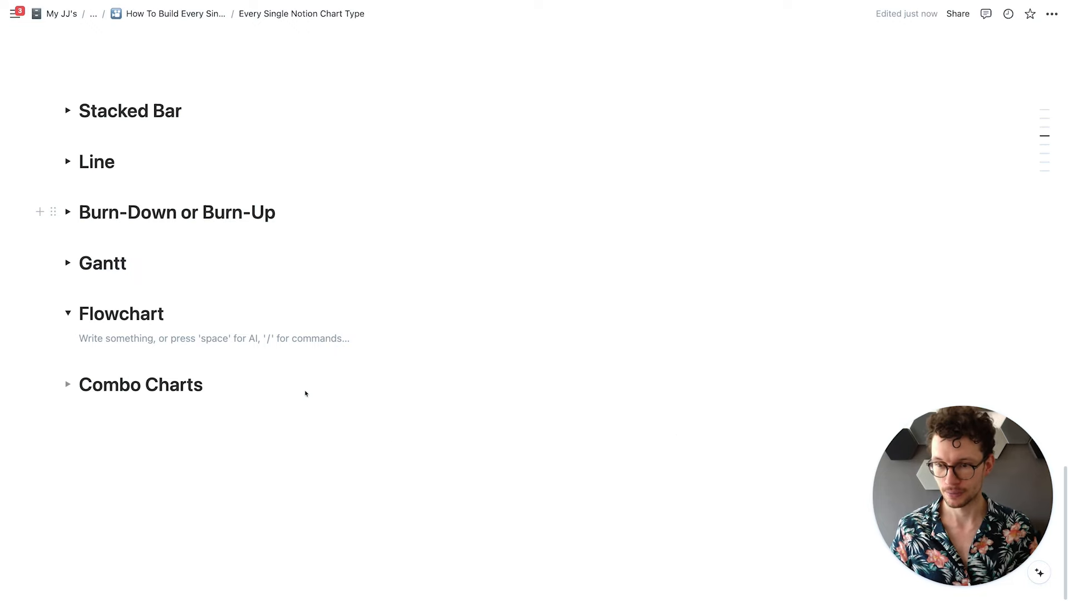
Step: Paste the copied link to the Initech Whimsical board under the Flowchart heading as a preview
left_click(236, 337)
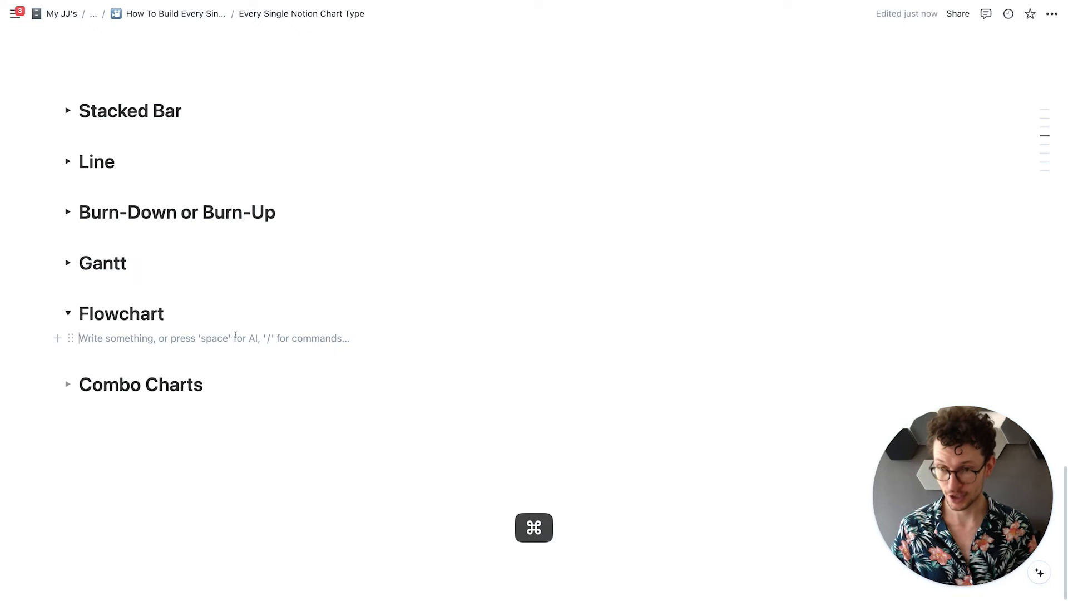
key("super+v")
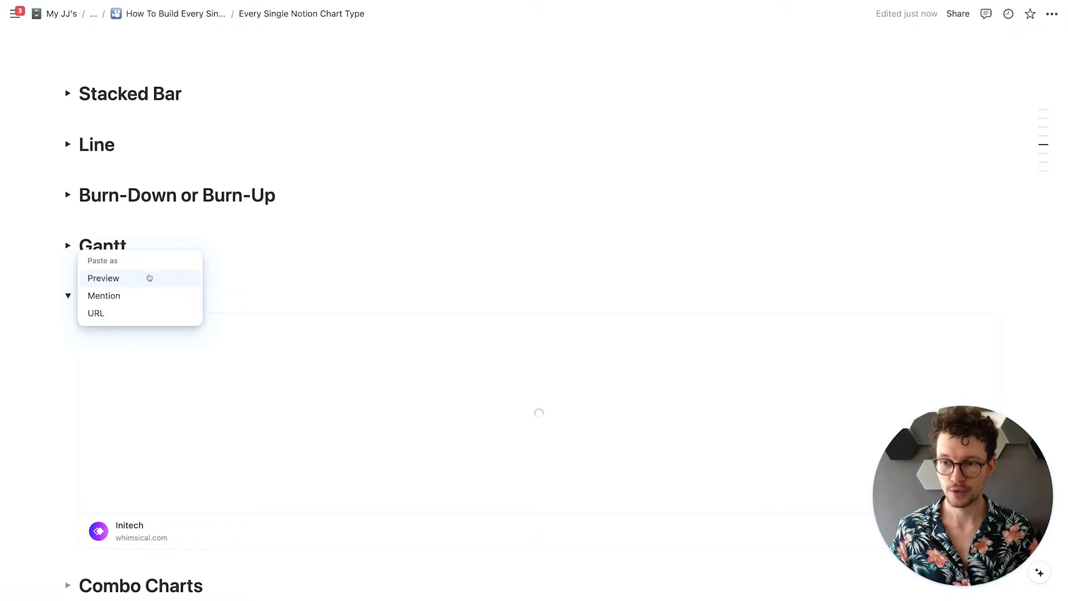
left_click(148, 277)
Step: Enlarge the height of the embedded Whimsical preview in the Flowchart section to about double
scroll(148, 274, "down", 3)
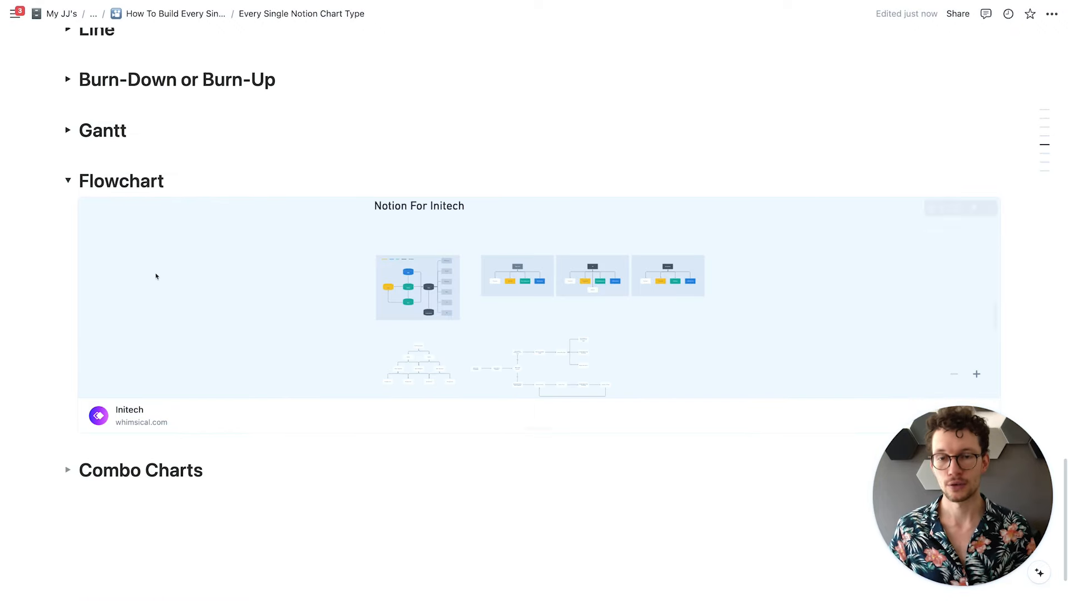
scroll(236, 157, "down", 2)
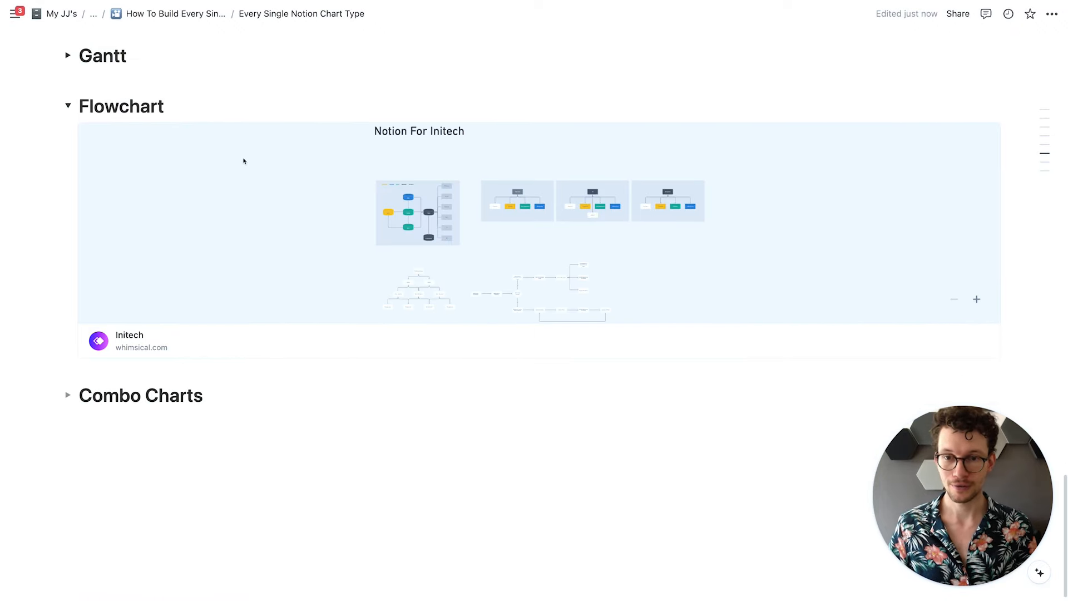
left_click_drag(481, 328, 480, 517)
scroll(428, 484, "up", 3)
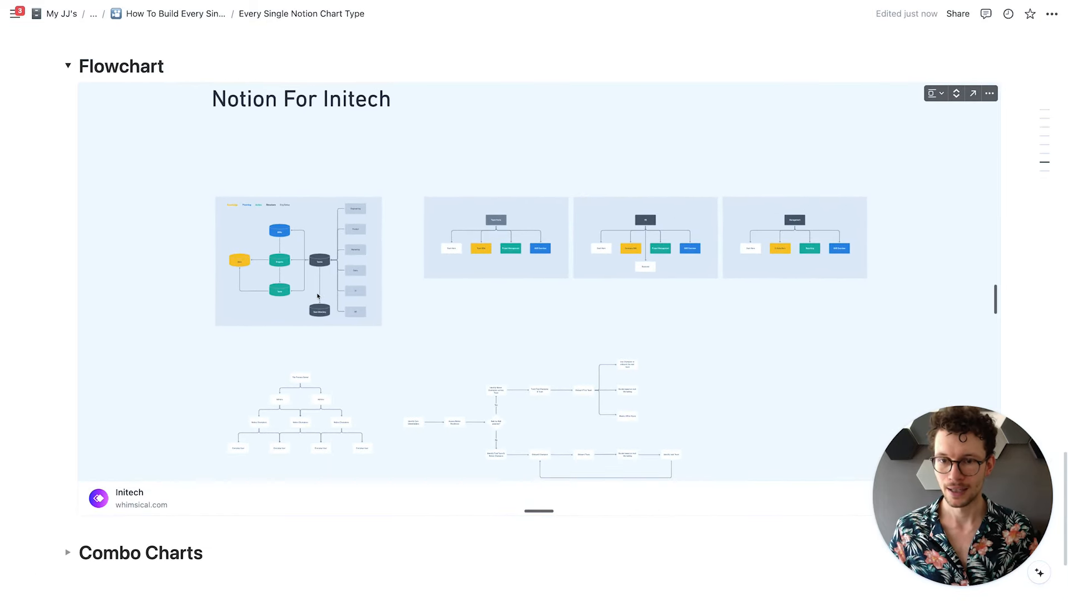
Step: Inspect the diagrams in the embedded Whimsical board up close, from the Teams structure across to the Team Home flowchart
scroll(421, 310, "up", 1)
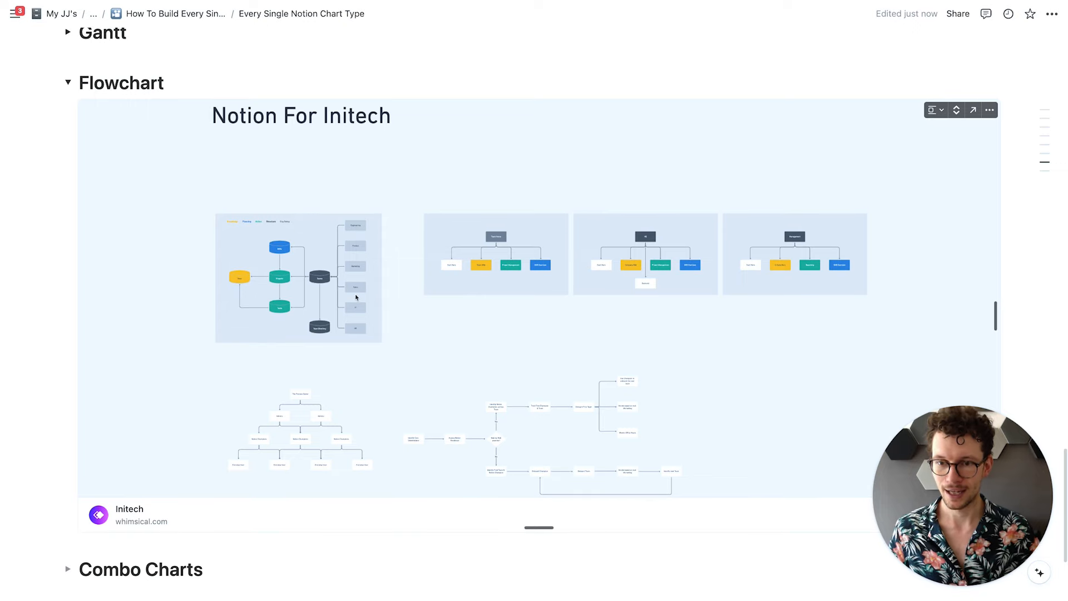
scroll(344, 296, "up", 10)
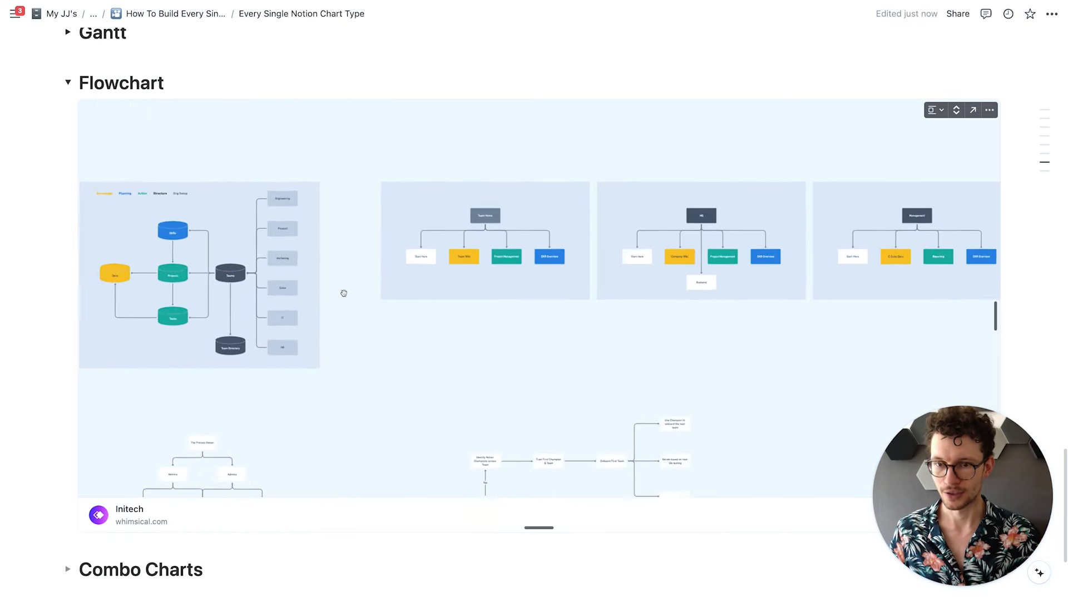
scroll(344, 293, "left", 3)
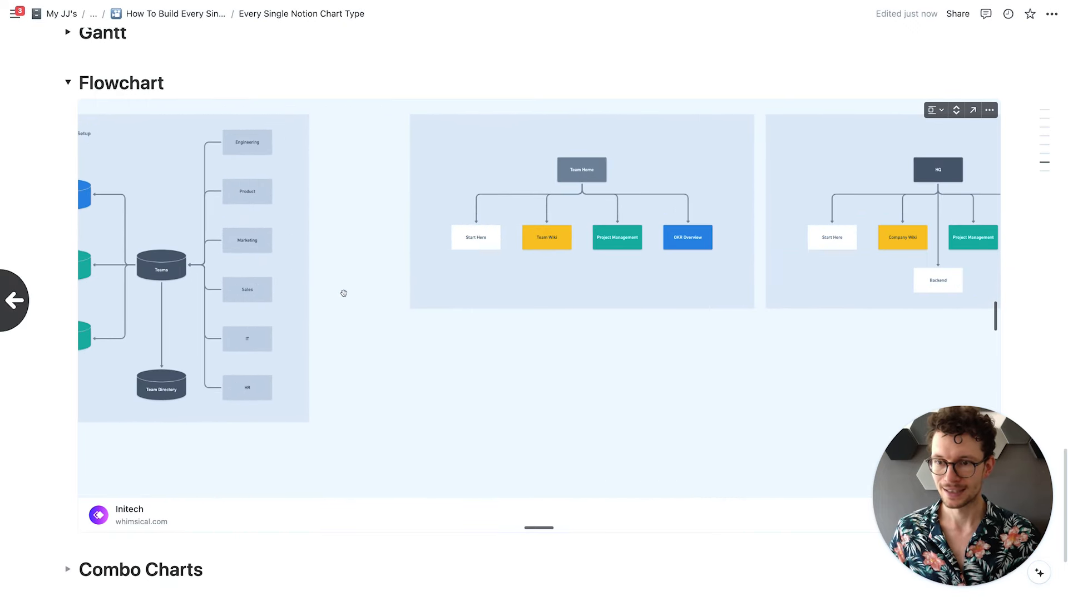